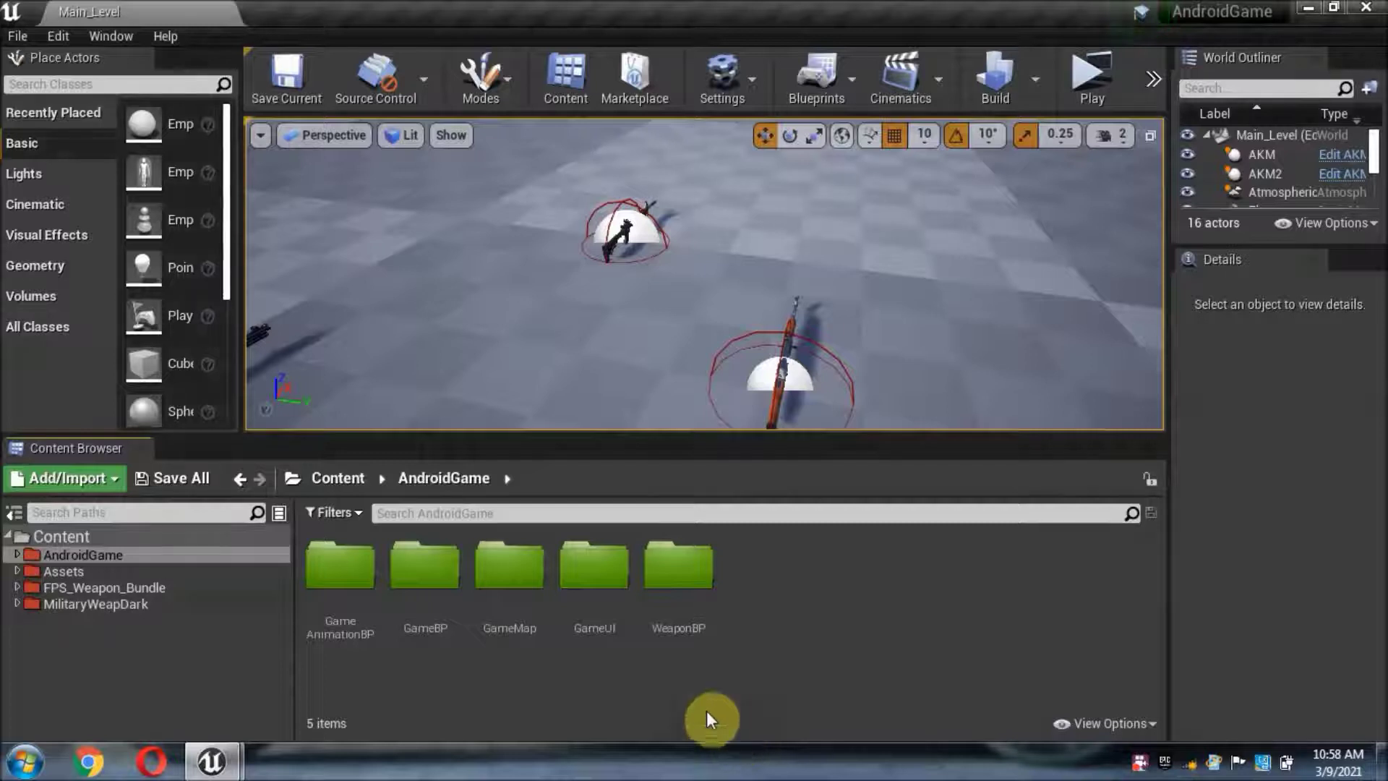
# Step: Create a BulletBP folder inside WeaponBP and give it a colour
pyautogui.doubleClick(673, 579)
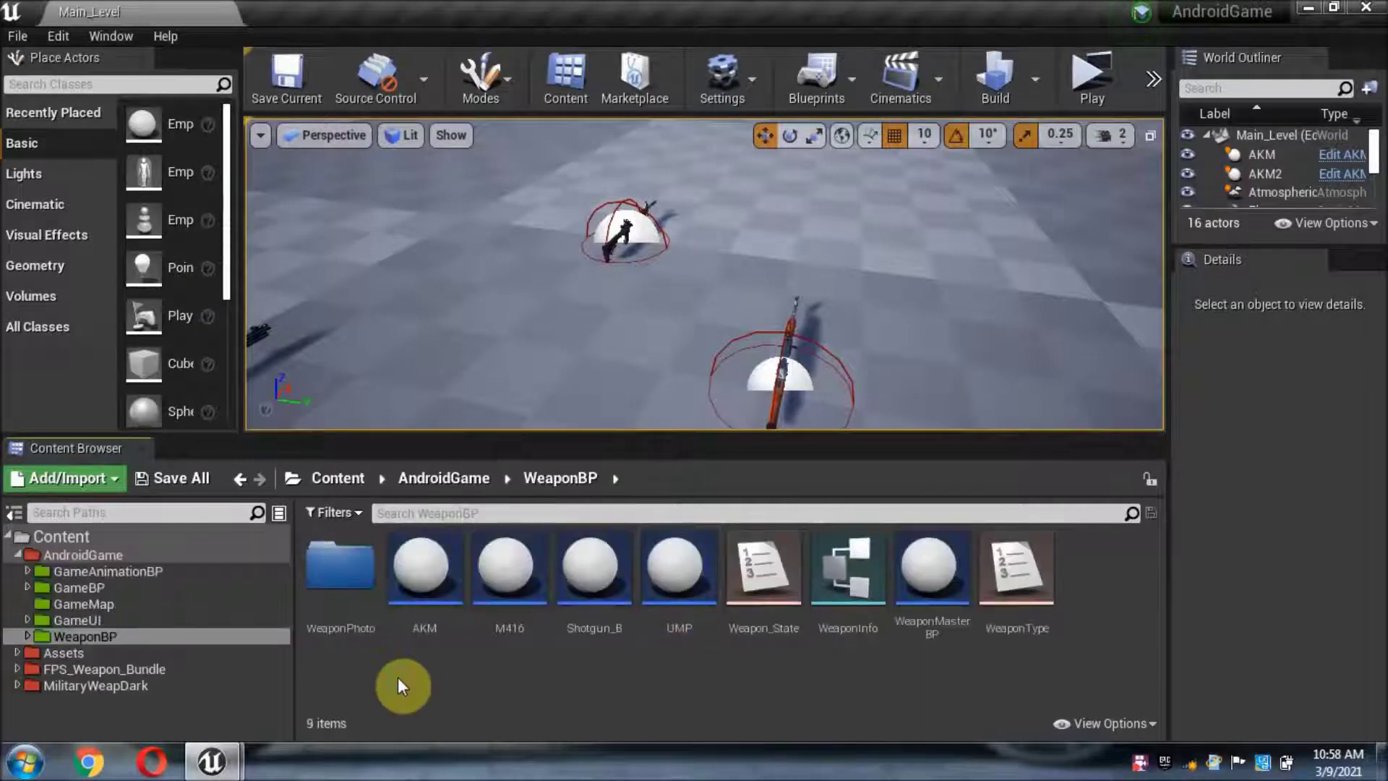
pyautogui.rightClick(398, 680)
pyautogui.click(496, 110)
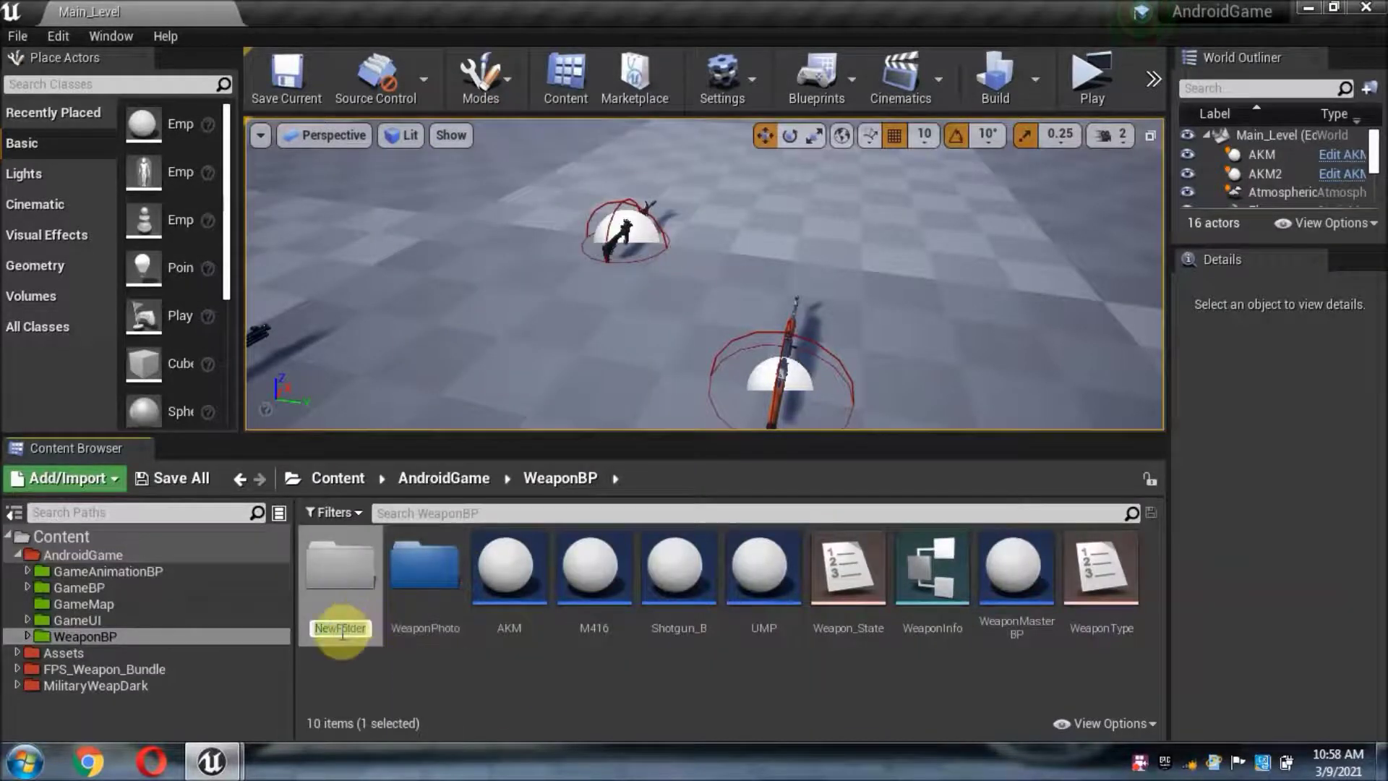
pyautogui.write('BulletBP')
pyautogui.press('Return')
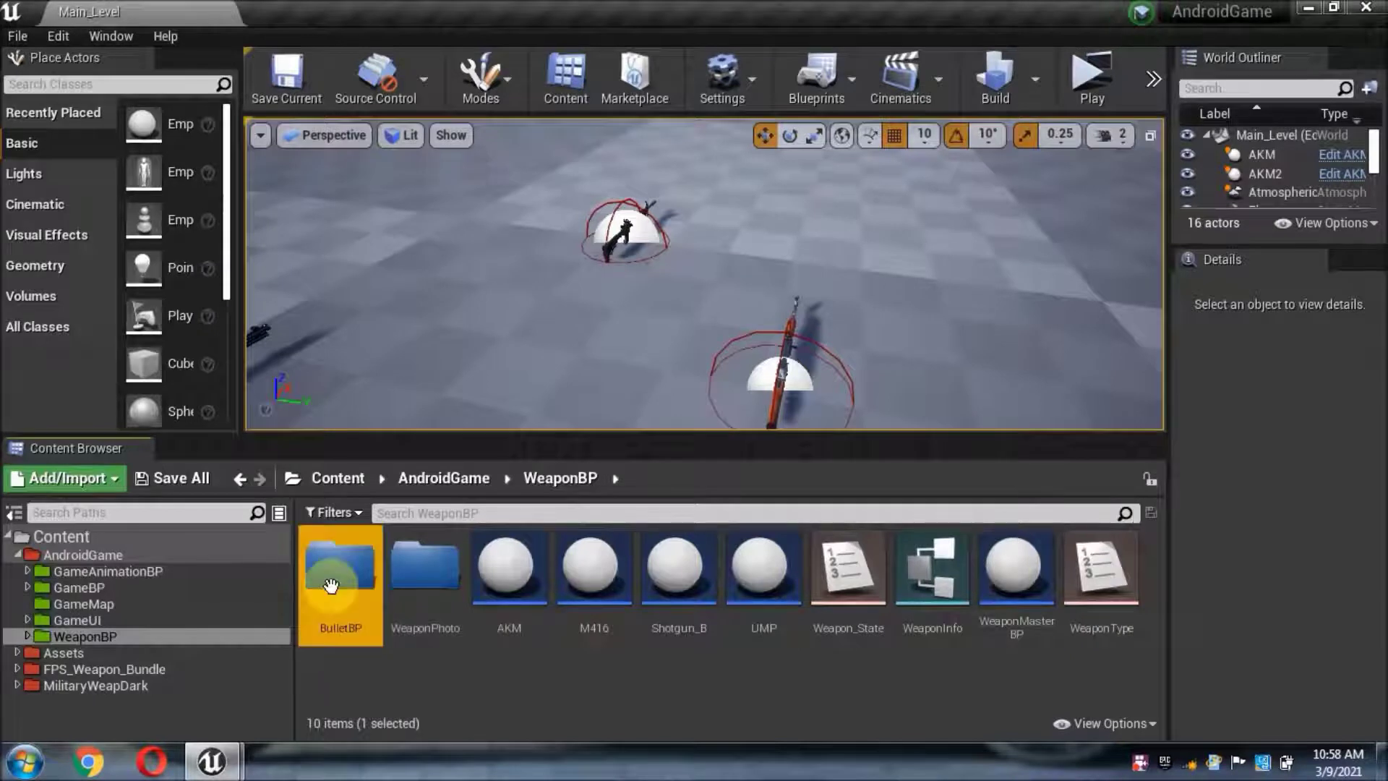
pyautogui.rightClick(325, 604)
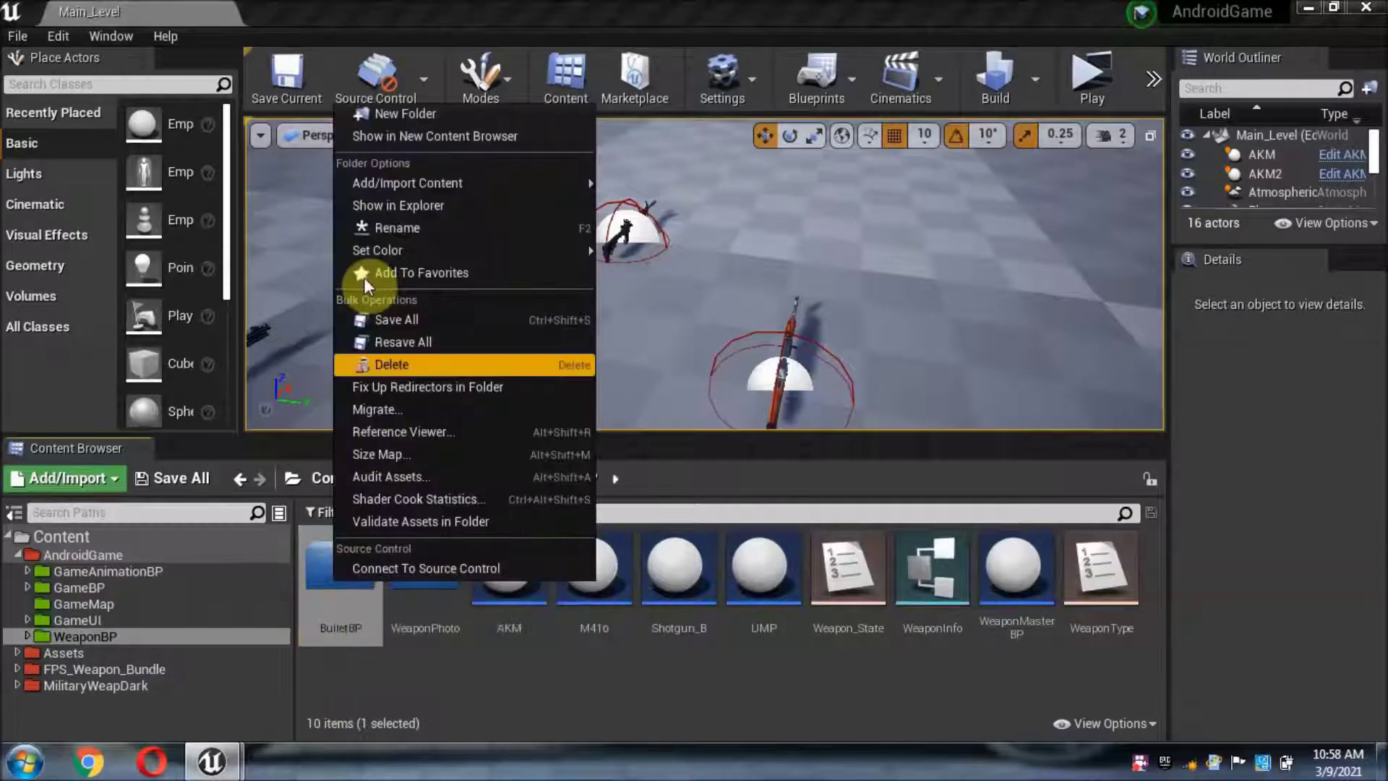
pyautogui.moveTo(369, 253)
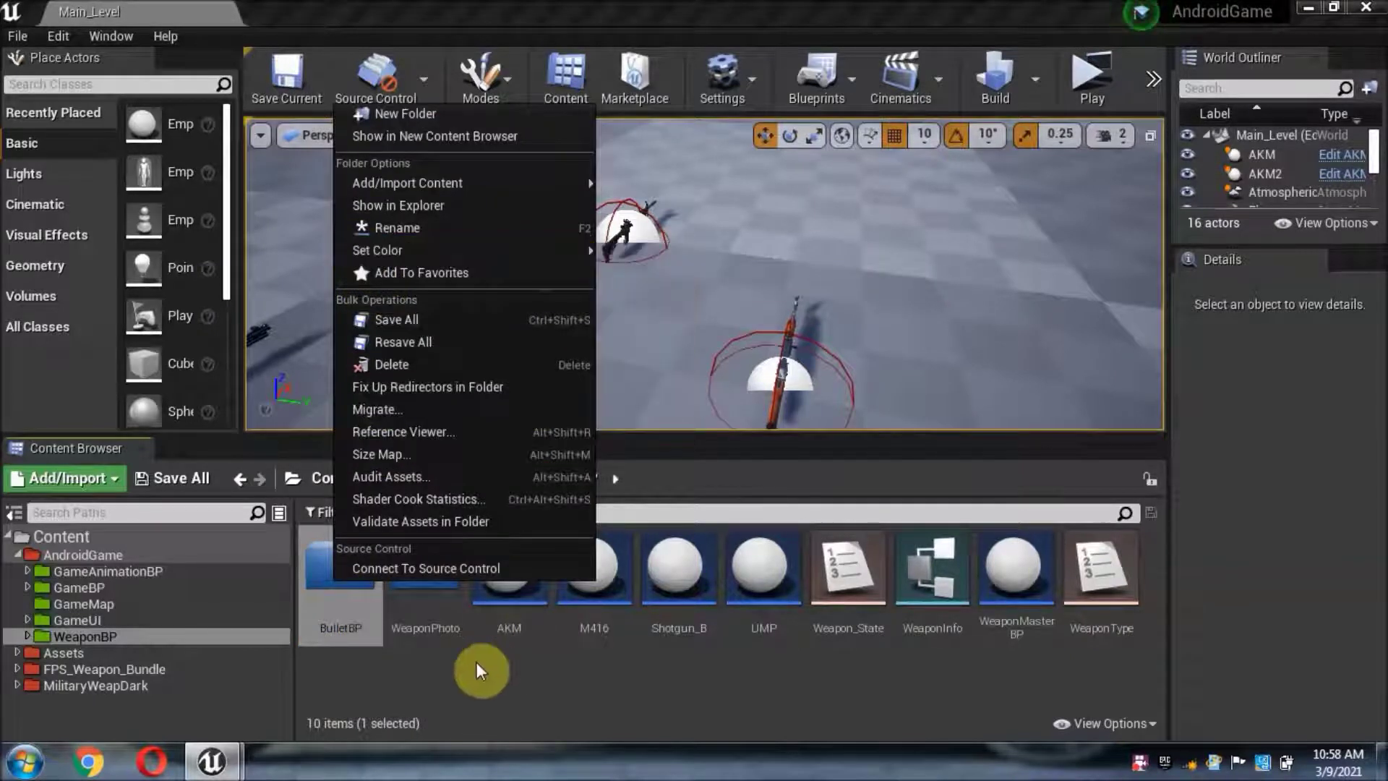
pyautogui.click(350, 623)
# Step: Add an Actor-based blueprint named BulletMaster inside BulletBP
pyautogui.doubleClick(344, 613)
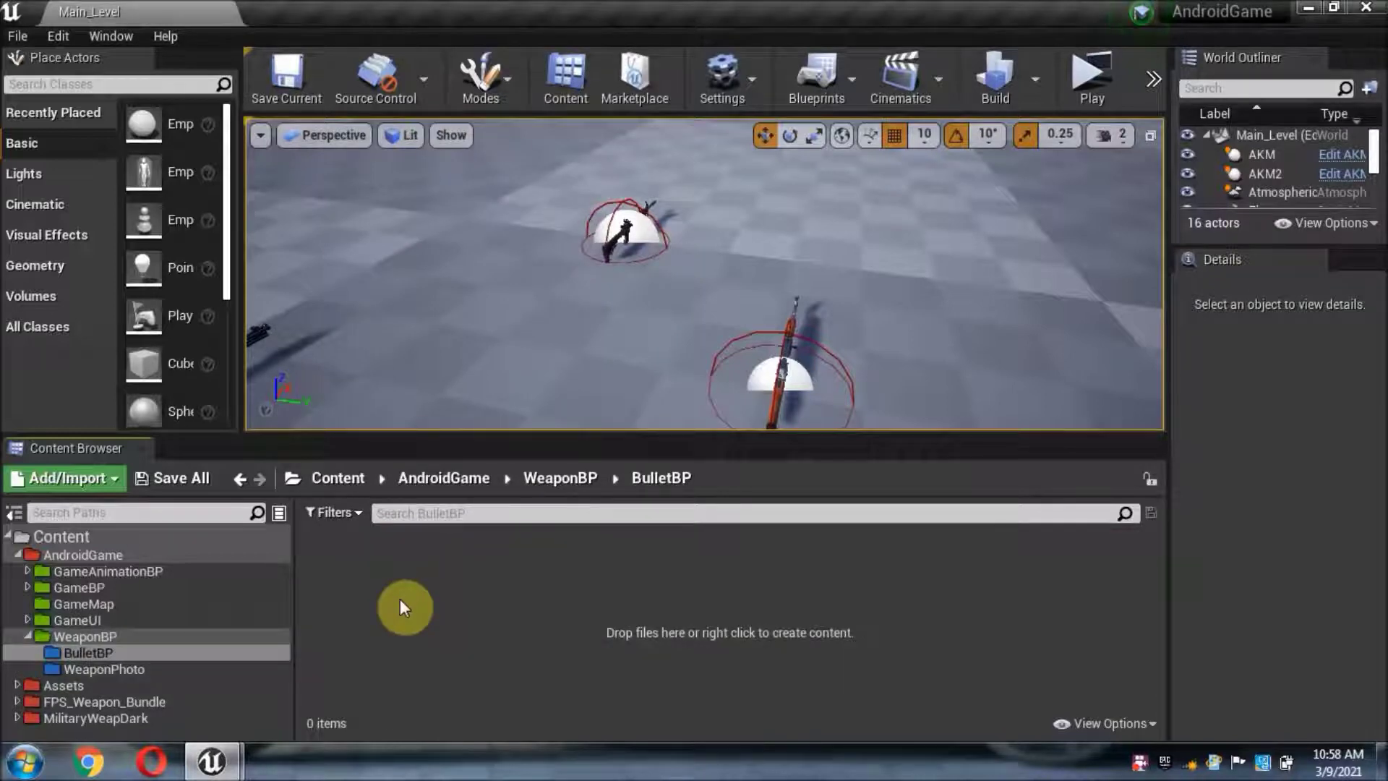
pyautogui.rightClick(437, 596)
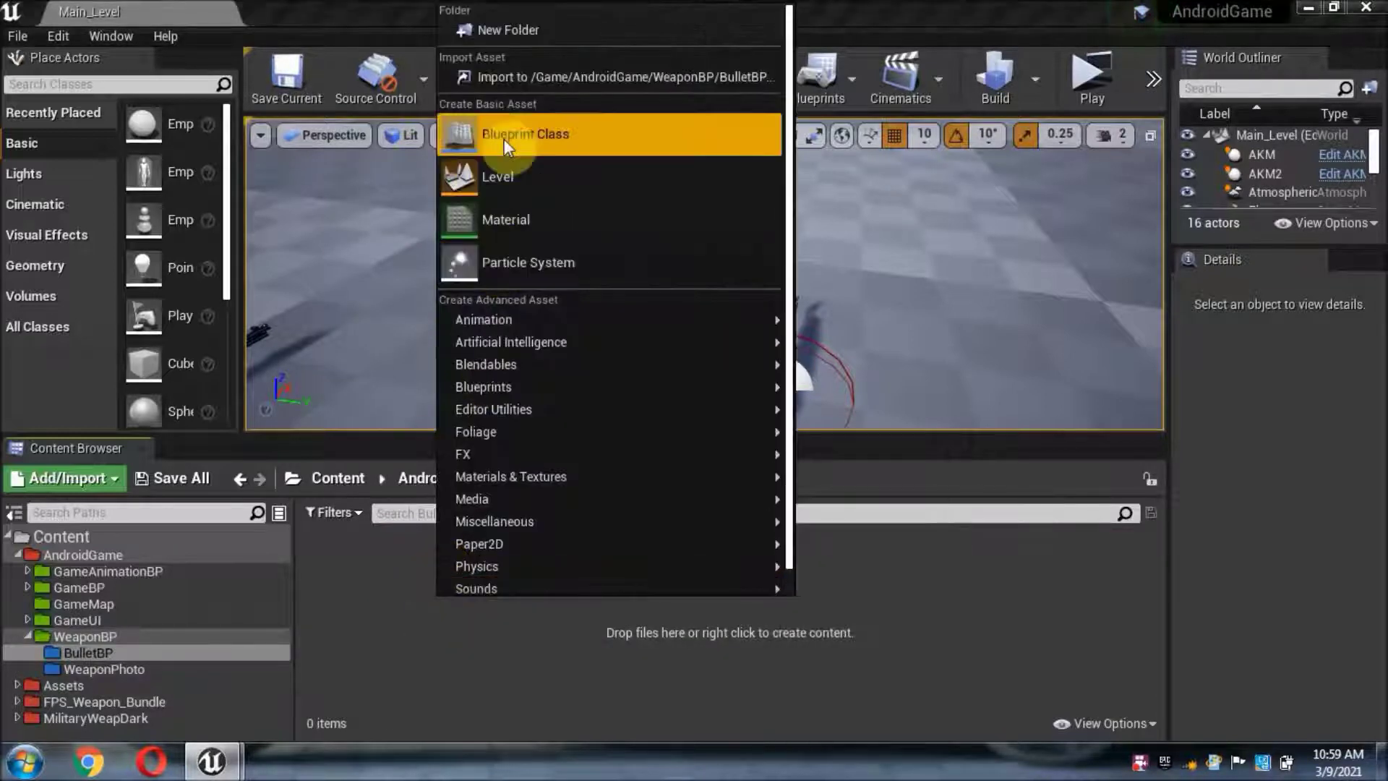
pyautogui.click(504, 138)
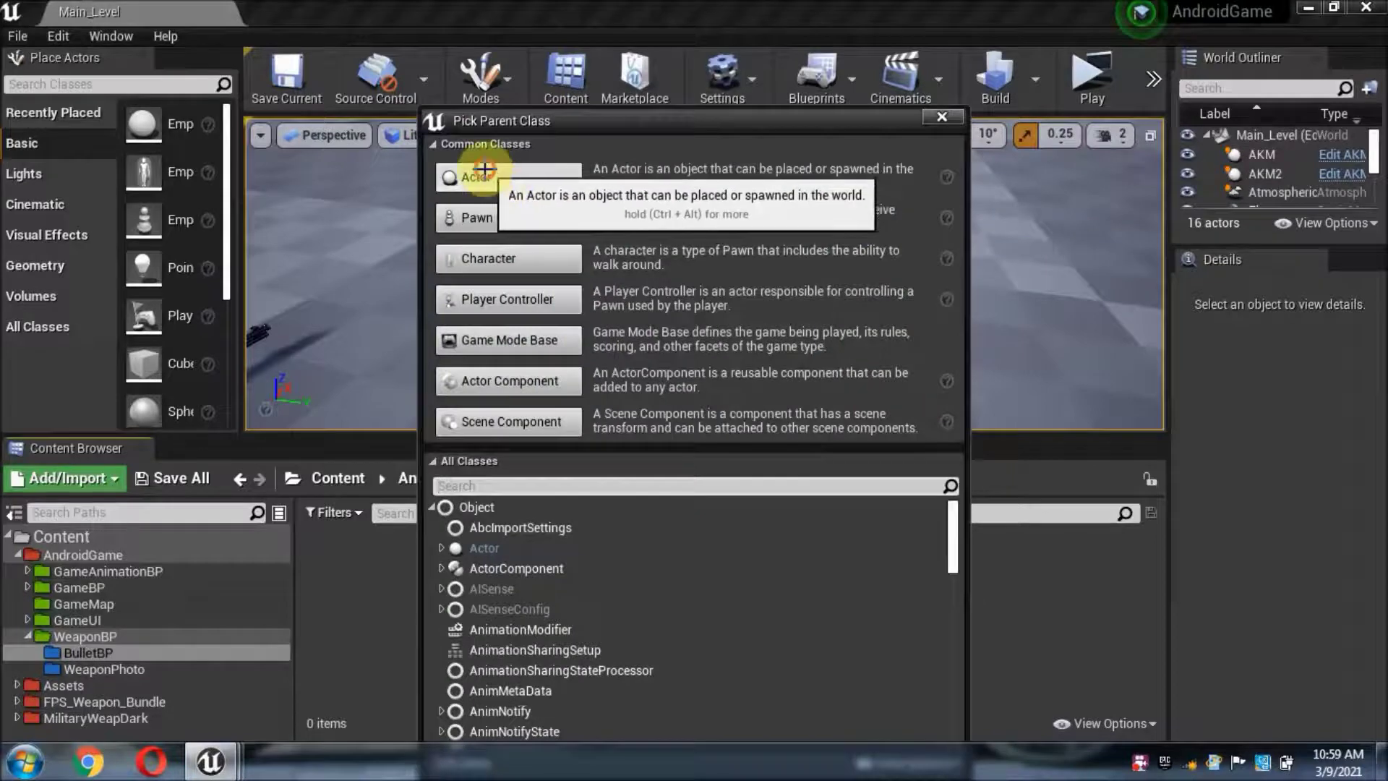
pyautogui.click(484, 174)
pyautogui.write('BulletMaster')
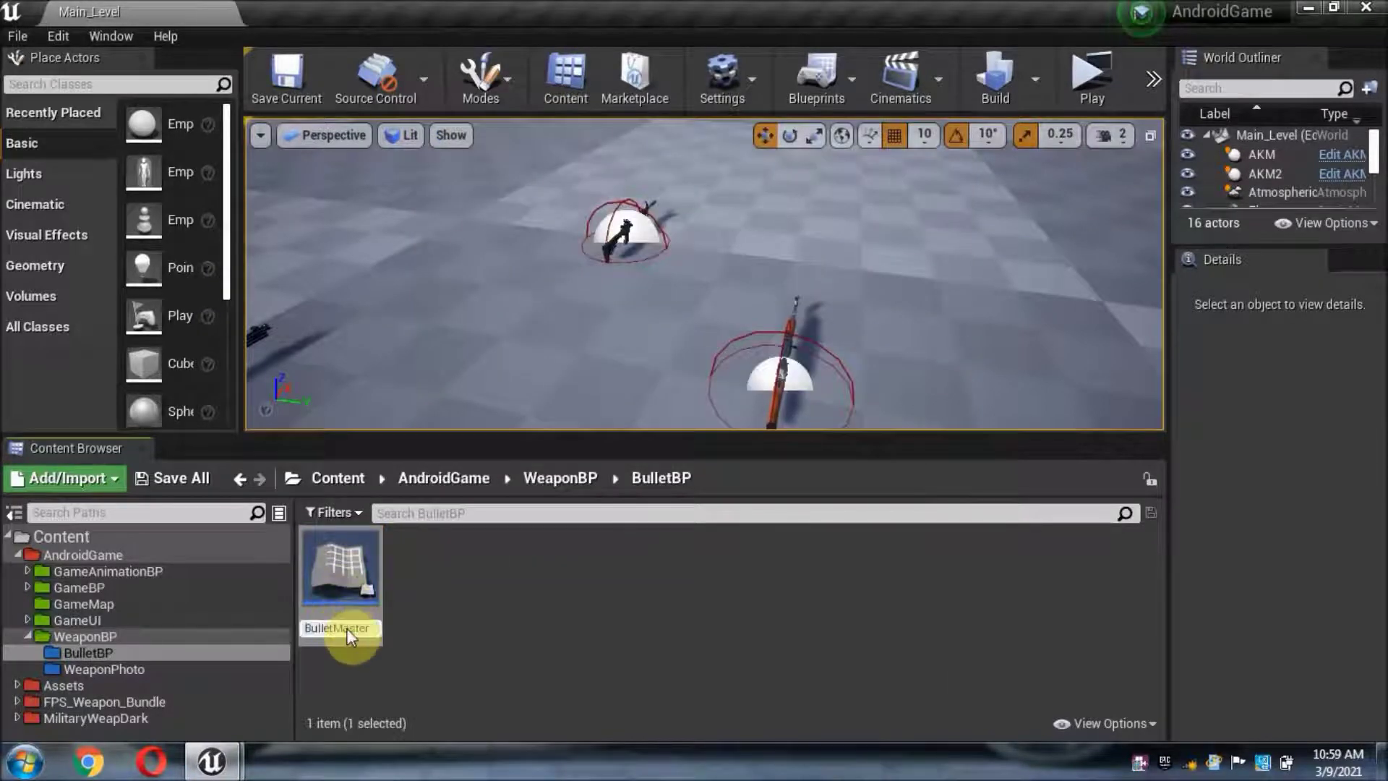
pyautogui.press('Return')
# Step: Create a child blueprint of BulletMaster, rename it Bullet, then open BulletMaster
pyautogui.click(446, 670)
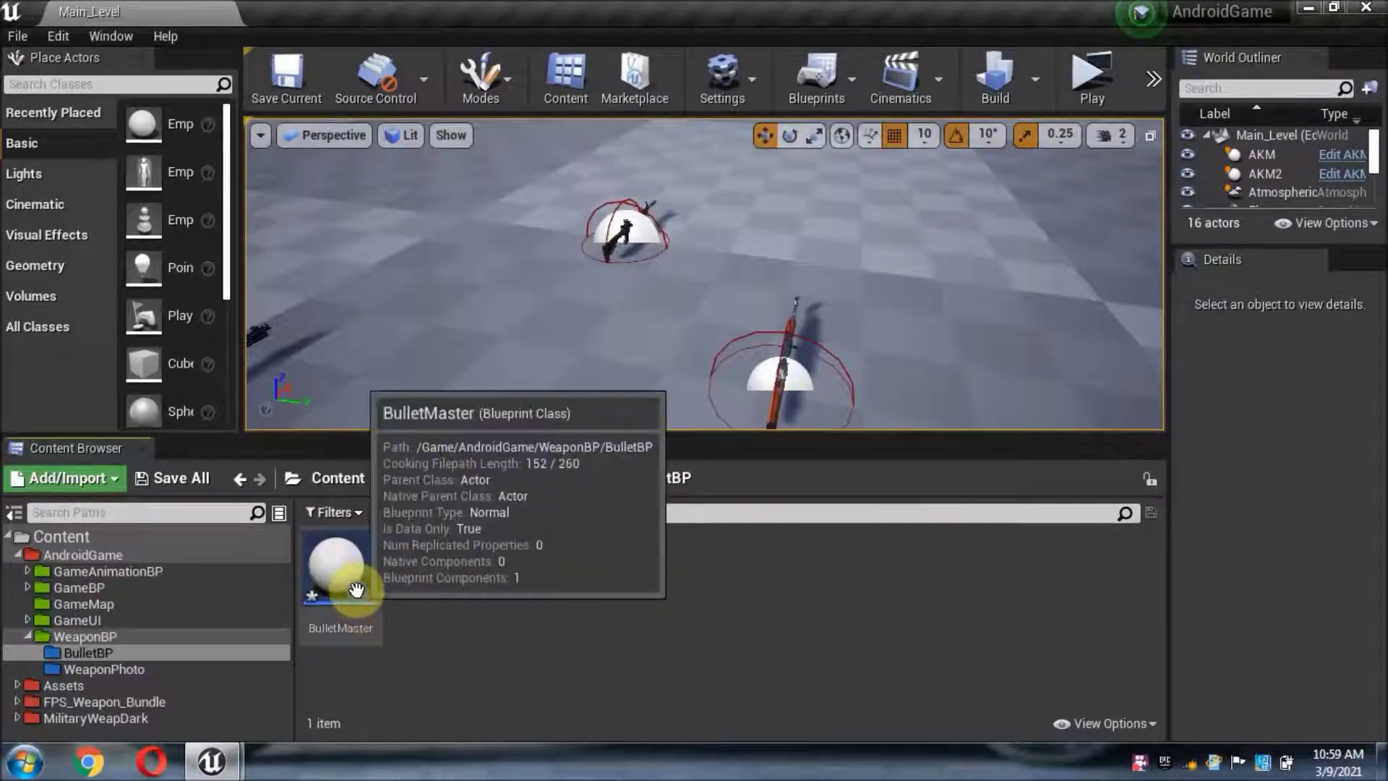
pyautogui.rightClick(354, 574)
pyautogui.click(473, 89)
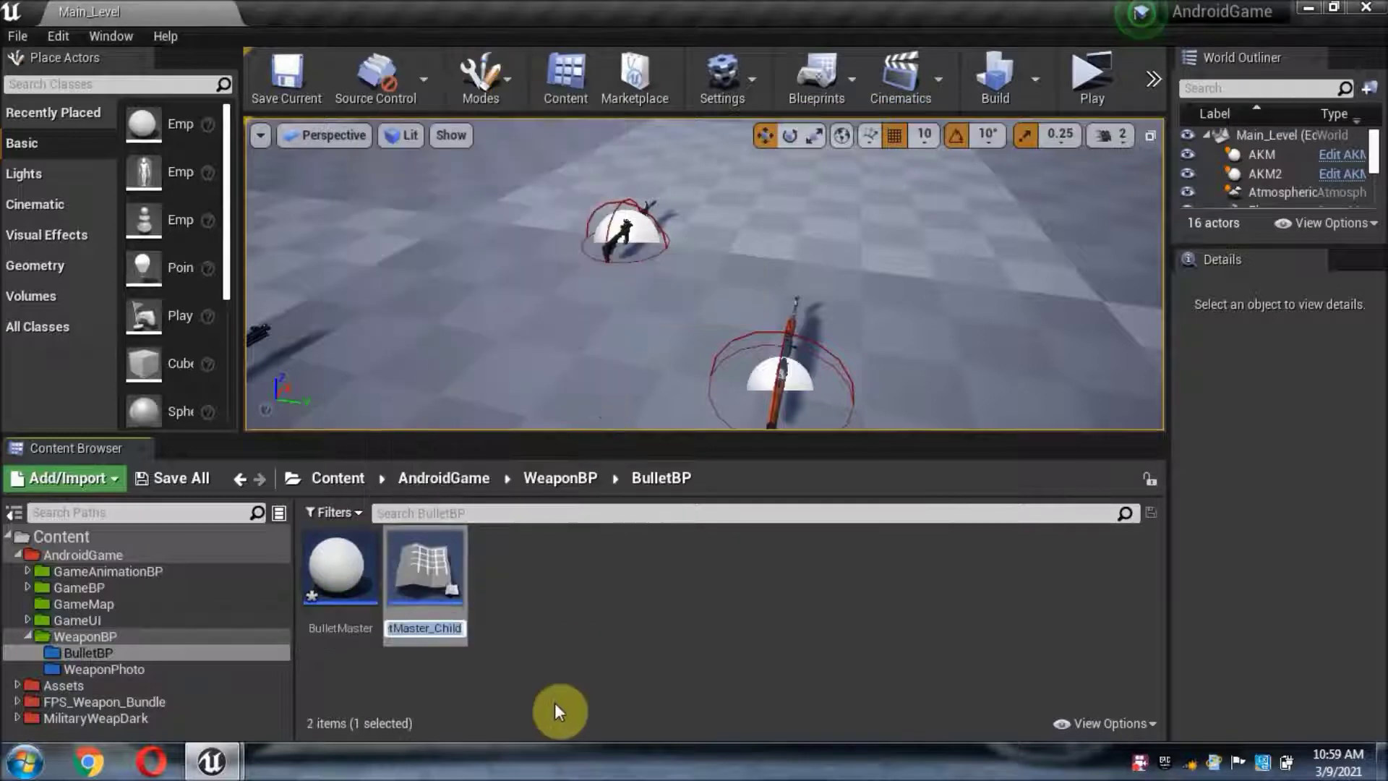
pyautogui.press('Return')
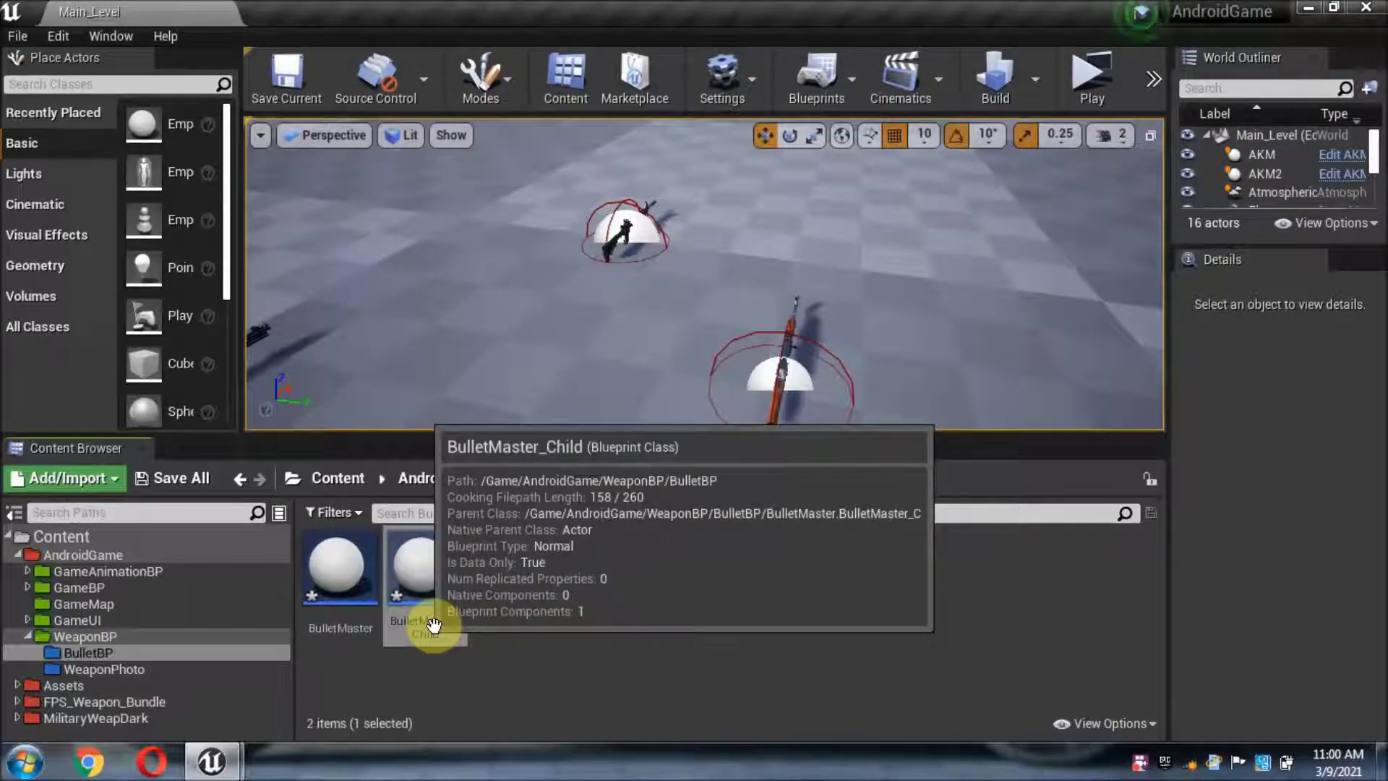
pyautogui.click(427, 627)
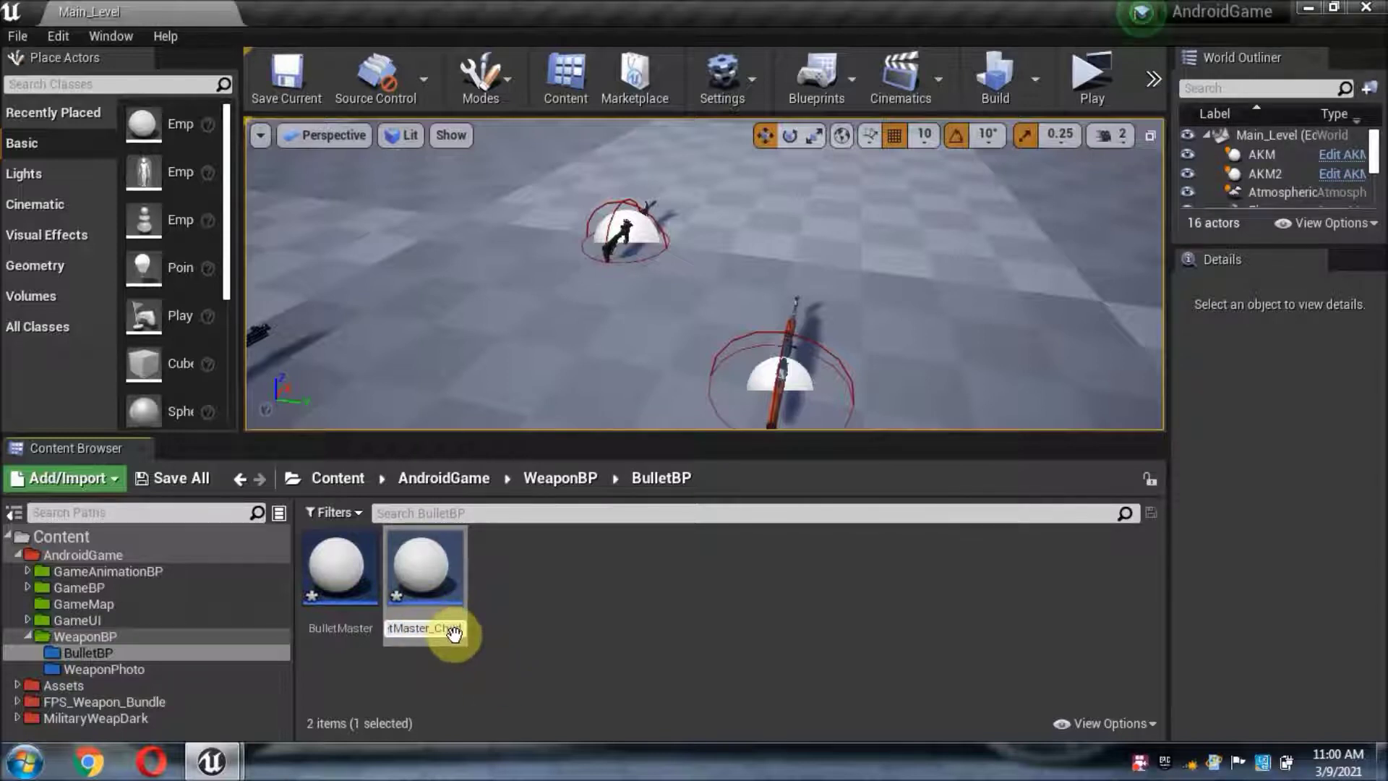
pyautogui.press('BackSpace')
pyautogui.press('BackSpace')
pyautogui.press('BackSpace')
pyautogui.press('BackSpace')
pyautogui.press('BackSpace')
pyautogui.press('BackSpace')
pyautogui.press('BackSpace')
pyautogui.press('BackSpace')
pyautogui.press('BackSpace')
pyautogui.press('BackSpace')
pyautogui.press('BackSpace')
pyautogui.press('BackSpace')
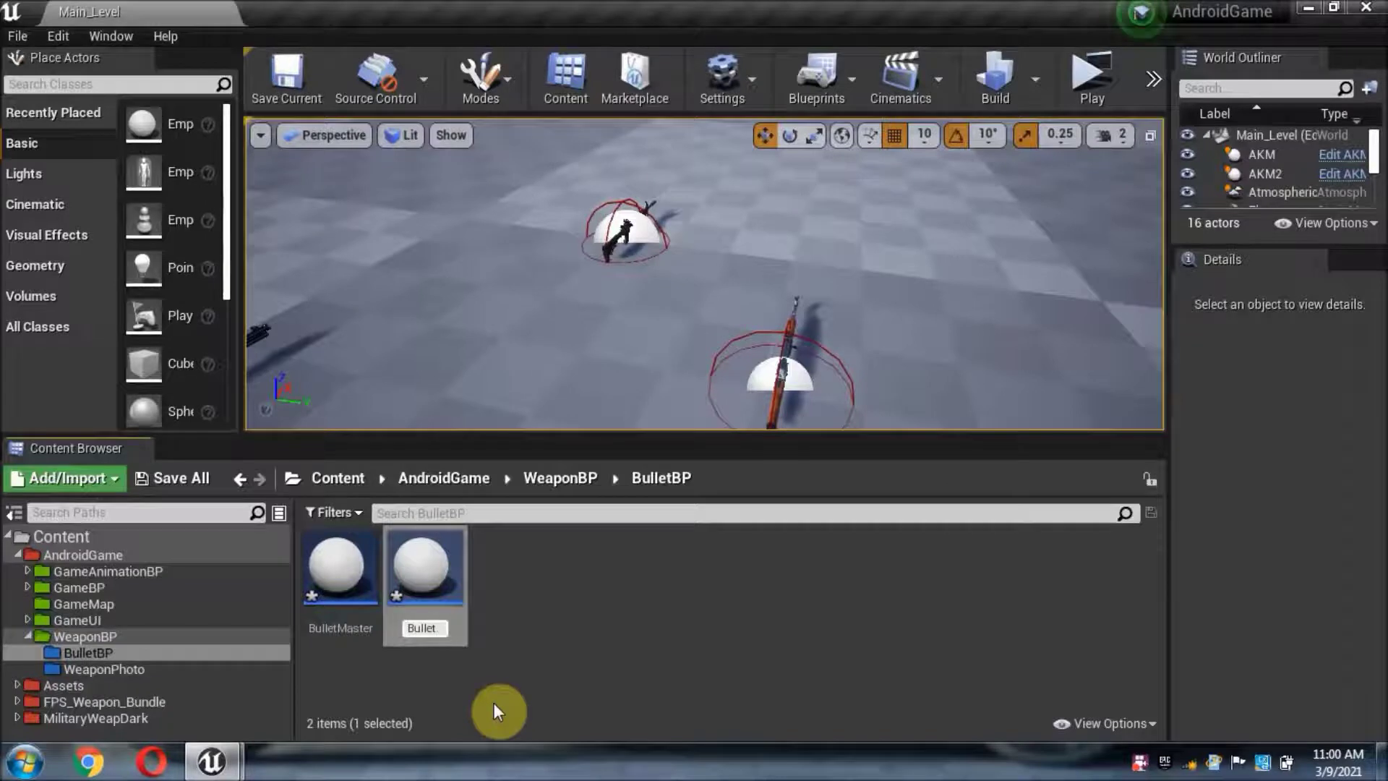
pyautogui.press('Return')
pyautogui.click(482, 688)
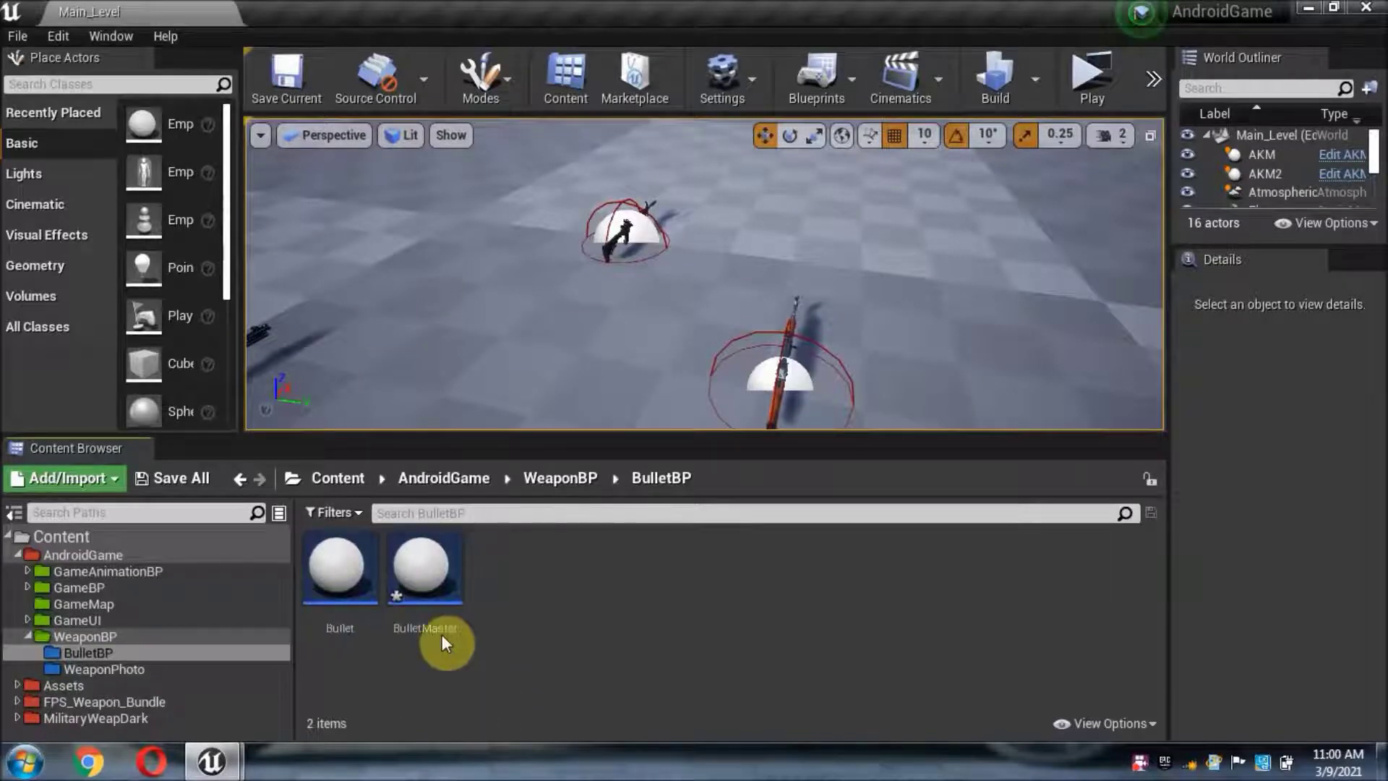
pyautogui.doubleClick(436, 611)
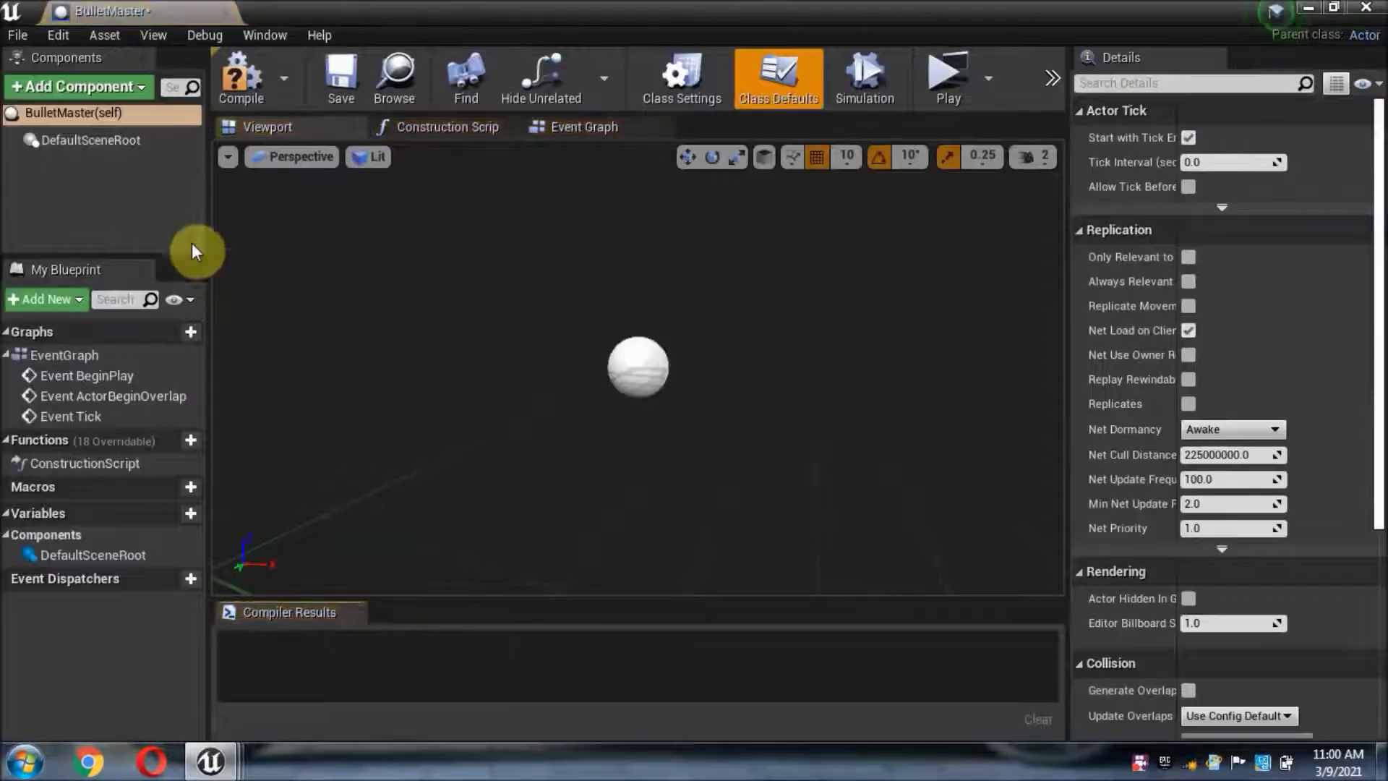
# Step: Add a Box Collision component to BulletMaster
pyautogui.click(87, 89)
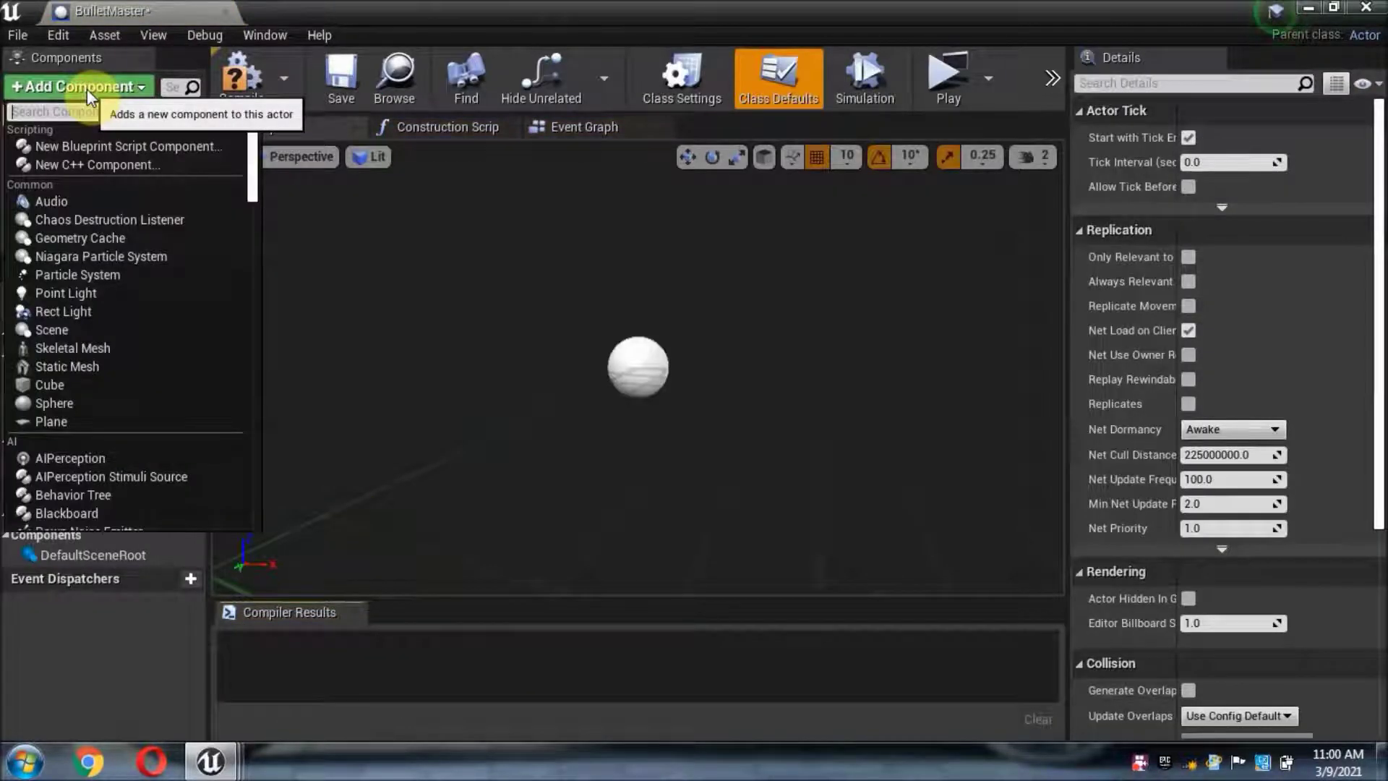
pyautogui.scroll(-1, 98, 367)
pyautogui.scroll(-2, 98, 368)
pyautogui.scroll(-4, 101, 375)
pyautogui.scroll(-3, 102, 378)
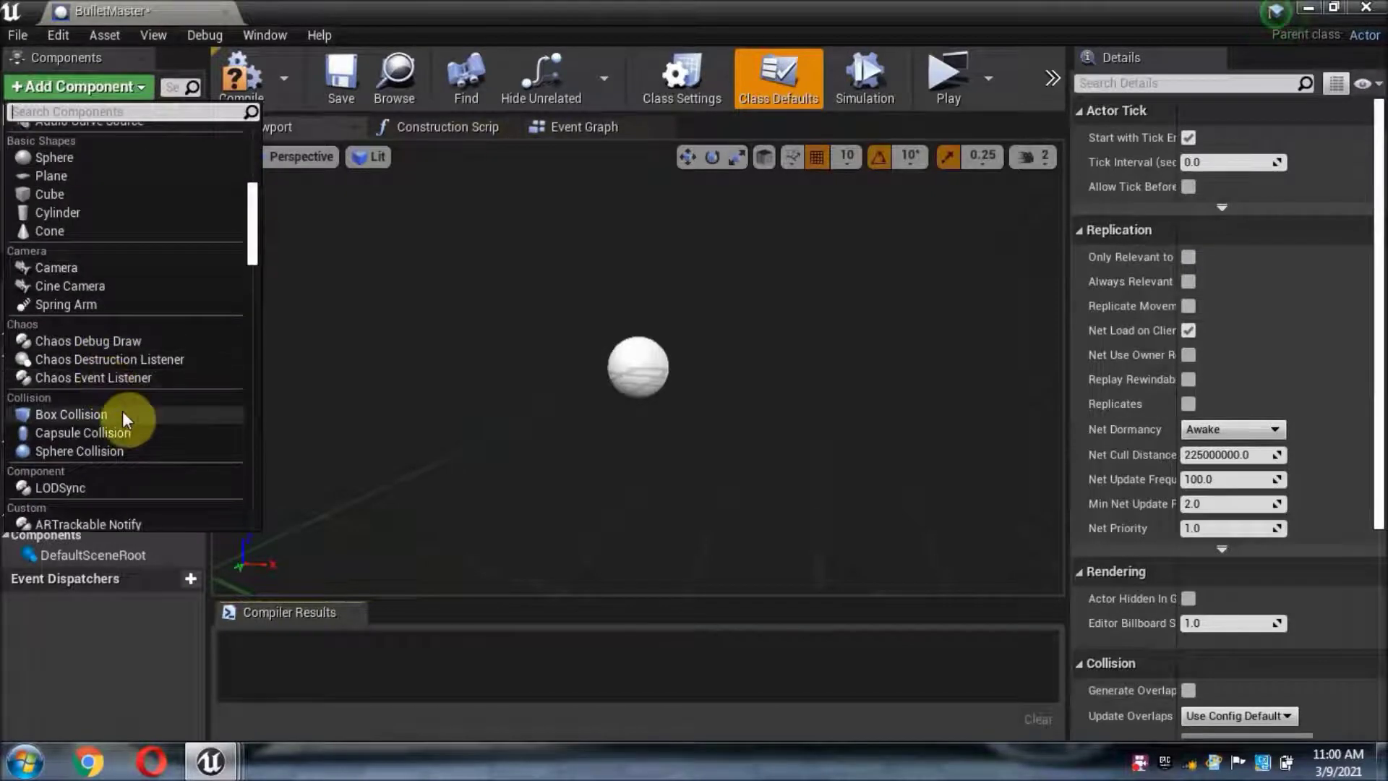
pyautogui.click(98, 410)
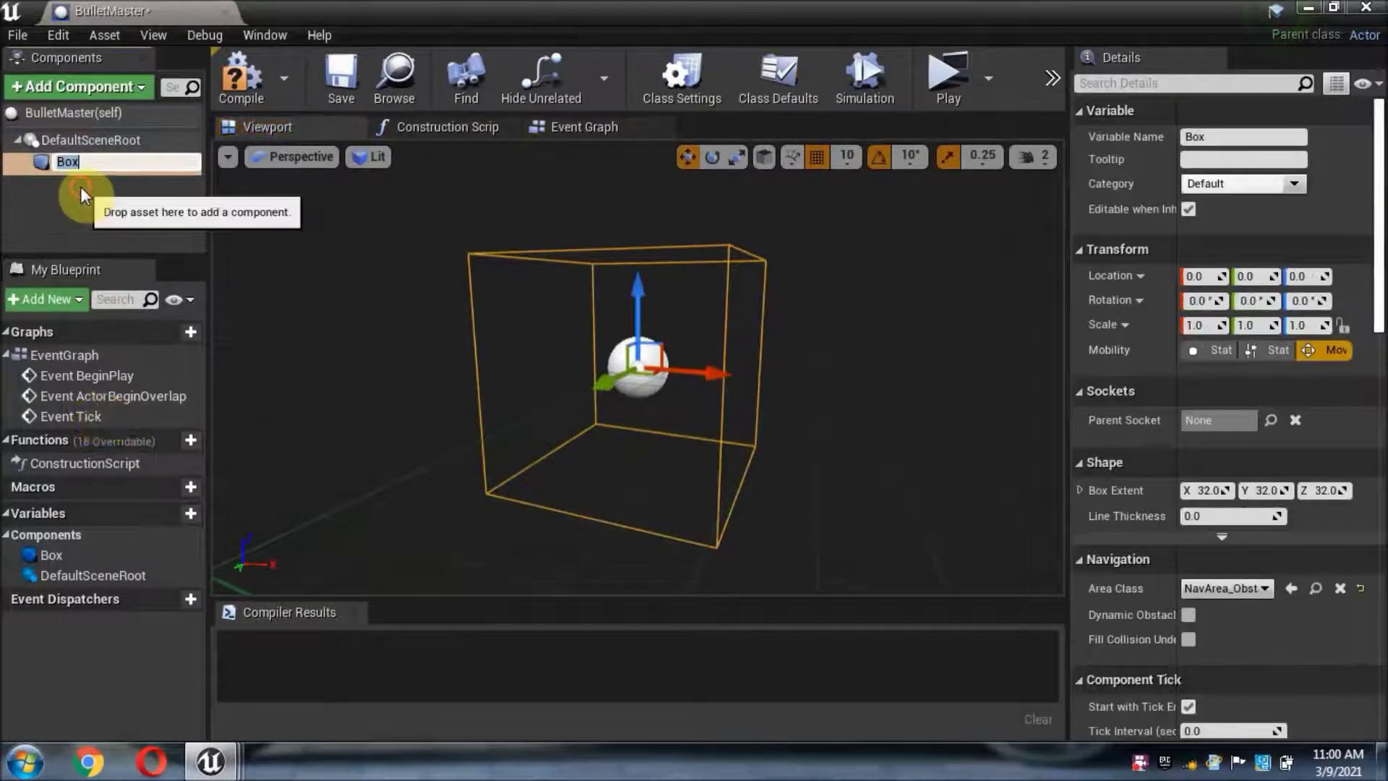
pyautogui.click(84, 189)
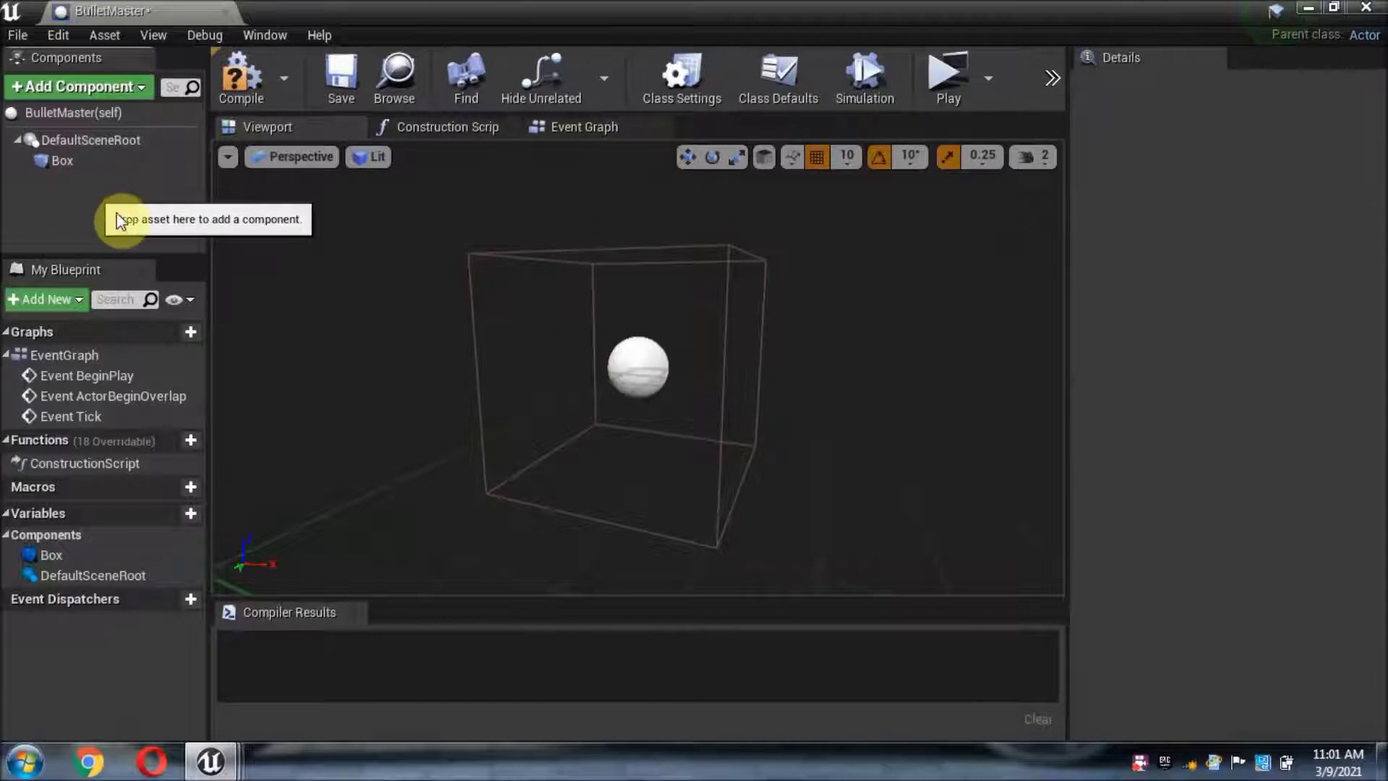
# Step: Compile and save BulletMaster and close its blueprint editor
pyautogui.click(242, 83)
pyautogui.click(329, 83)
pyautogui.click(227, 10)
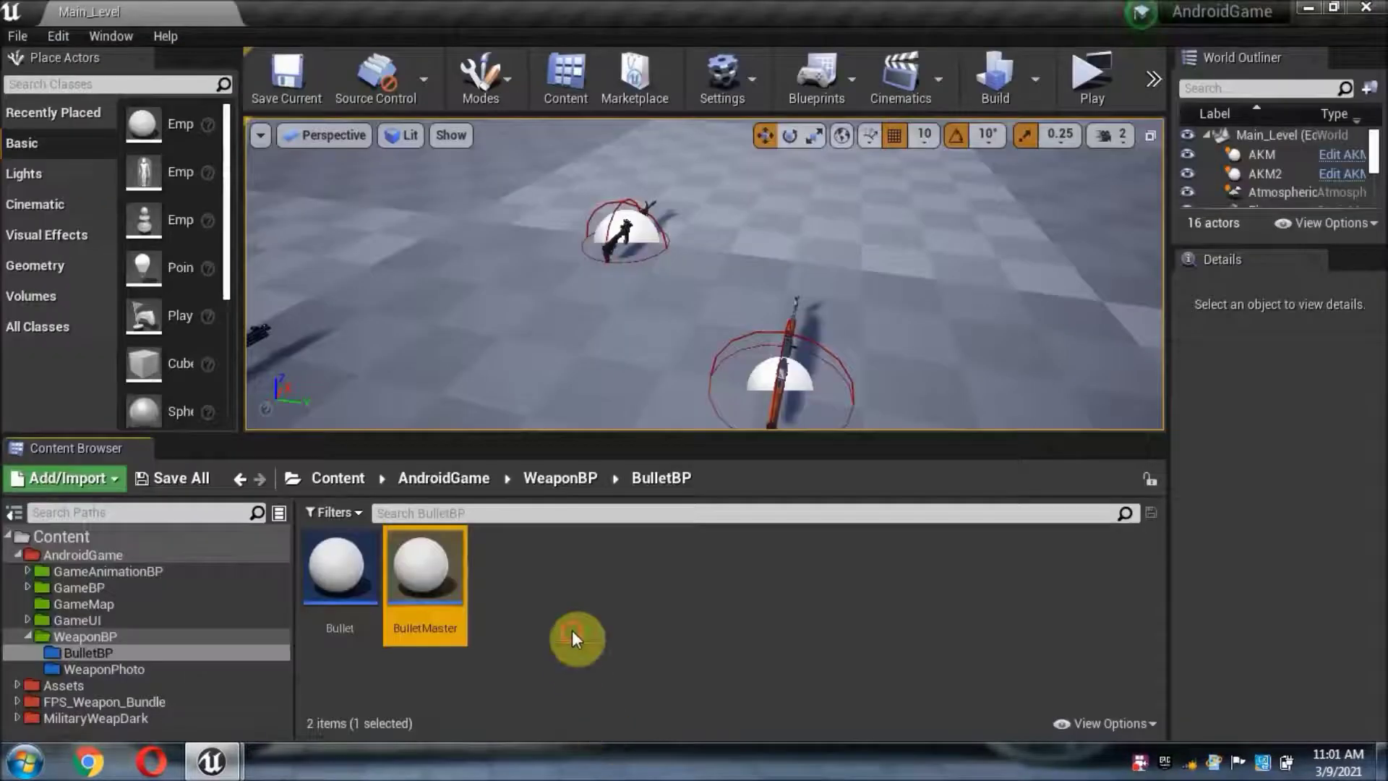
# Step: Open the Bullet blueprint and dock its tab beside Main_Level
pyautogui.doubleClick(369, 597)
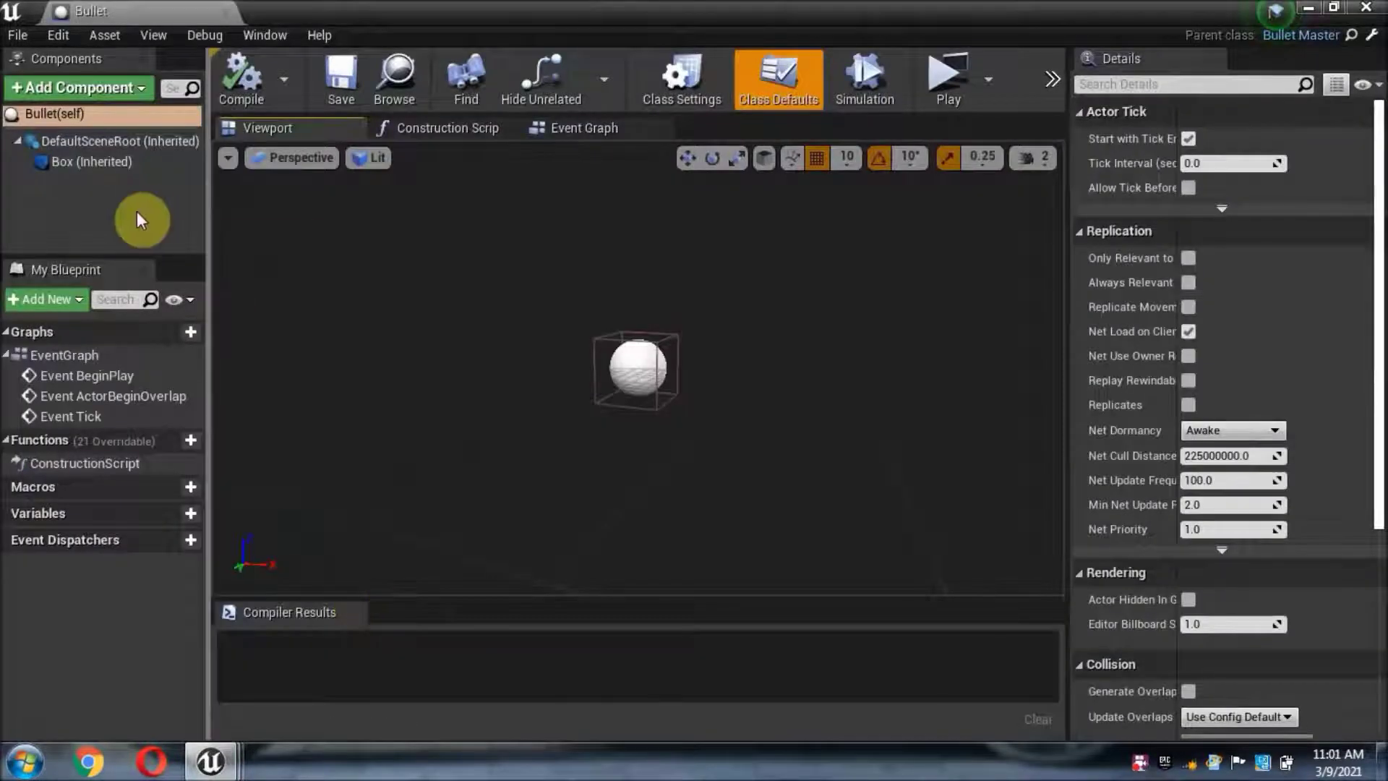
pyautogui.moveTo(137, 12); pyautogui.dragTo(340, 10)
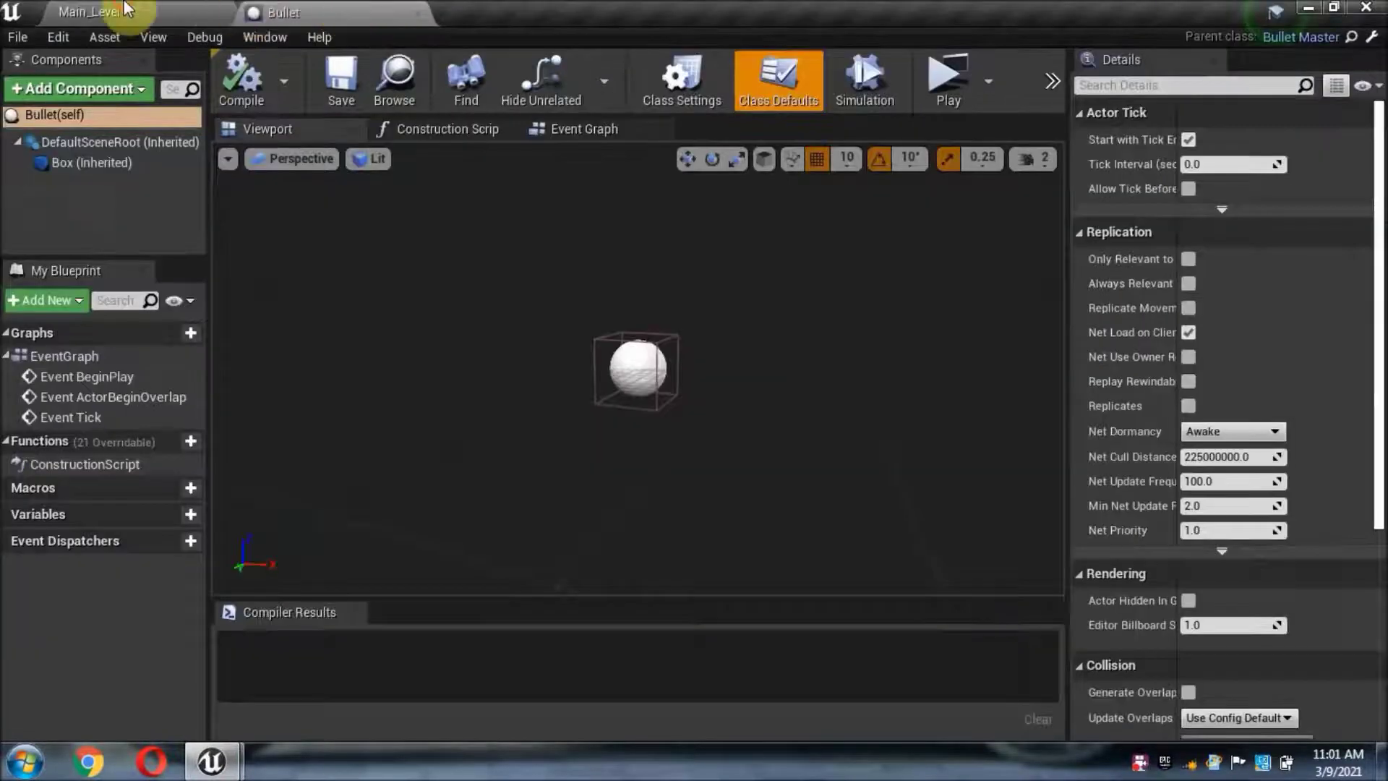
pyautogui.click(126, 10)
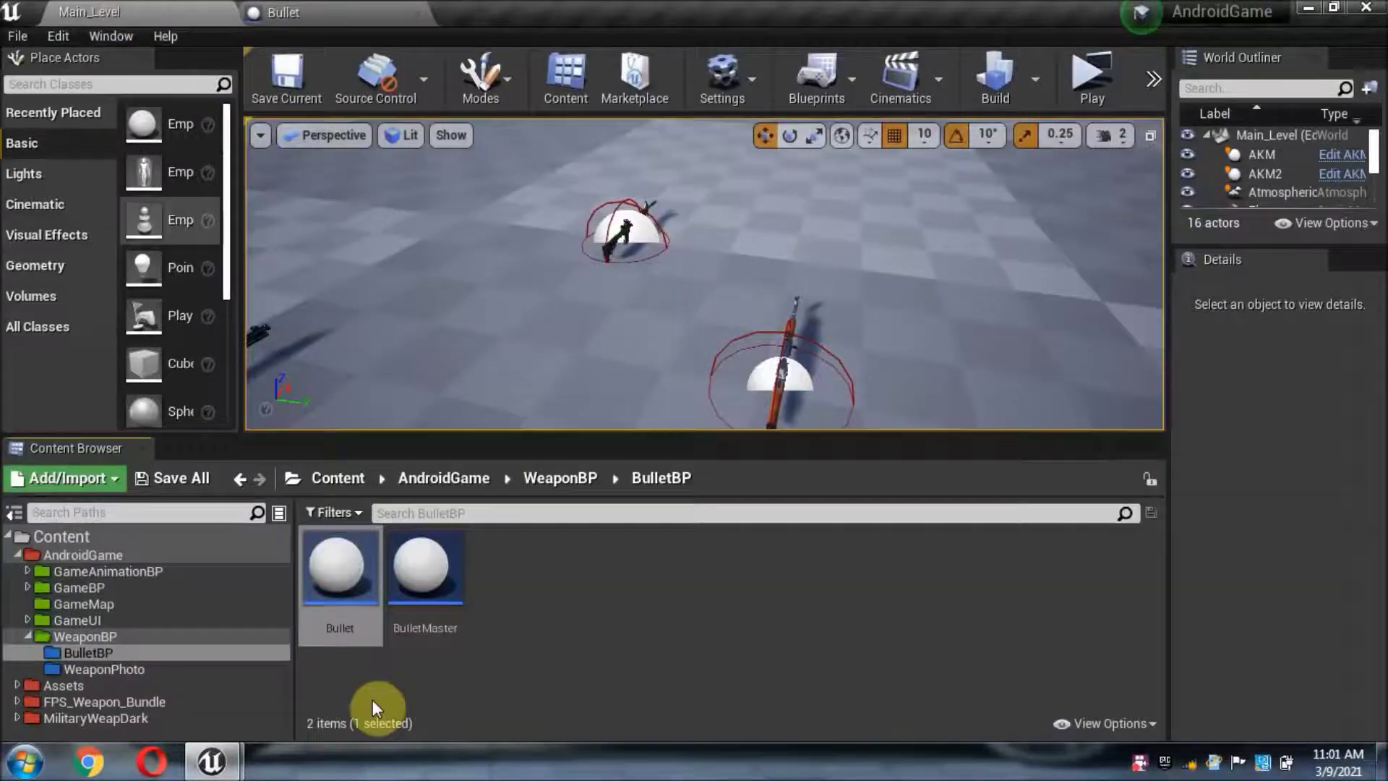
# Step: Duplicate P_AssaultRifle_Tracer_01 in the MilitaryWeapDark FX folder
pyautogui.click(165, 719)
pyautogui.doubleClick(340, 563)
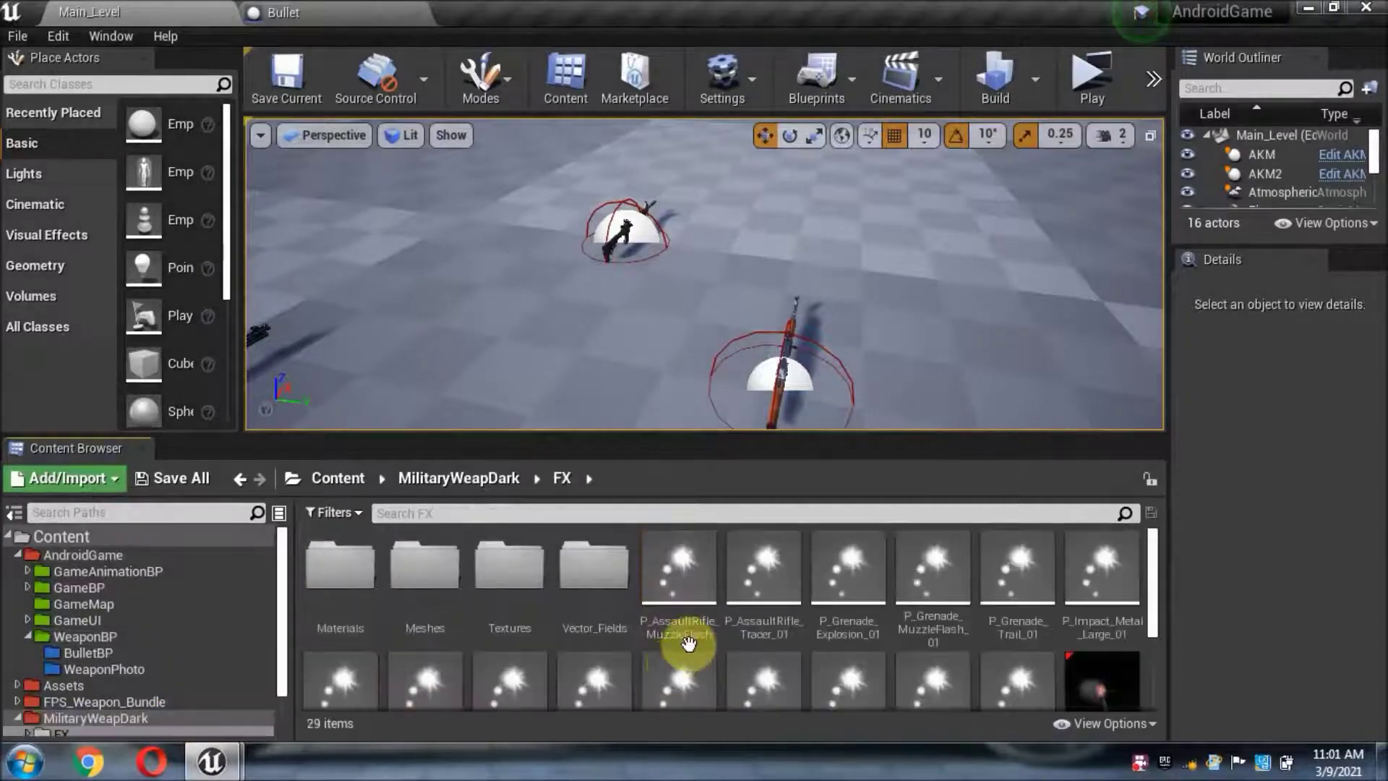
pyautogui.rightClick(748, 586)
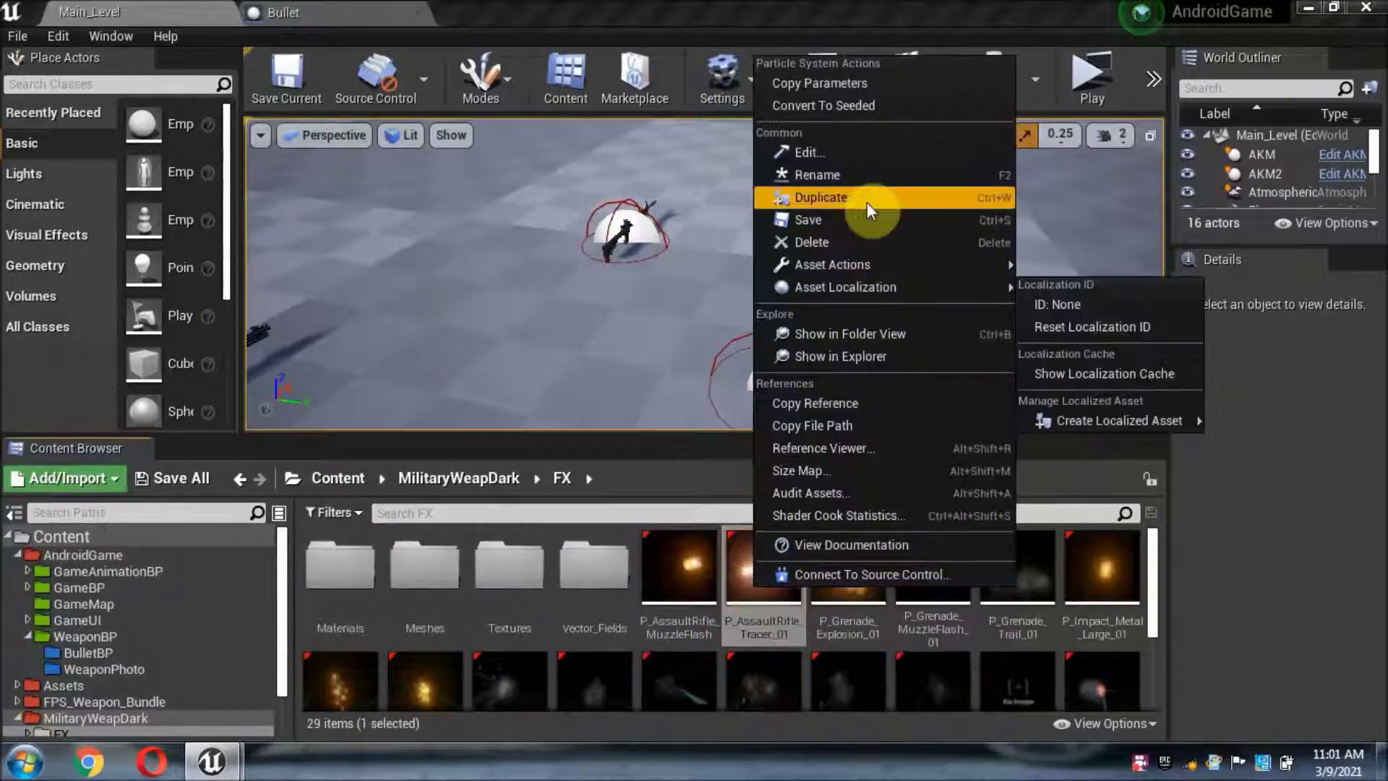
pyautogui.click(866, 202)
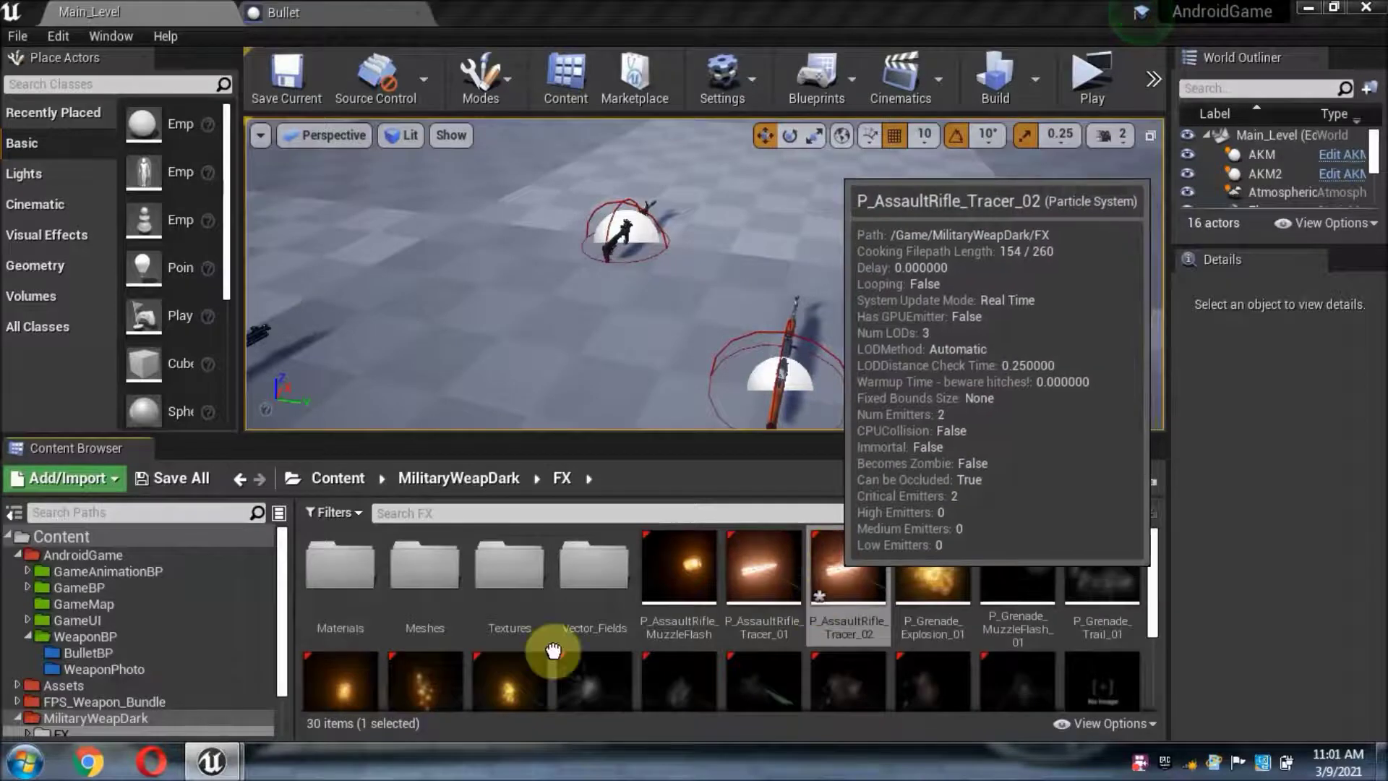
# Step: Move P_AssaultRifle_Tracer_02 into the BulletBP folder and select it
pyautogui.moveTo(553, 651); pyautogui.dragTo(158, 656)
pyautogui.click(204, 609)
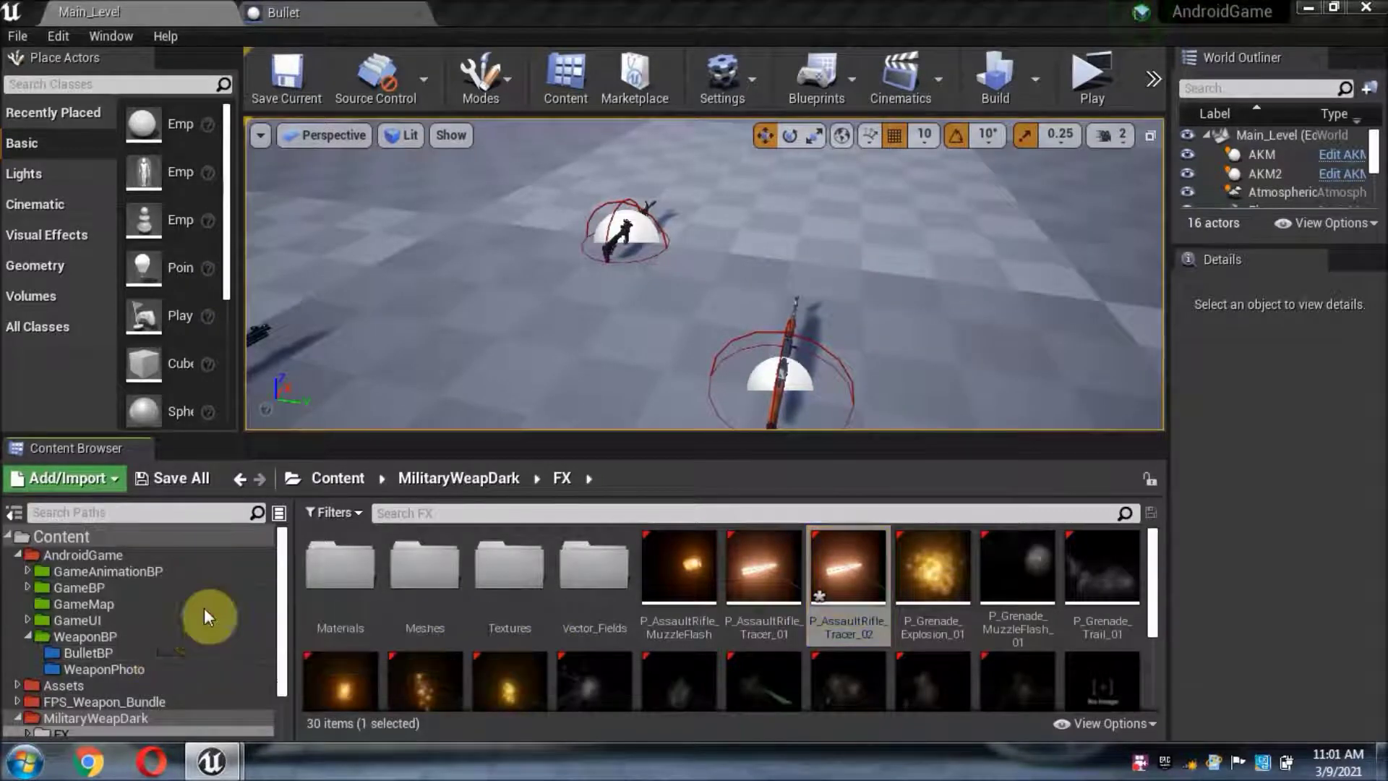
pyautogui.click(124, 653)
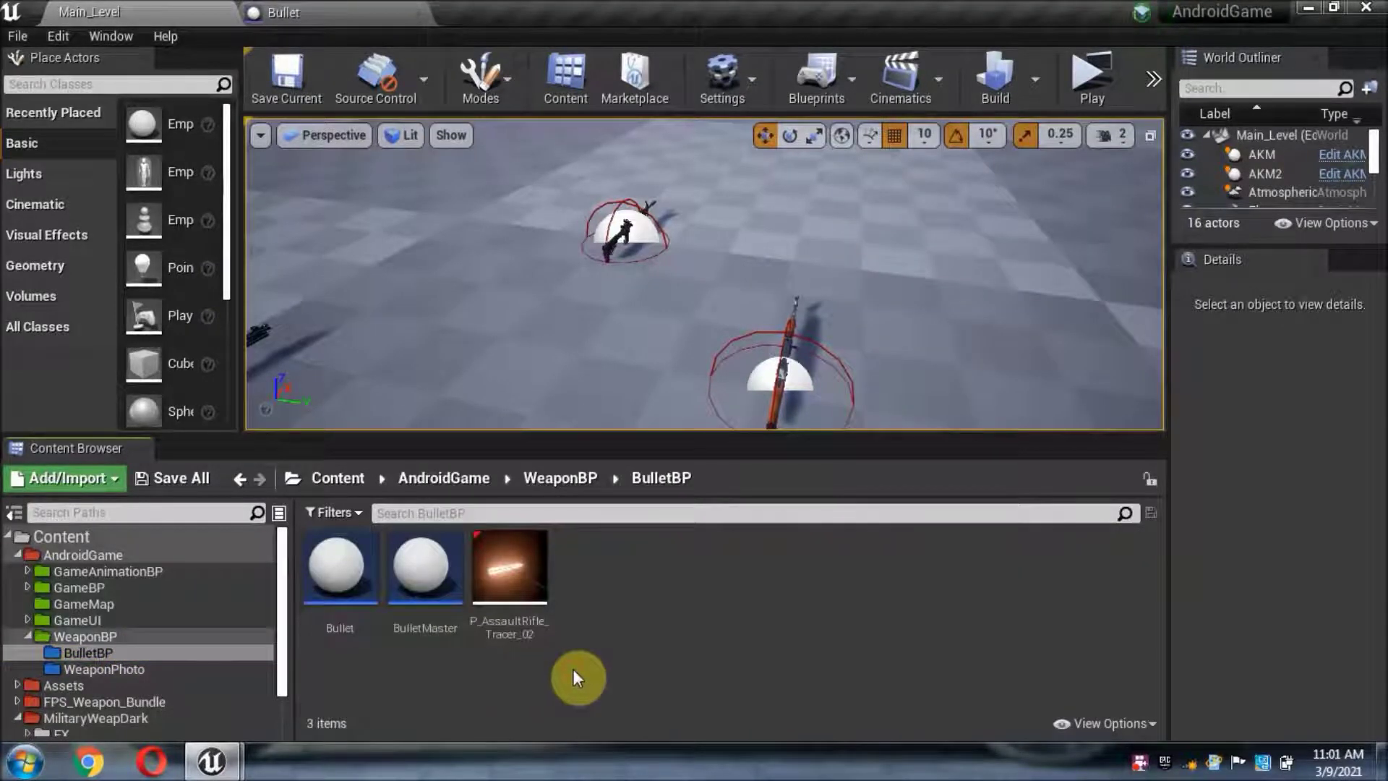
pyautogui.click(514, 607)
# Step: Add a Particle System component using P_AssaultRifle_Tracer_02 to the Bullet blueprint
pyautogui.click(396, 16)
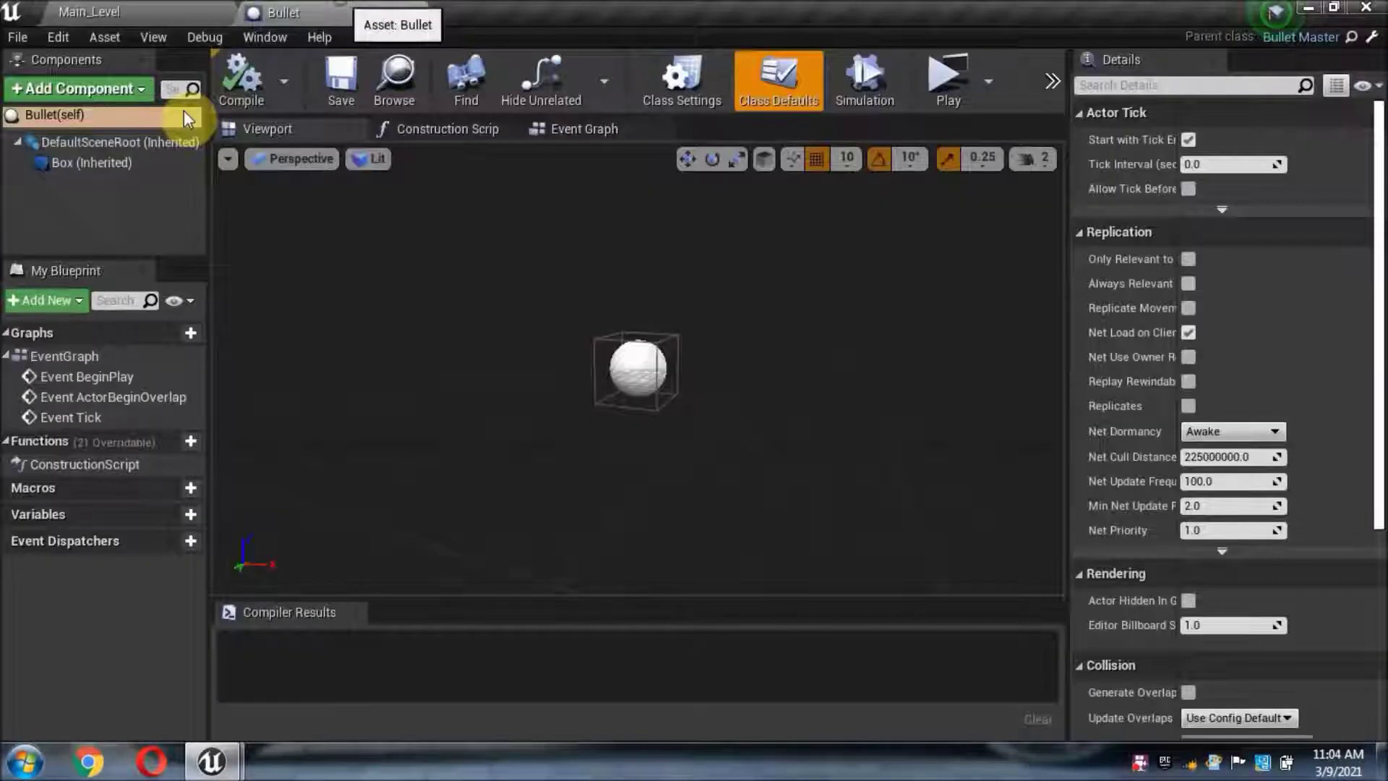
pyautogui.click(73, 93)
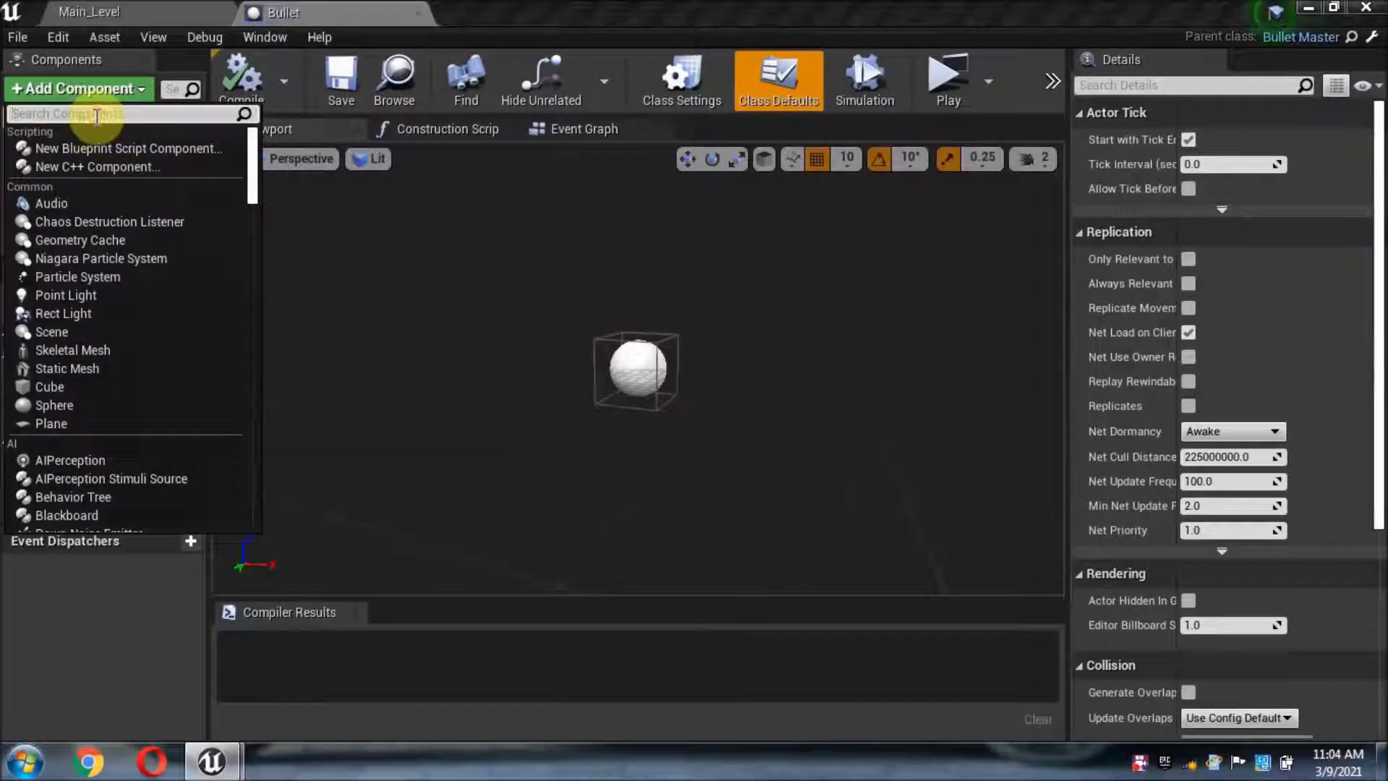
pyautogui.write('par')
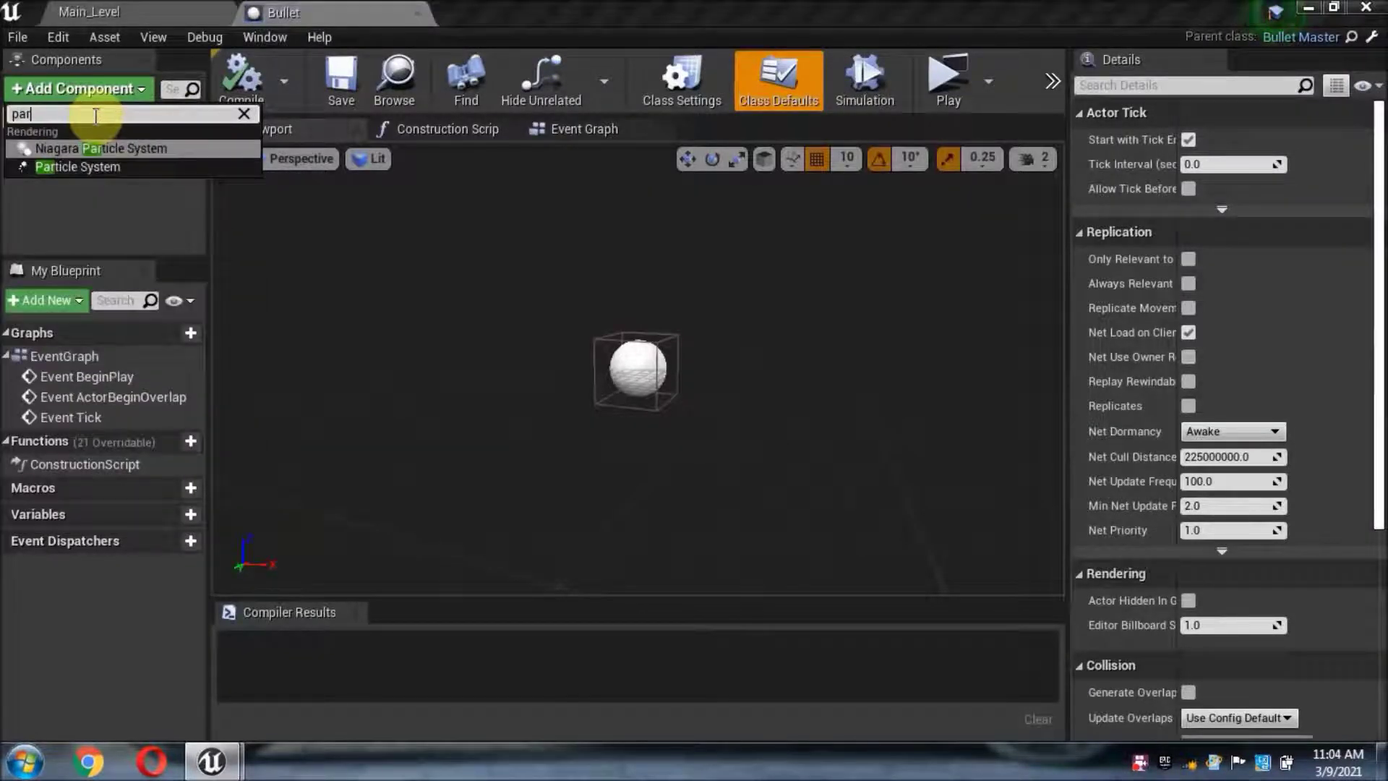
pyautogui.click(94, 12)
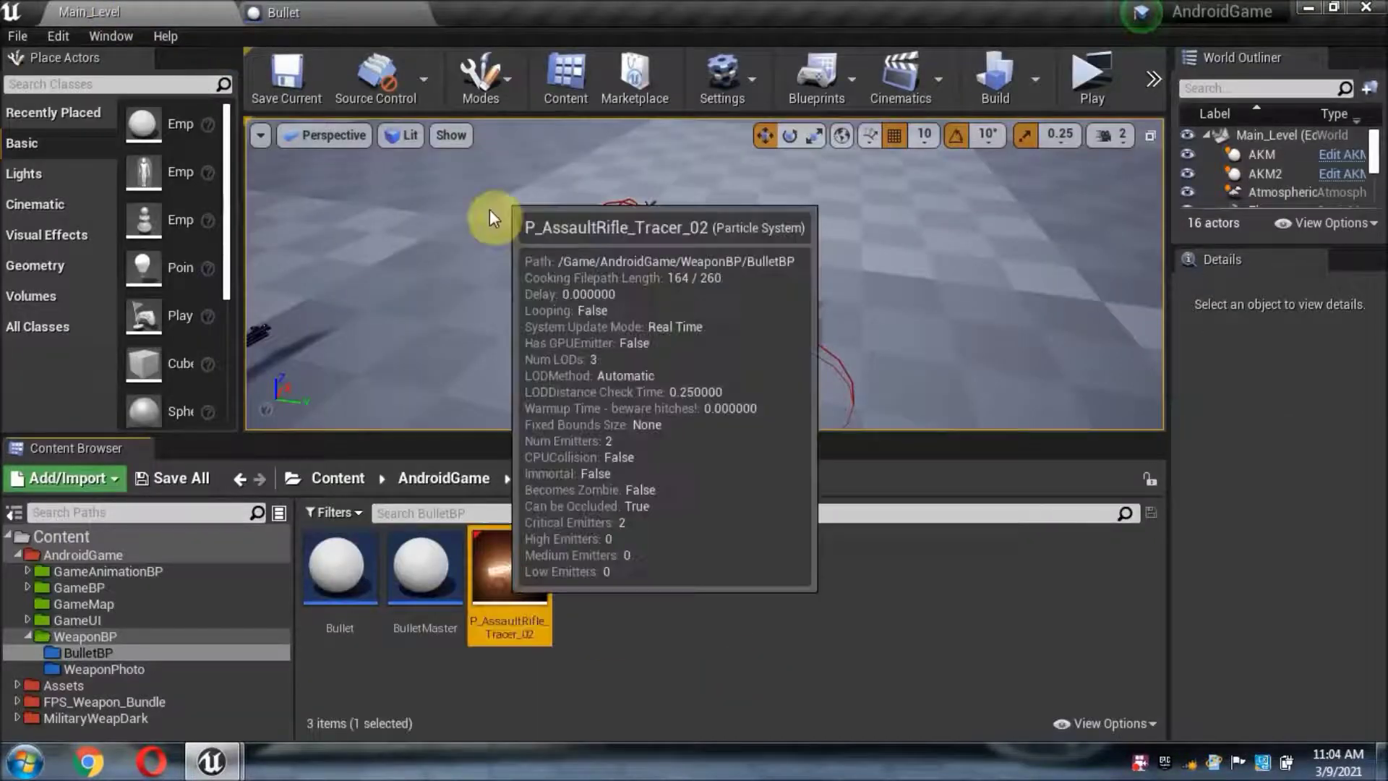
pyautogui.click(340, 14)
pyautogui.click(100, 92)
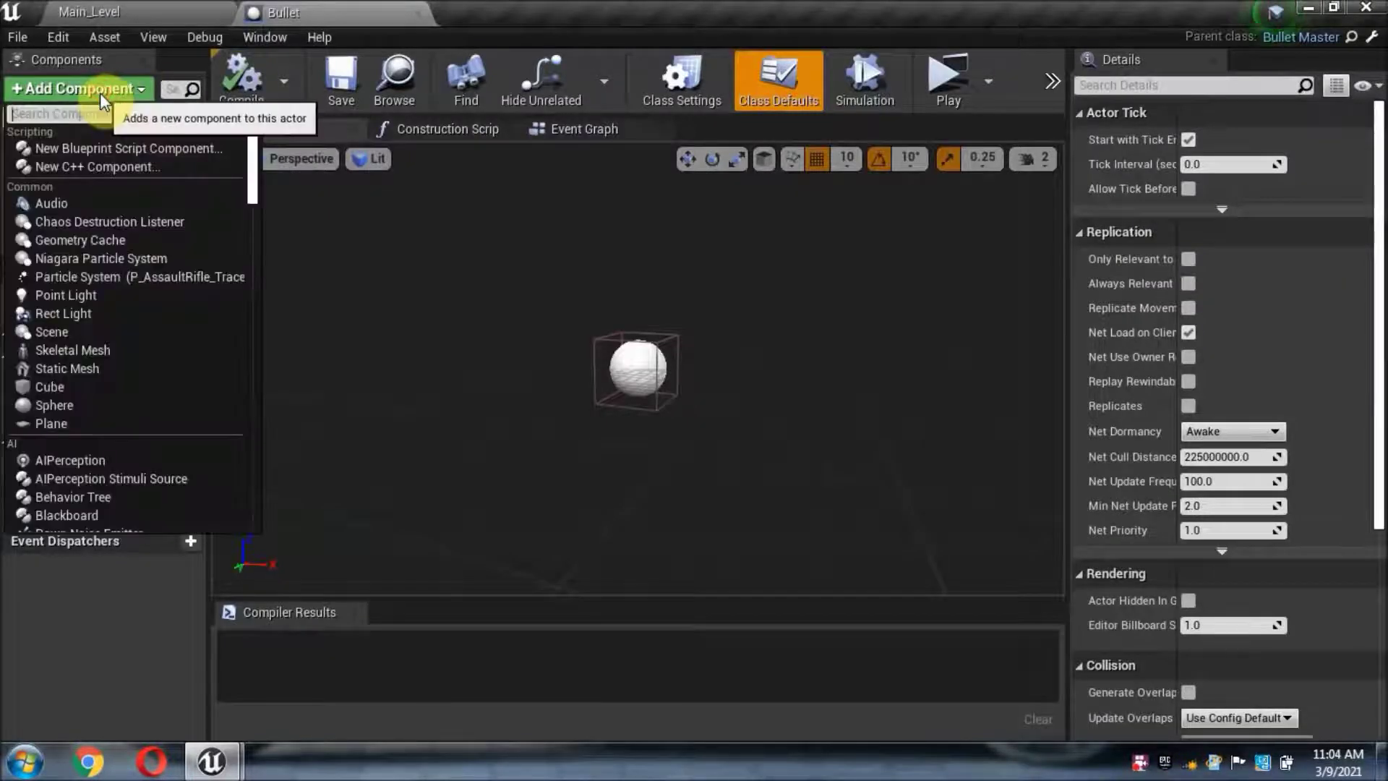
pyautogui.write('par')
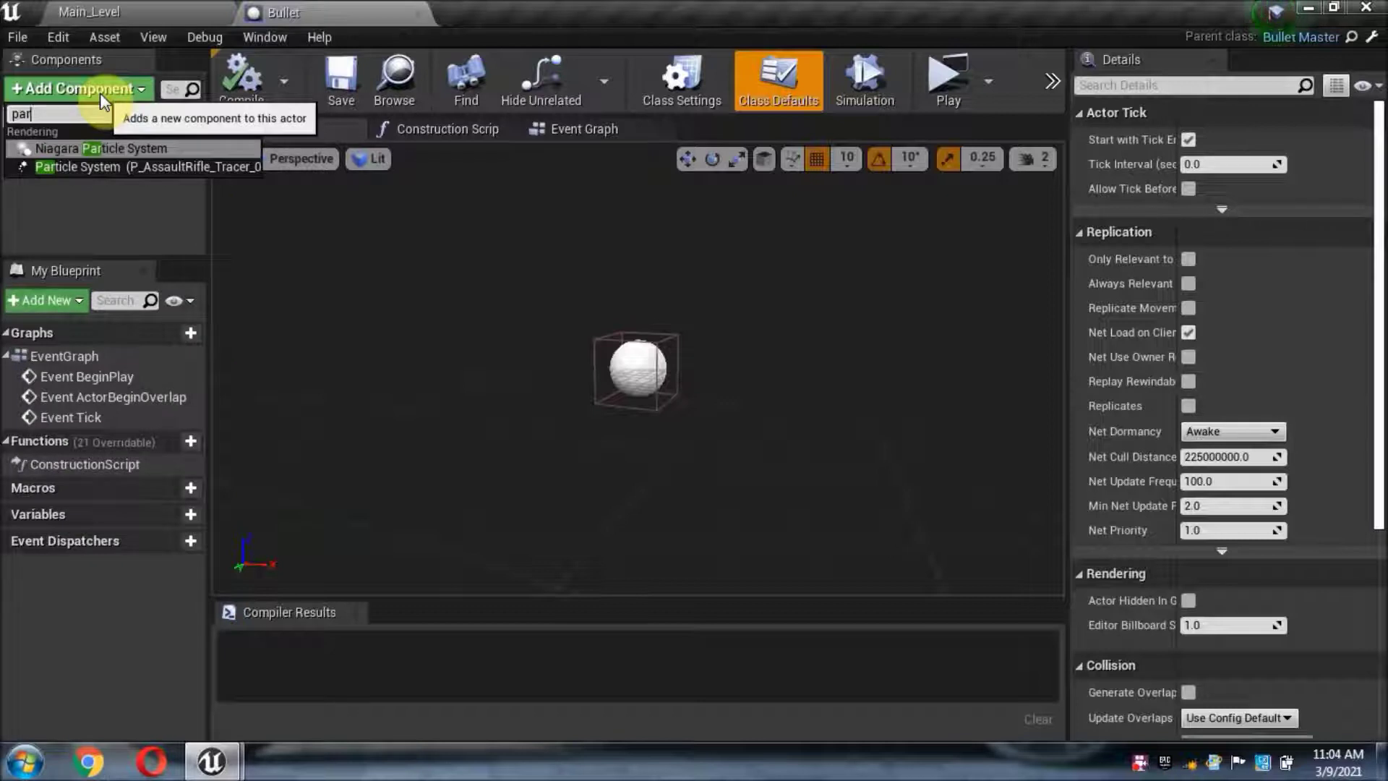
pyautogui.click(157, 166)
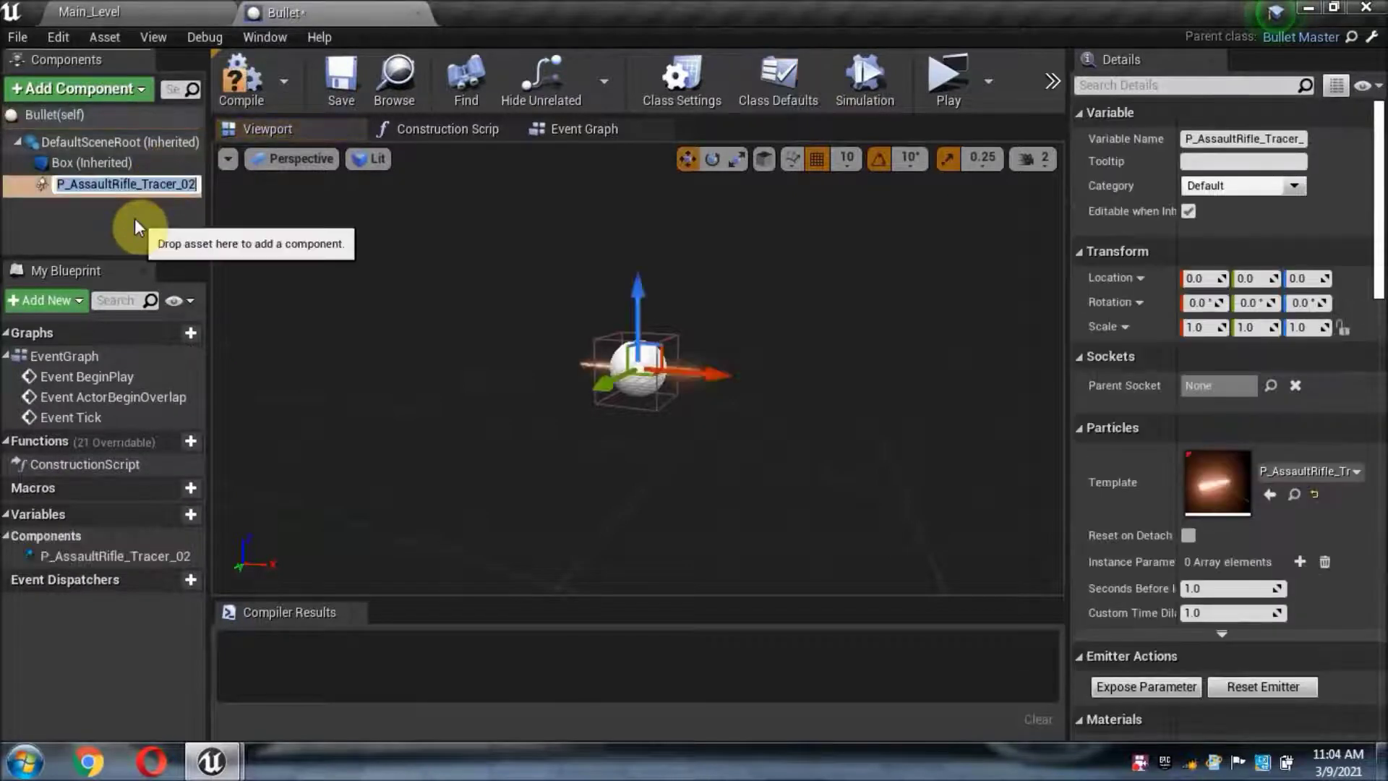
pyautogui.click(135, 218)
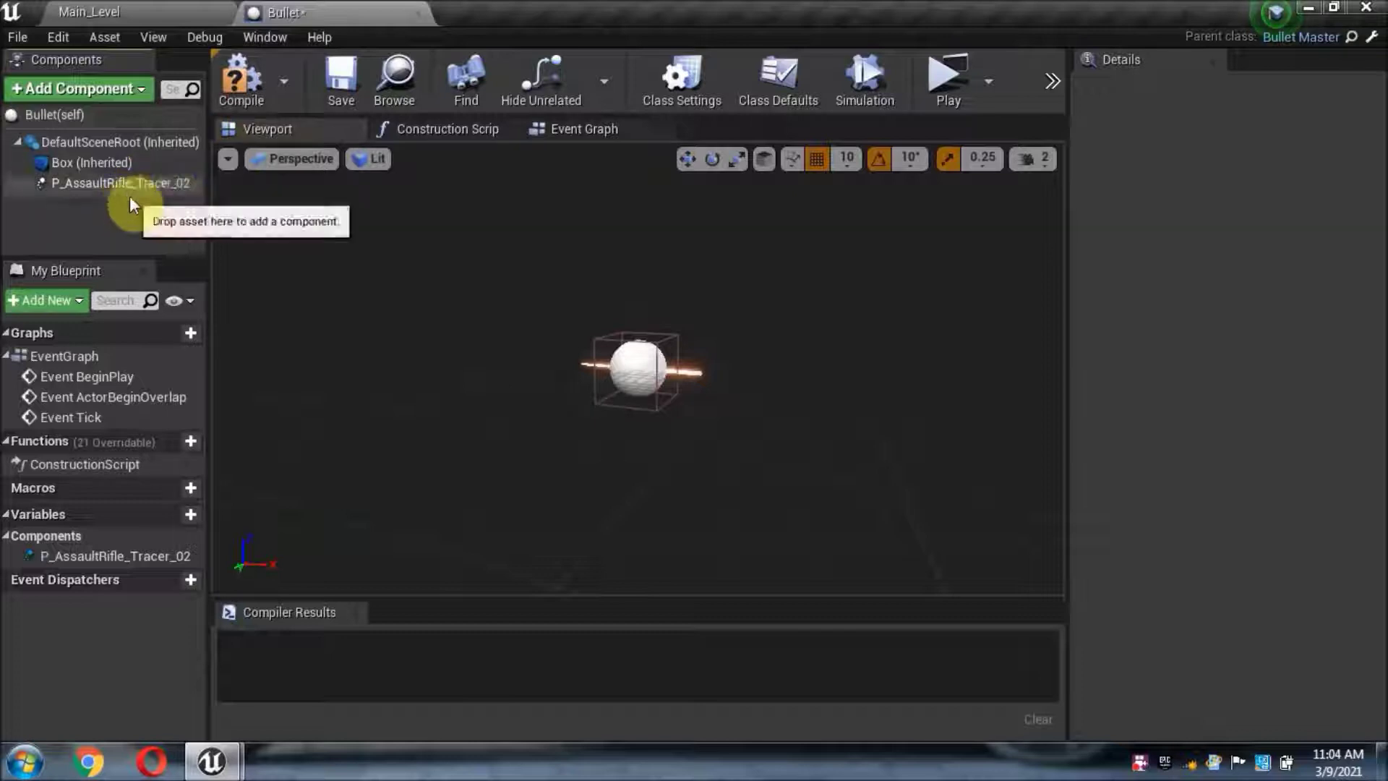
# Step: Adjust the component, then open BulletMaster from the Content Browser
pyautogui.moveTo(167, 190); pyautogui.dragTo(129, 197)
pyautogui.click(94, 12)
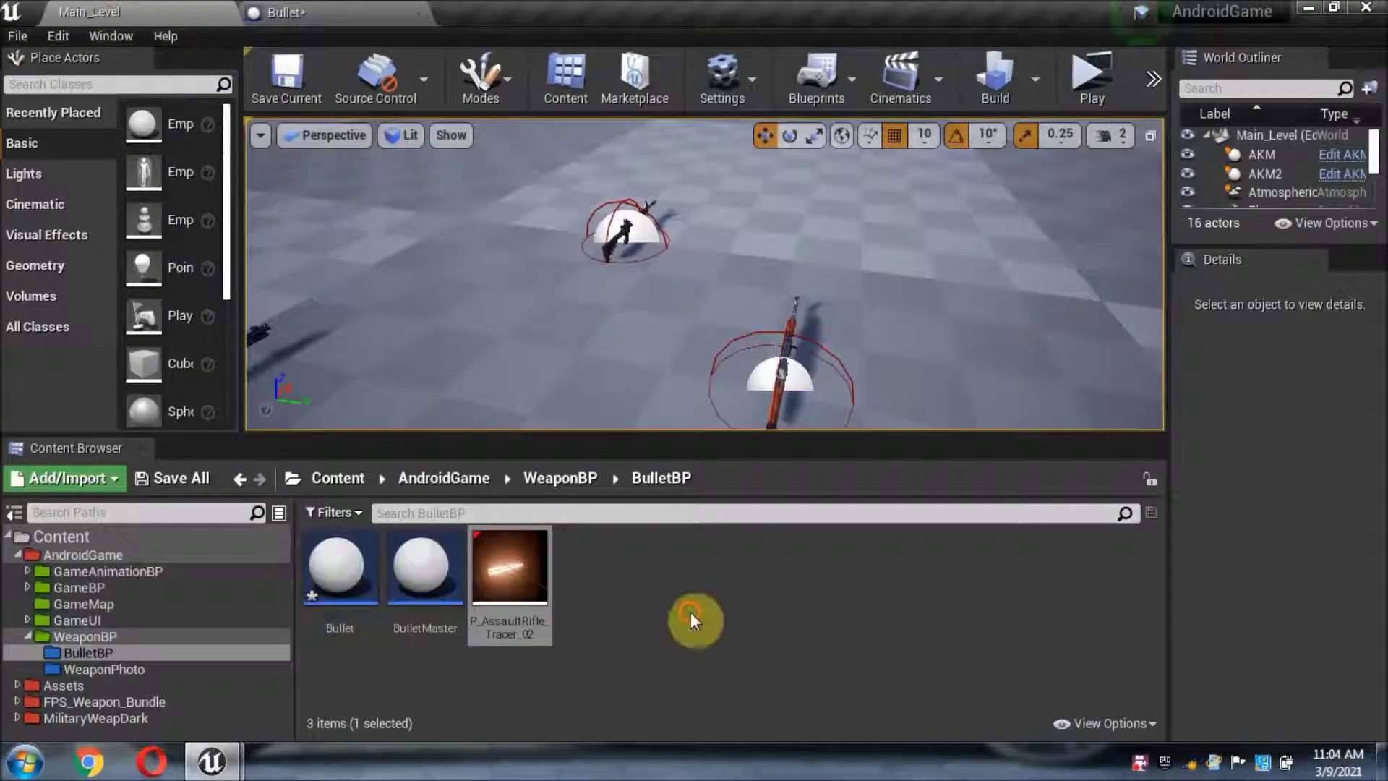
pyautogui.doubleClick(439, 596)
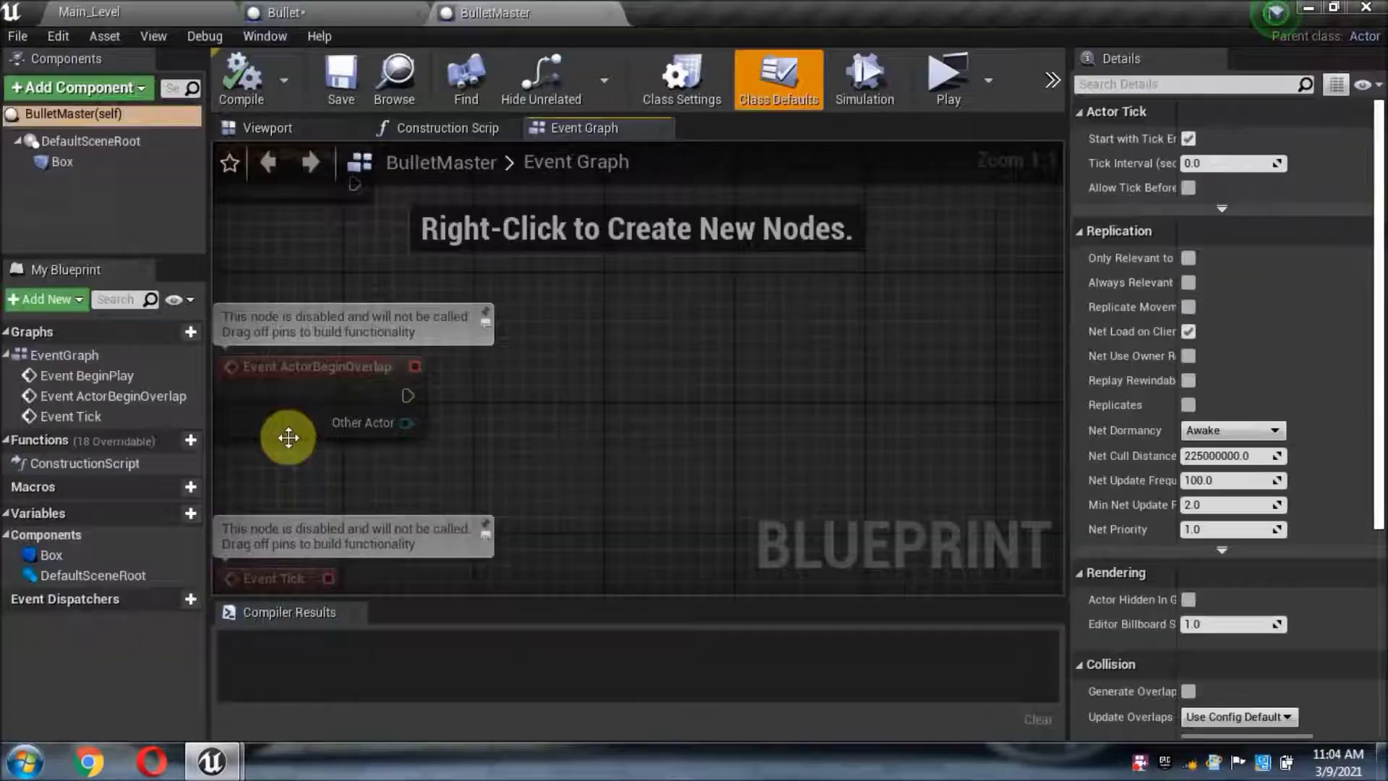
# Step: Make a new Scene component BulletMaster's root, then compile and save it
pyautogui.click(115, 89)
pyautogui.write('s')
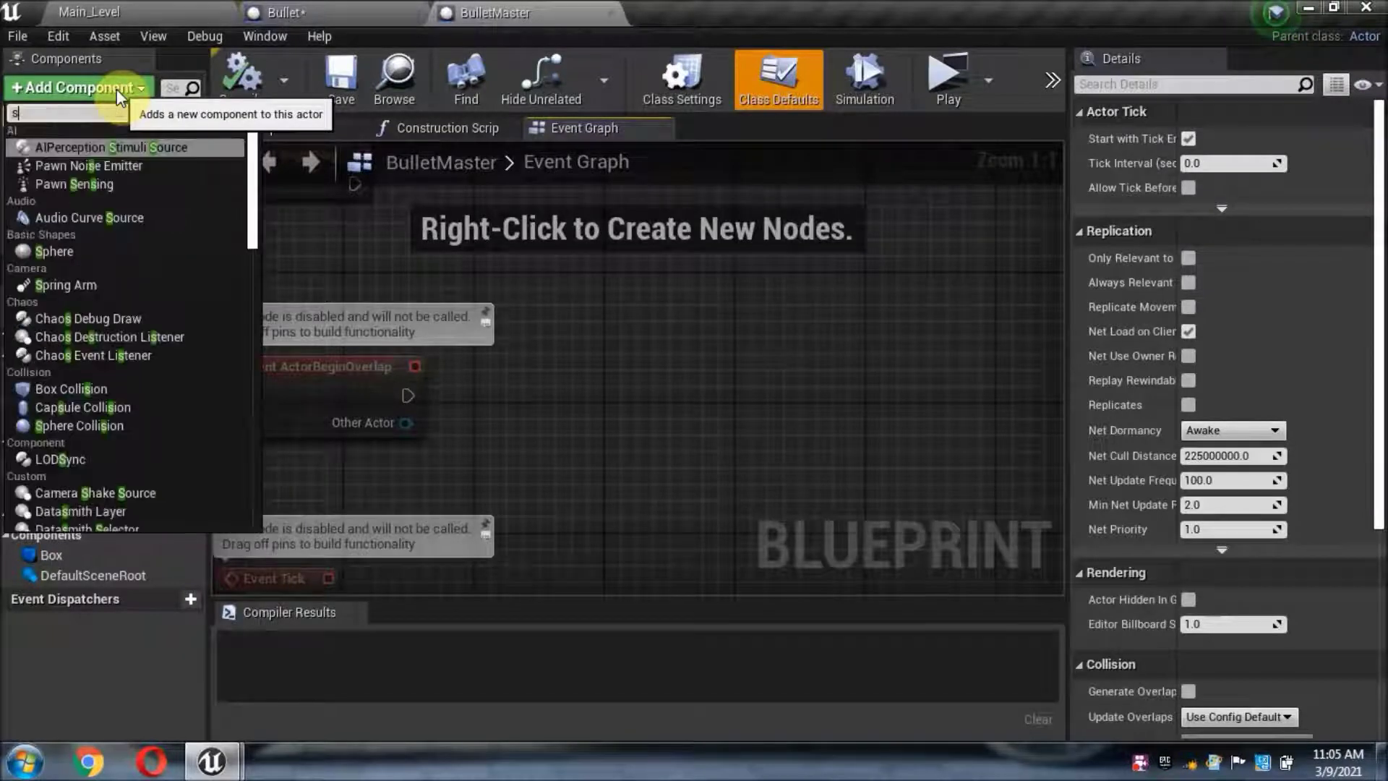
pyautogui.write('c')
pyautogui.click(106, 232)
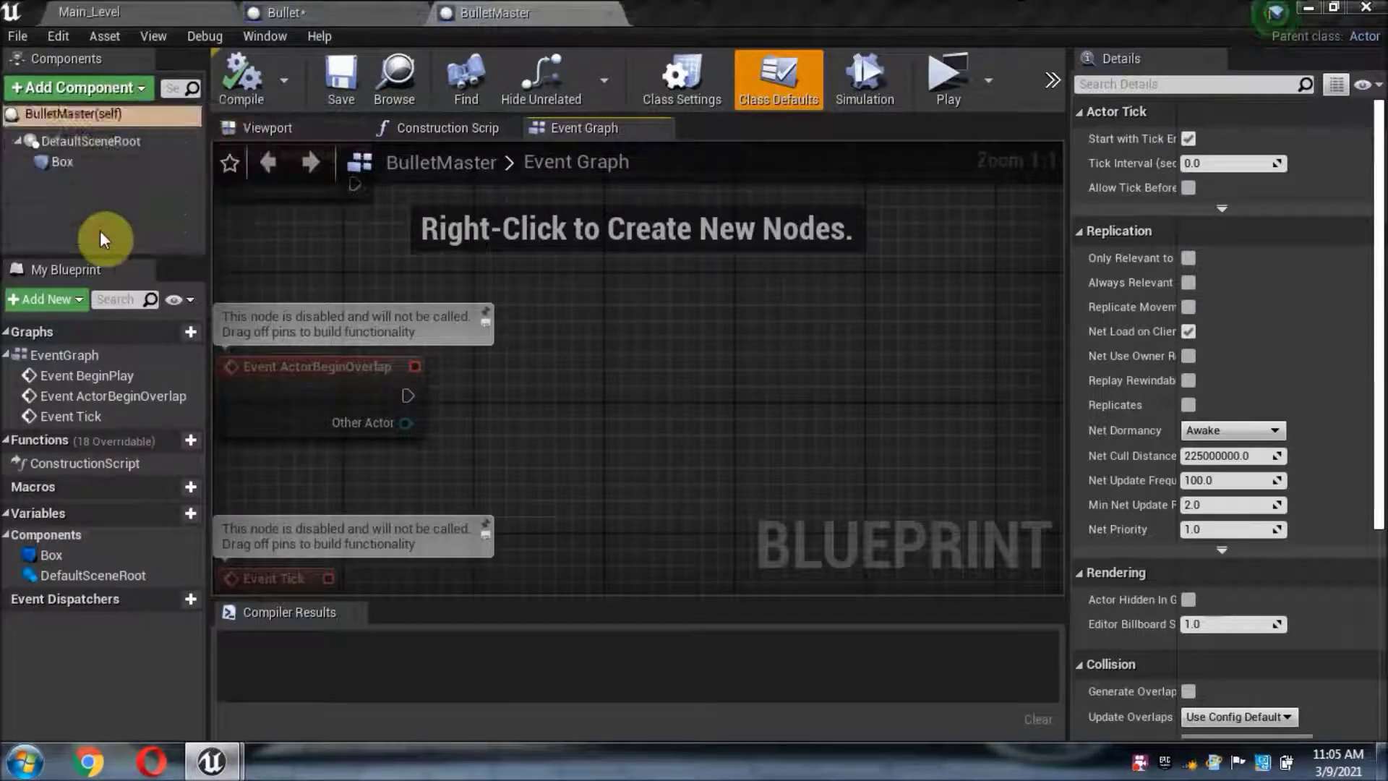
pyautogui.moveTo(94, 180); pyautogui.dragTo(85, 139)
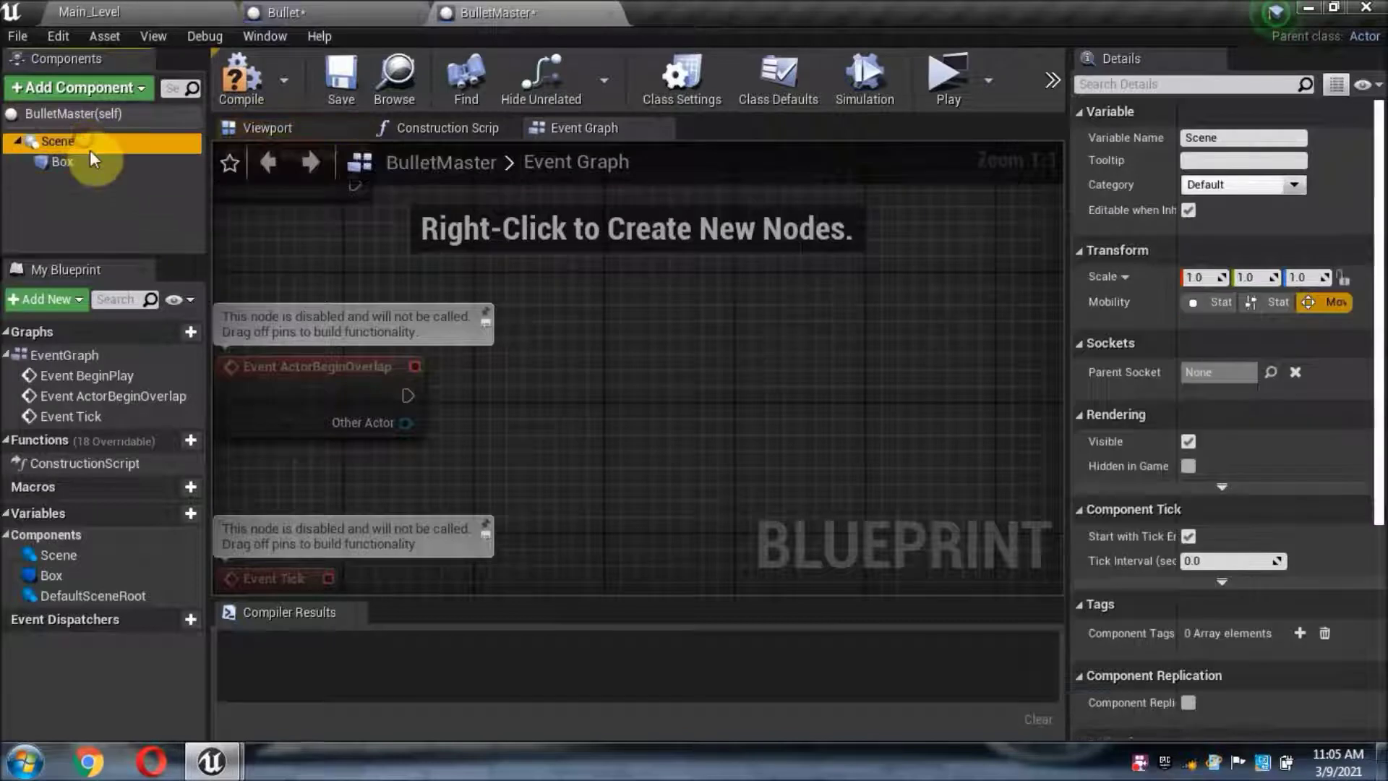
pyautogui.click(241, 93)
pyautogui.click(342, 94)
# Step: Compile and save the Bullet blueprint and select its Box collision
pyautogui.click(349, 12)
pyautogui.click(246, 84)
pyautogui.click(341, 100)
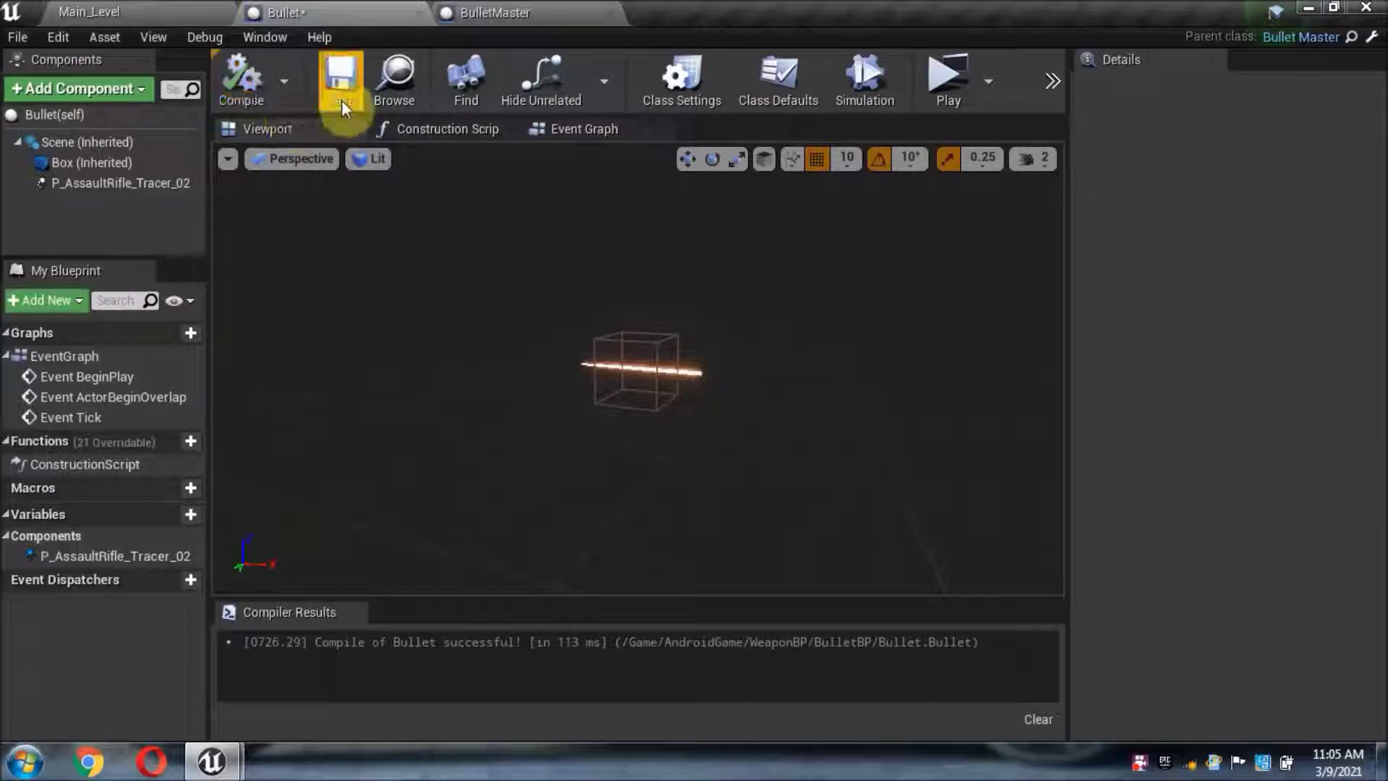
pyautogui.moveTo(619, 484)
pyautogui.mouseDown()
pyautogui.moveTo(615, 391)
pyautogui.moveTo(239, 230)
pyautogui.mouseUp()
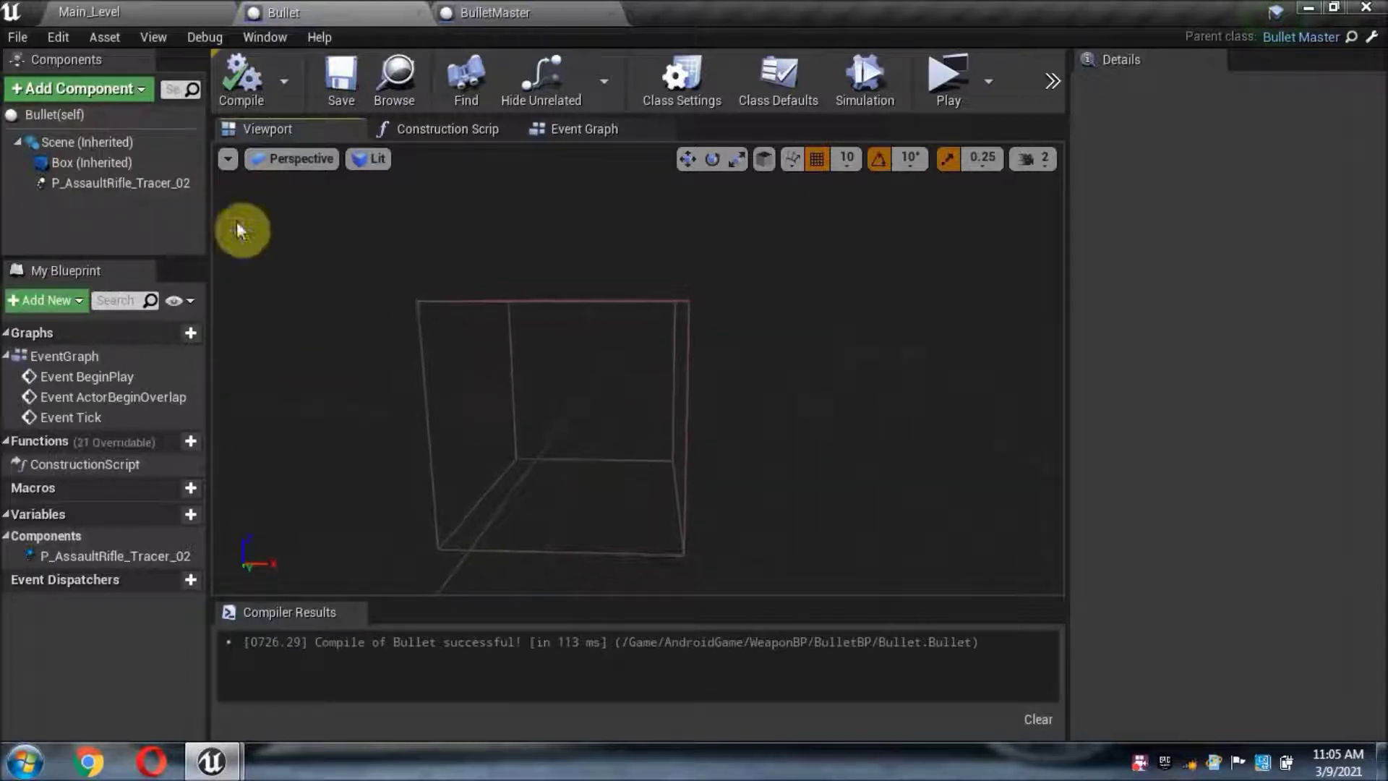
pyautogui.click(114, 167)
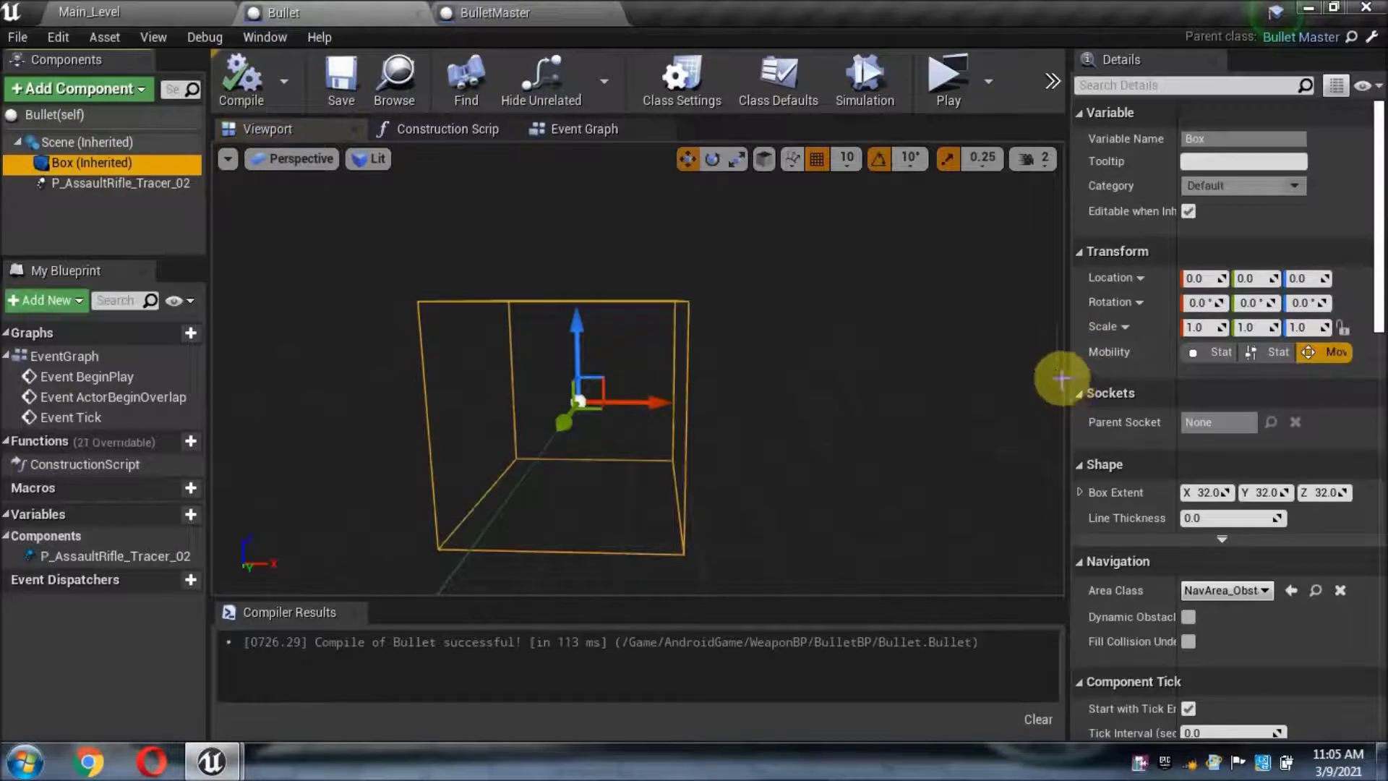
# Step: Set the Box collision scale to 0.02, 0.1, 0.02
pyautogui.click(1196, 327)
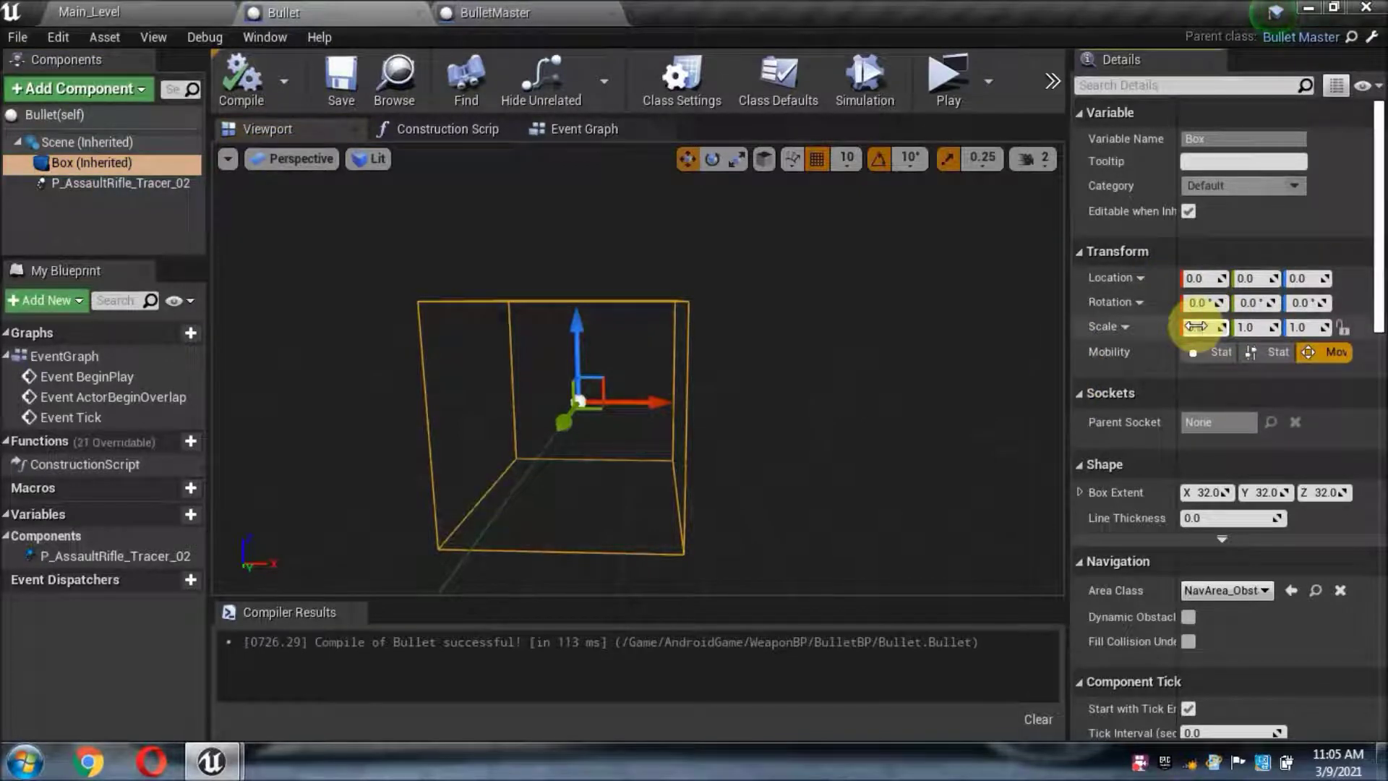
pyautogui.click(1196, 327)
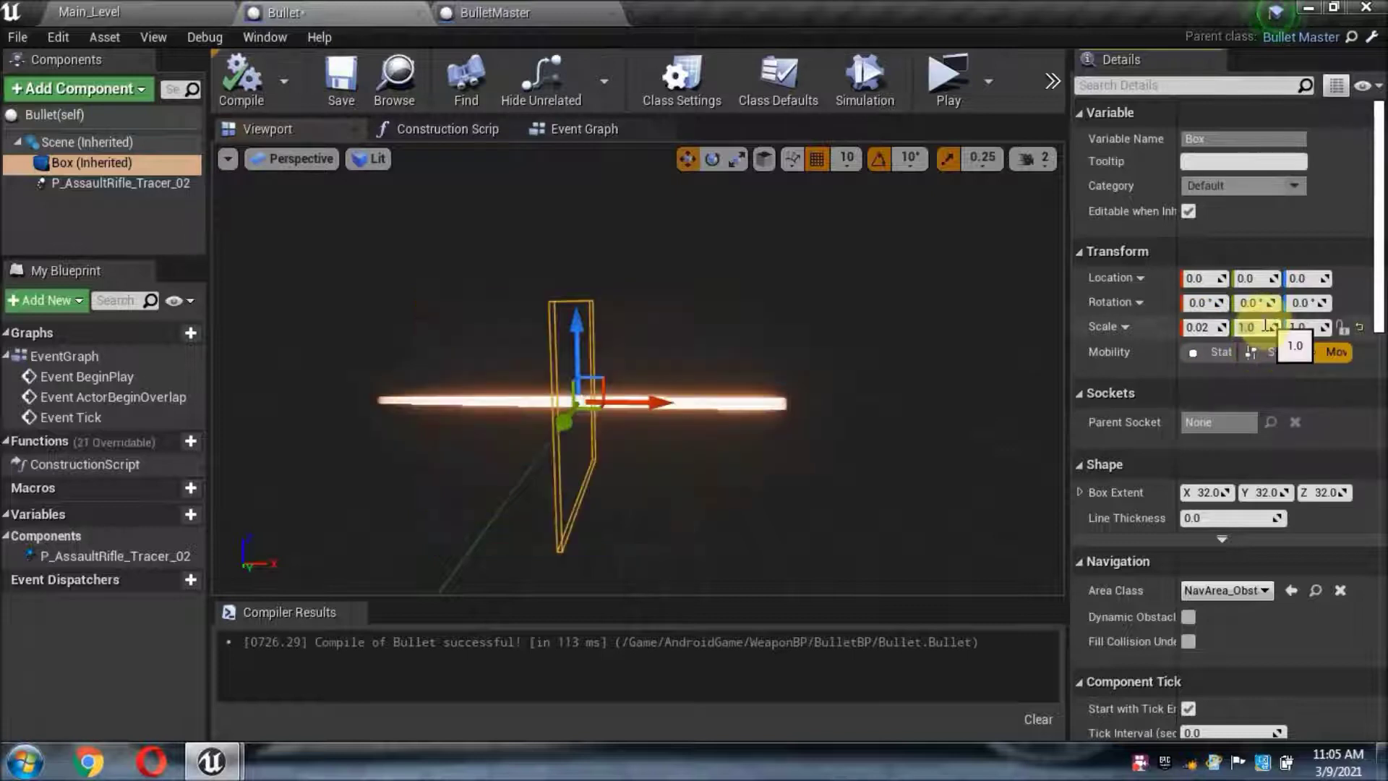
pyautogui.write('0.02')
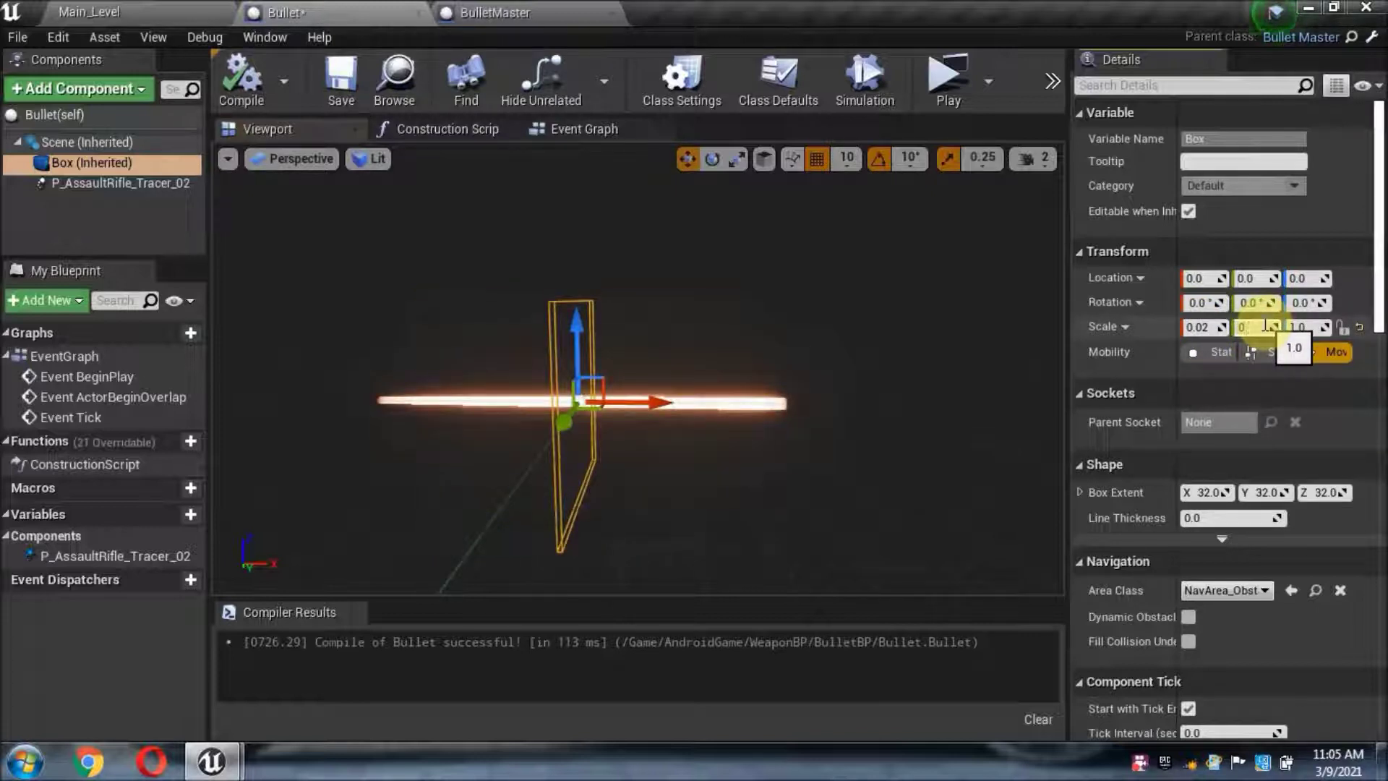
pyautogui.write('1')
pyautogui.press('Return')
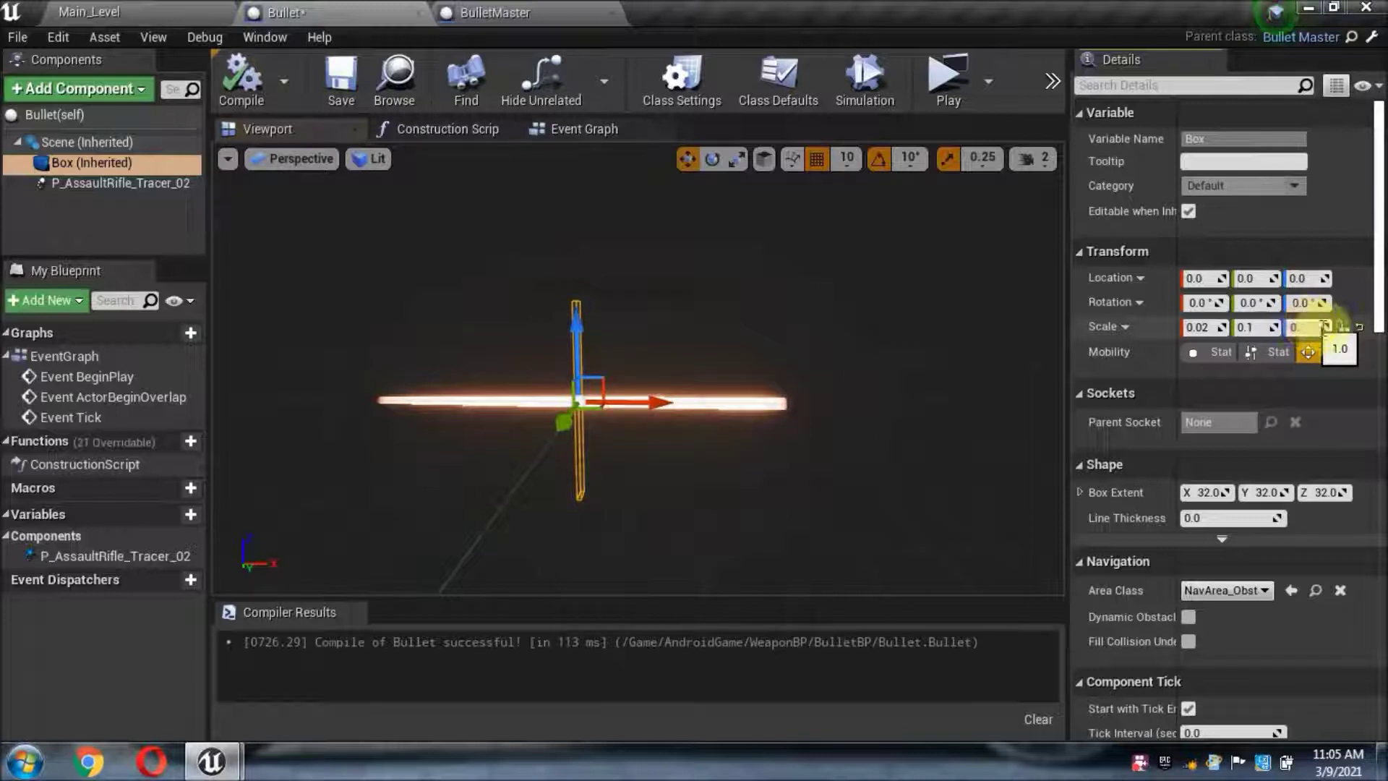
pyautogui.write('.2')
pyautogui.press('Return')
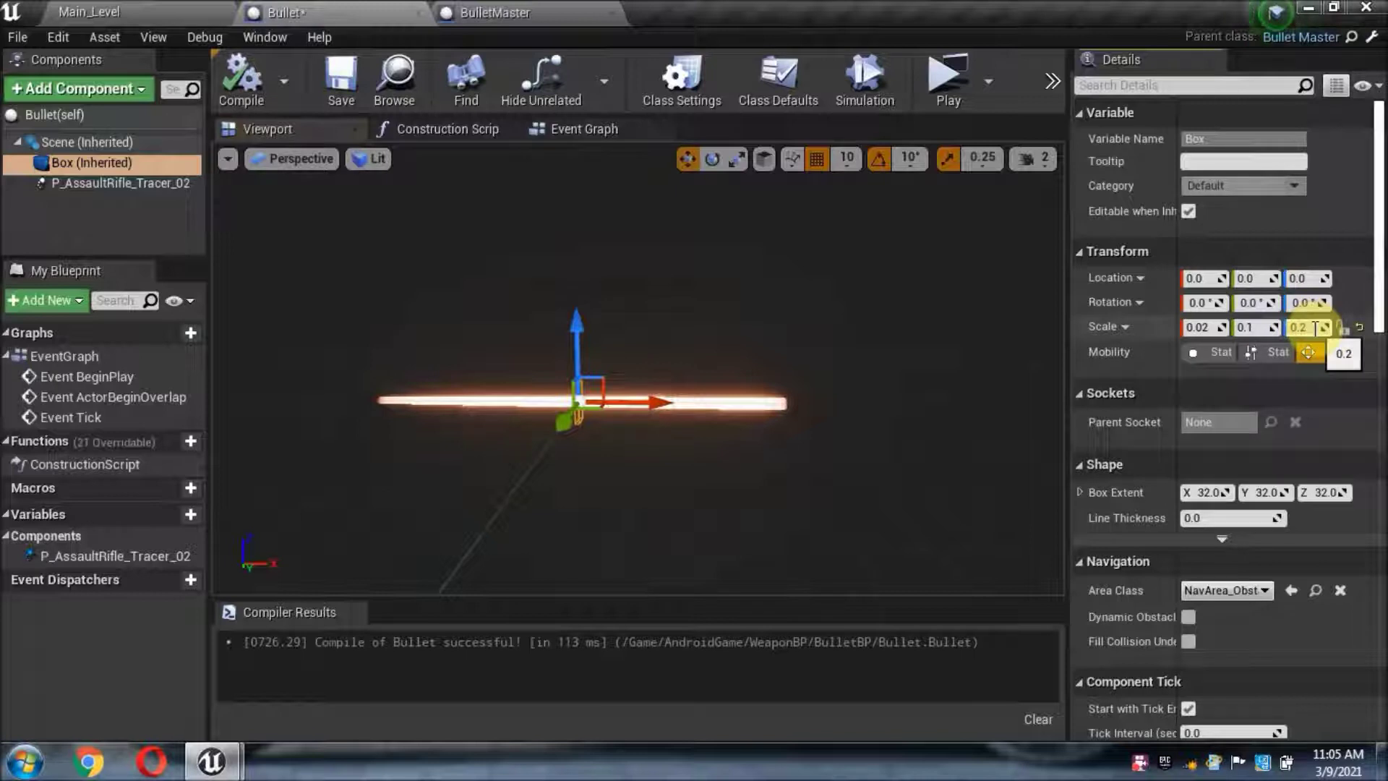
pyautogui.write('0.02')
pyautogui.press('Return')
# Step: Rotate the Box collision -90 degrees around Z
pyautogui.moveTo(842, 458); pyautogui.dragTo(831, 383)
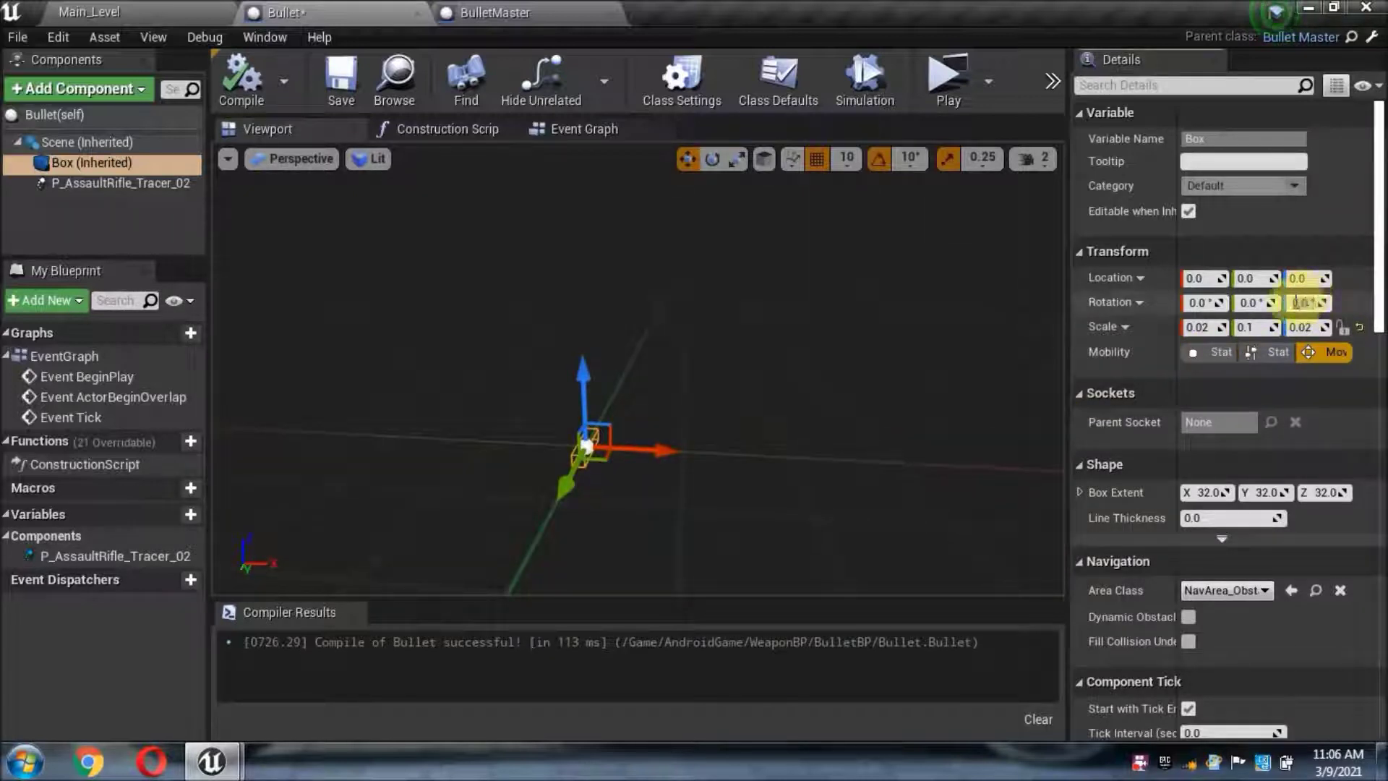
pyautogui.moveTo(1290, 306); pyautogui.dragTo(1357, 307)
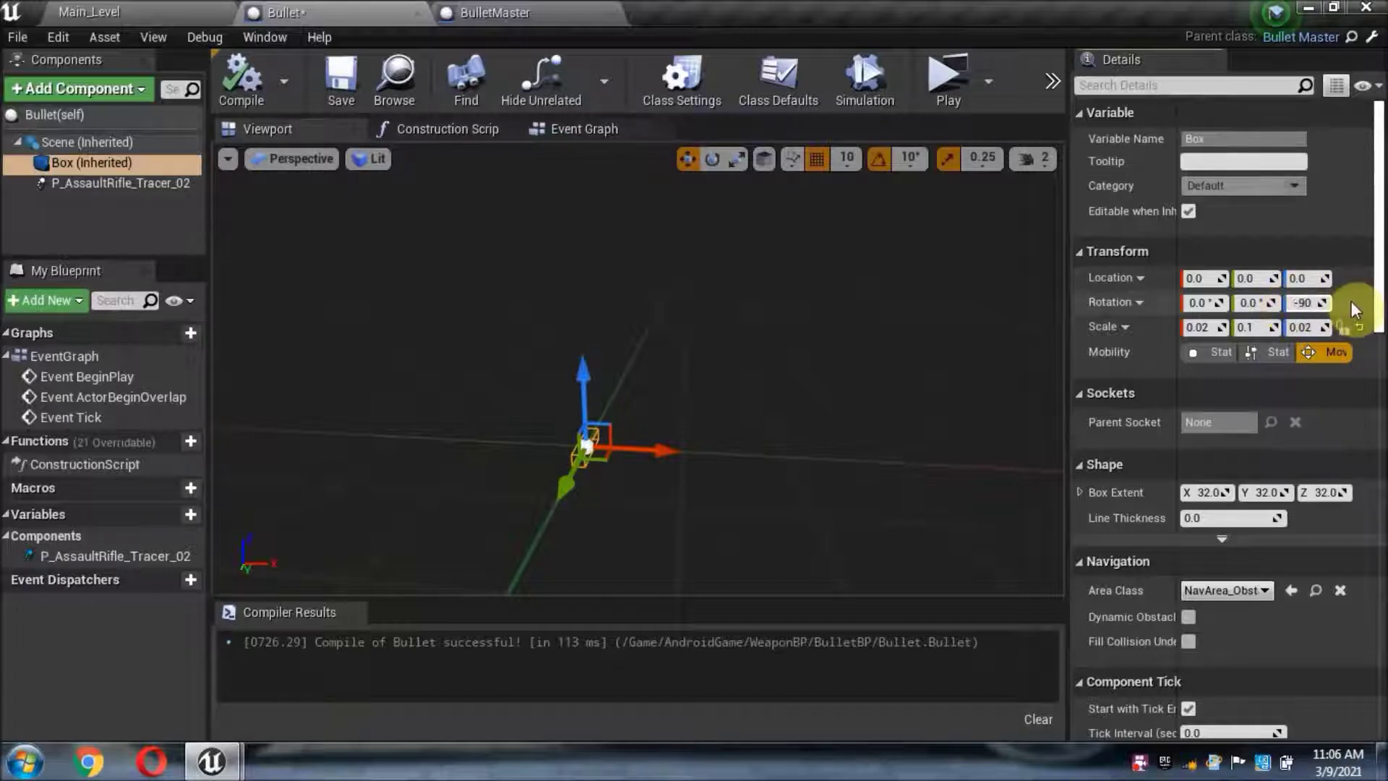
pyautogui.click(84, 185)
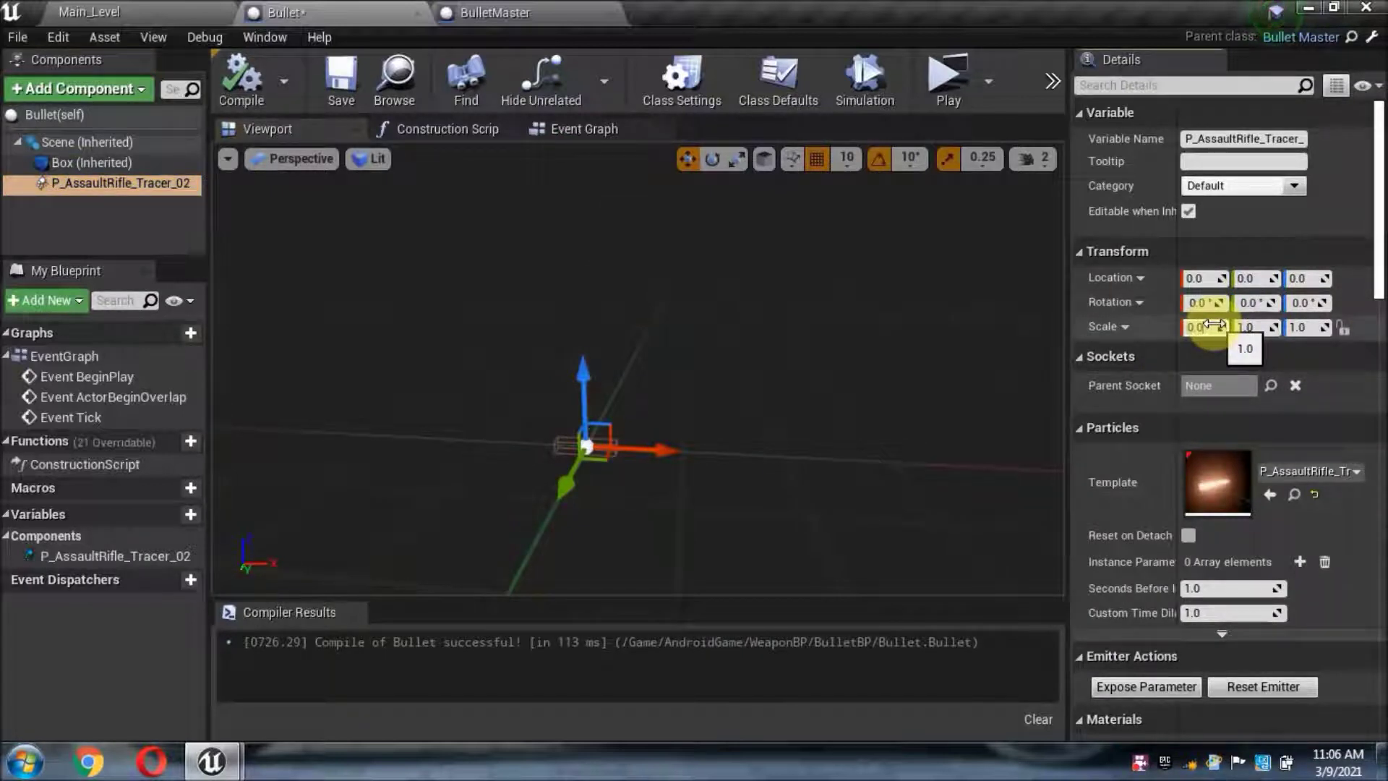
# Step: Set the tracer particle component's scale to 0.05, 0.5, 0.5
pyautogui.write('5')
pyautogui.press('Return')
pyautogui.write('0')
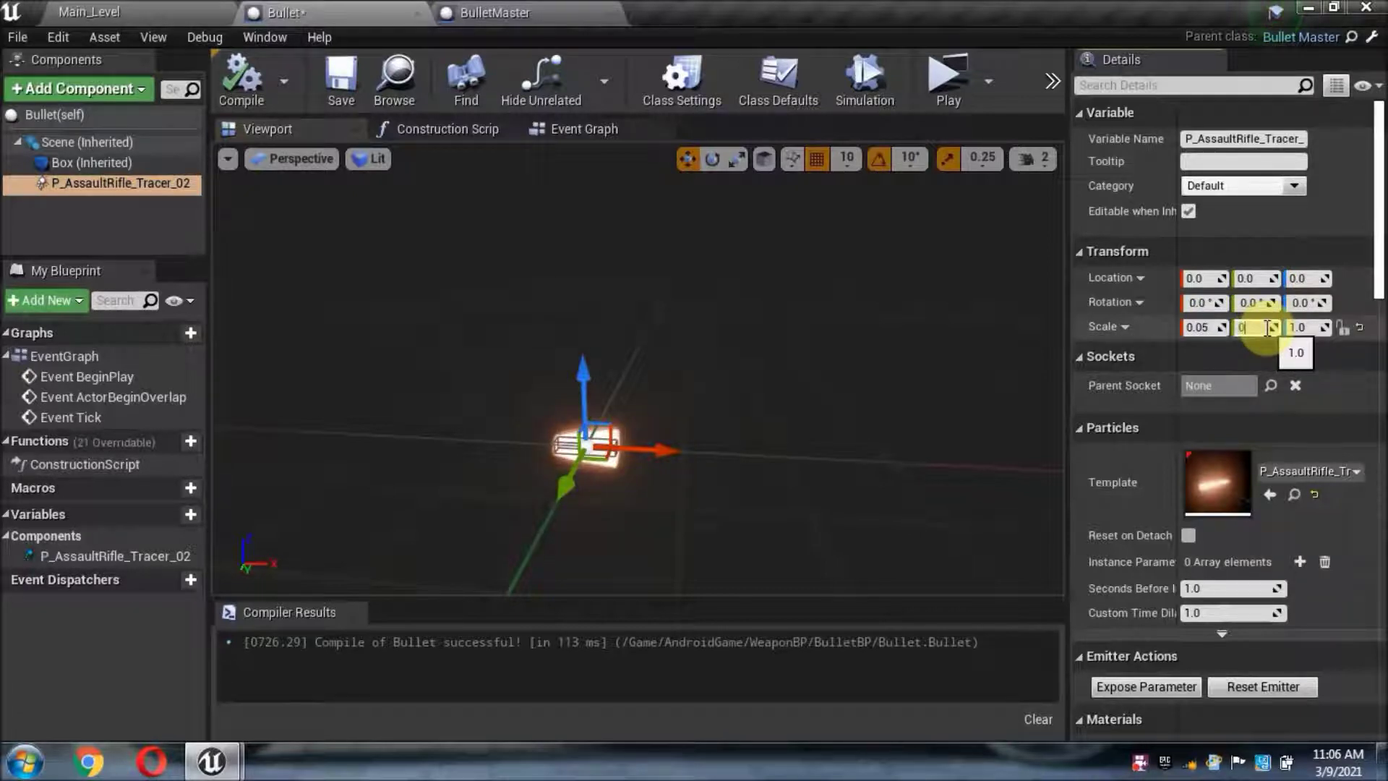
pyautogui.write('.5')
pyautogui.click(1315, 327)
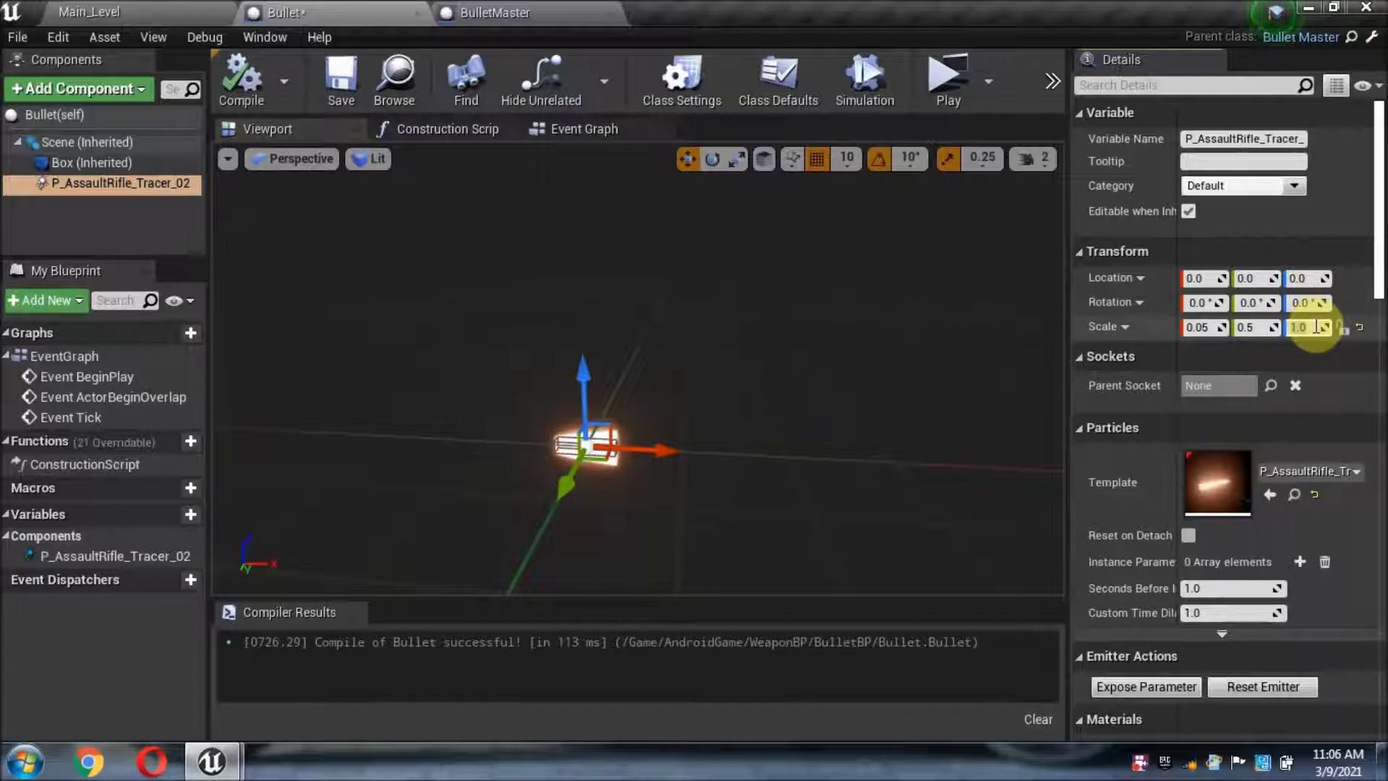
pyautogui.write('0.5')
pyautogui.press('Return')
# Step: Compile and save the Bullet blueprint
pyautogui.moveTo(948, 380)
pyautogui.mouseDown()
pyautogui.moveTo(933, 347)
pyautogui.moveTo(897, 340)
pyautogui.mouseUp()
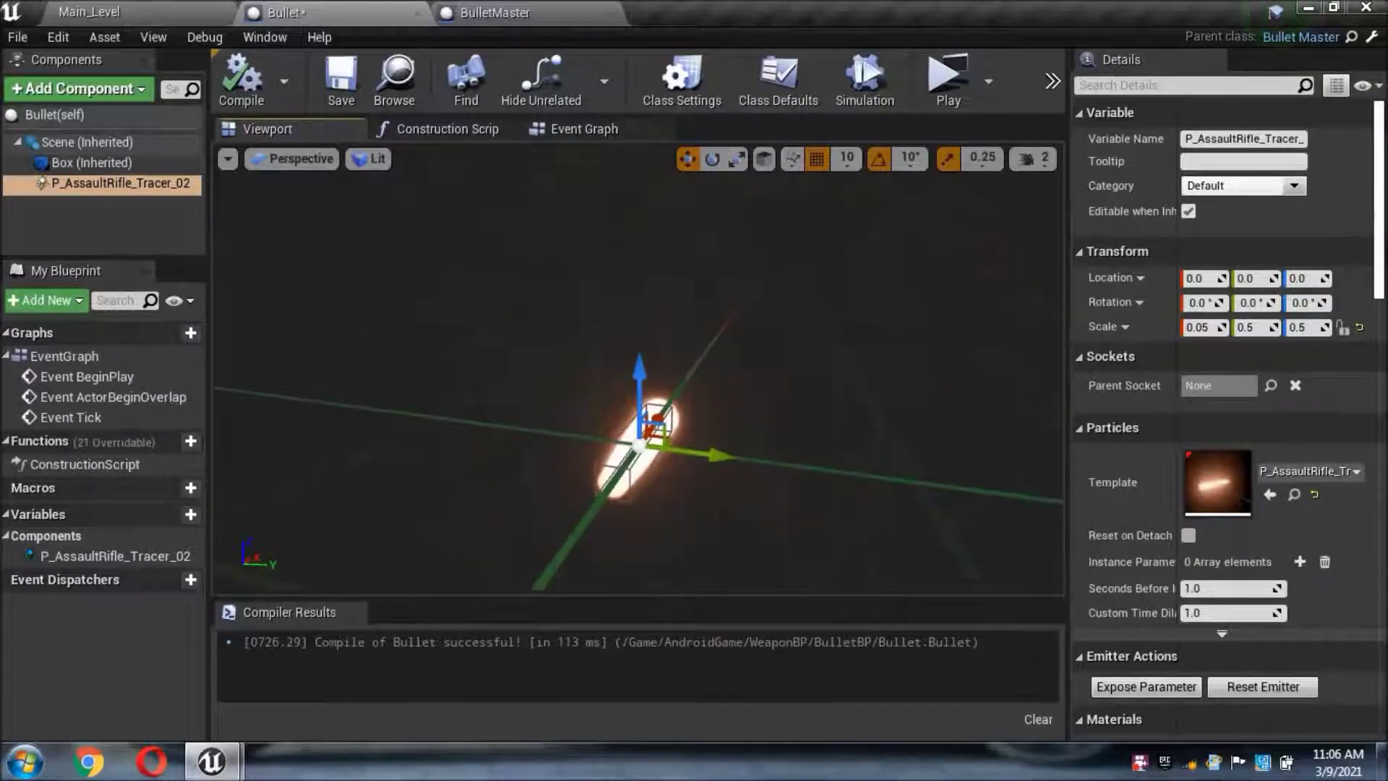
pyautogui.moveTo(896, 340); pyautogui.dragTo(853, 332)
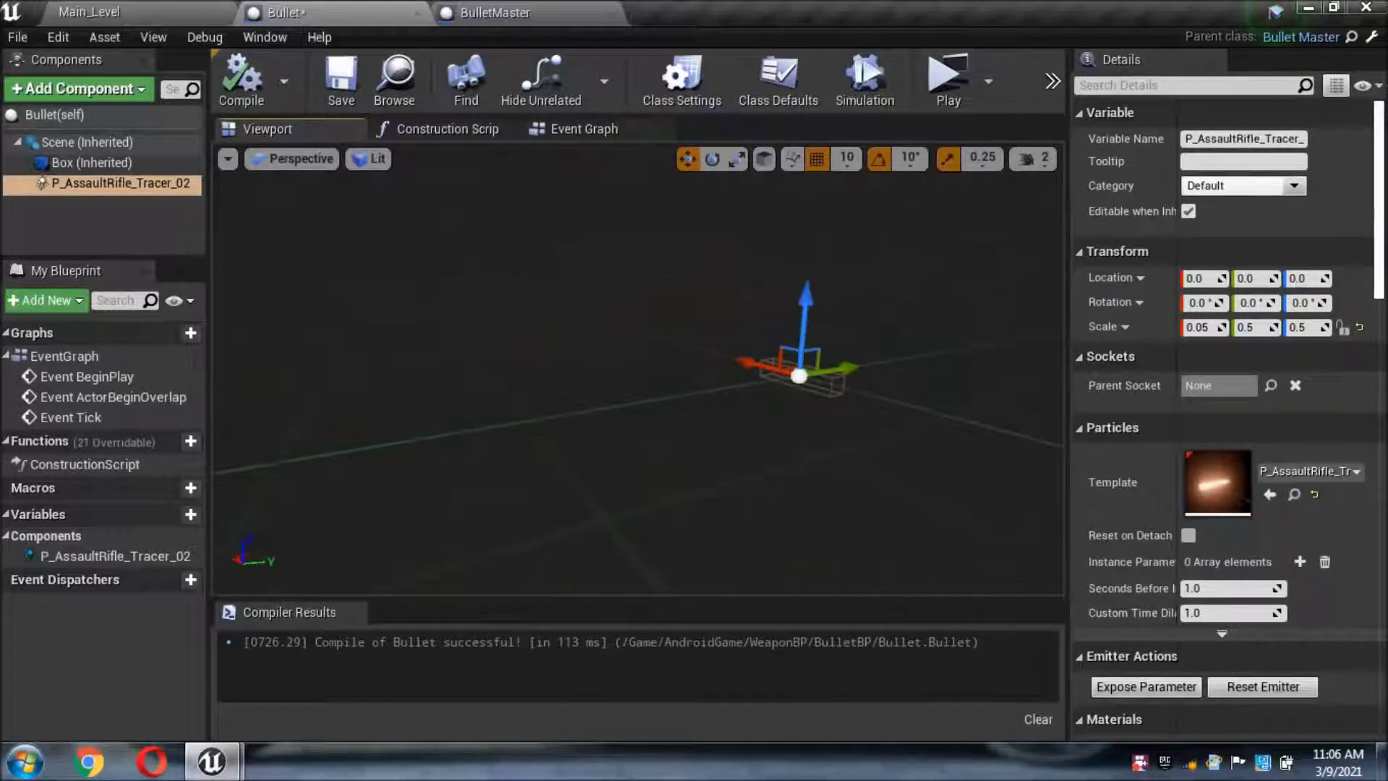
pyautogui.click(245, 85)
pyautogui.click(341, 93)
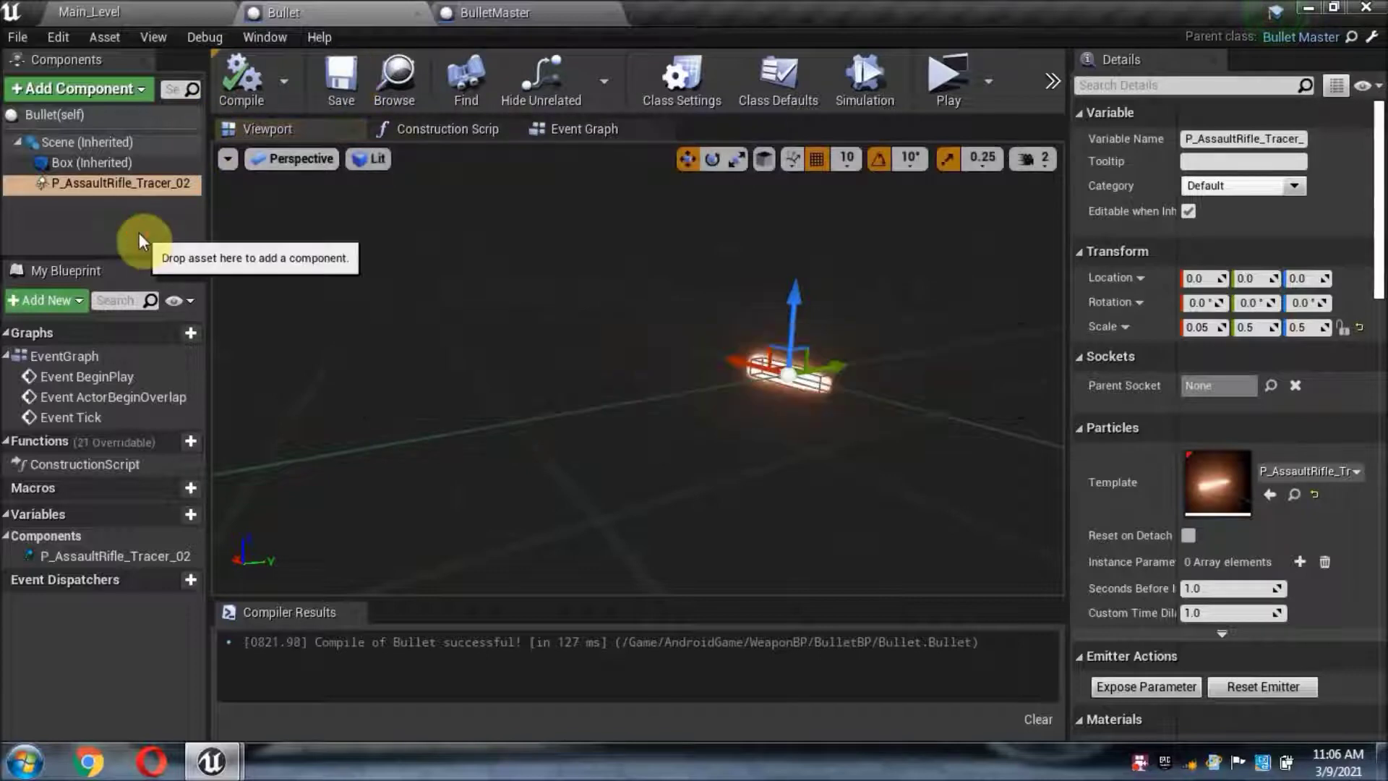
pyautogui.click(139, 233)
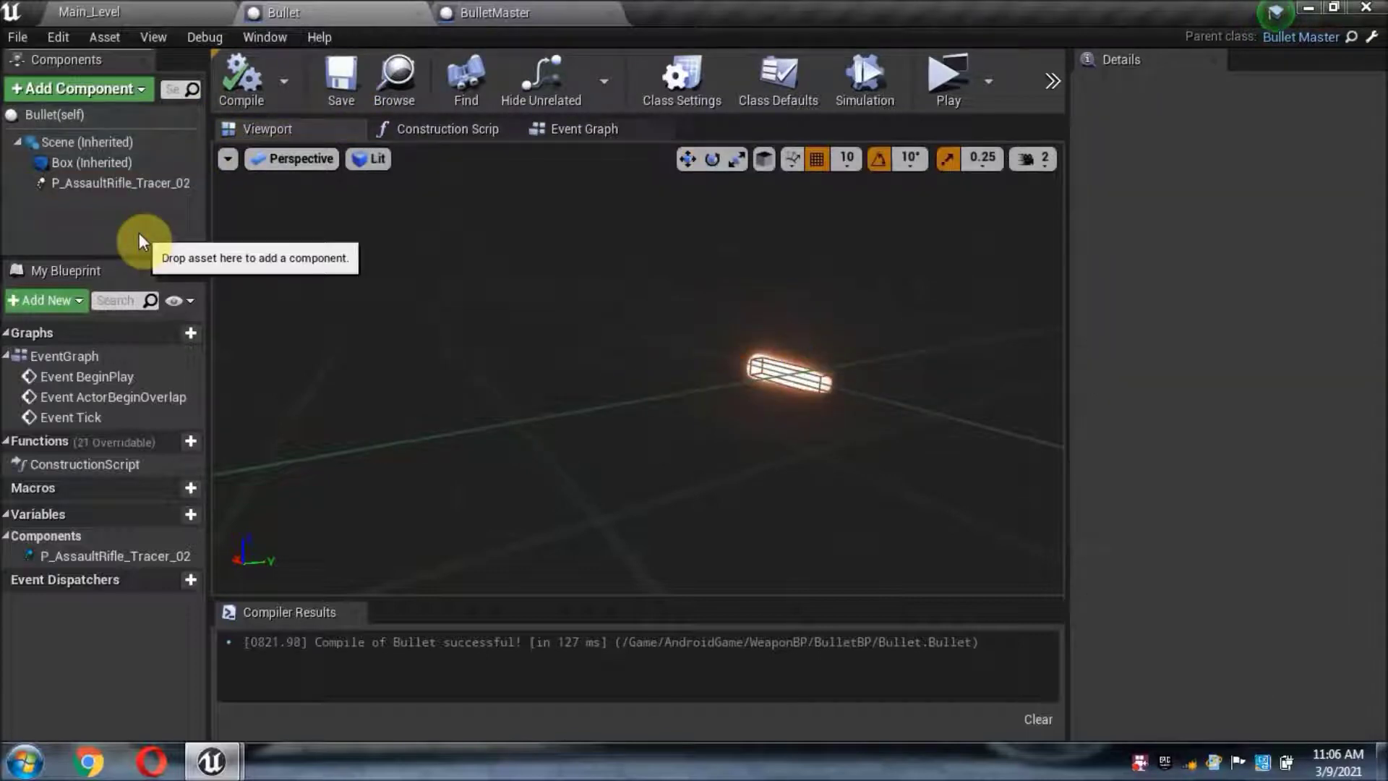
# Step: Show Bullet's Event Graph with Event BeginPlay in a clear spot
pyautogui.click(578, 124)
pyautogui.moveTo(843, 354); pyautogui.dragTo(633, 450, button='right')
pyautogui.moveTo(403, 412); pyautogui.dragTo(915, 421)
pyautogui.moveTo(915, 422); pyautogui.dragTo(724, 313, button='right')
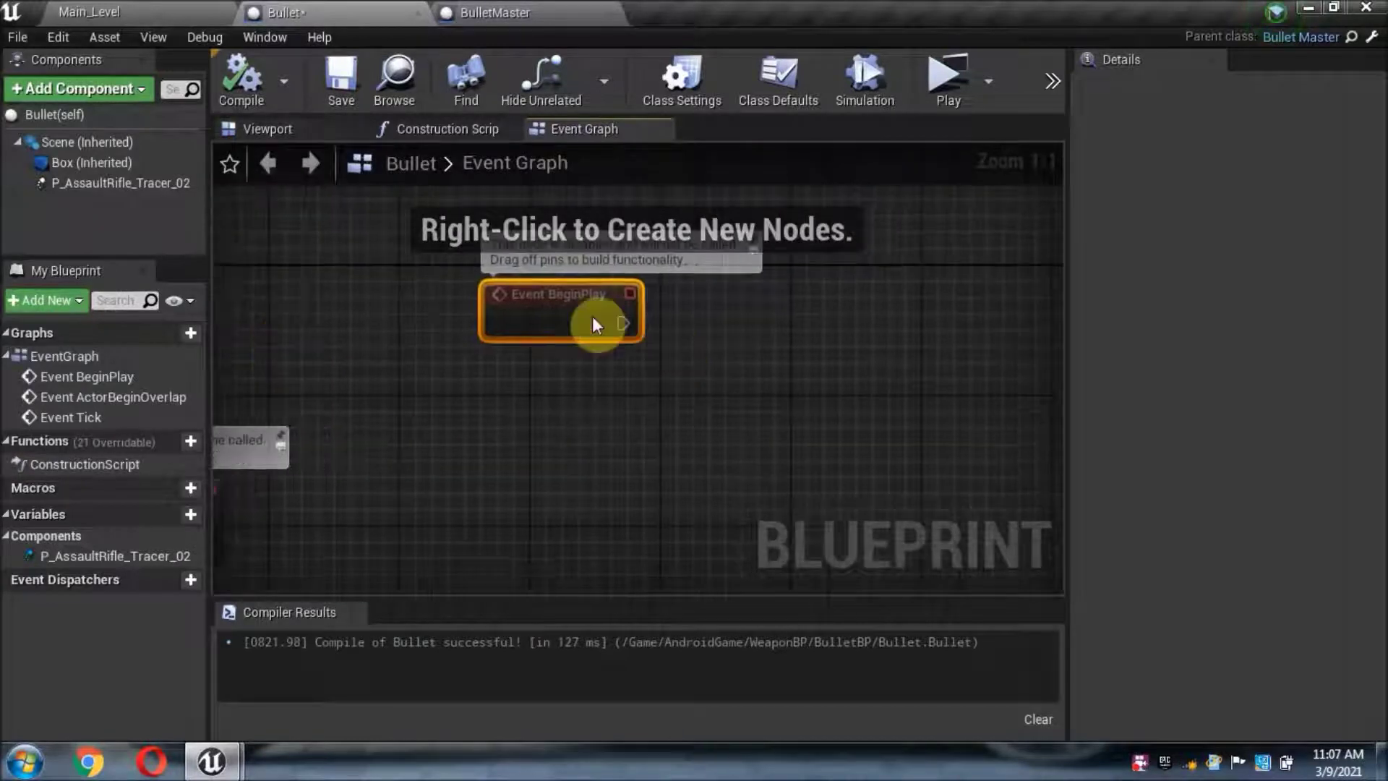
pyautogui.moveTo(626, 338); pyautogui.dragTo(643, 398, button='right')
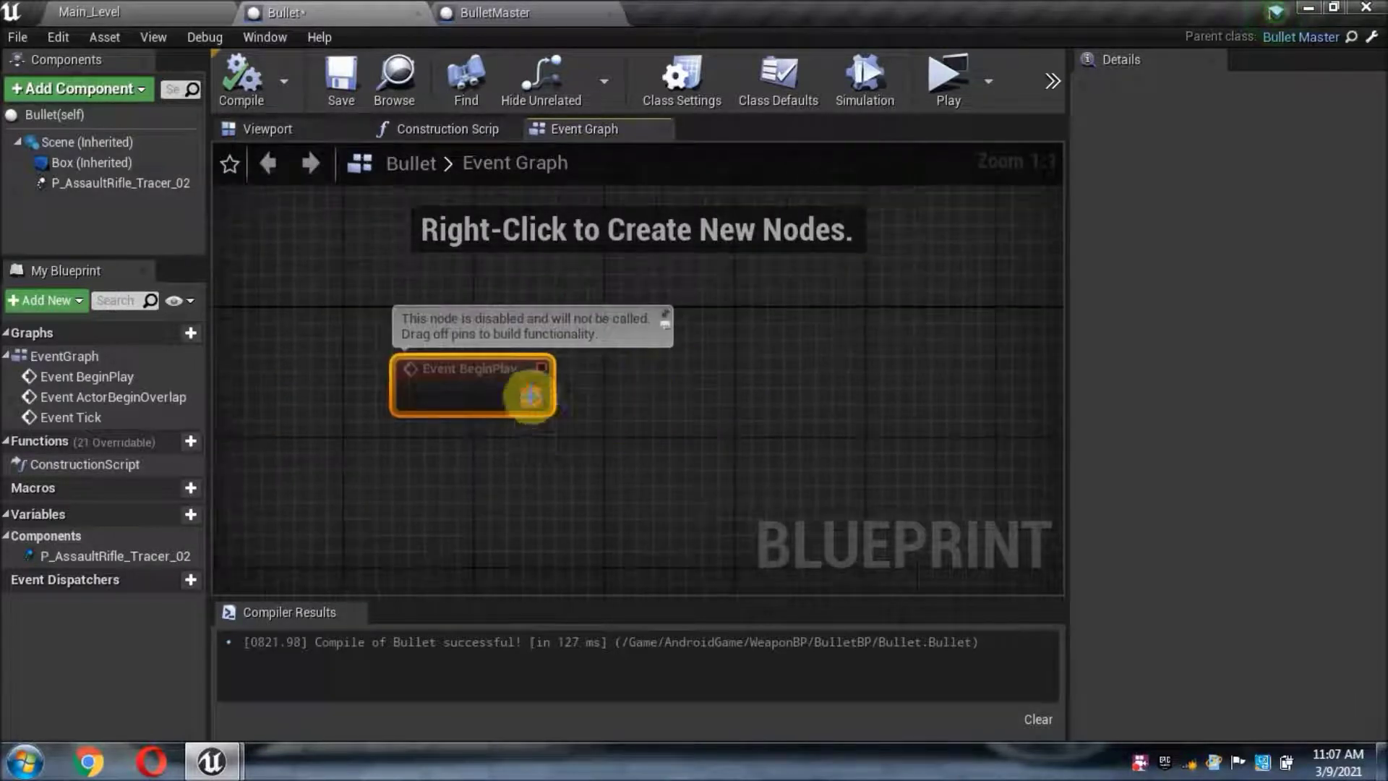
# Step: Wire a Set Actor Scale 3D node after Event BeginPlay and align them
pyautogui.moveTo(533, 397); pyautogui.dragTo(615, 405)
pyautogui.write('sc')
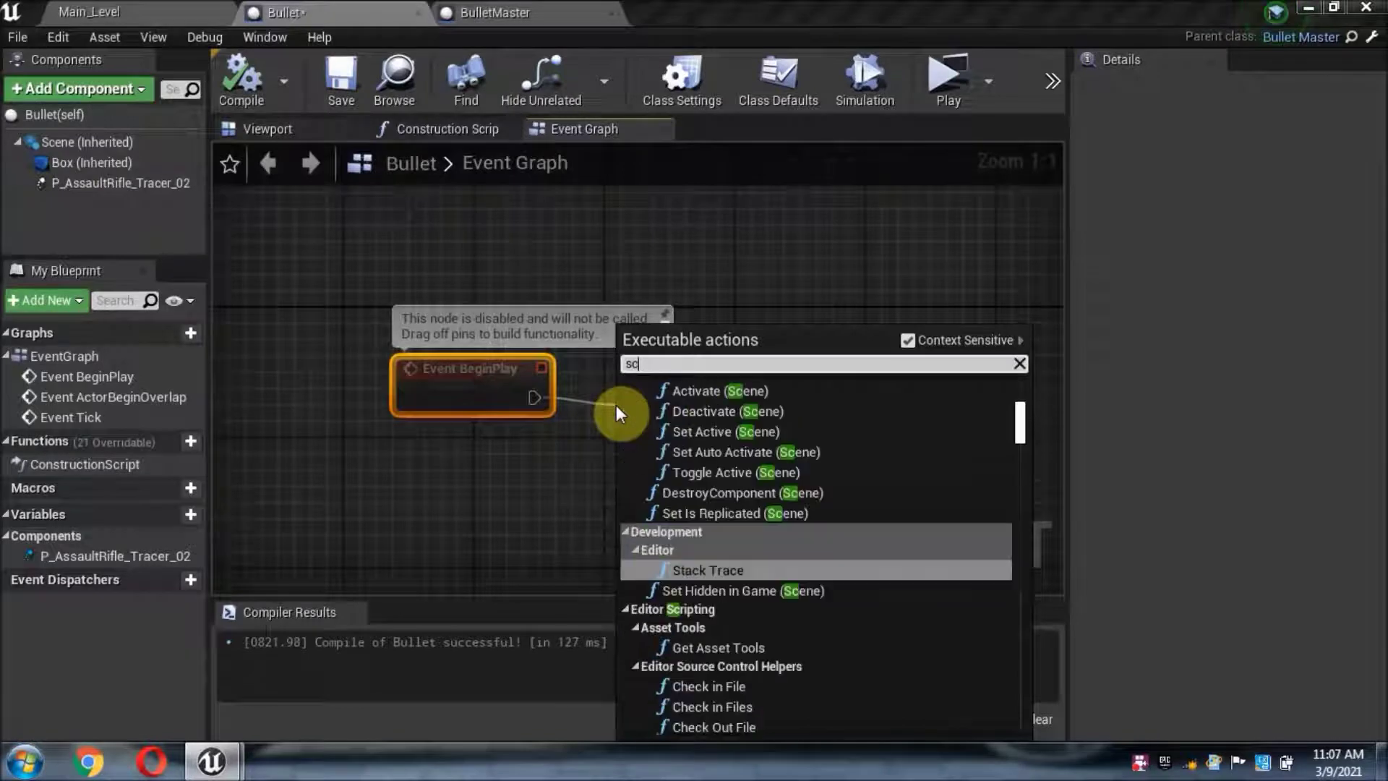
pyautogui.write('al')
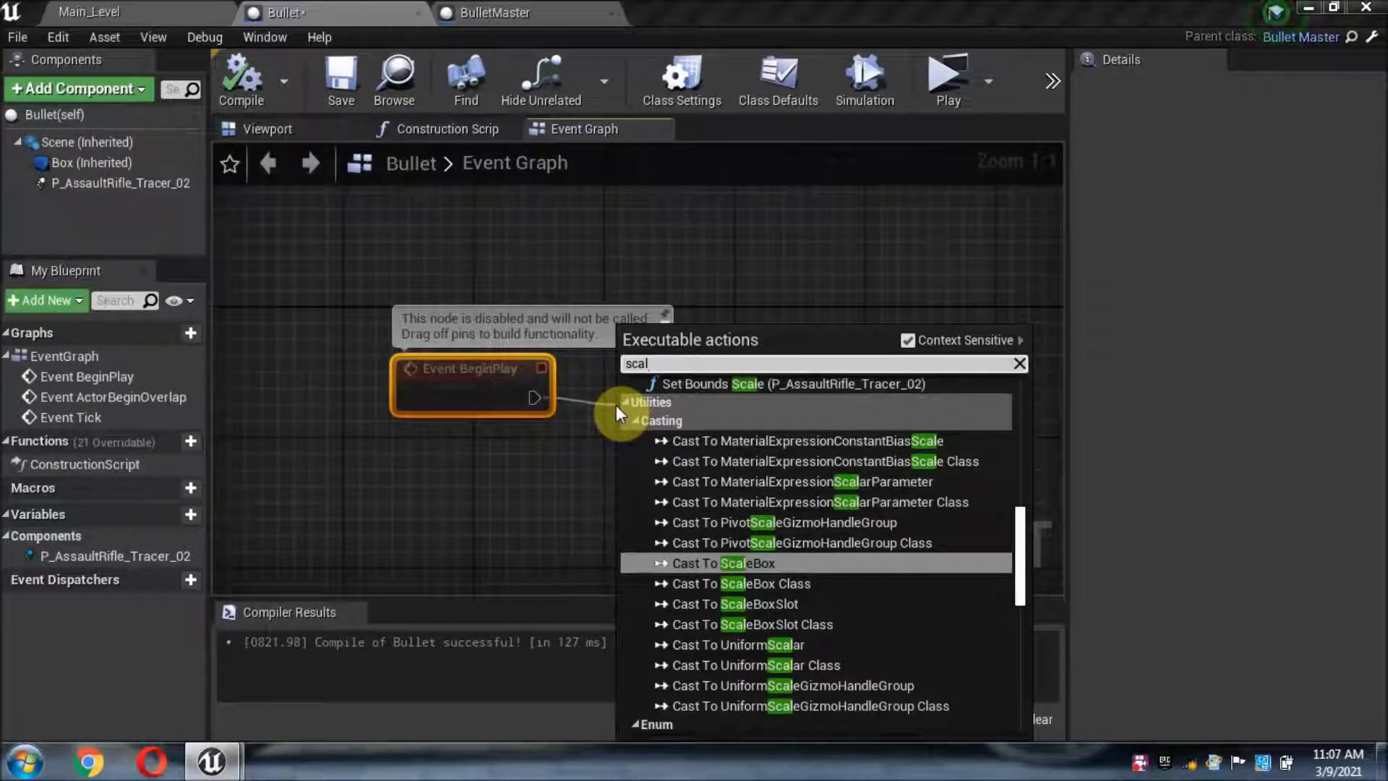
pyautogui.write('e')
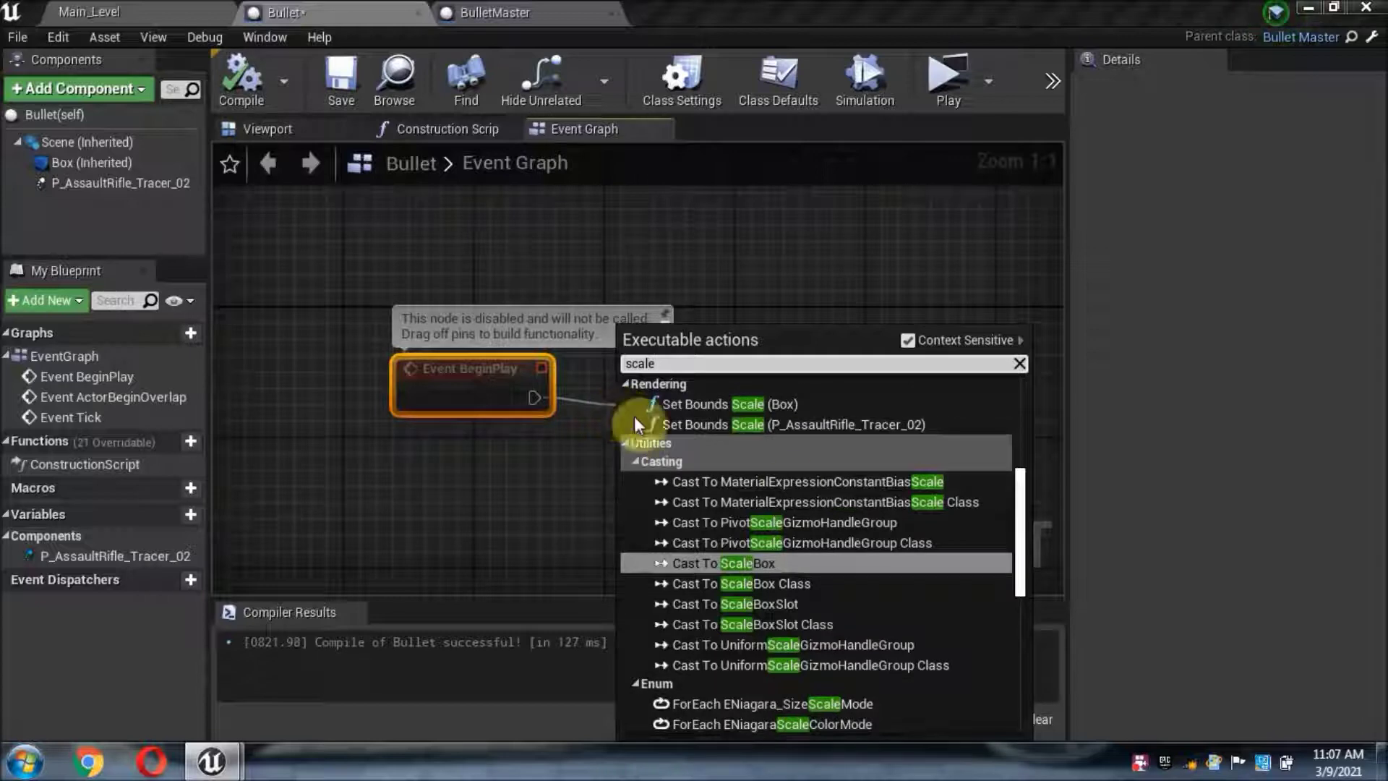
pyautogui.scroll(-5, 787, 493)
pyautogui.scroll(-3, 796, 510)
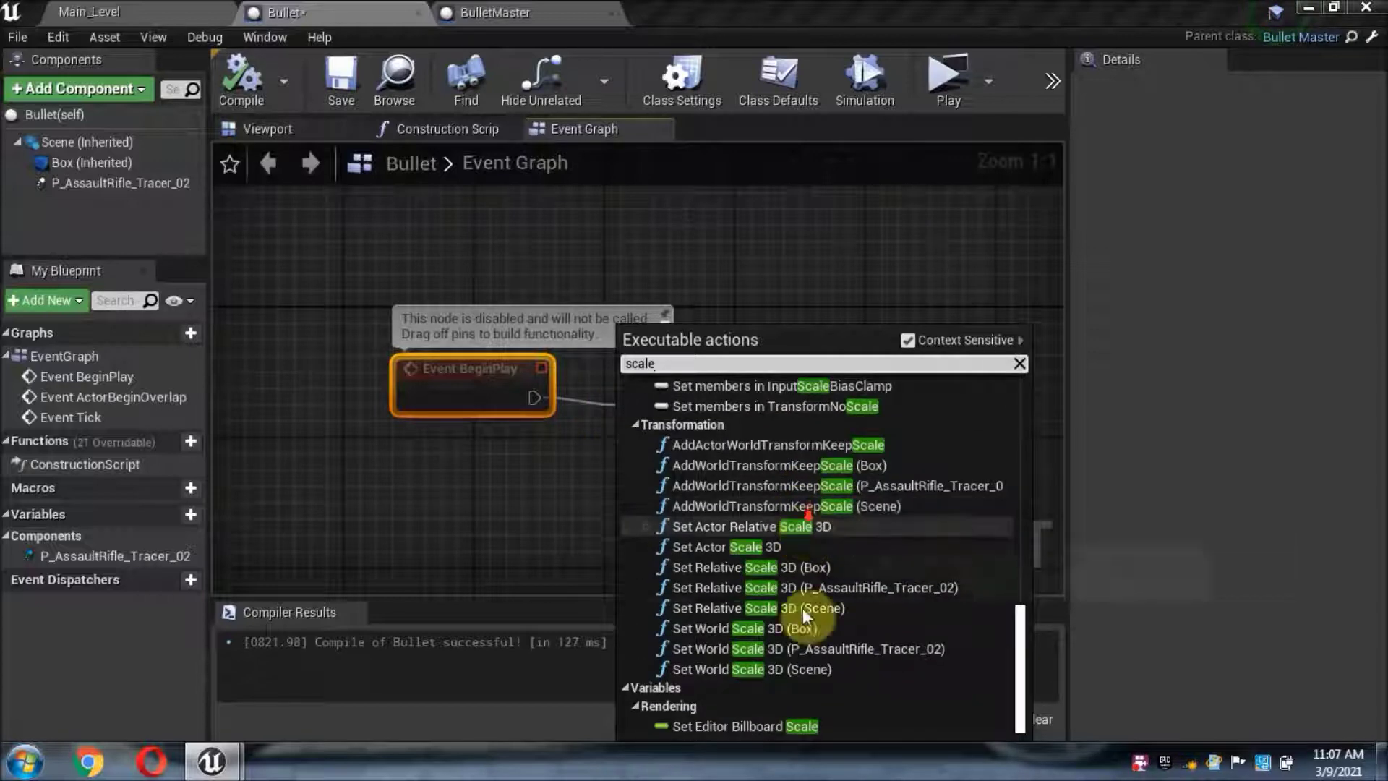
pyautogui.click(758, 549)
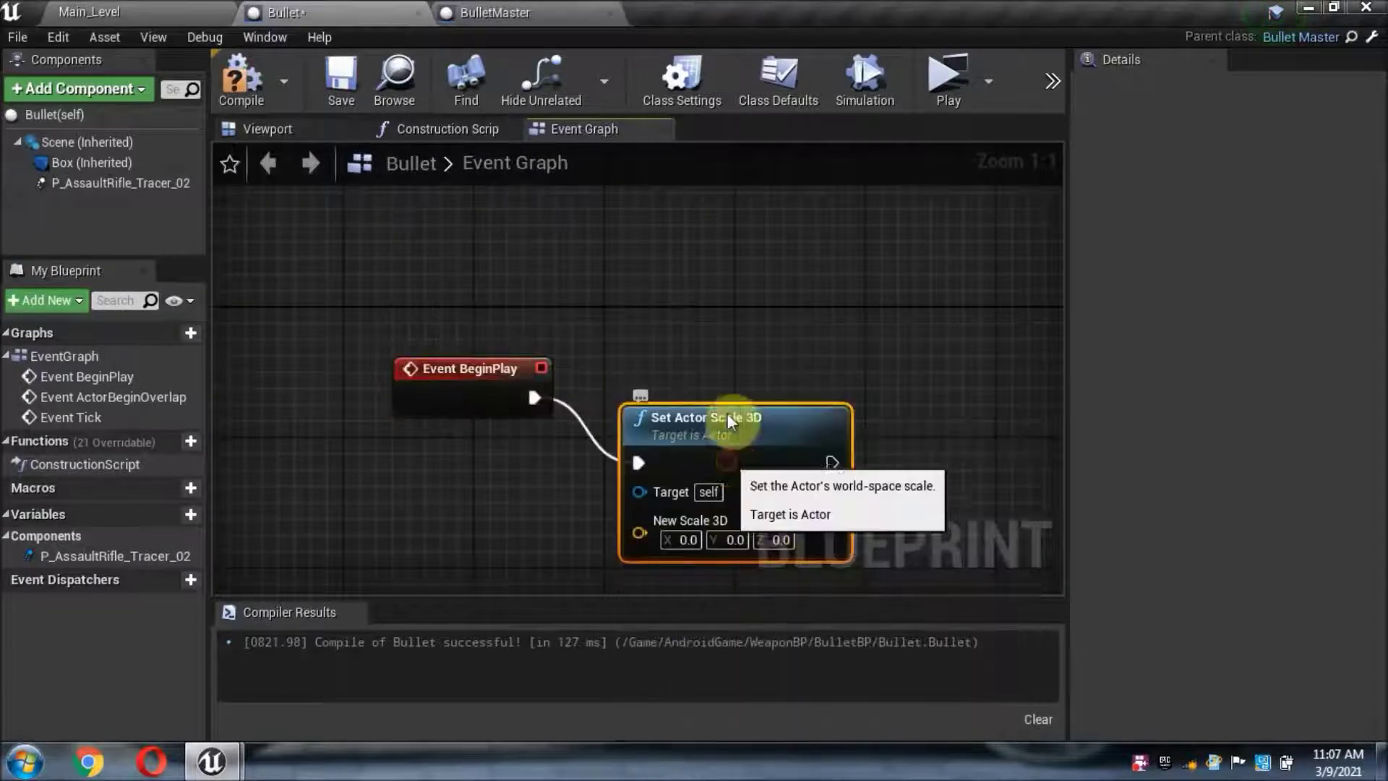
pyautogui.moveTo(727, 414); pyautogui.dragTo(728, 349)
pyautogui.rightClick(643, 392)
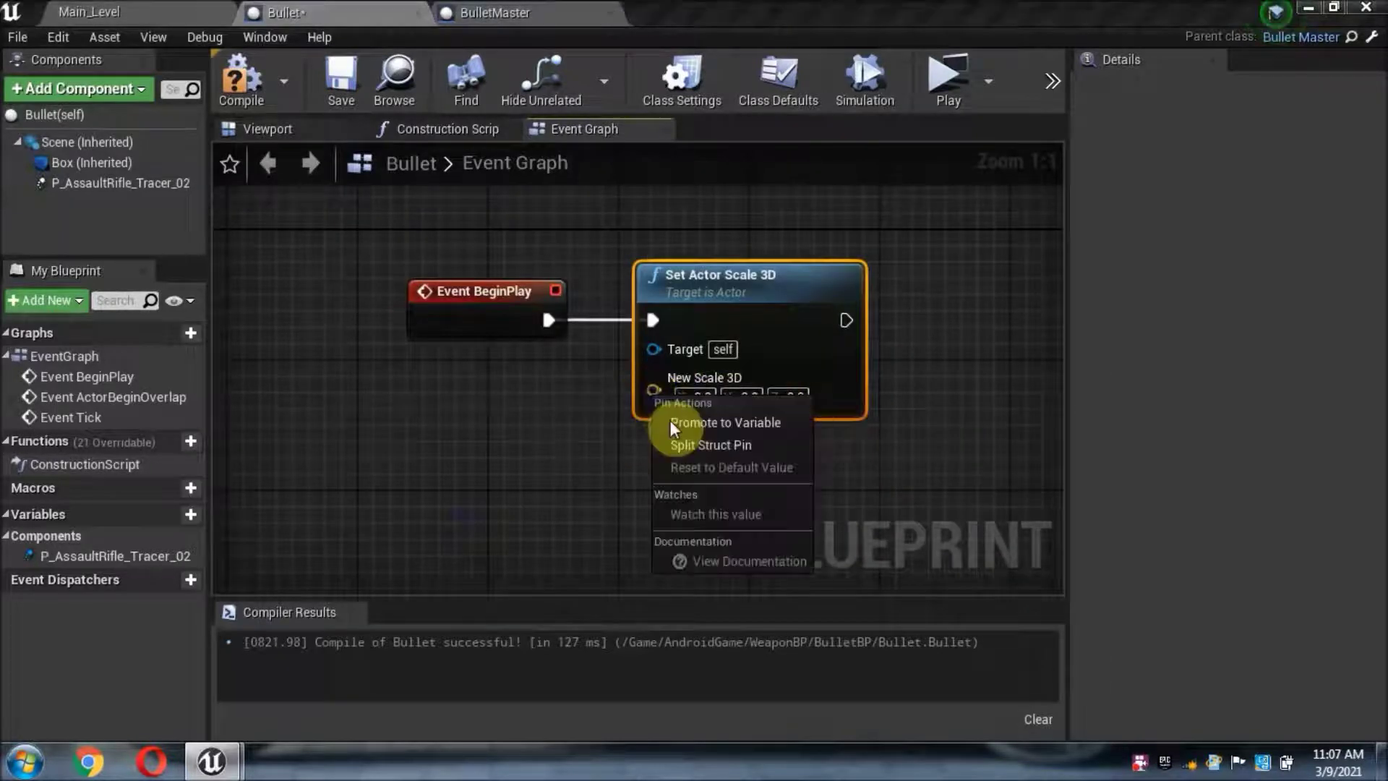
# Step: Split the New Scale 3D pin and promote its X input to a variable
pyautogui.click(686, 444)
pyautogui.moveTo(737, 395); pyautogui.dragTo(670, 423)
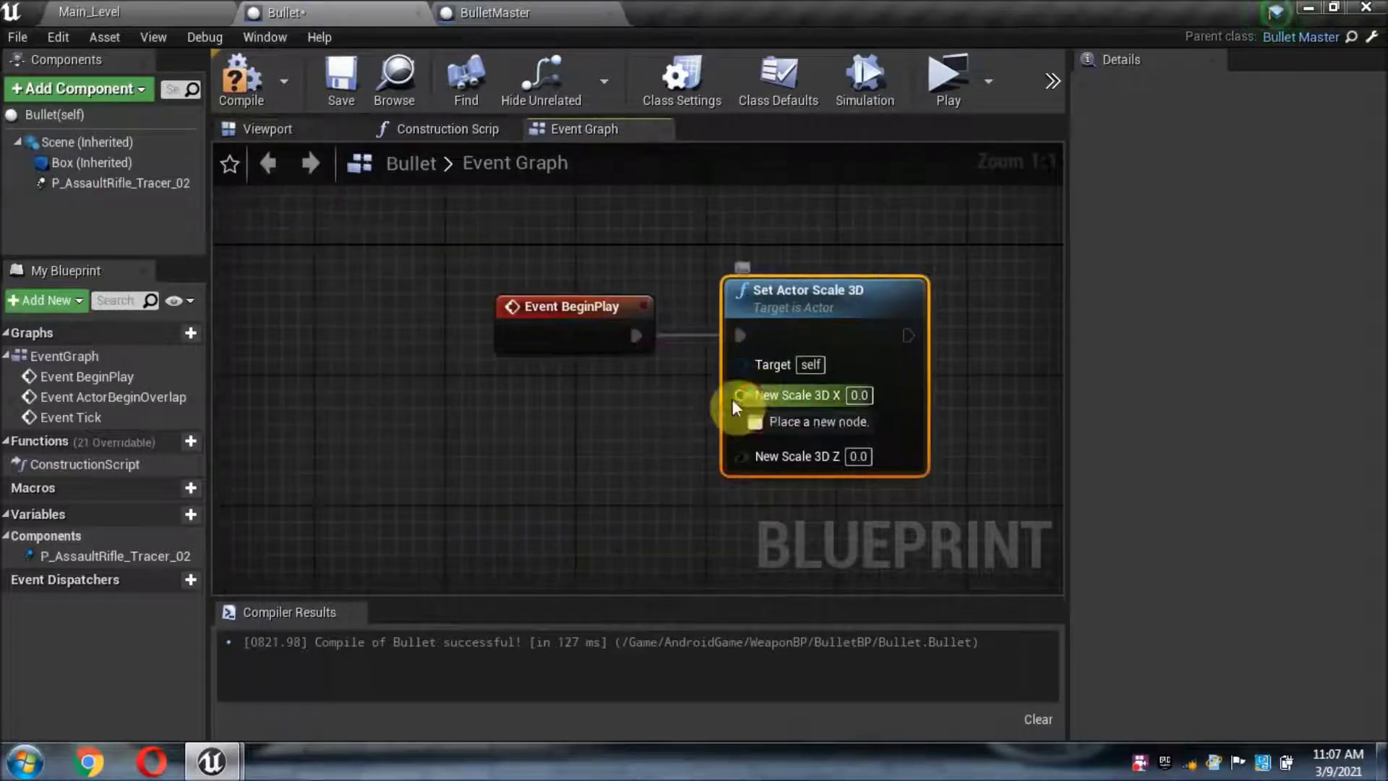
pyautogui.click(756, 94)
pyautogui.moveTo(718, 281)
pyautogui.mouseDown()
pyautogui.moveTo(575, 288)
pyautogui.moveTo(541, 409)
pyautogui.mouseUp()
pyautogui.click(387, 451)
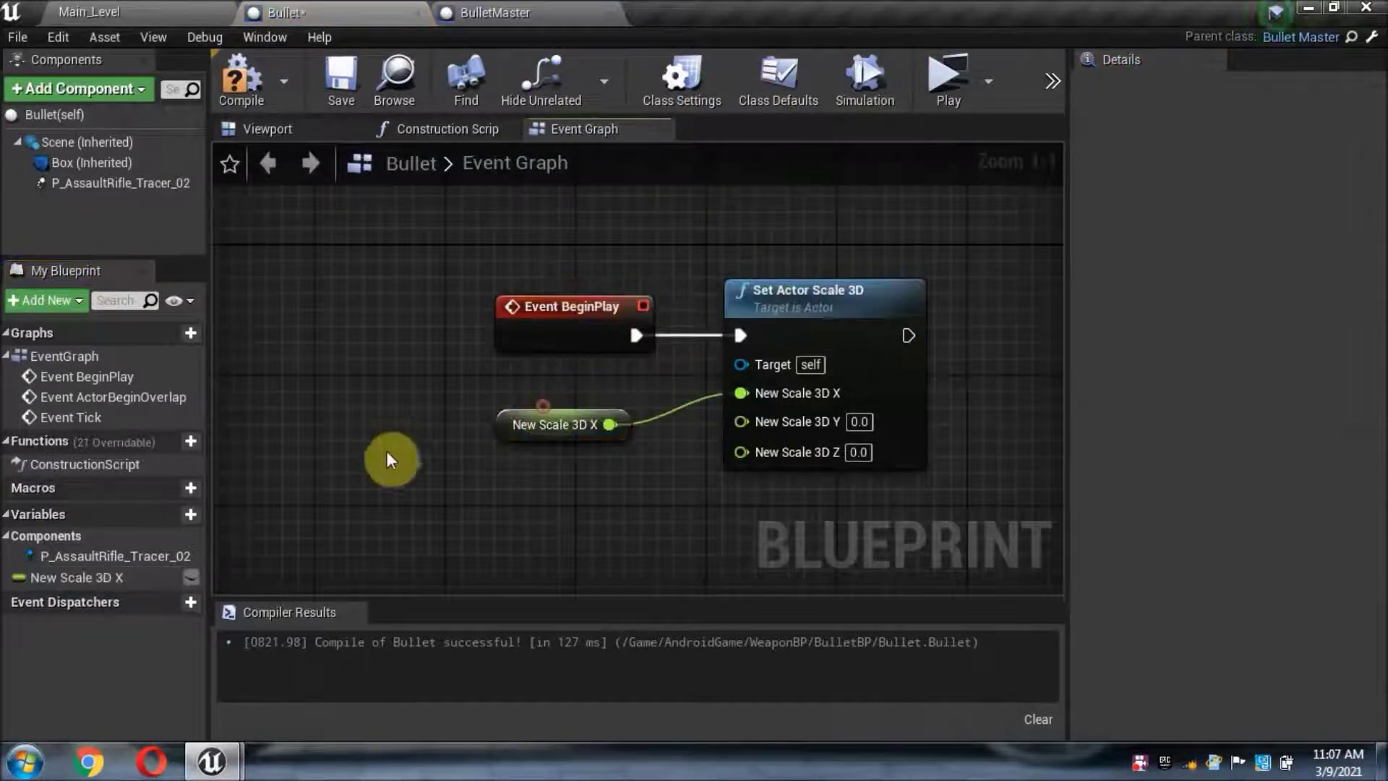
# Step: Rename the promoted variable to Scale
pyautogui.click(106, 574)
pyautogui.click(105, 574)
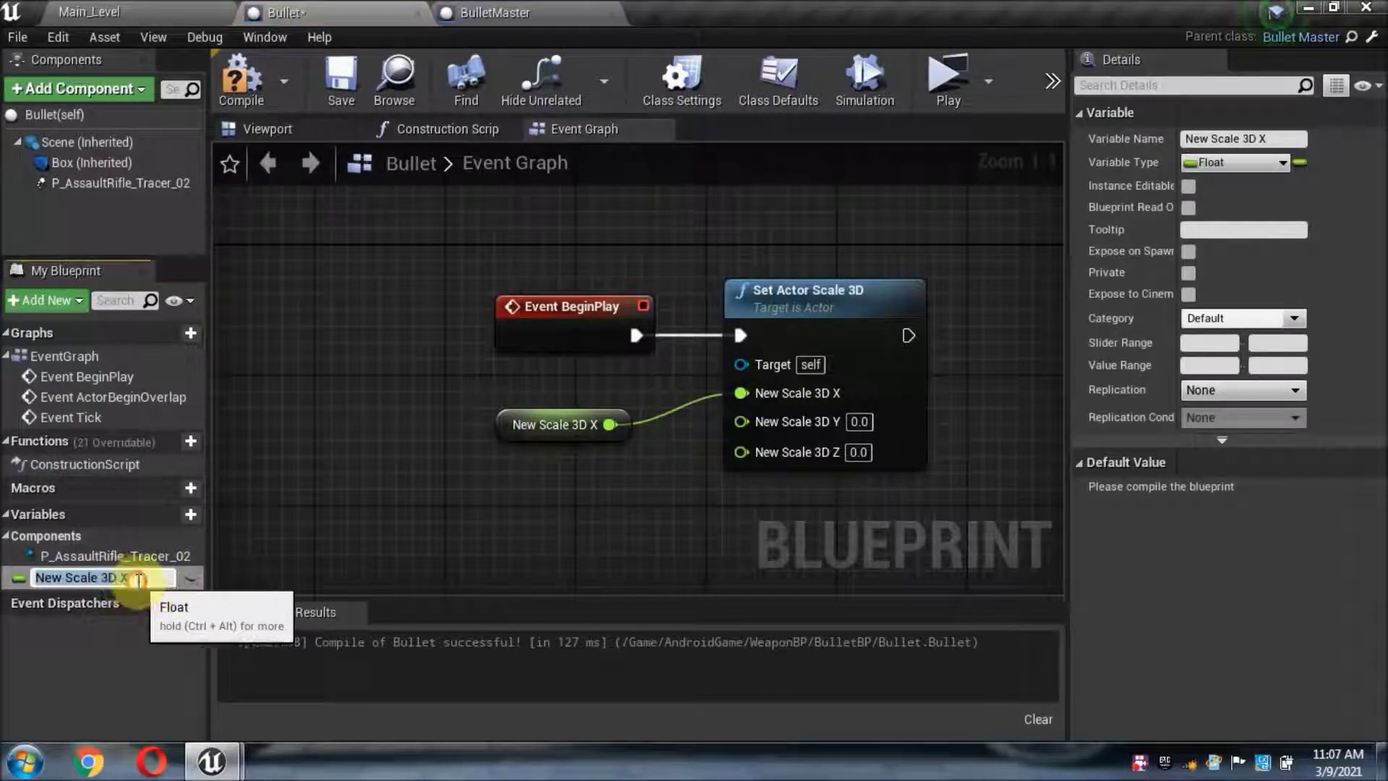
pyautogui.press('BackSpace')
pyautogui.press('BackSpace')
pyautogui.press('BackSpace')
pyautogui.click(62, 576)
pyautogui.press('BackSpace')
pyautogui.write('Scale')
pyautogui.press('Return')
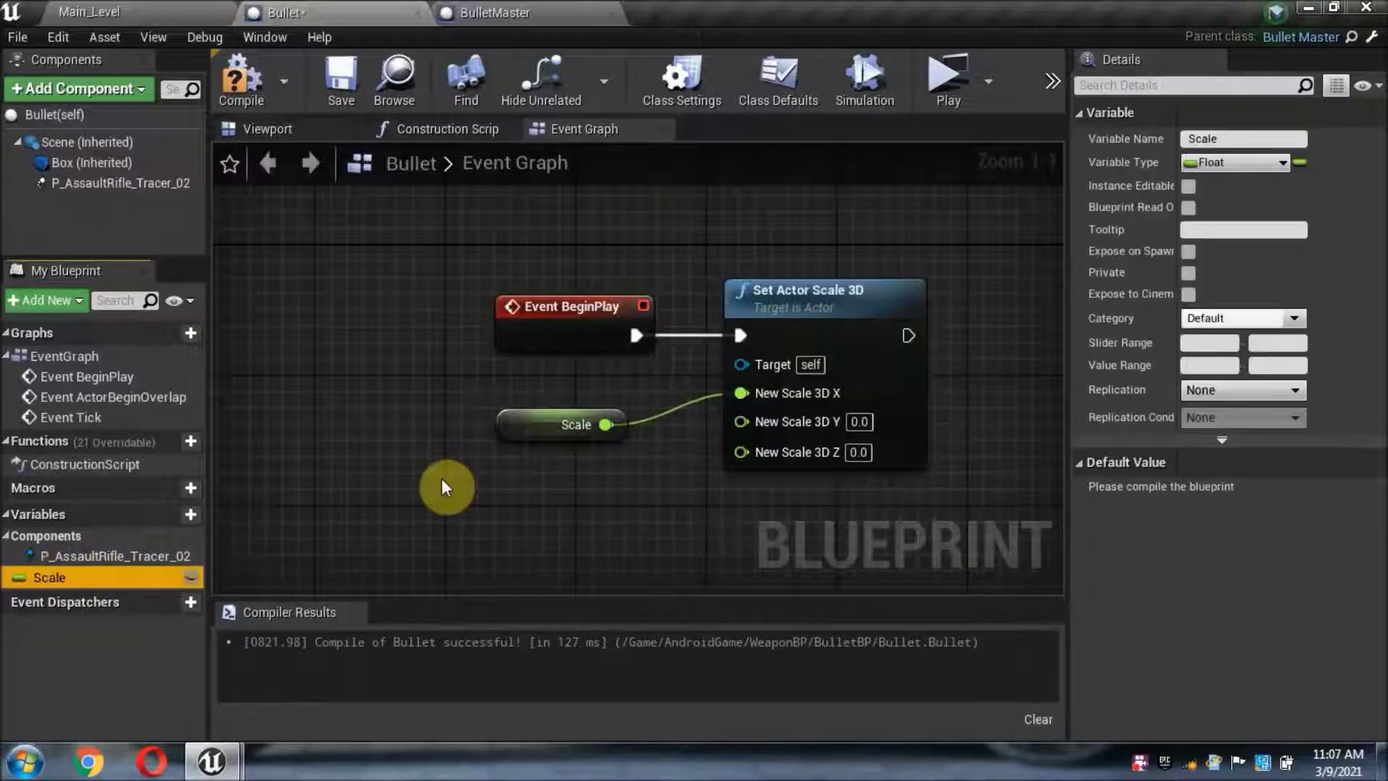
# Step: Mark the Scale variable Instance Editable and Expose on Spawn
pyautogui.click(579, 441)
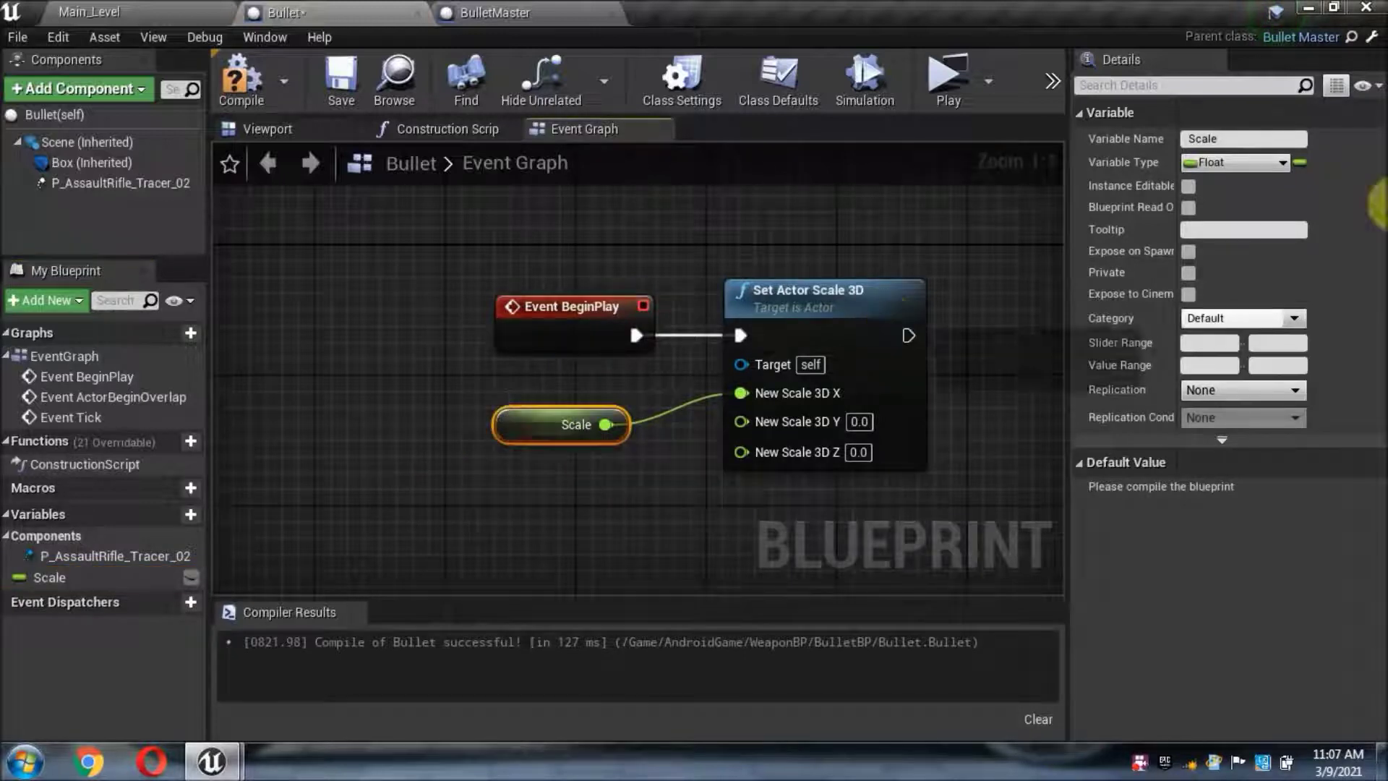
pyautogui.click(1186, 186)
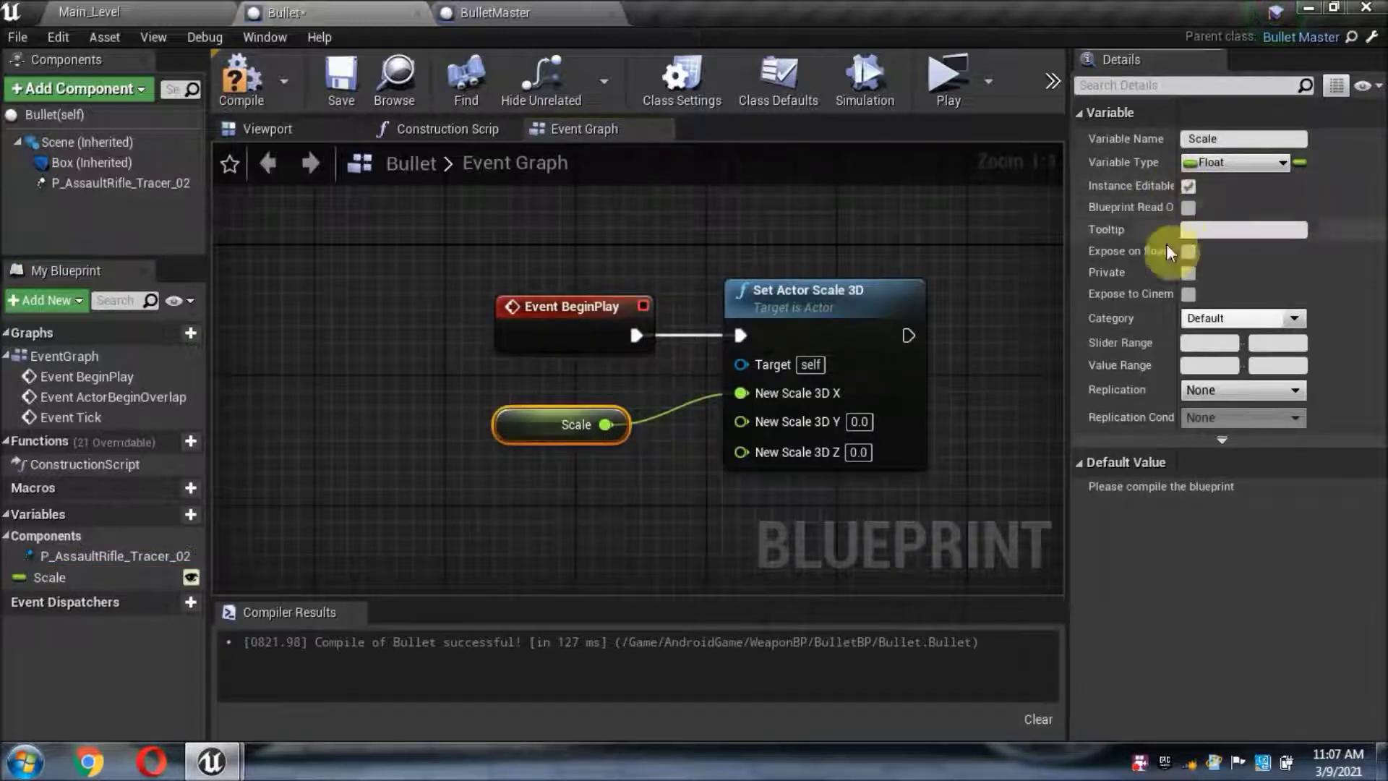
pyautogui.click(1187, 253)
pyautogui.moveTo(957, 312); pyautogui.dragTo(923, 254, button='right')
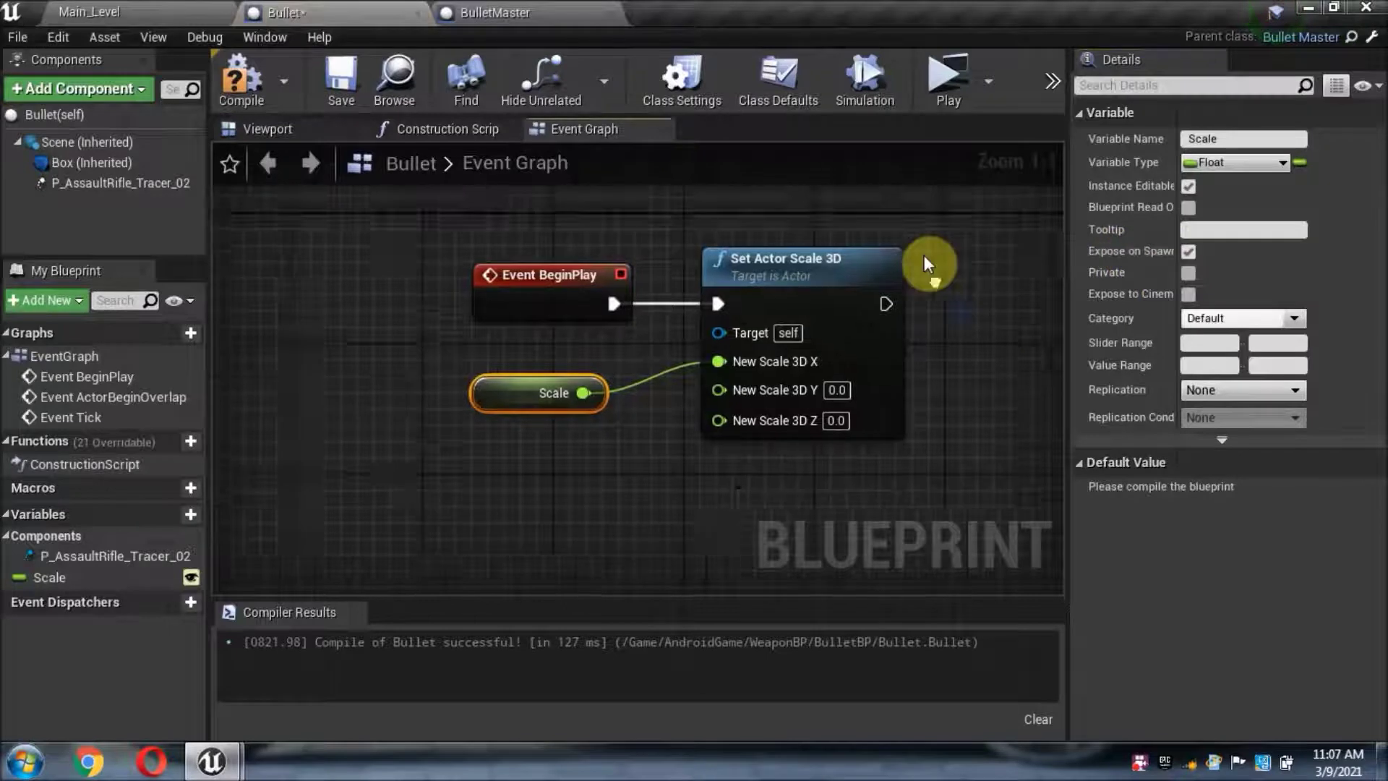
# Step: Wire Scale into the Y and Z inputs, then compile and save Bullet
pyautogui.moveTo(578, 367); pyautogui.dragTo(708, 364)
pyautogui.moveTo(572, 366); pyautogui.dragTo(708, 394)
pyautogui.moveTo(497, 311); pyautogui.dragTo(494, 346, button='right')
pyautogui.click(250, 97)
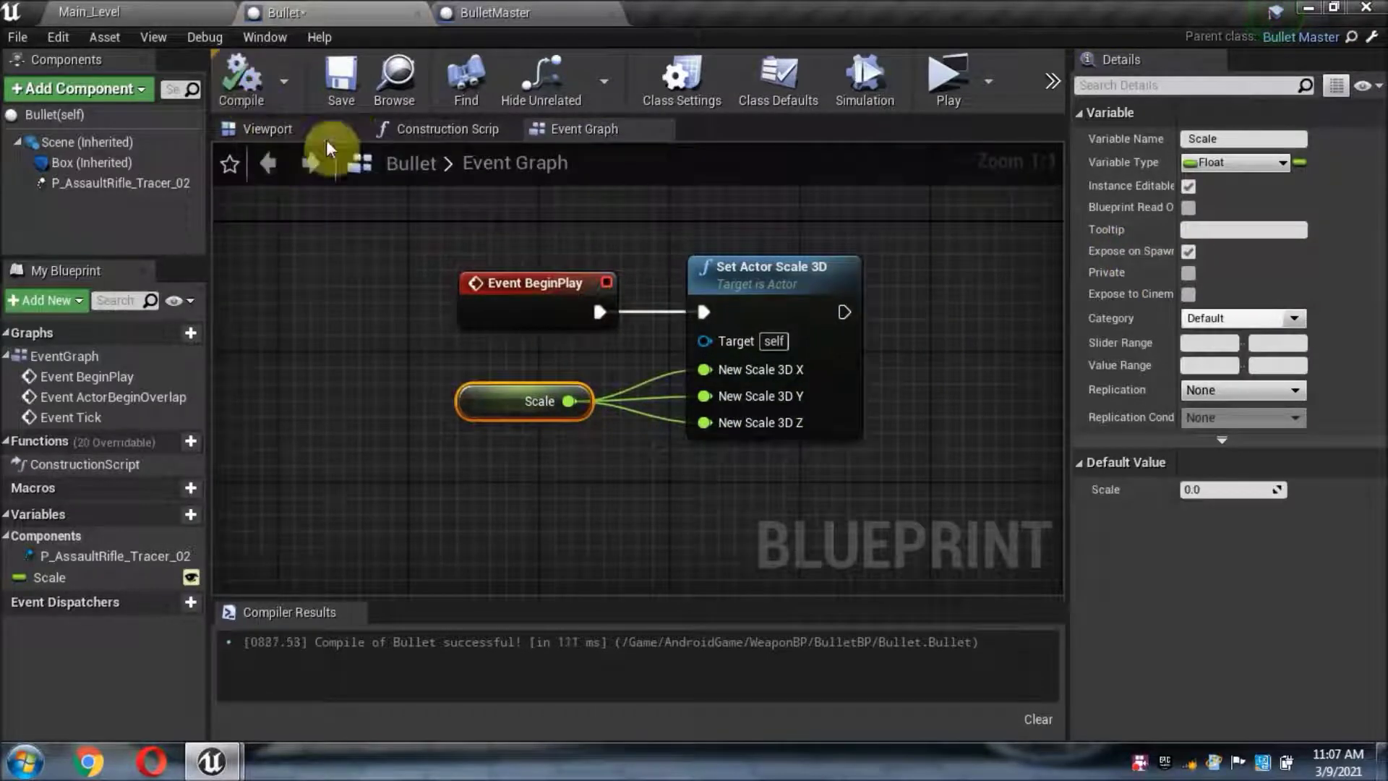
pyautogui.click(342, 81)
pyautogui.moveTo(939, 302)
pyautogui.mouseDown(button='right')
pyautogui.moveTo(948, 323)
pyautogui.moveTo(865, 371)
pyautogui.mouseUp(button='right')
# Step: Open the CharacterBP blueprint from the GameBP folder and return to its Event Graph
pyautogui.click(201, 11)
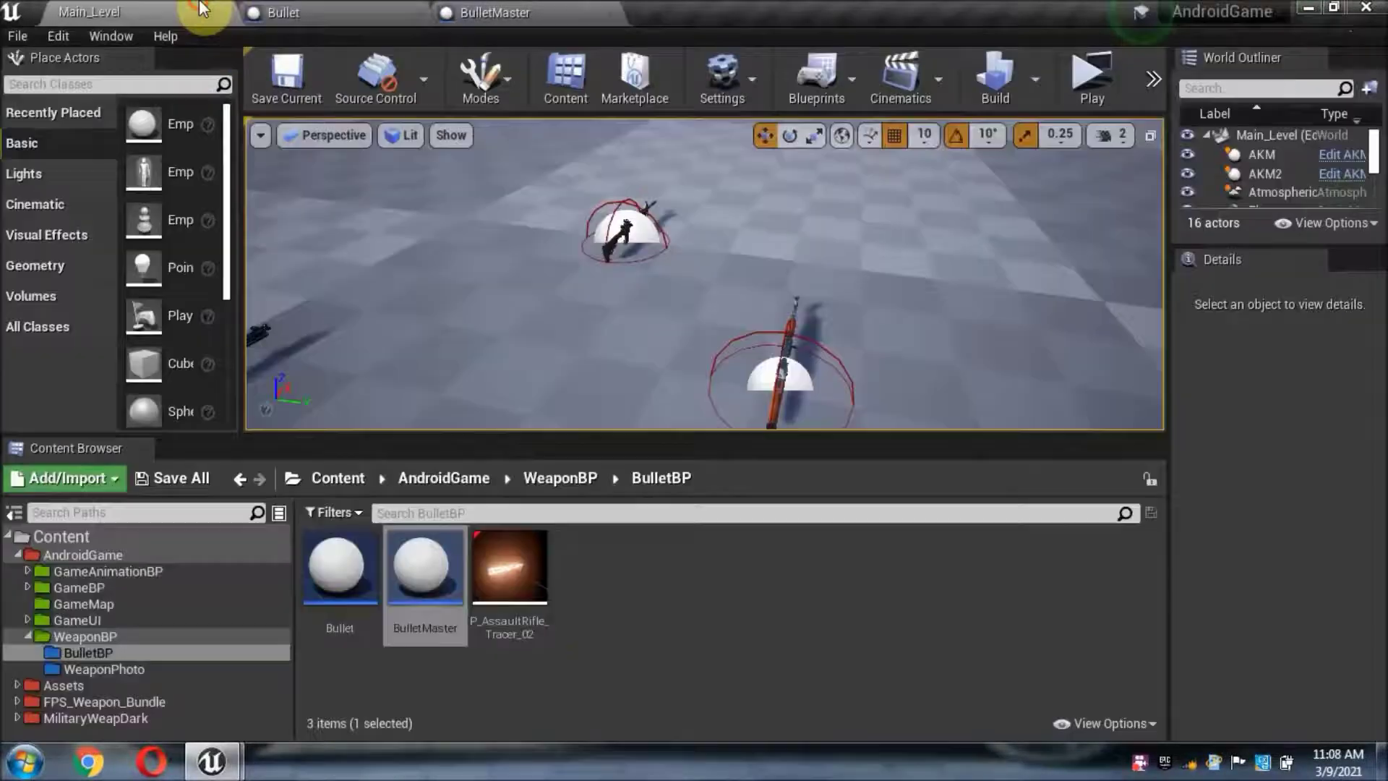
pyautogui.click(153, 588)
pyautogui.doubleClick(520, 589)
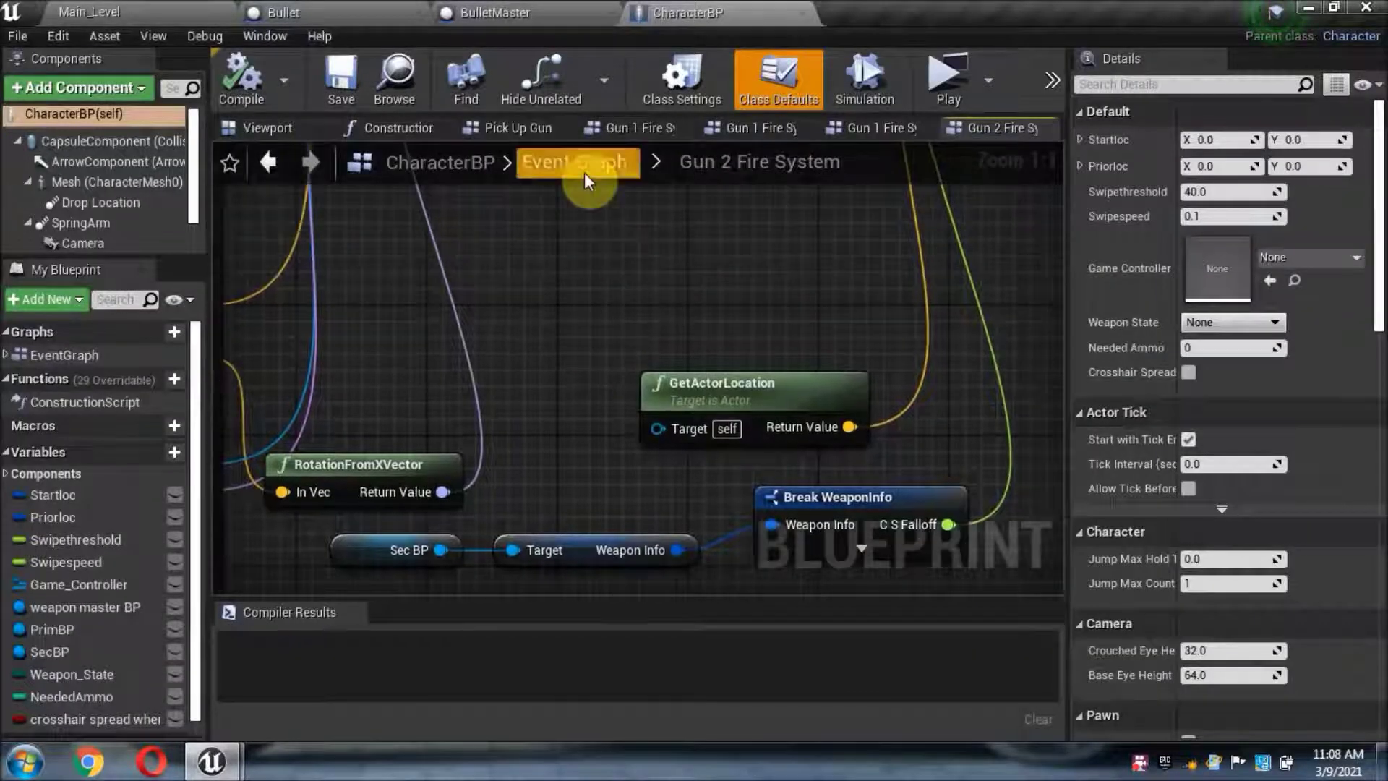
pyautogui.click(584, 172)
pyautogui.scroll(-3, 620, 388)
pyautogui.scroll(4, 462, 390)
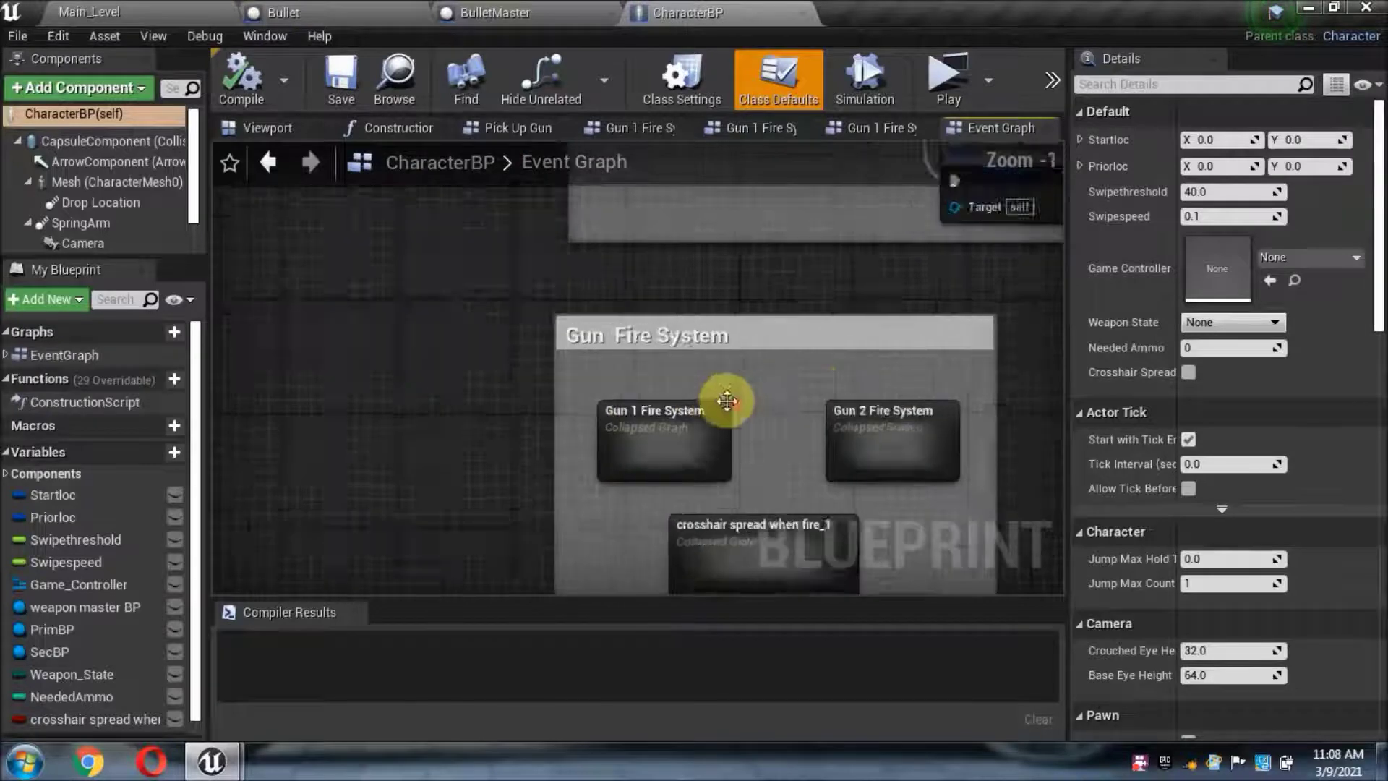
pyautogui.scroll(2, 722, 403)
# Step: Enter the Gun 1 Fire System graph and search 'spawn' from Play World Camera Shake's exec pin
pyautogui.doubleClick(465, 366)
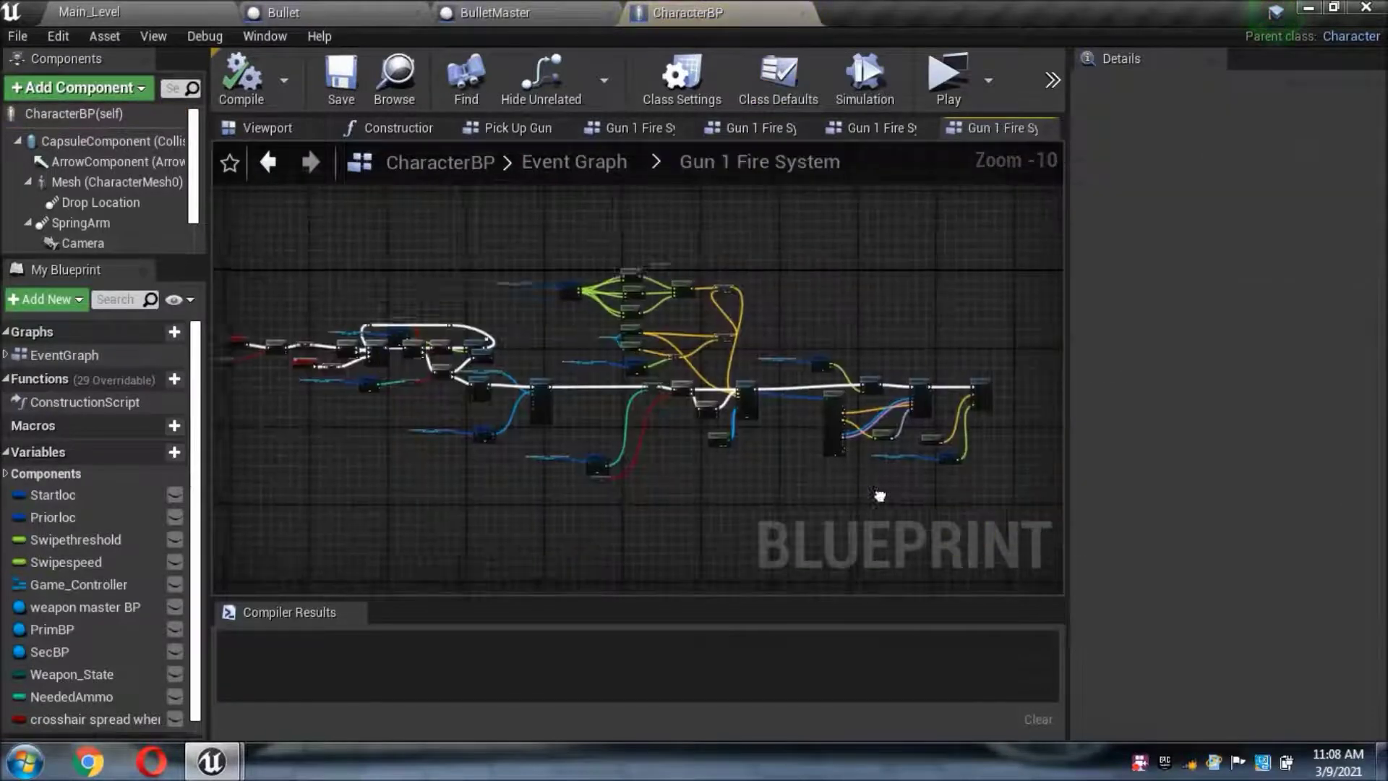
pyautogui.scroll(6, 527, 411)
pyautogui.scroll(5, 527, 410)
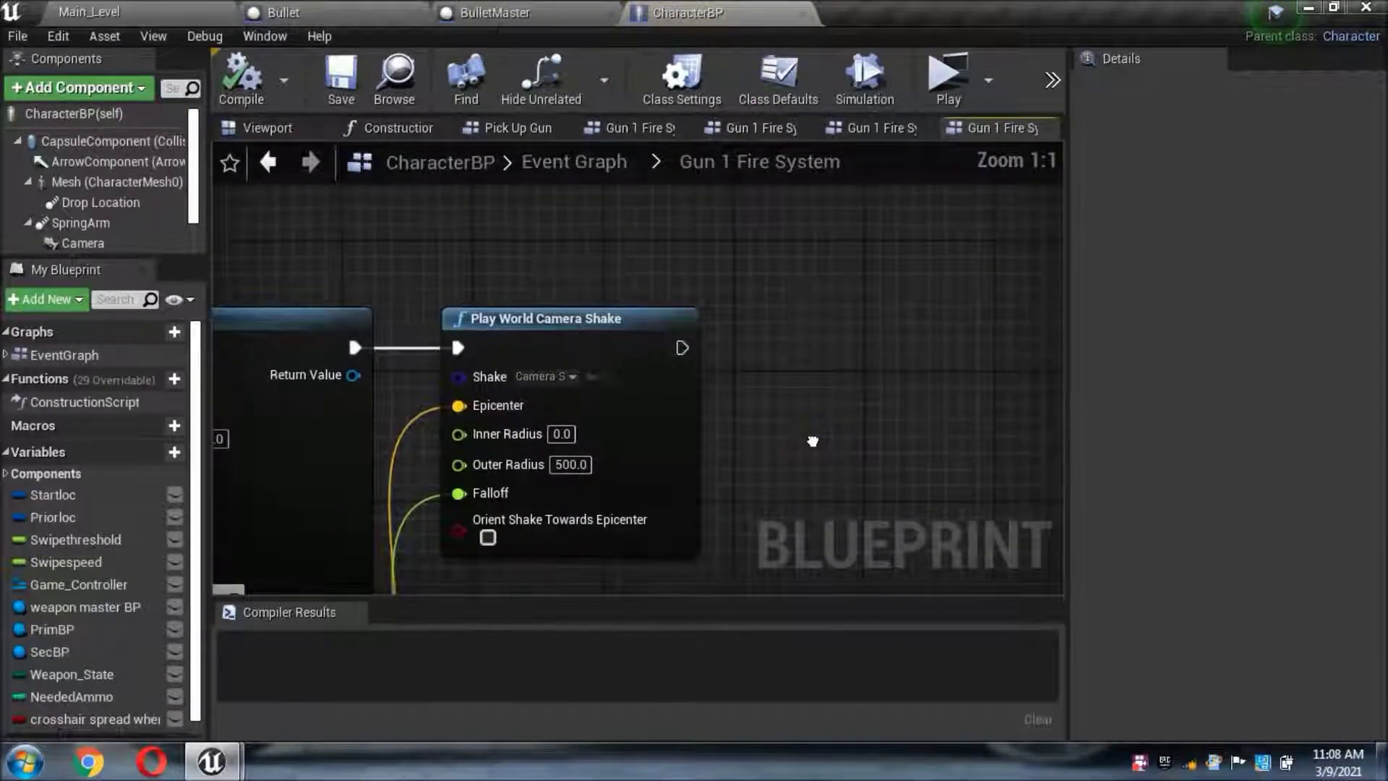
pyautogui.moveTo(527, 410)
pyautogui.mouseDown(button='right')
pyautogui.moveTo(842, 363)
pyautogui.moveTo(755, 401)
pyautogui.mouseUp(button='right')
pyautogui.scroll(-1, 905, 366)
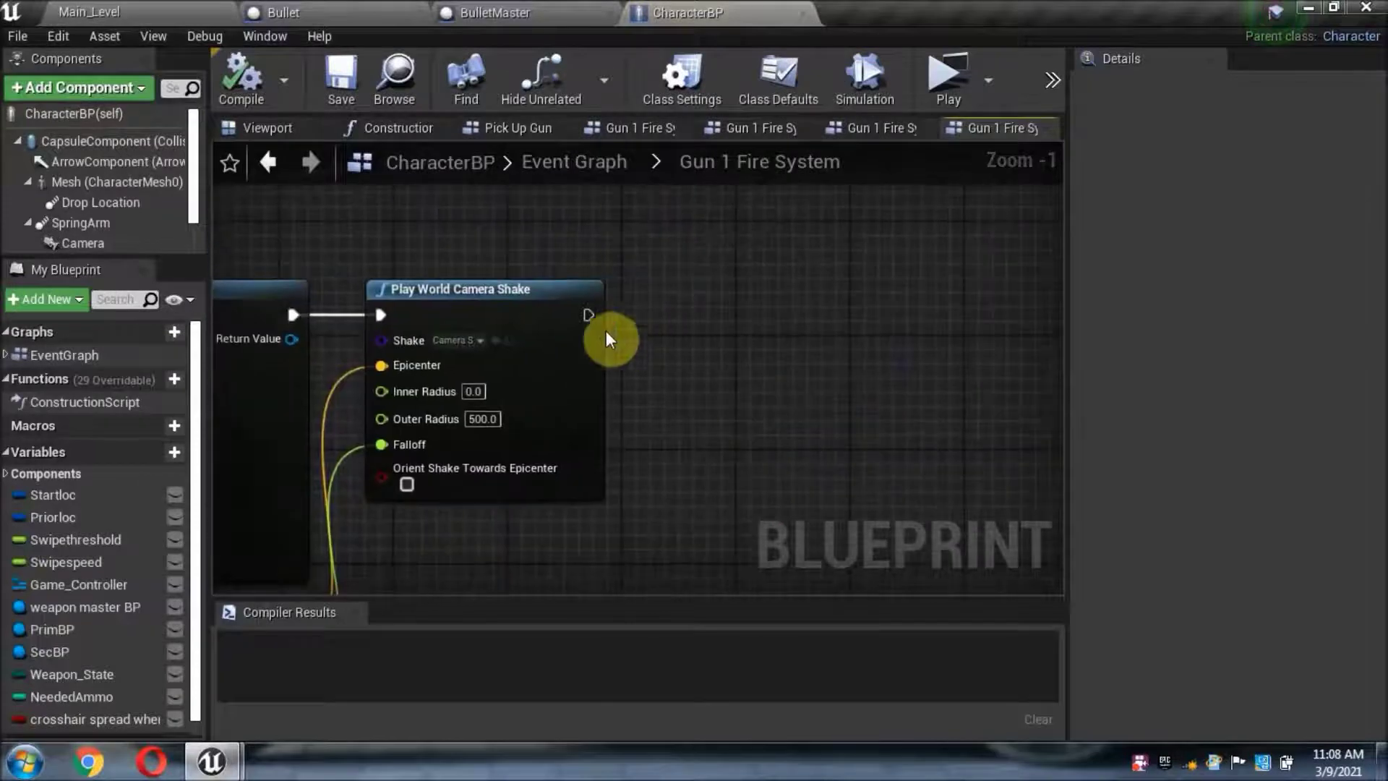
pyautogui.moveTo(588, 315); pyautogui.dragTo(747, 306)
pyautogui.write('spawn')
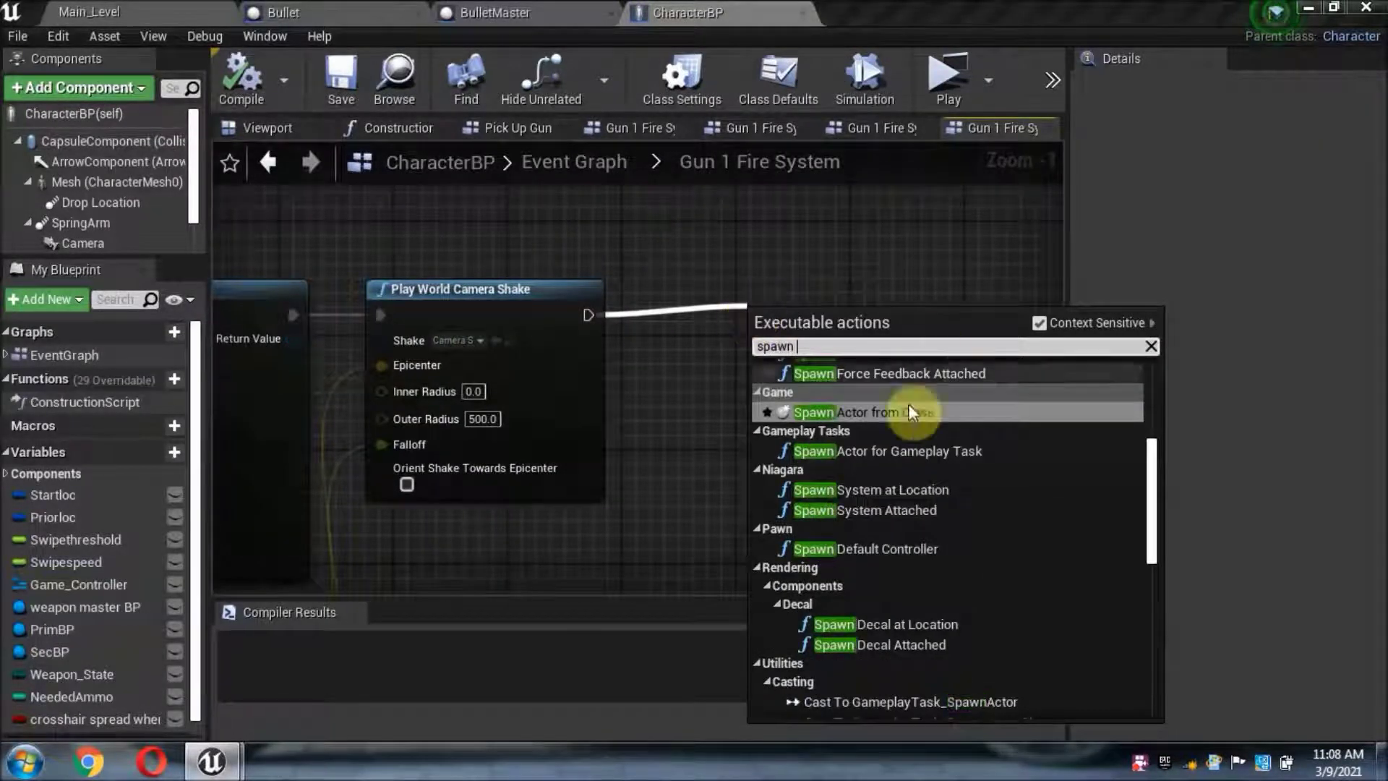
# Step: Add a Spawn Actor from Class node after the camera shake, with Class set to Bullet
pyautogui.click(896, 413)
pyautogui.moveTo(876, 342); pyautogui.dragTo(837, 318)
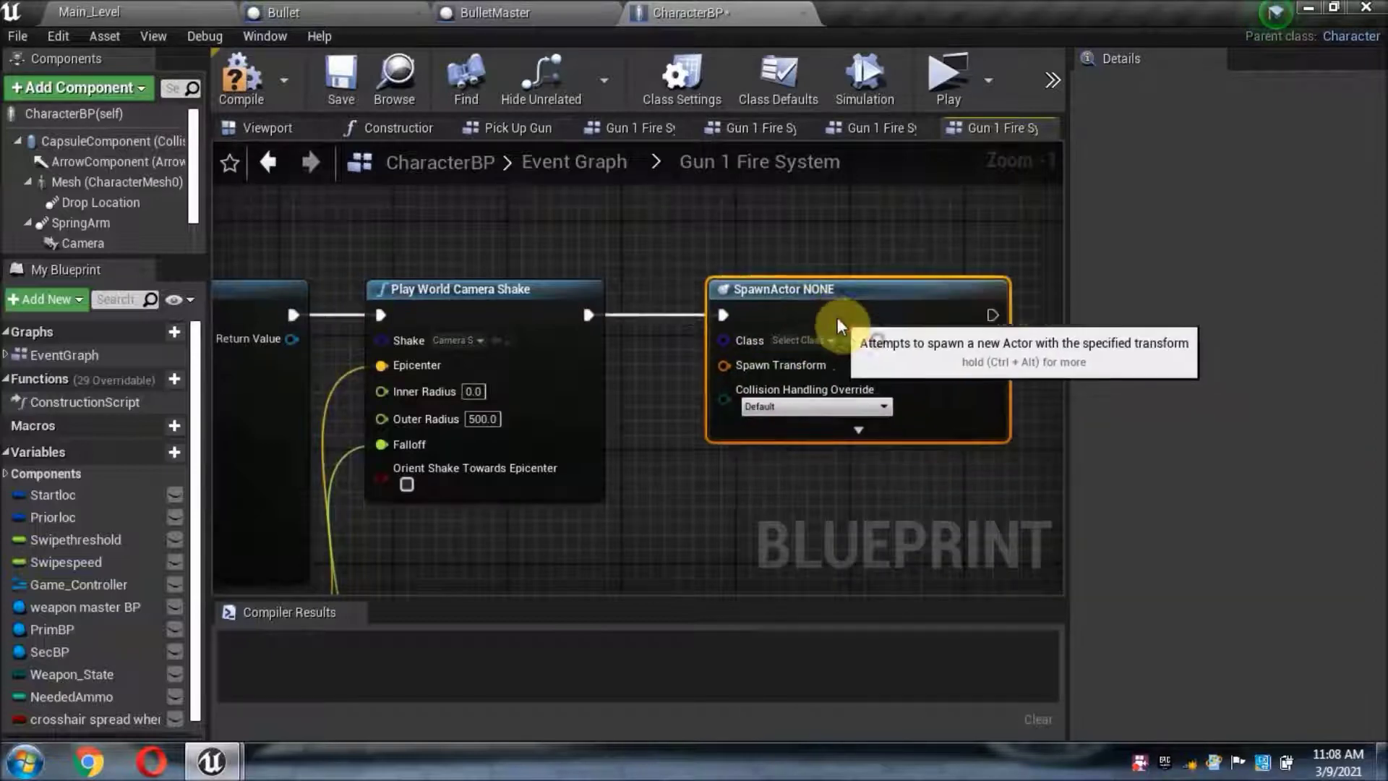
pyautogui.moveTo(776, 376); pyautogui.dragTo(636, 384, button='right')
pyautogui.scroll(1, 636, 383)
pyautogui.click(646, 348)
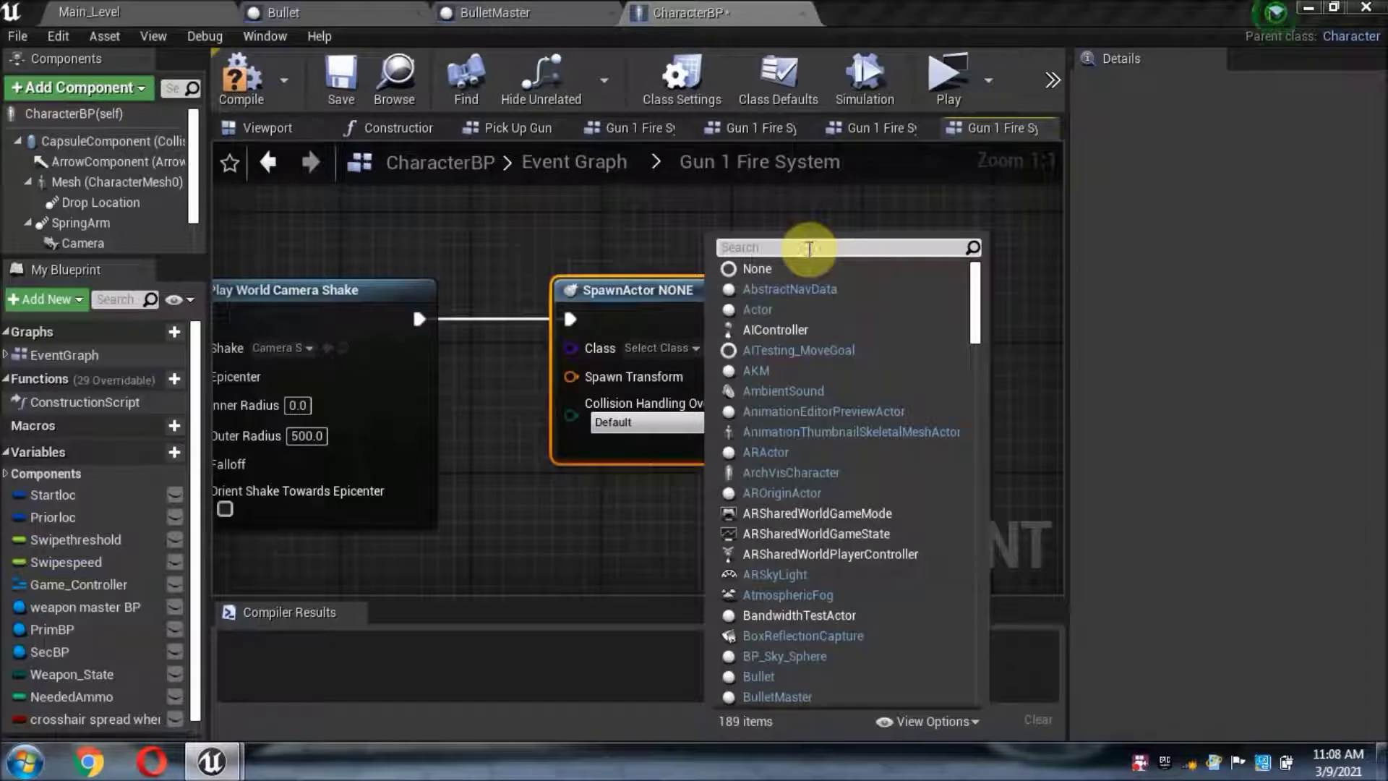
pyautogui.write('bull')
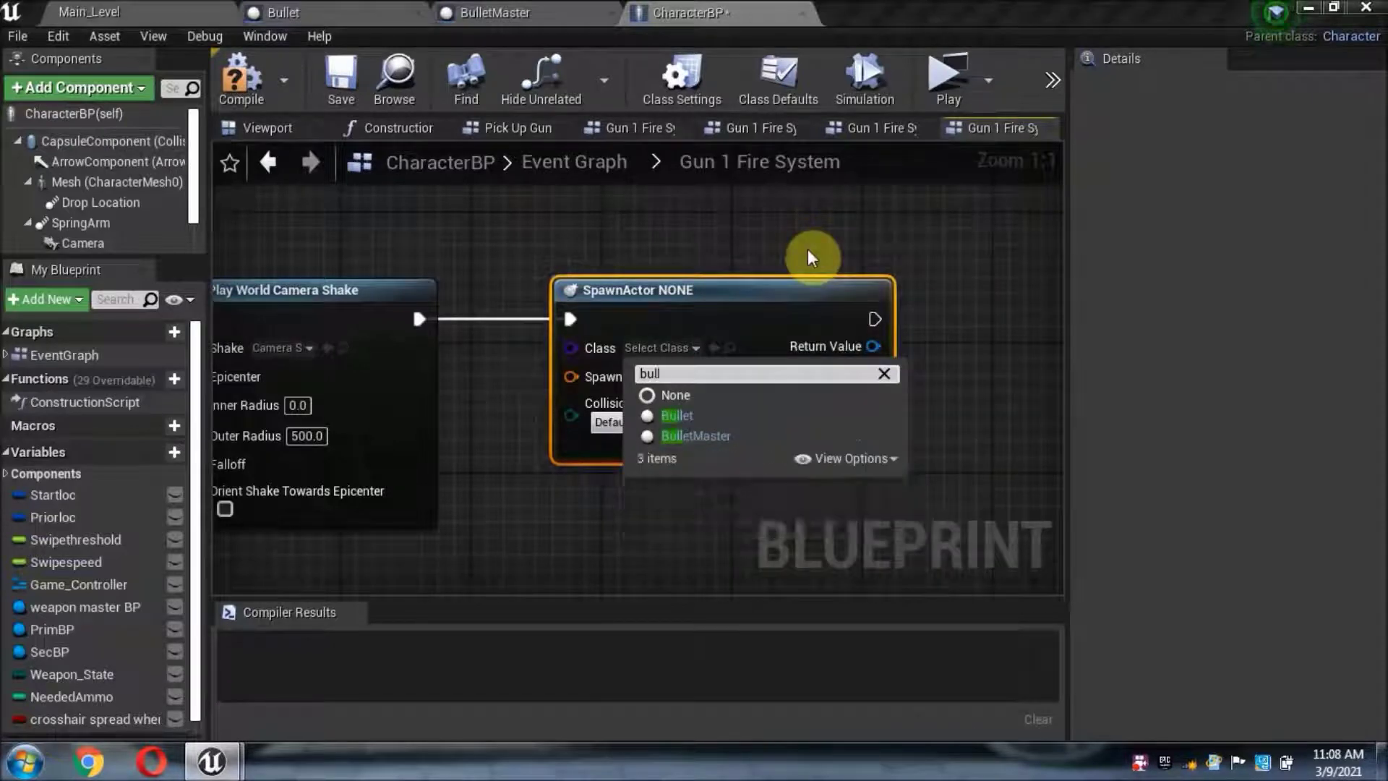
pyautogui.click(709, 415)
# Step: Duplicate the Prim BP getter and place the copy below the original
pyautogui.moveTo(536, 526)
pyautogui.mouseDown(button='right')
pyautogui.moveTo(525, 506)
pyautogui.moveTo(653, 474)
pyautogui.moveTo(669, 393)
pyautogui.mouseUp(button='right')
pyautogui.scroll(-2, 669, 392)
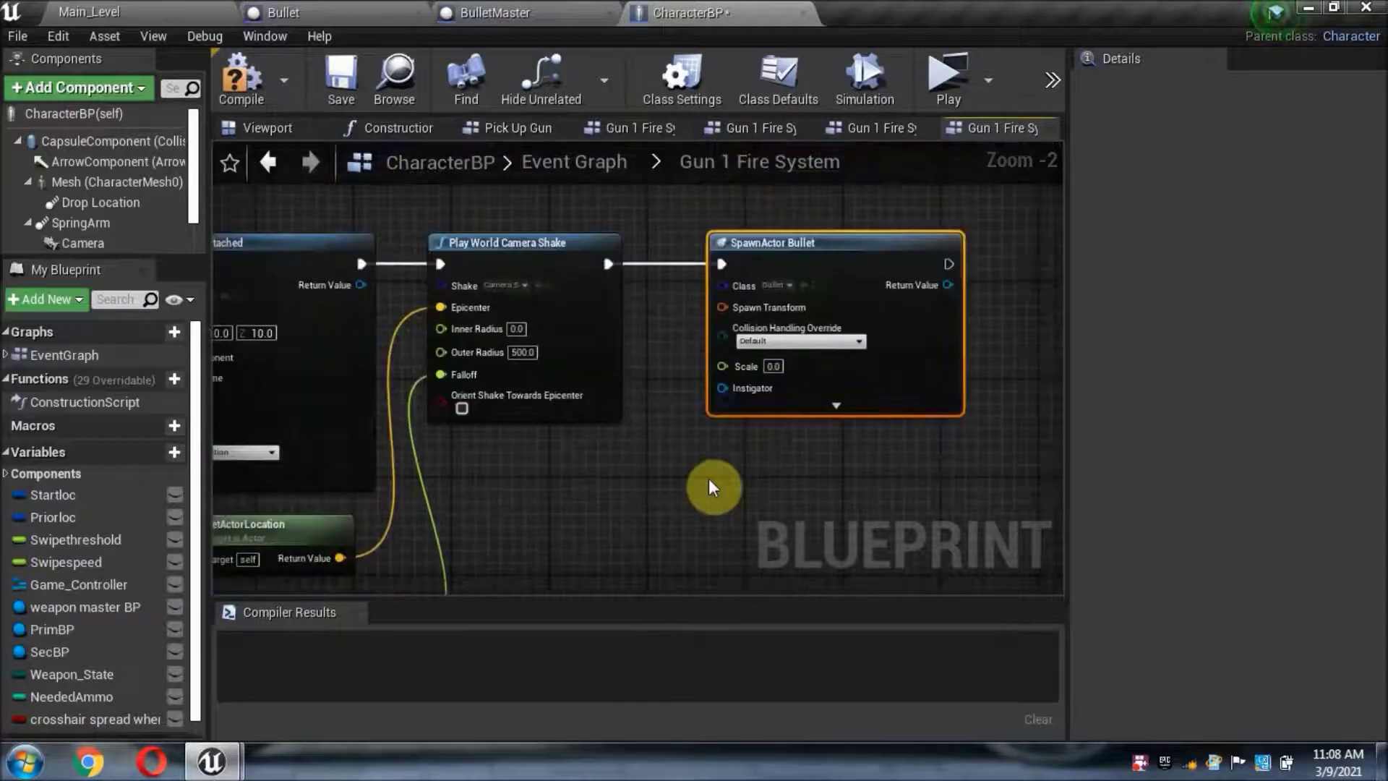
pyautogui.moveTo(709, 487)
pyautogui.mouseDown(button='right')
pyautogui.moveTo(670, 474)
pyautogui.moveTo(835, 431)
pyautogui.mouseUp(button='right')
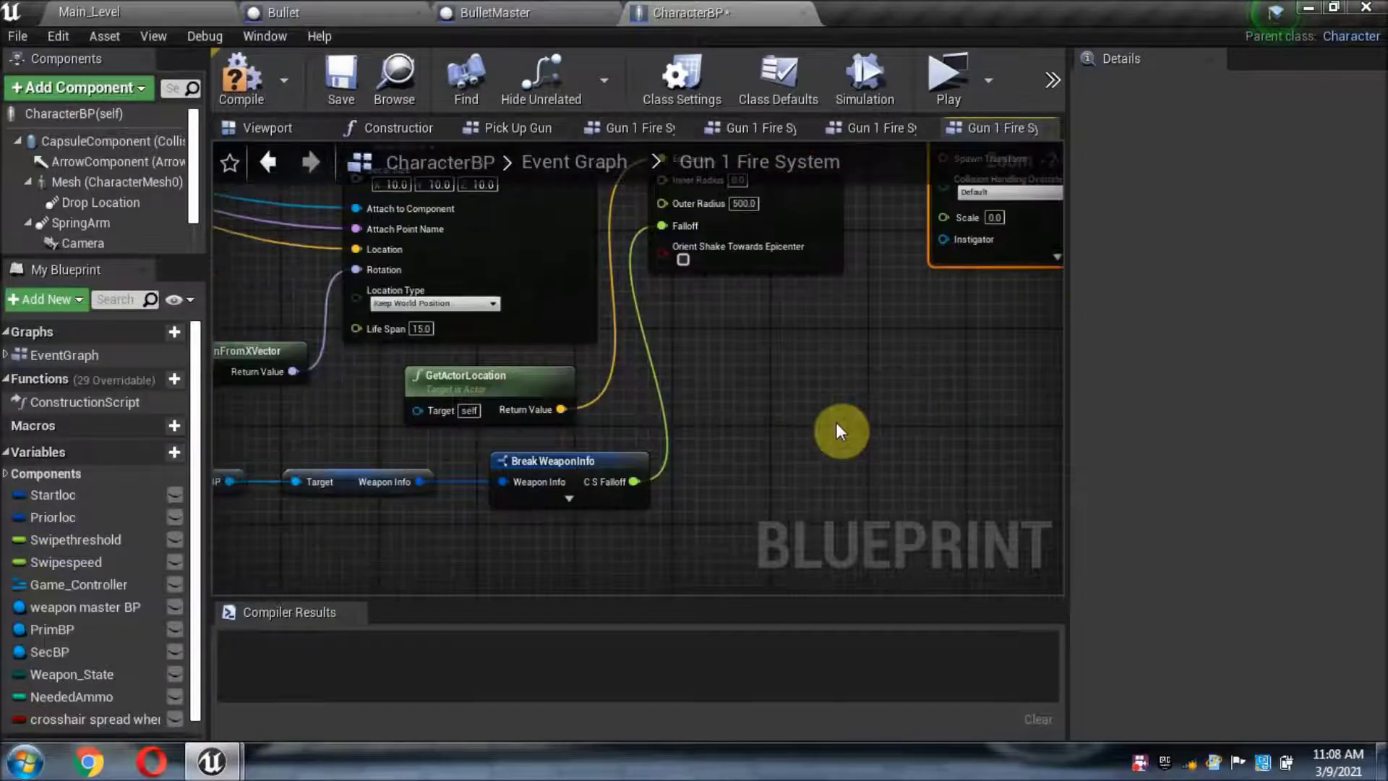
pyautogui.scroll(-2, 836, 424)
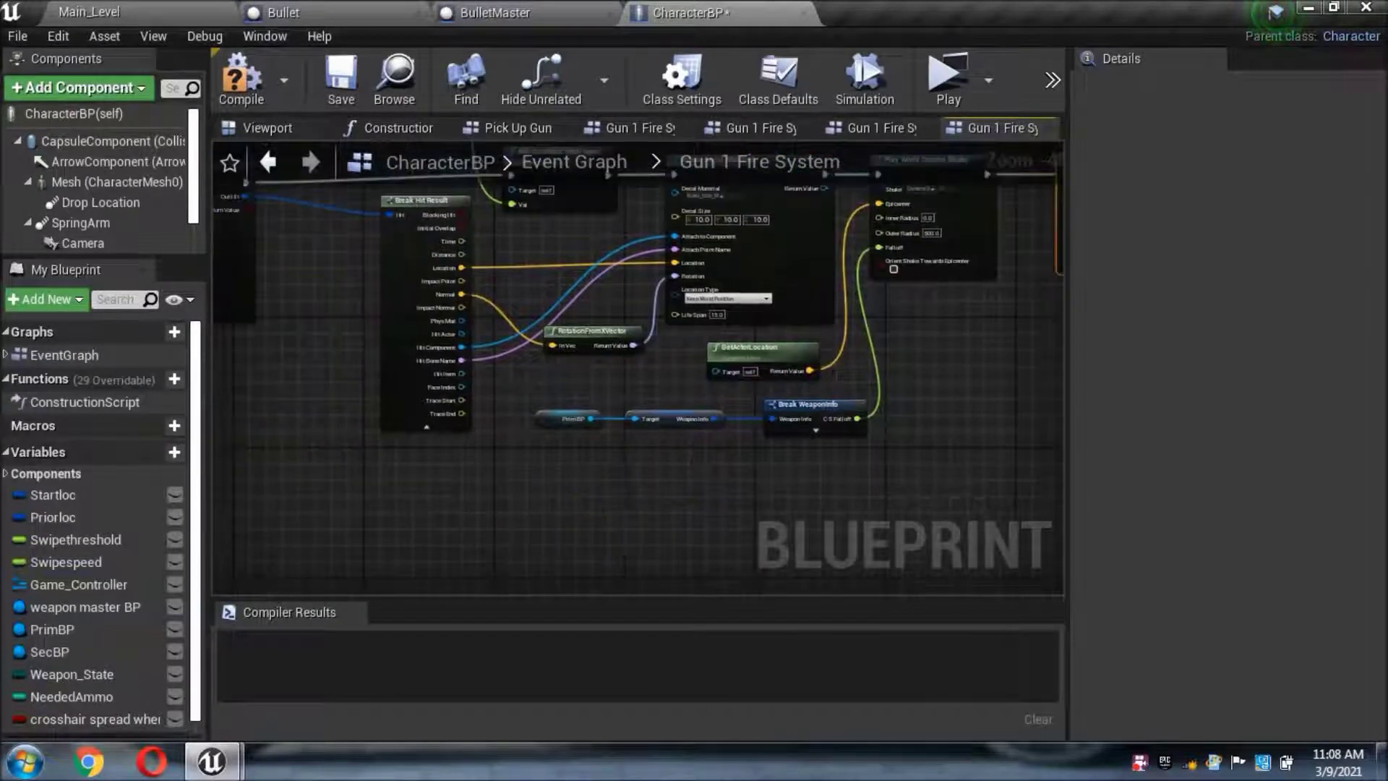
pyautogui.moveTo(413, 525); pyautogui.dragTo(376, 485, button='right')
pyautogui.scroll(3, 375, 488)
pyautogui.scroll(1, 396, 465)
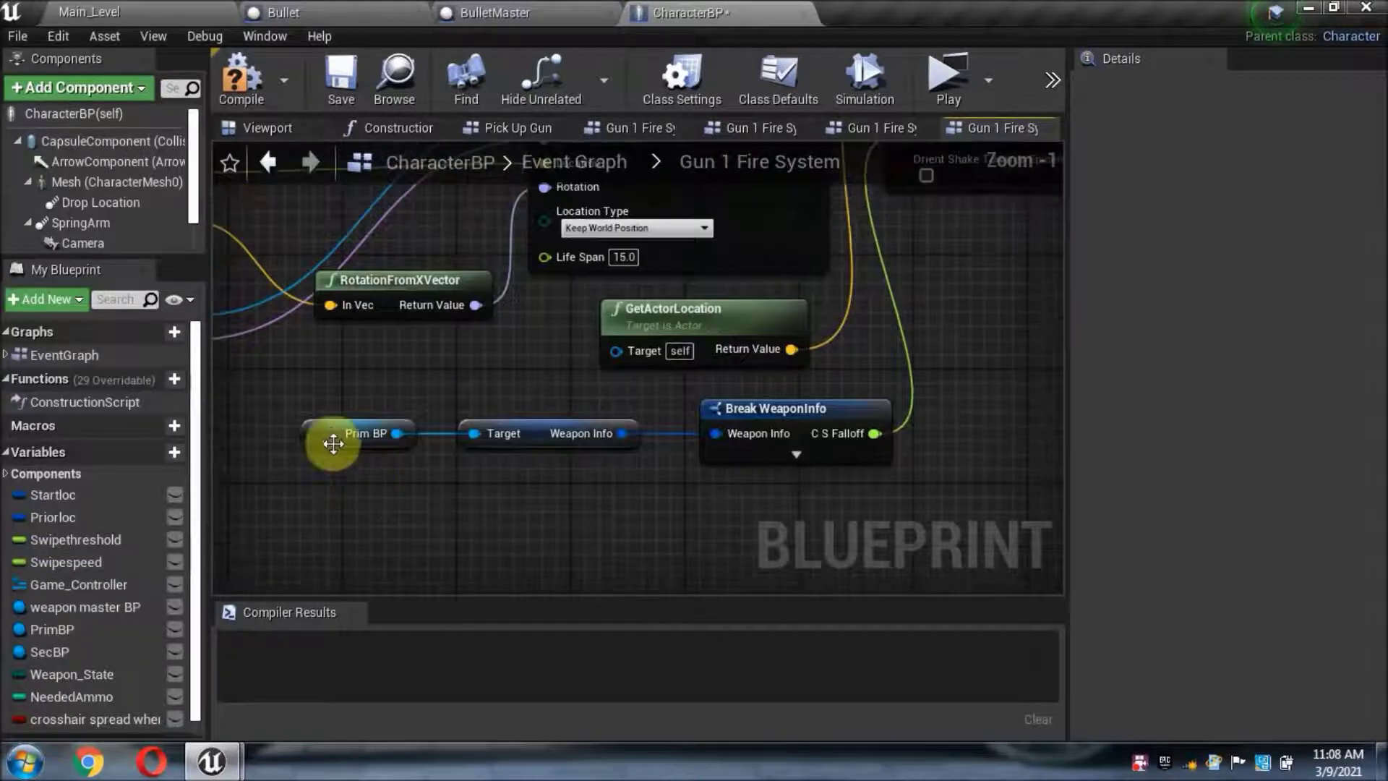
pyautogui.rightClick(323, 432)
pyautogui.click(395, 359)
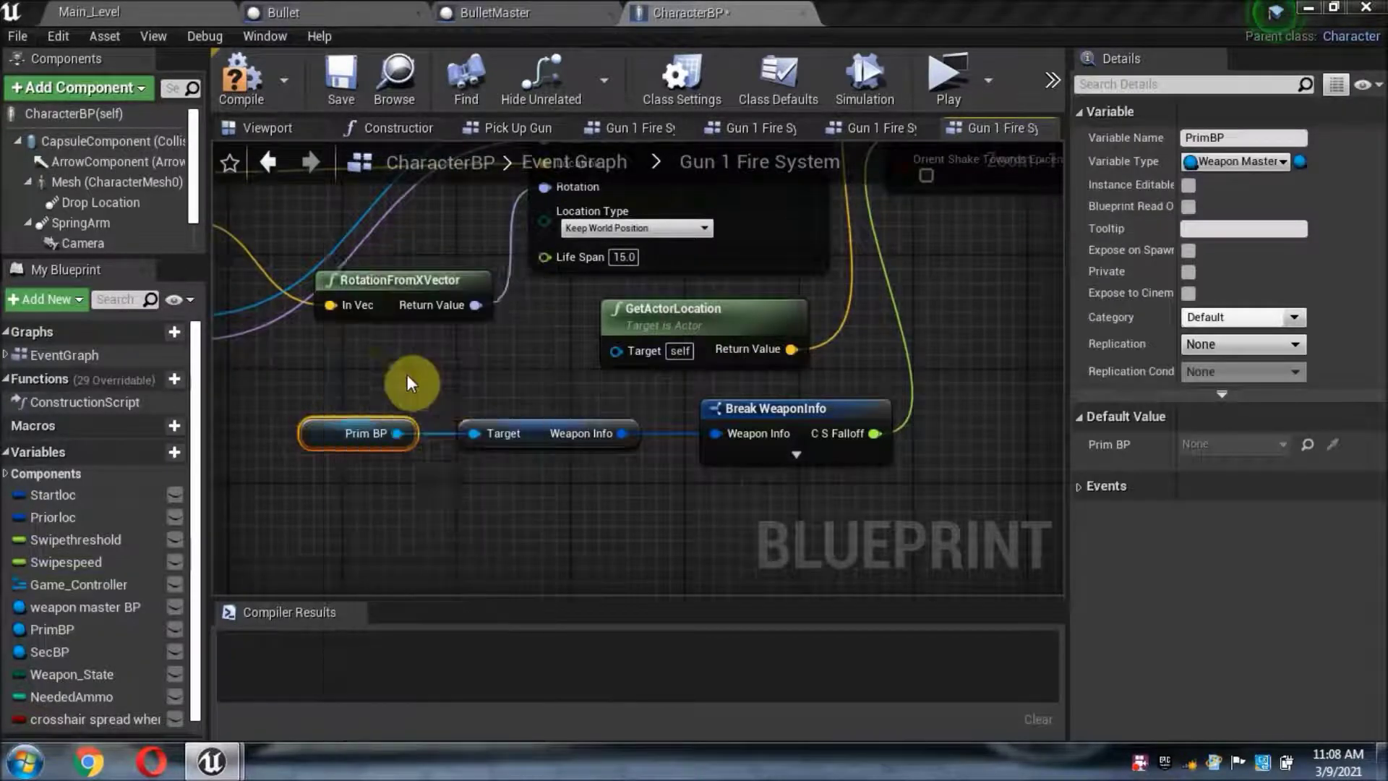
pyautogui.moveTo(430, 441); pyautogui.dragTo(401, 510)
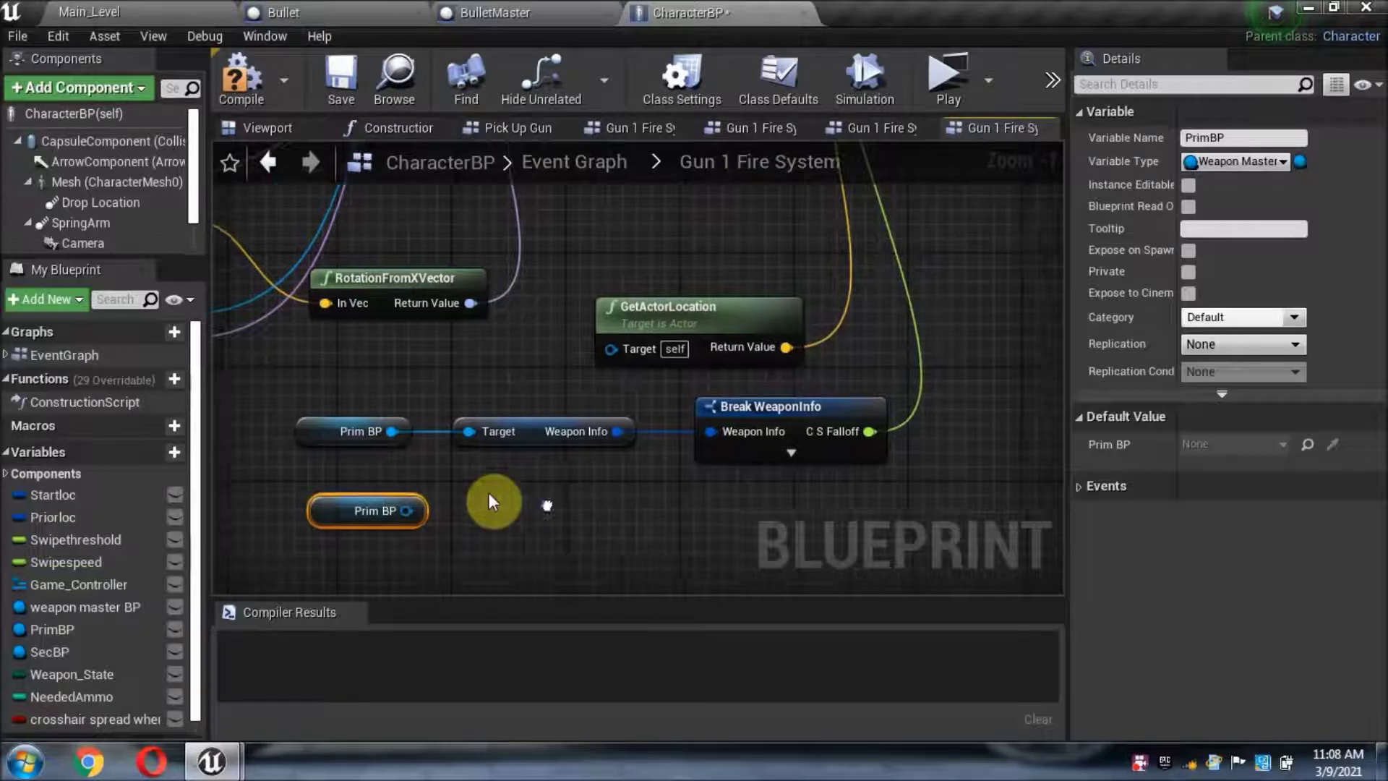
# Step: Get the weapon's Skeletal Mesh from the duplicated Prim BP getter
pyautogui.moveTo(488, 492); pyautogui.dragTo(424, 478, button='right')
pyautogui.moveTo(334, 514); pyautogui.dragTo(423, 523)
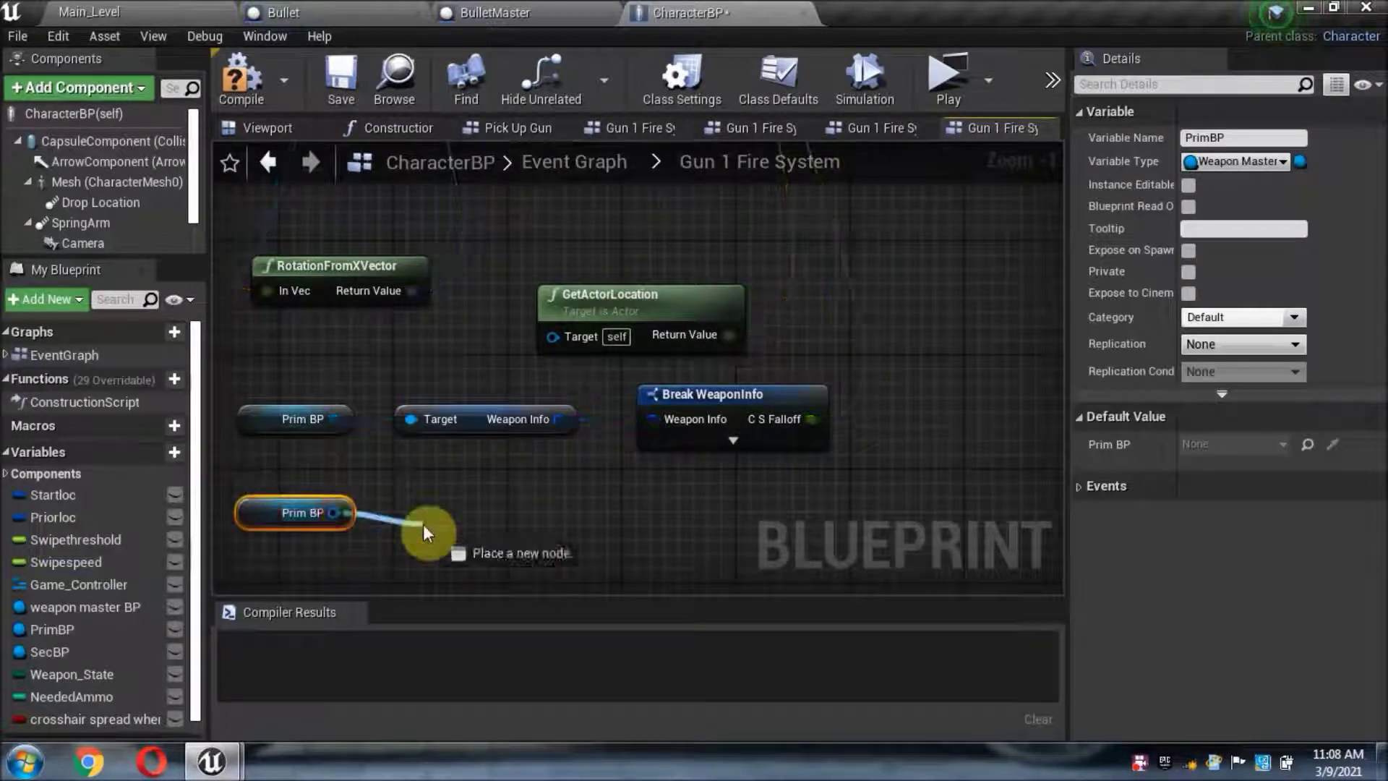
pyautogui.write('mesh')
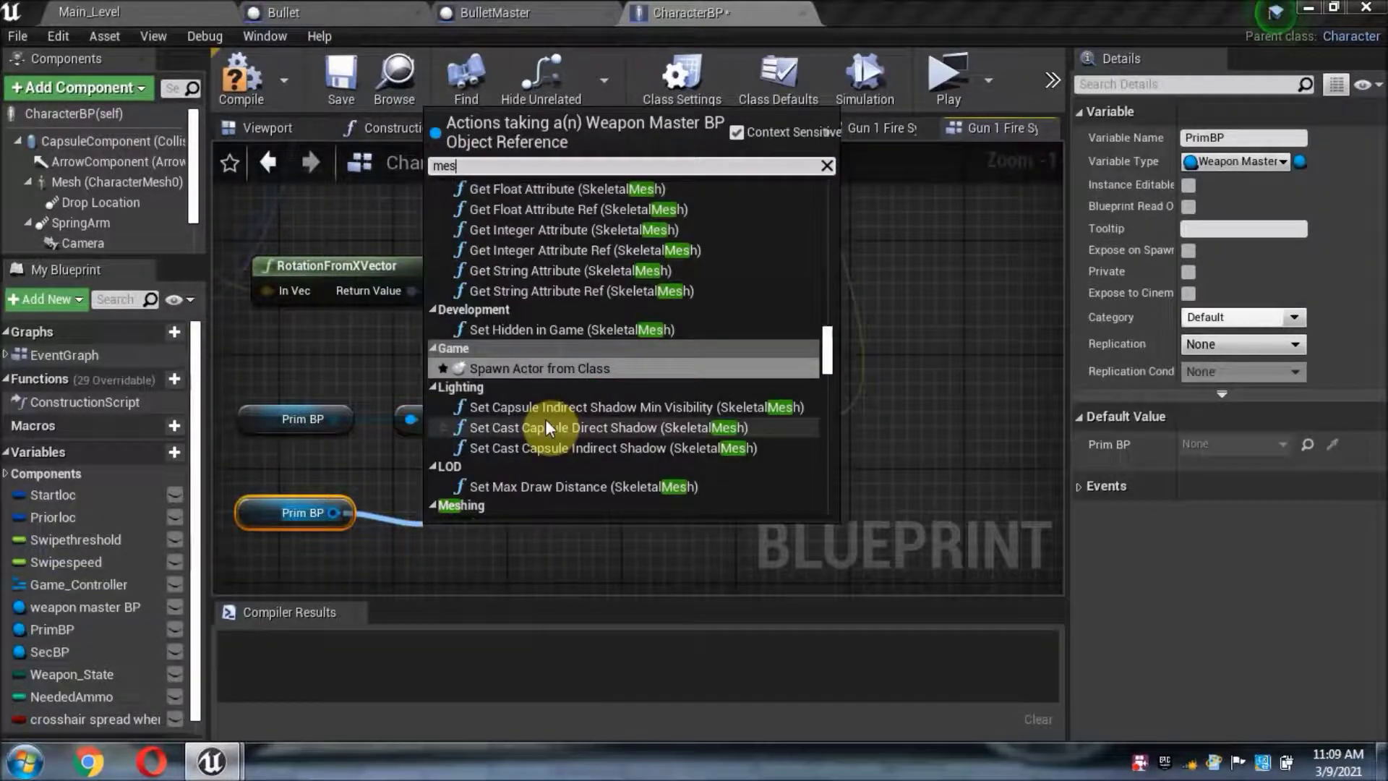
pyautogui.scroll(-5, 545, 418)
pyautogui.click(565, 435)
# Step: Add a Get Socket Location node wired from the Skeletal Mesh output
pyautogui.moveTo(526, 529)
pyautogui.mouseDown(button='right')
pyautogui.moveTo(493, 497)
pyautogui.moveTo(435, 483)
pyautogui.mouseUp(button='right')
pyautogui.moveTo(430, 483); pyautogui.dragTo(504, 501)
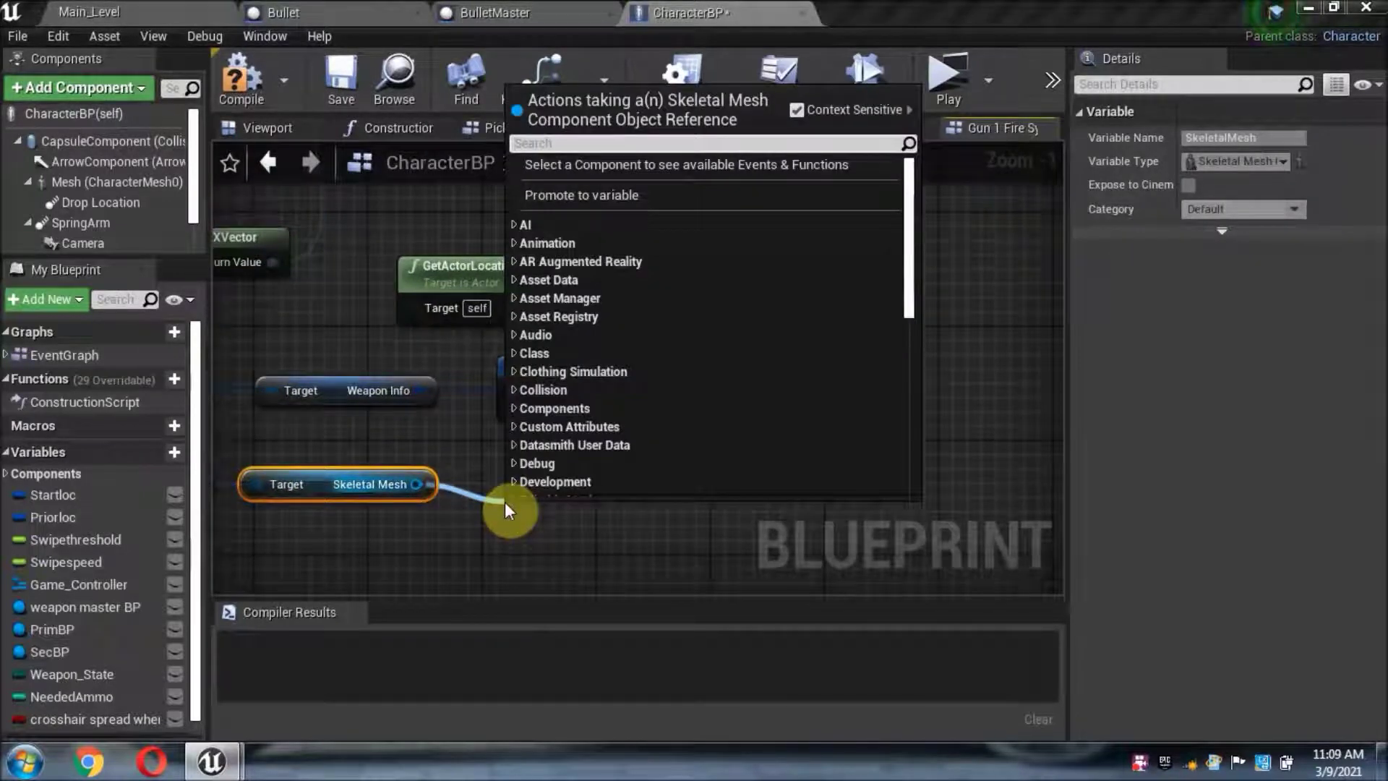
pyautogui.write('lo')
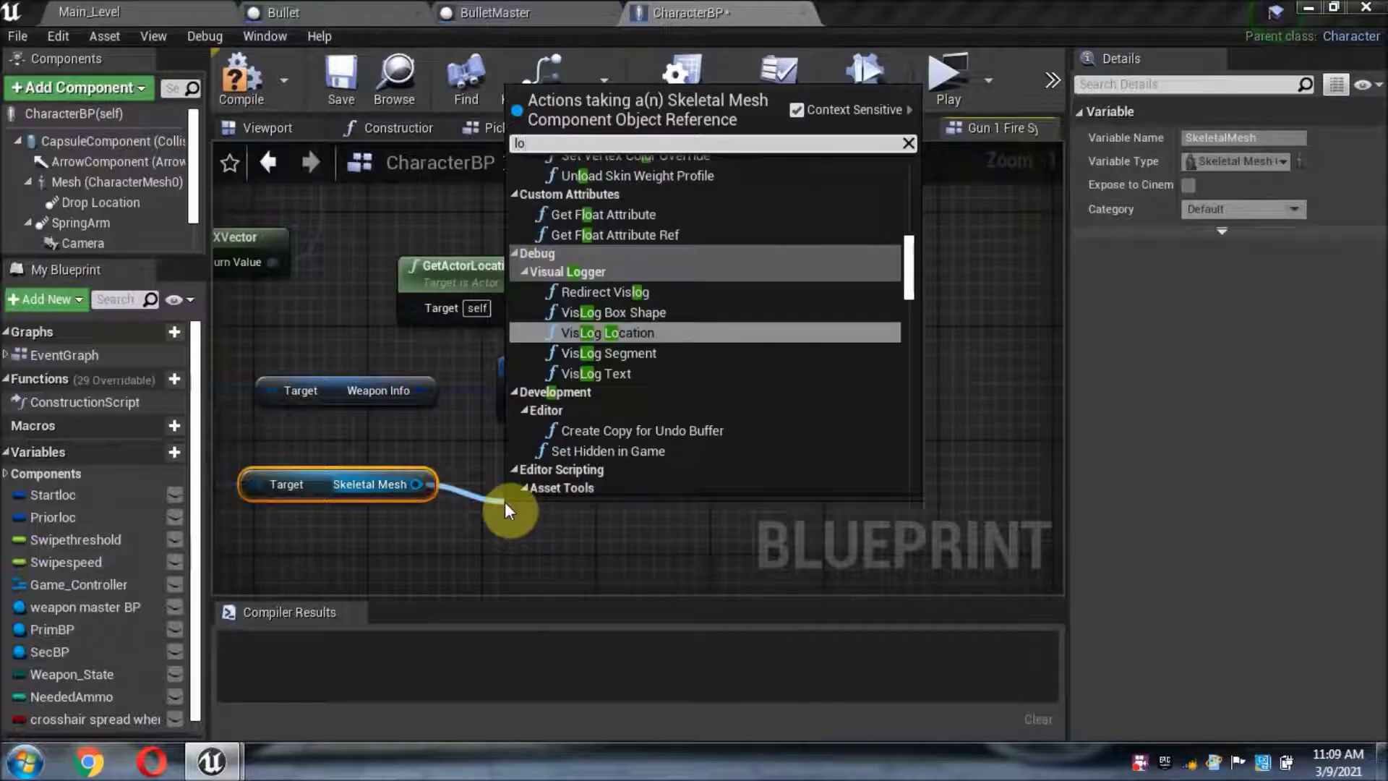
pyautogui.write('catio')
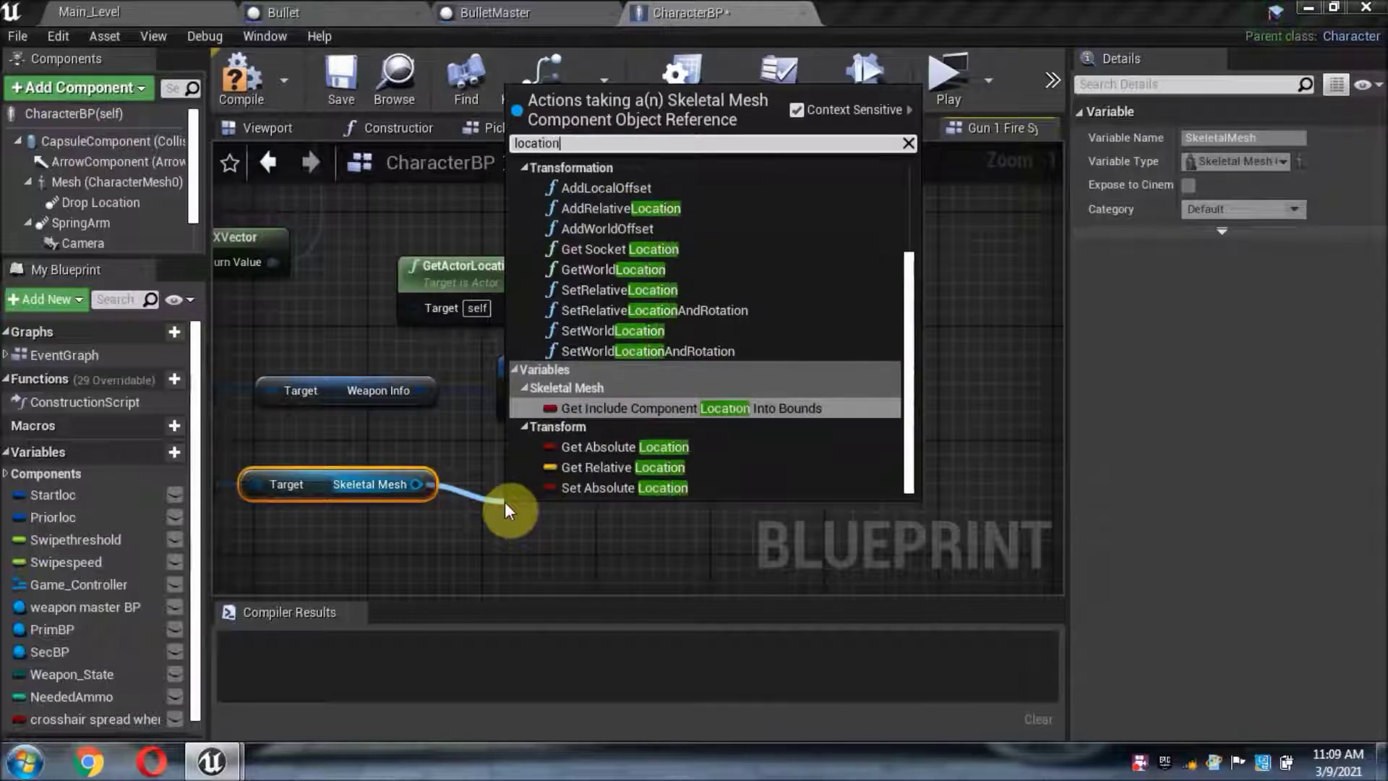
pyautogui.write('n')
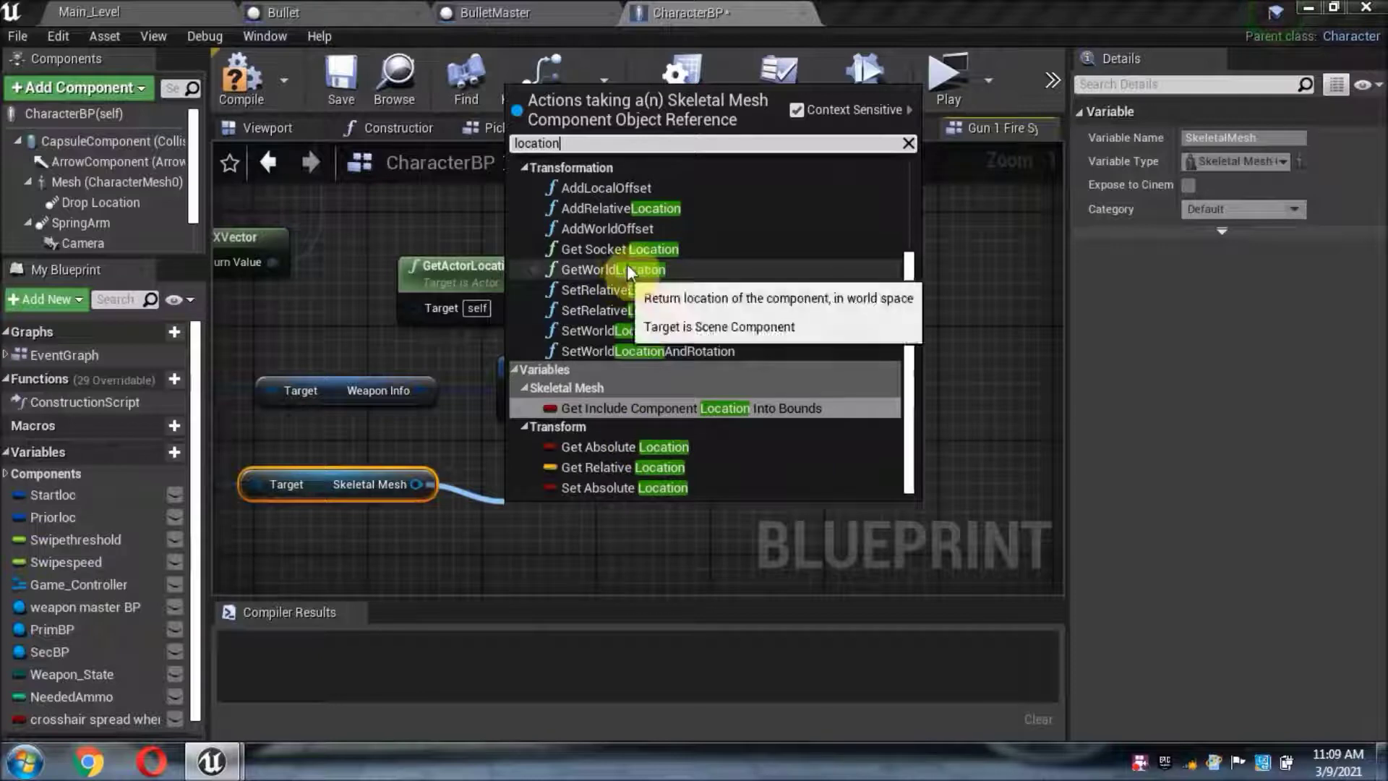
pyautogui.click(617, 250)
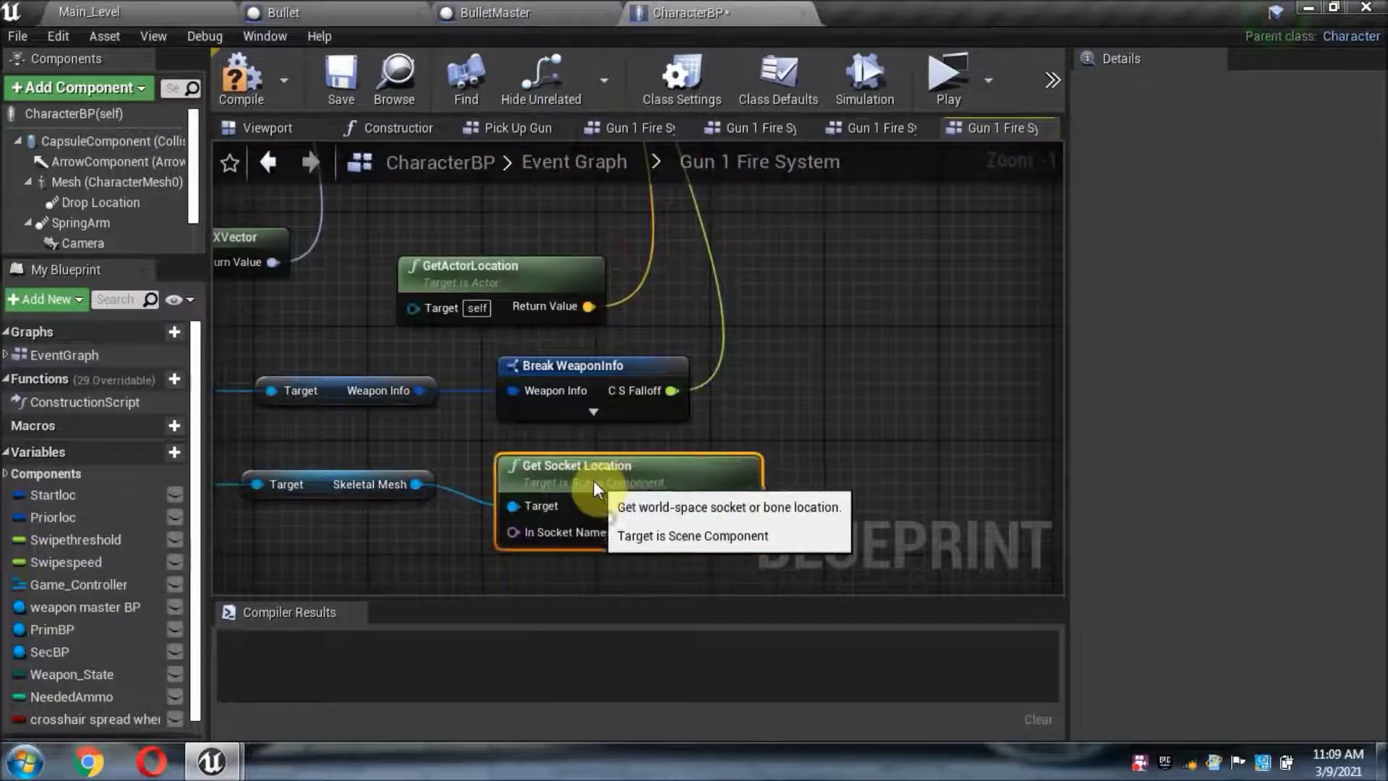
pyautogui.scroll(-1, 844, 505)
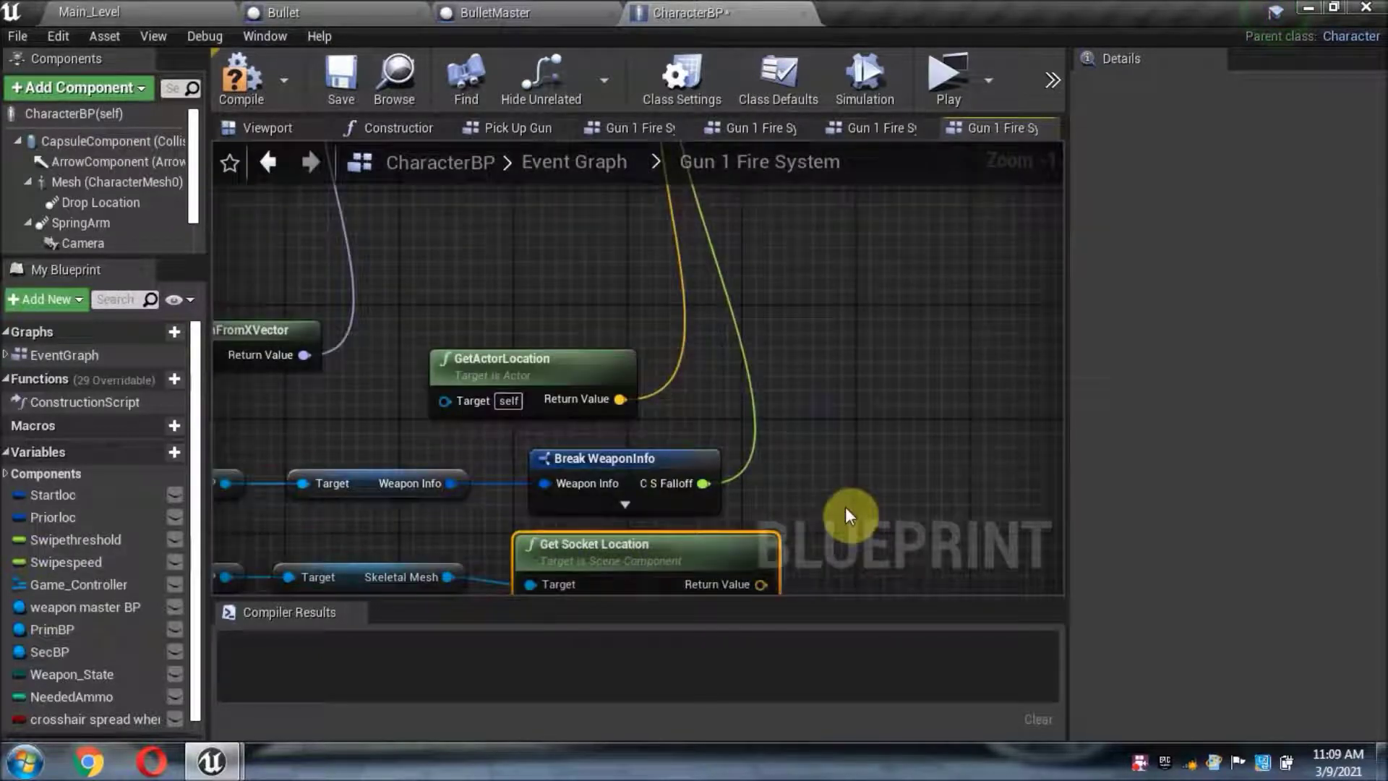
pyautogui.scroll(-2, 852, 333)
pyautogui.moveTo(852, 340); pyautogui.dragTo(722, 427, button='right')
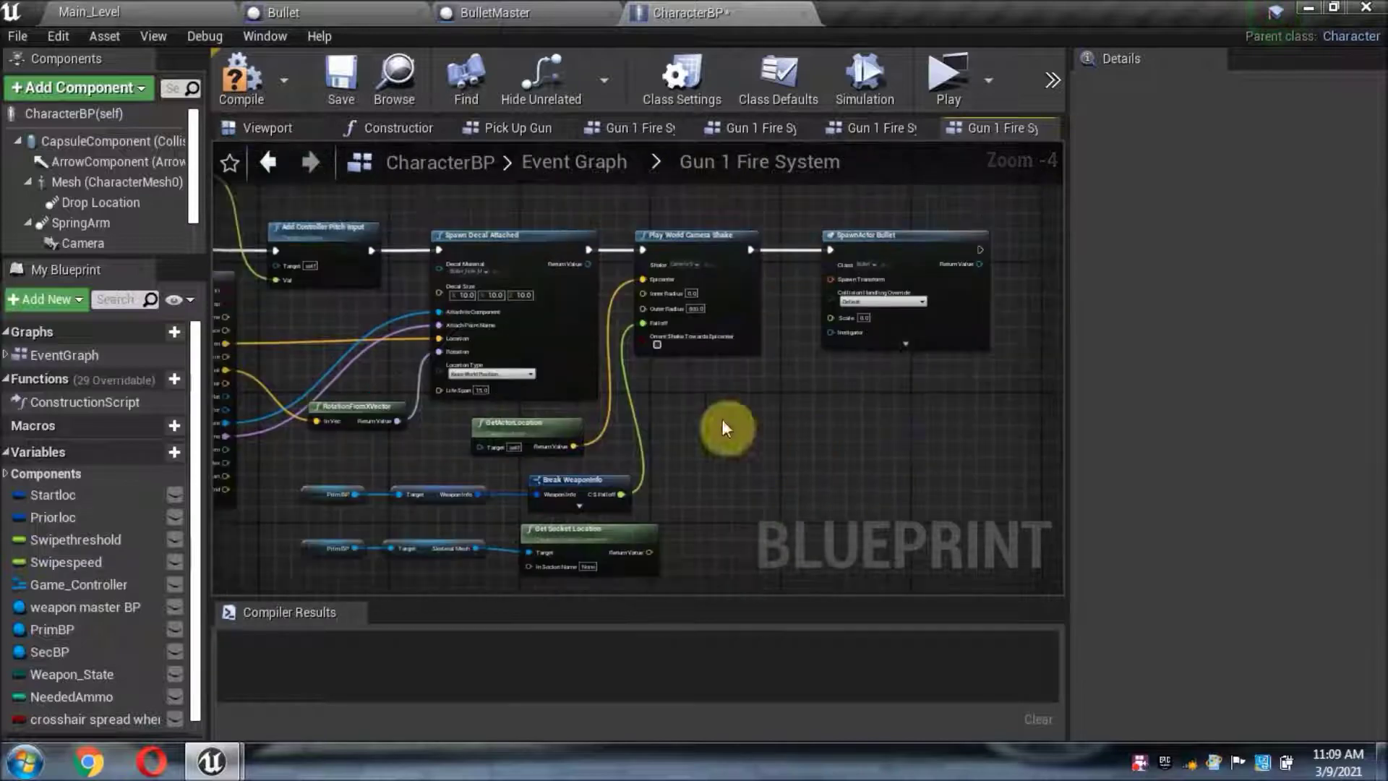
pyautogui.click(215, 14)
# Step: Open the AKM skeletal mesh from FPS_Weapon_Bundle > Weapons > Meshes > Ka47
pyautogui.click(401, 680)
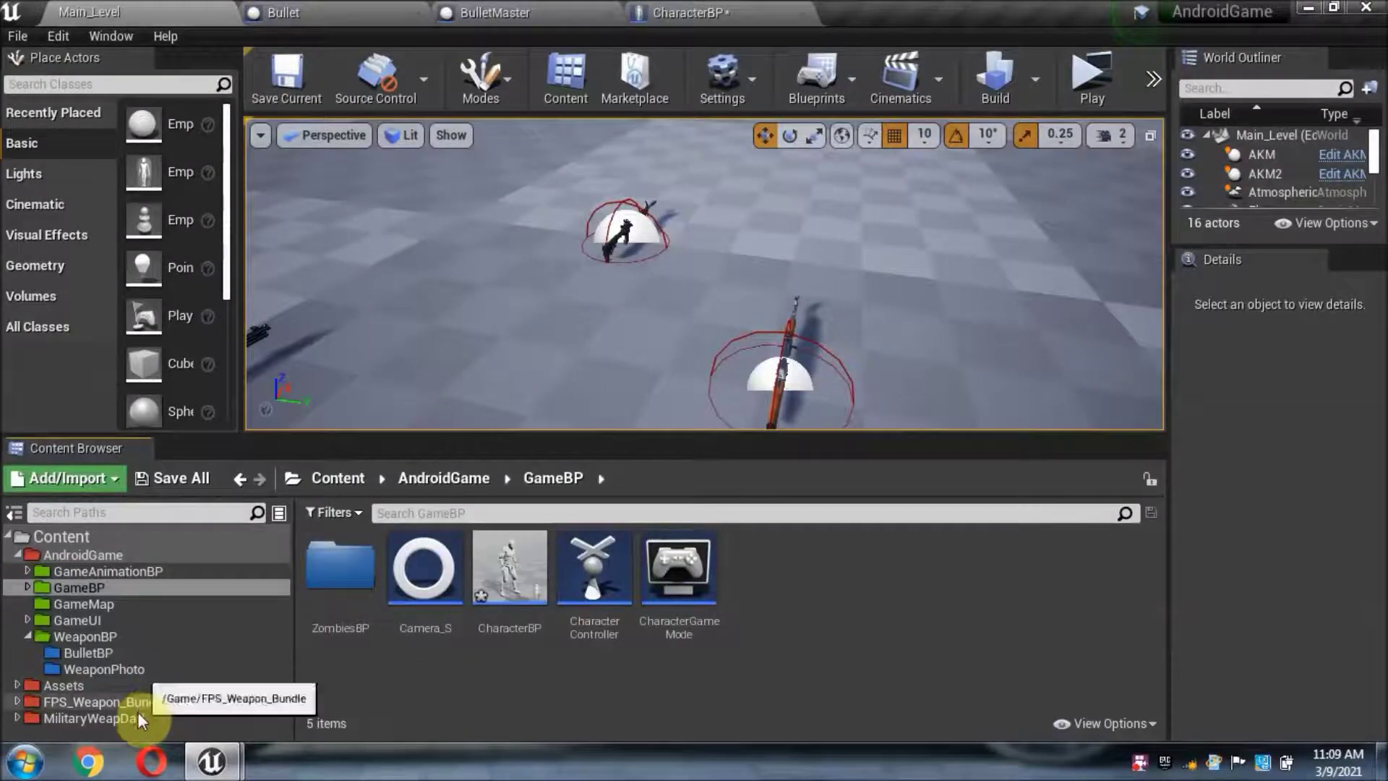
pyautogui.click(136, 706)
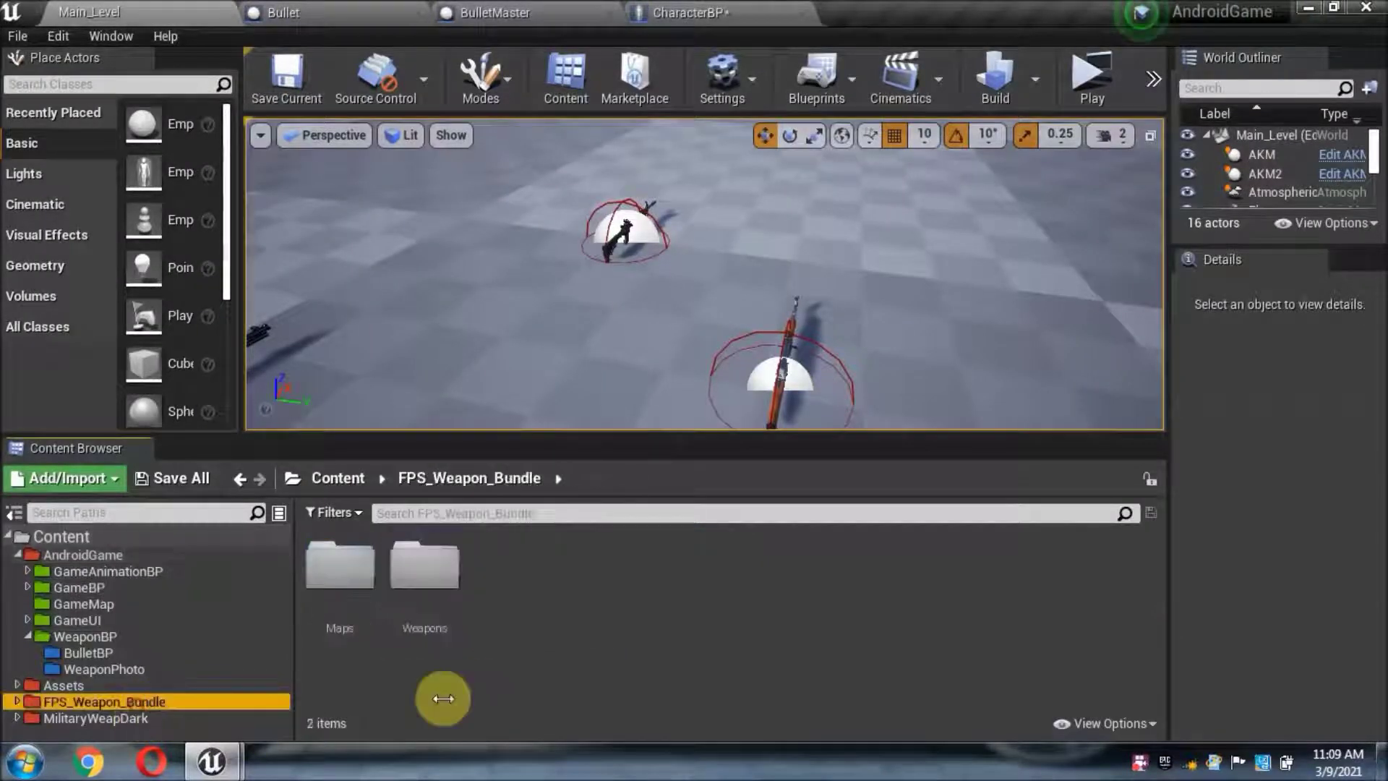
pyautogui.doubleClick(424, 560)
pyautogui.doubleClick(437, 594)
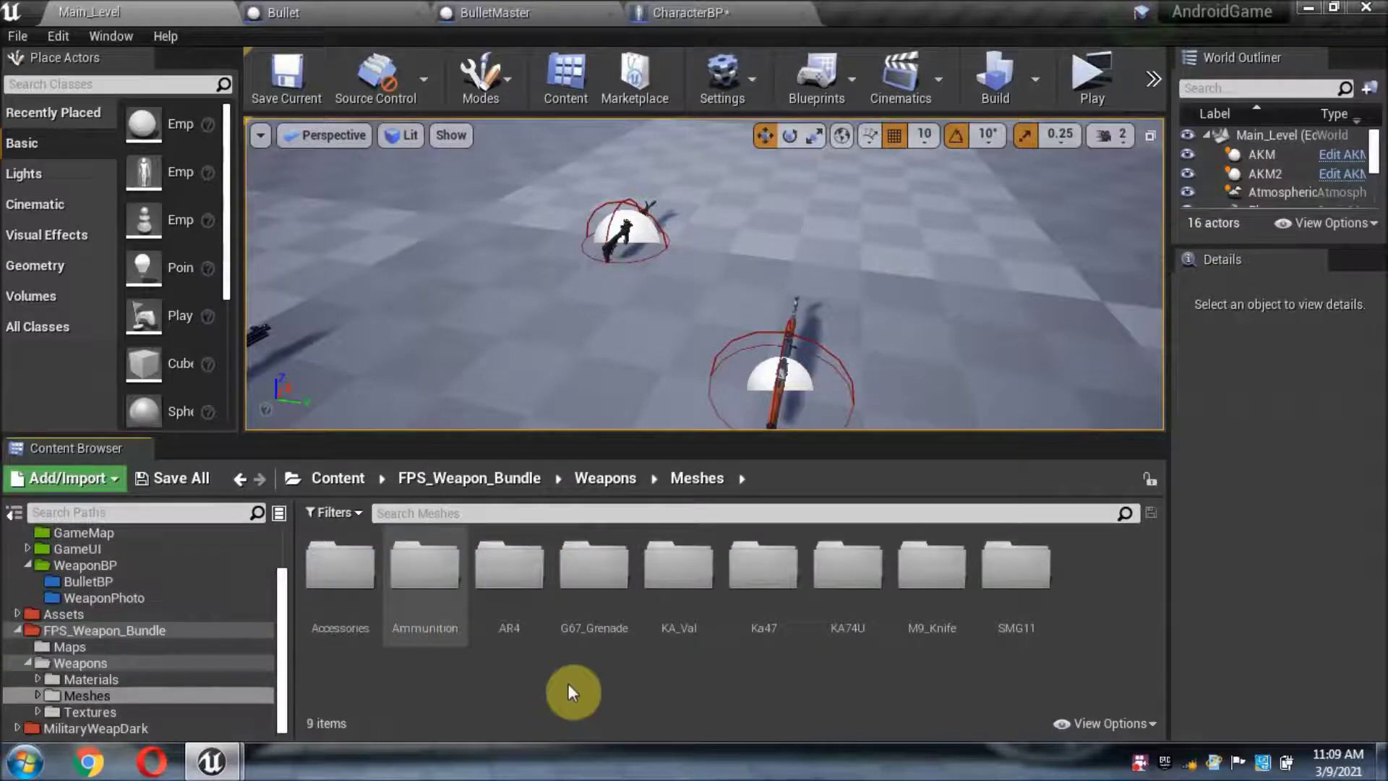
pyautogui.click(767, 591)
pyautogui.doubleClick(770, 592)
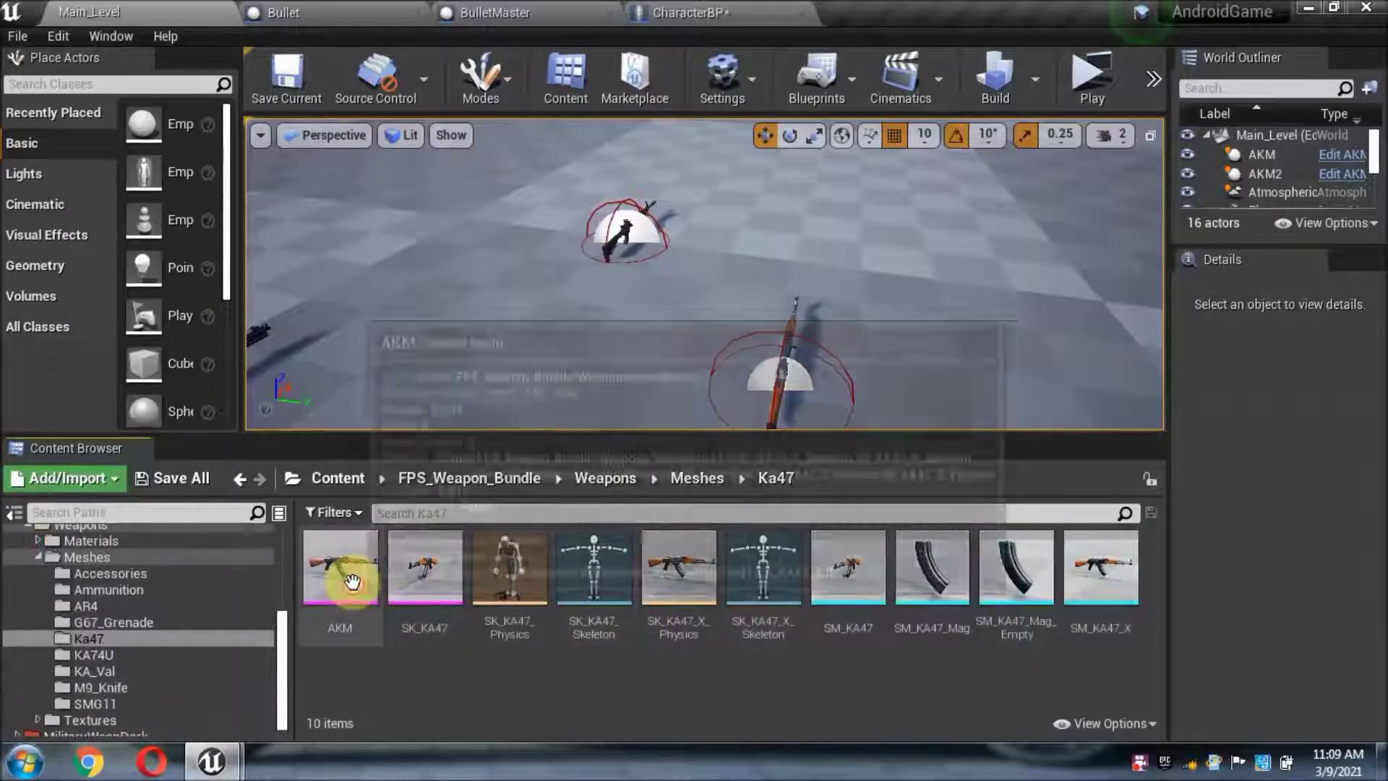
pyautogui.doubleClick(354, 584)
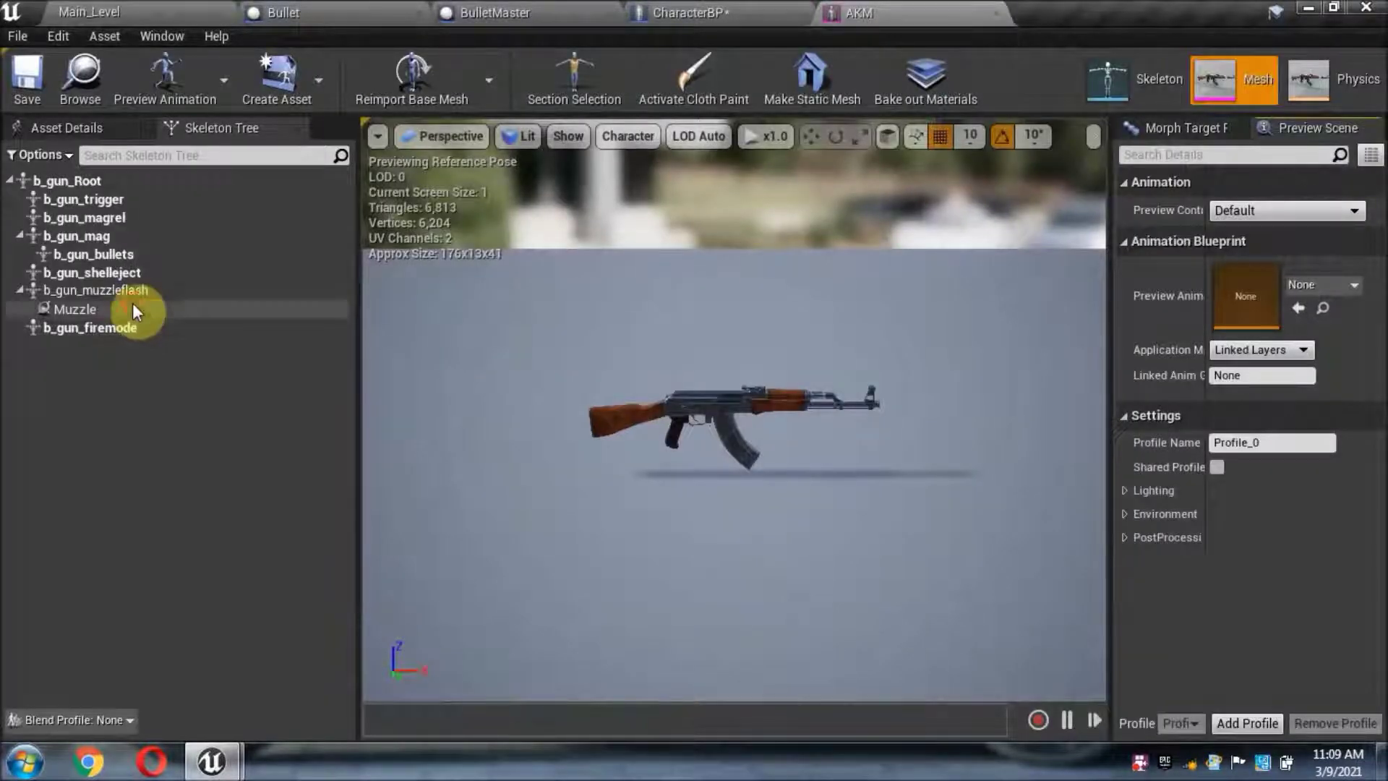
# Step: Inspect the AKM's Muzzle socket in the preview and copy its exact name
pyautogui.click(132, 305)
pyautogui.keyDown('alt'); pyautogui.moveTo(723, 542); pyautogui.dragTo(867, 542); pyautogui.keyUp('alt')
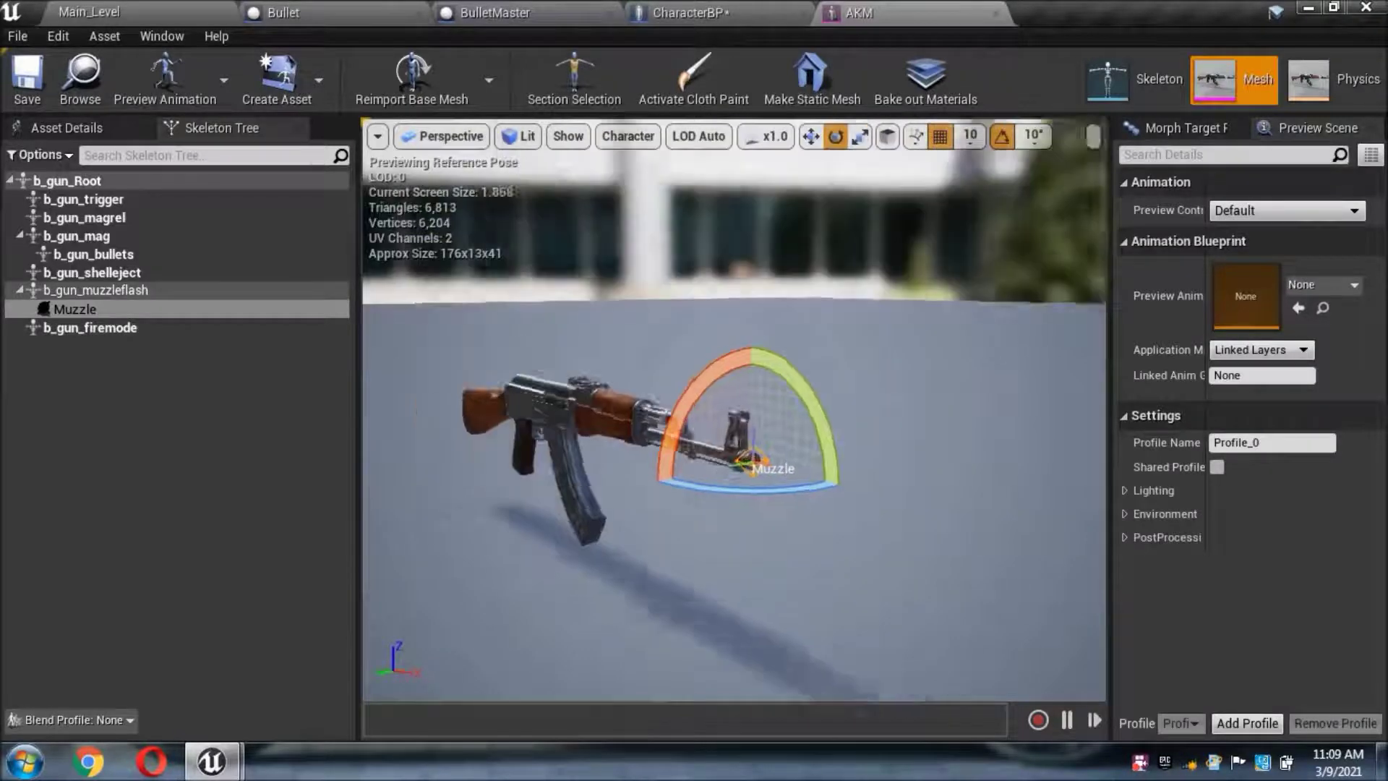
pyautogui.keyDown('alt'); pyautogui.moveTo(563, 365); pyautogui.dragTo(571, 376); pyautogui.keyUp('alt')
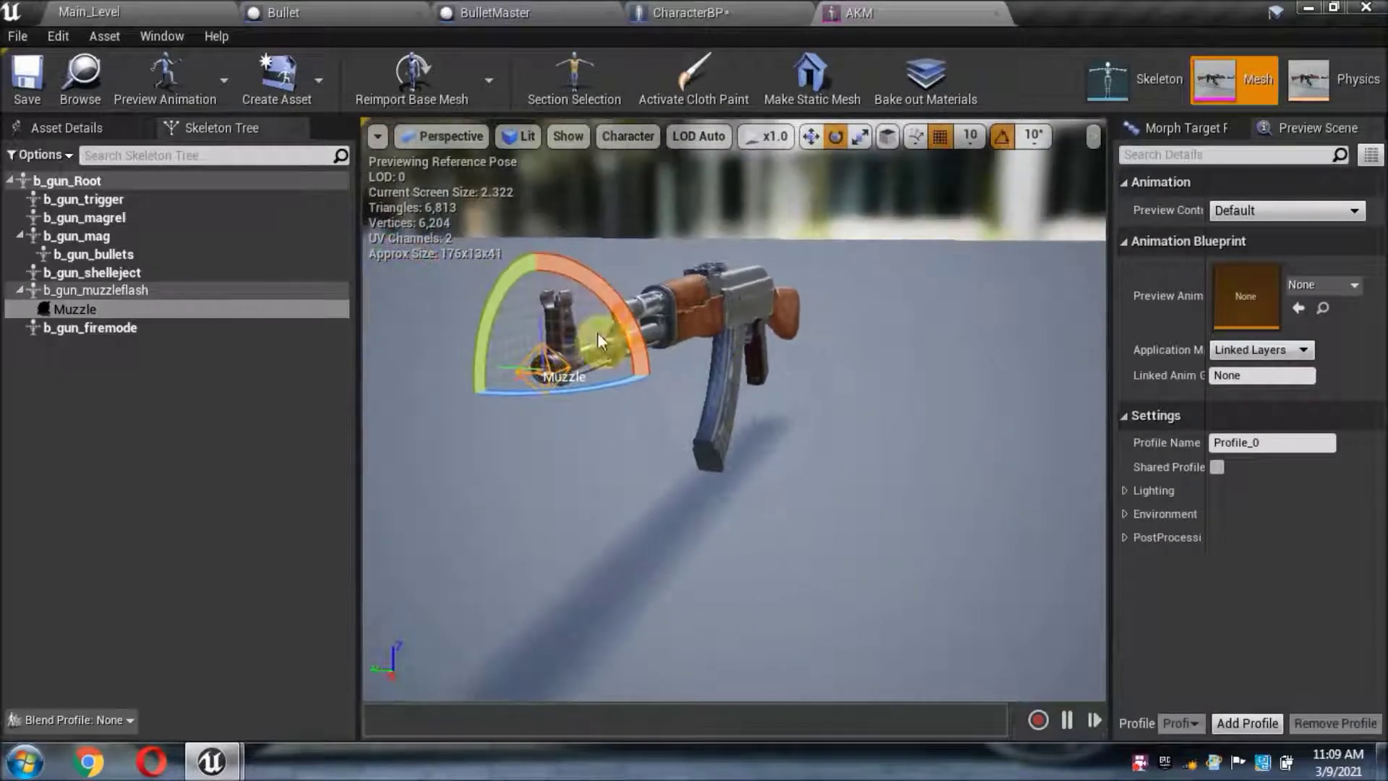
pyautogui.click(89, 312)
pyautogui.click(89, 312)
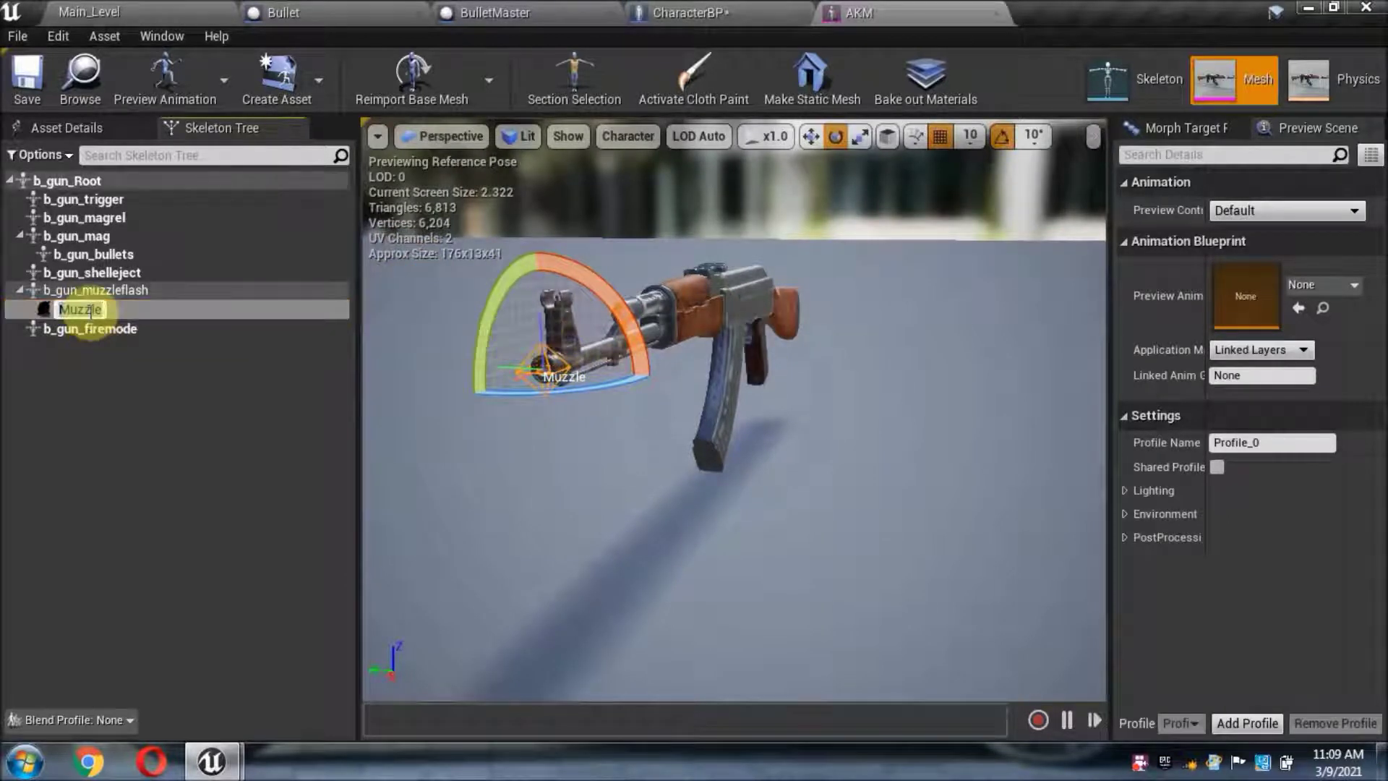
pyautogui.click(84, 405)
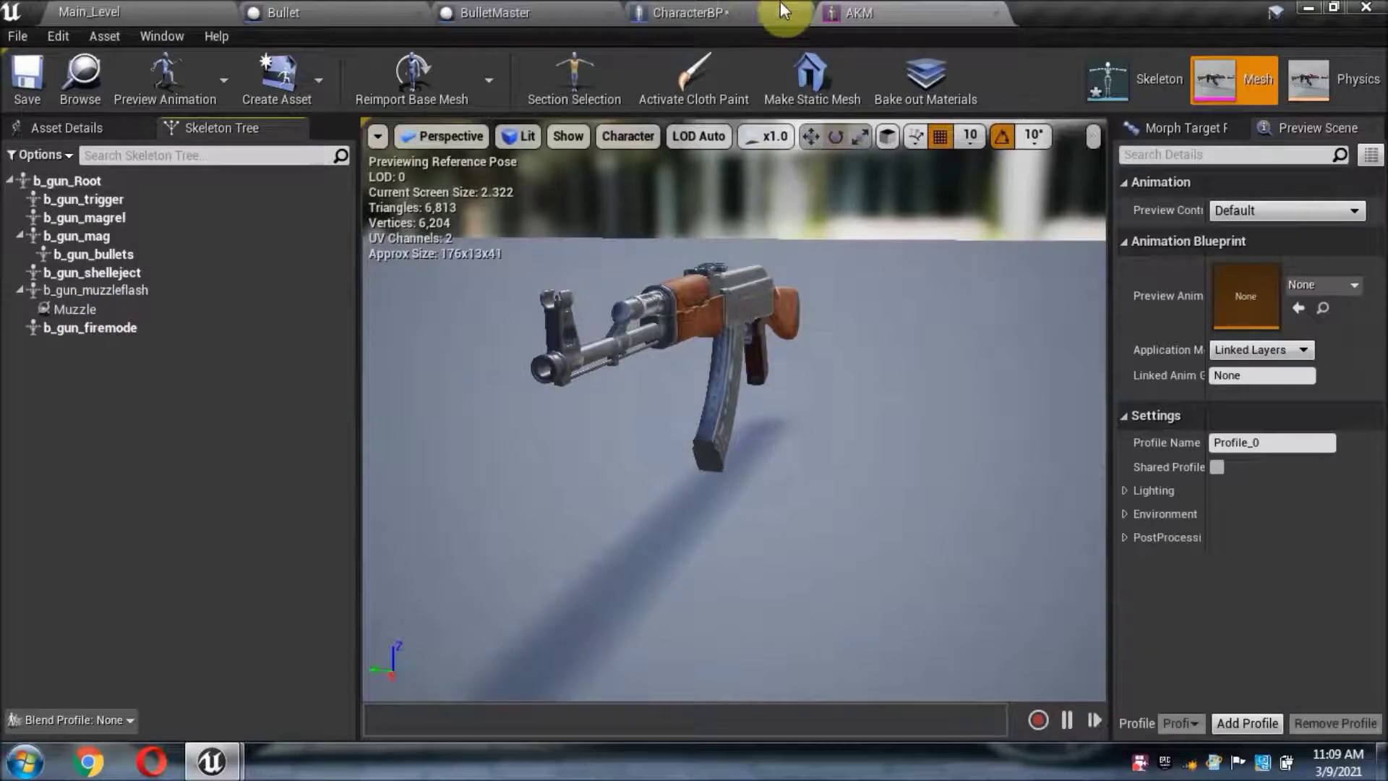
pyautogui.click(692, 10)
# Step: Enter Muzzle as the Get Socket Location node's In Socket Name
pyautogui.scroll(4, 595, 539)
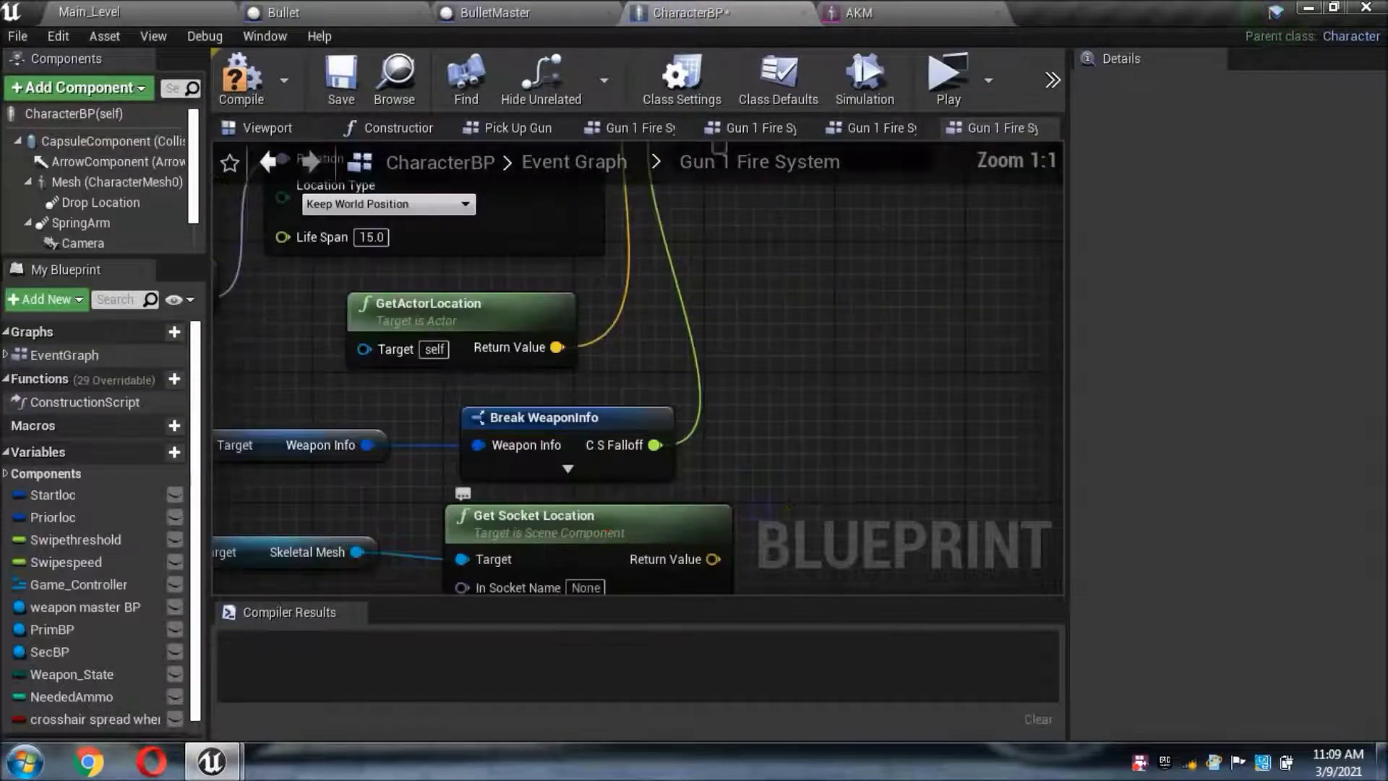
pyautogui.moveTo(595, 538); pyautogui.dragTo(644, 418, button='right')
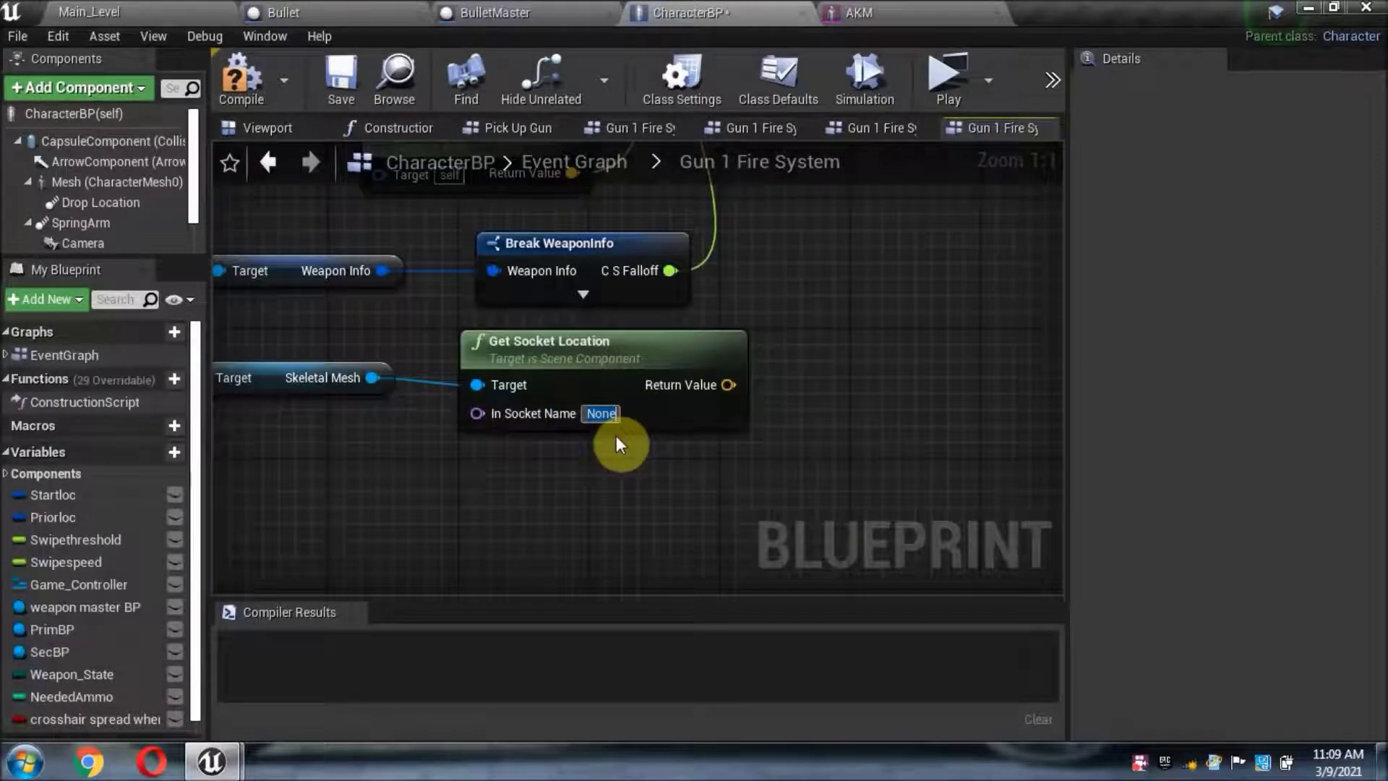
pyautogui.write('Muzzle')
pyautogui.press('Return')
pyautogui.scroll(-1, 782, 452)
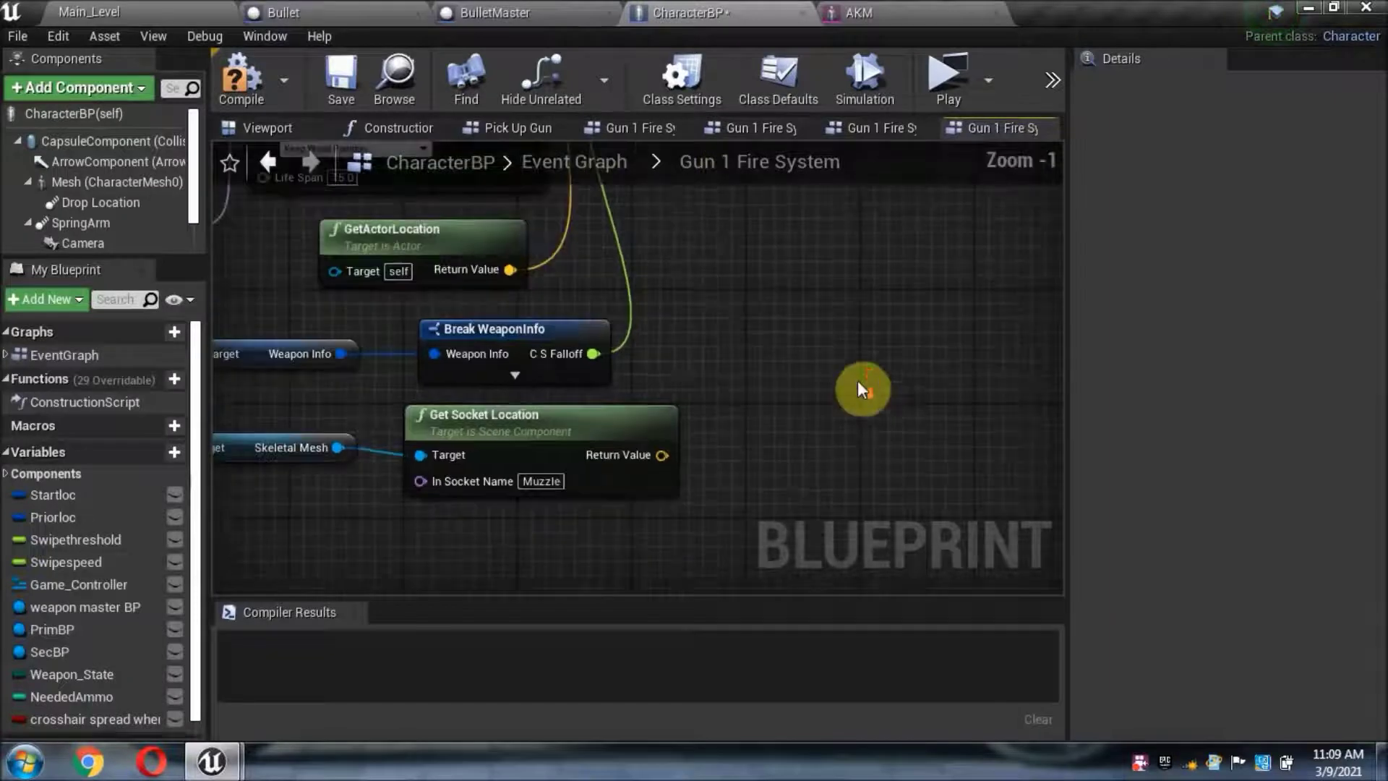
pyautogui.scroll(-2, 858, 388)
pyautogui.moveTo(681, 401)
pyautogui.mouseDown(button='right')
pyautogui.moveTo(967, 387)
pyautogui.moveTo(712, 371)
pyautogui.mouseUp(button='right')
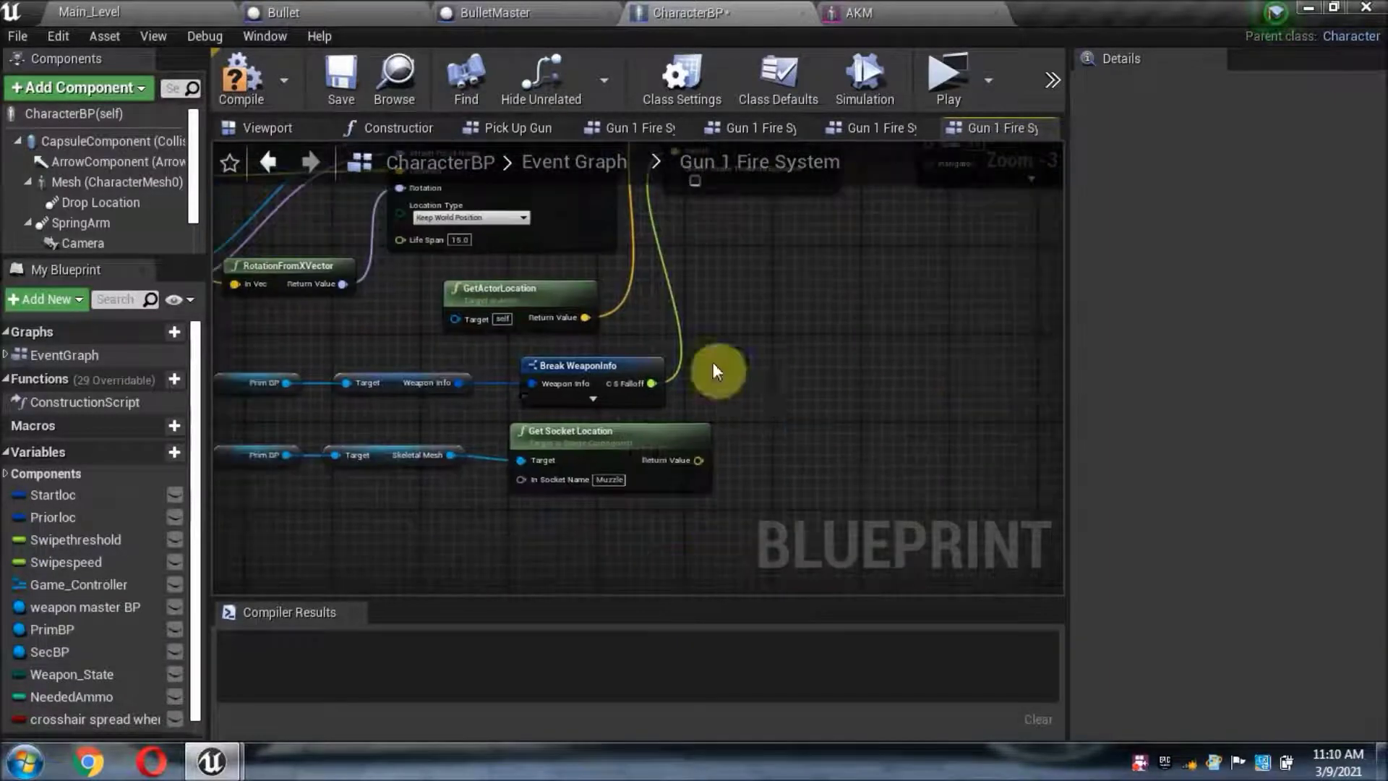
pyautogui.scroll(3, 712, 372)
pyautogui.moveTo(889, 443); pyautogui.dragTo(607, 409, button='right')
pyautogui.moveTo(558, 409); pyautogui.dragTo(641, 417)
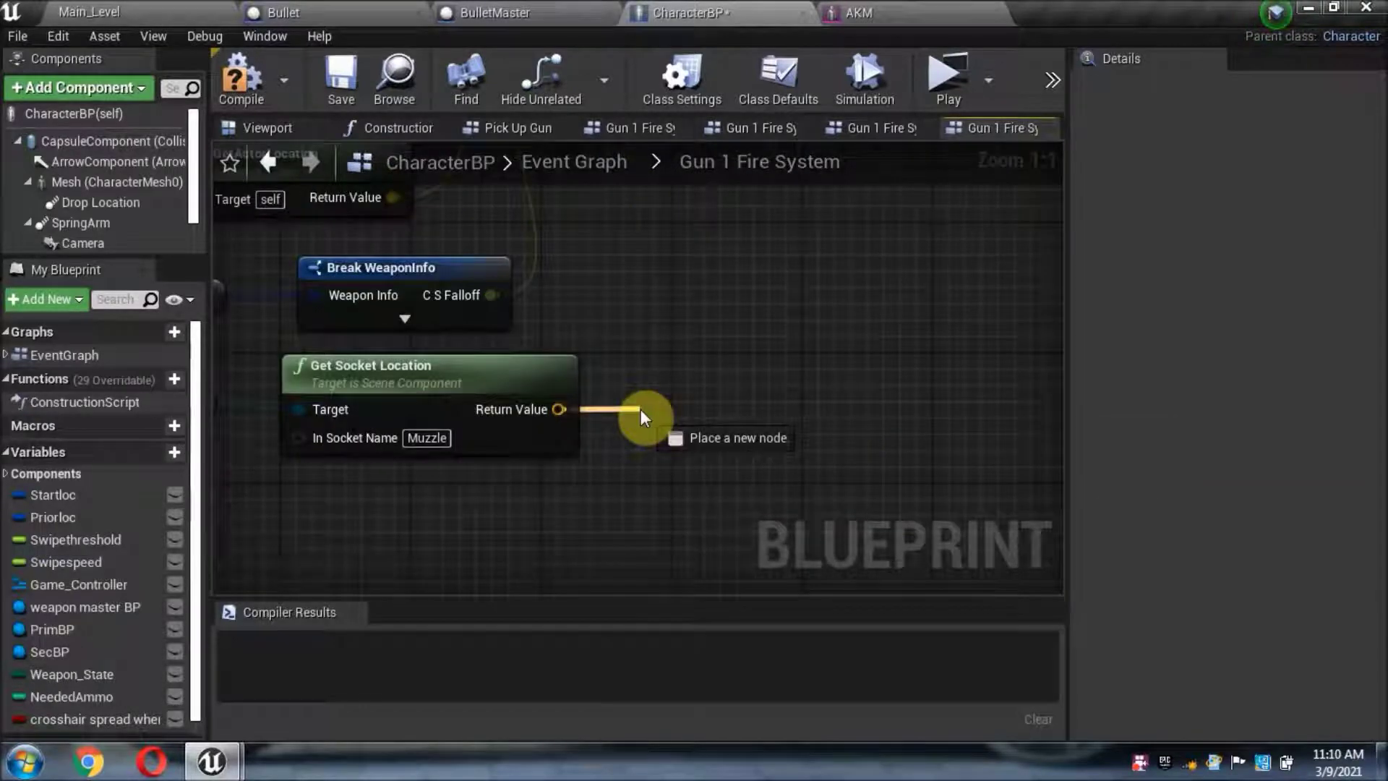
# Step: Add a Make Transform node whose Location comes from the Muzzle socket location
pyautogui.write('make')
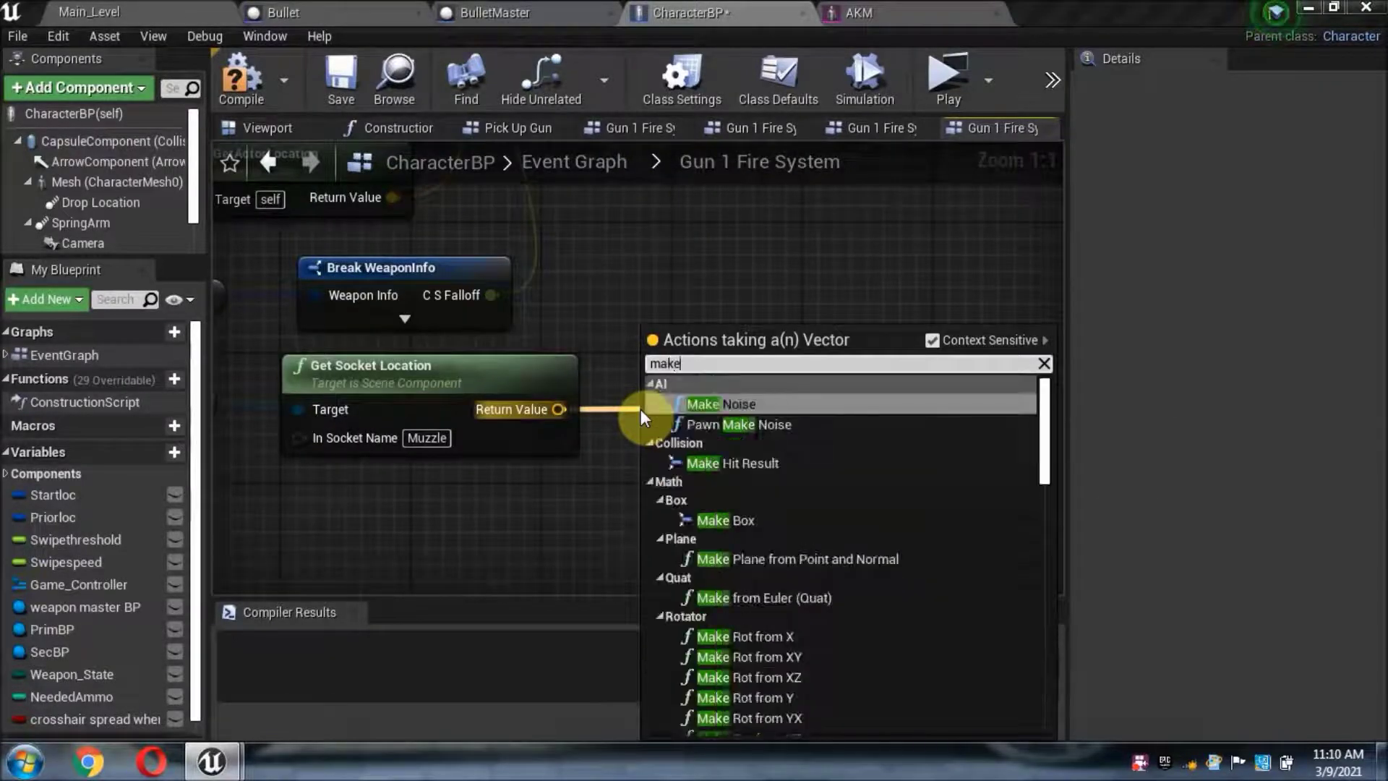
pyautogui.write(' tr')
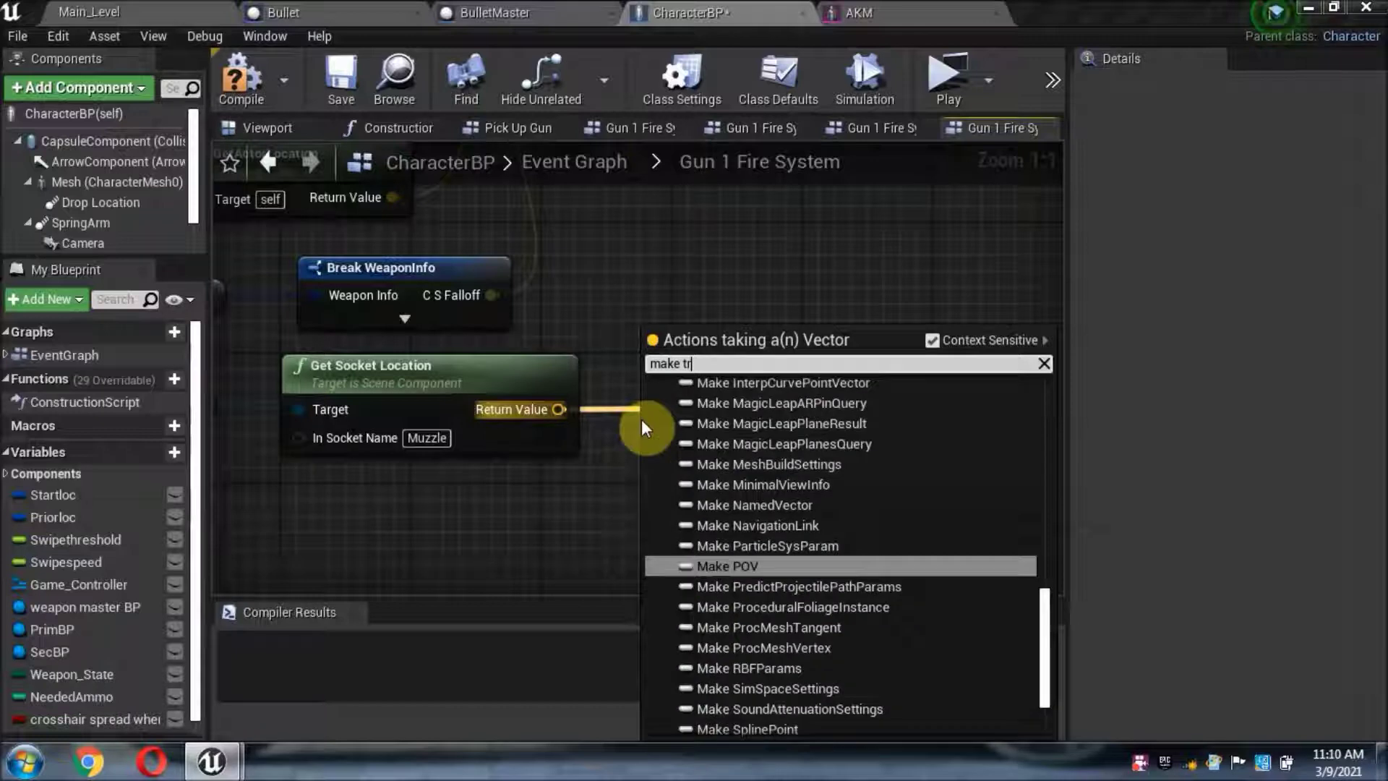
pyautogui.write('a')
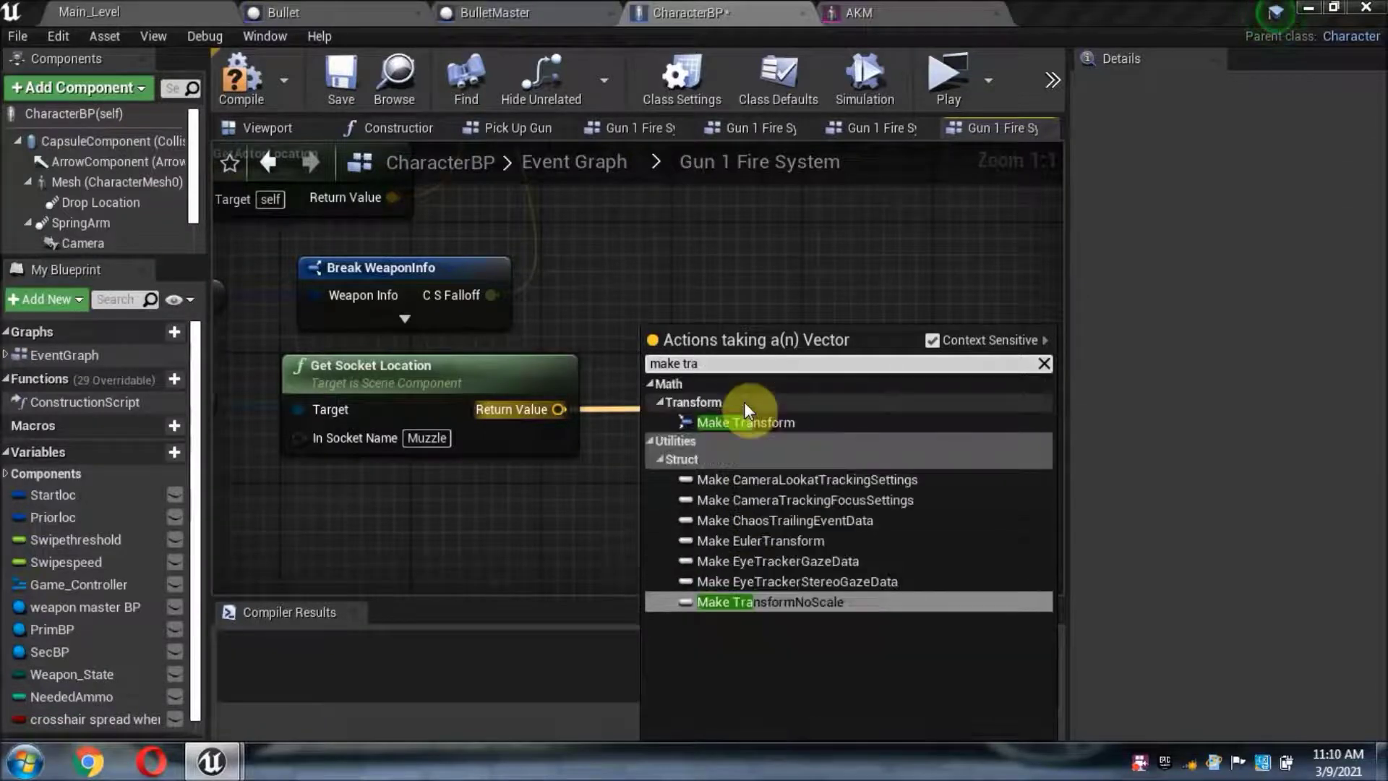
pyautogui.click(767, 421)
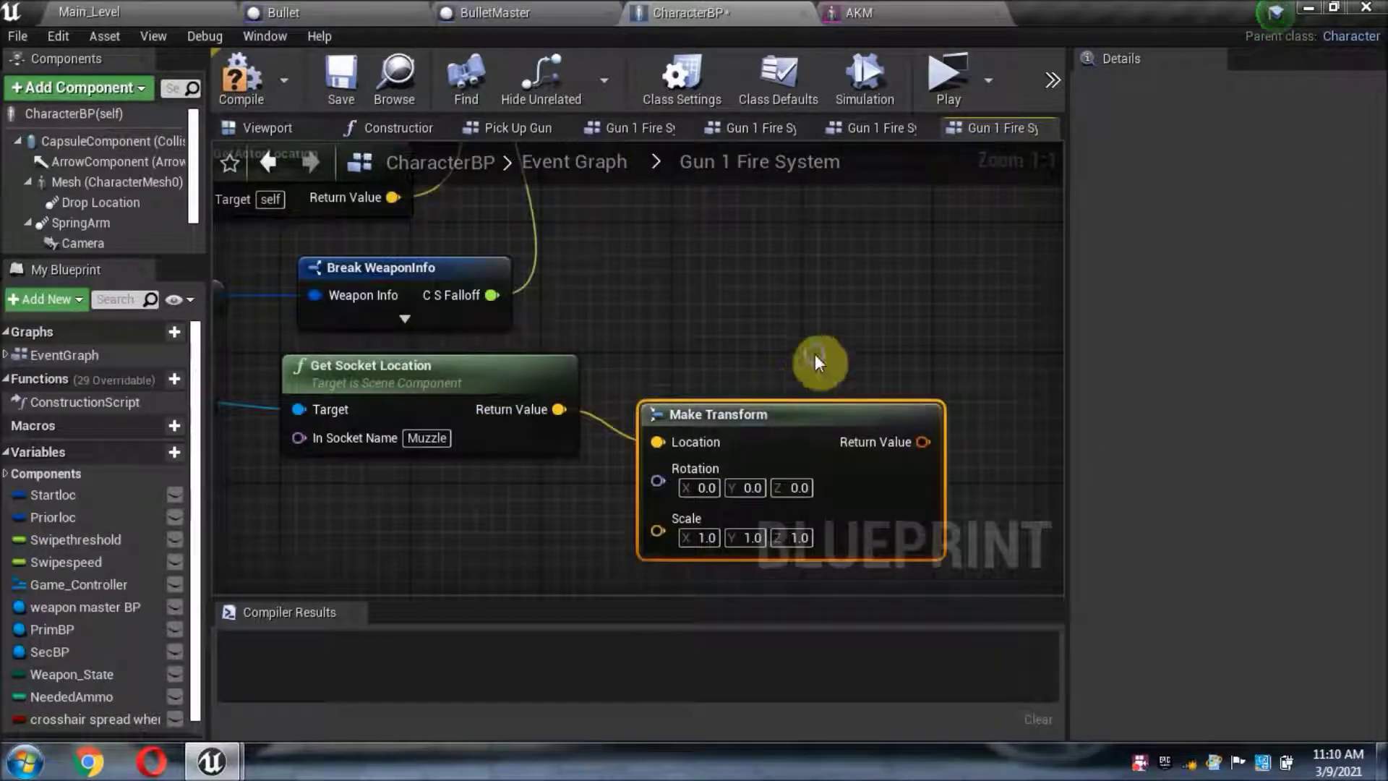
pyautogui.moveTo(815, 362); pyautogui.dragTo(759, 383, button='right')
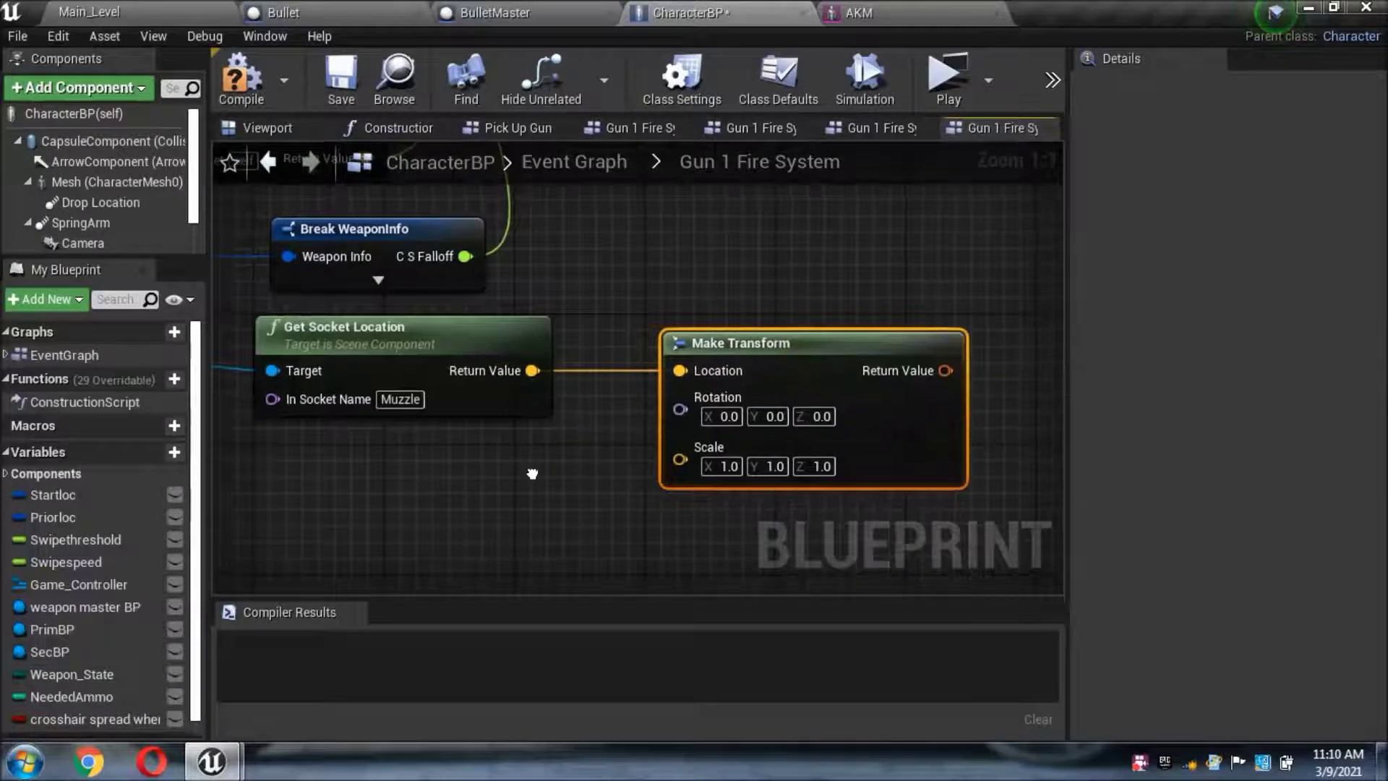
pyautogui.moveTo(532, 473); pyautogui.dragTo(589, 490, button='right')
pyautogui.scroll(-1, 589, 490)
pyautogui.moveTo(358, 343); pyautogui.dragTo(435, 534)
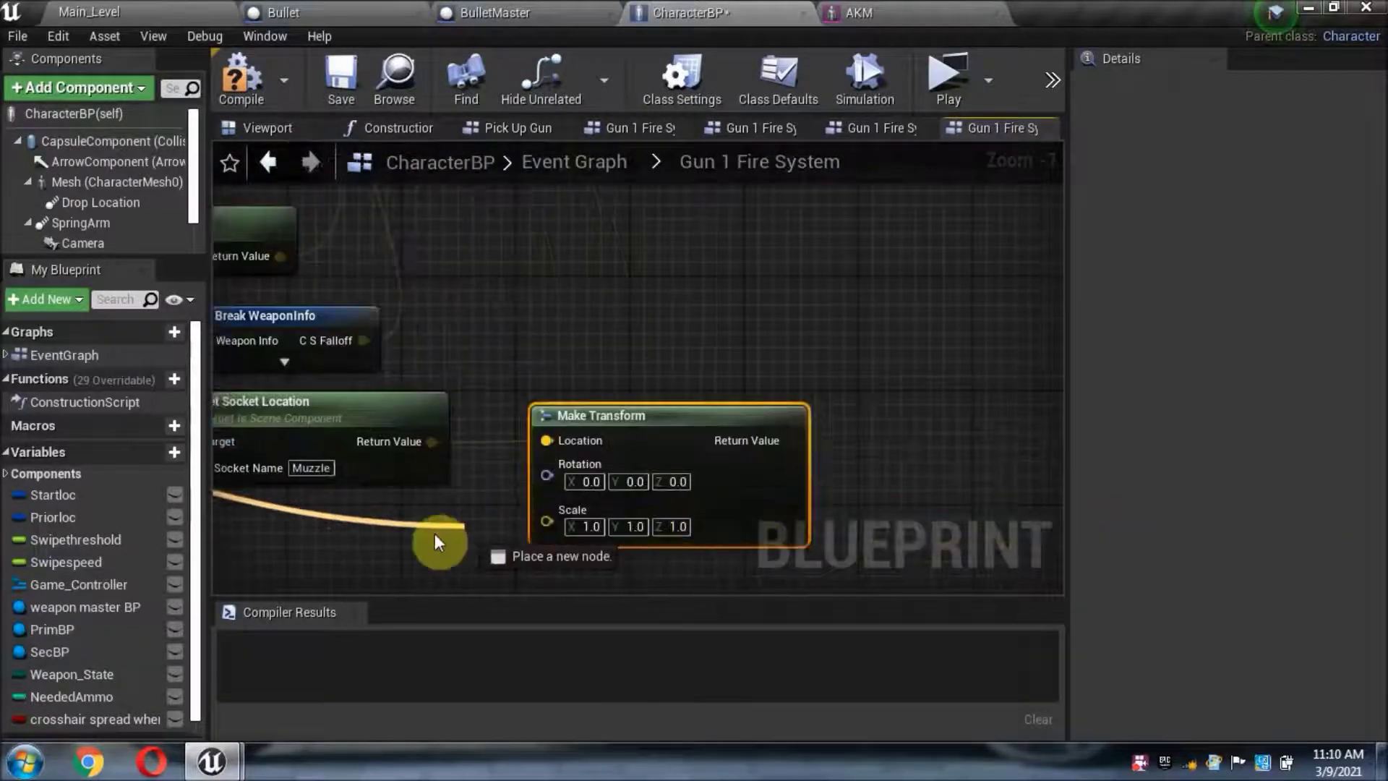
# Step: Add a Find Look at Rotation node feeding Make Transform's Rotation pin
pyautogui.moveTo(435, 535); pyautogui.dragTo(402, 532)
pyautogui.write('l')
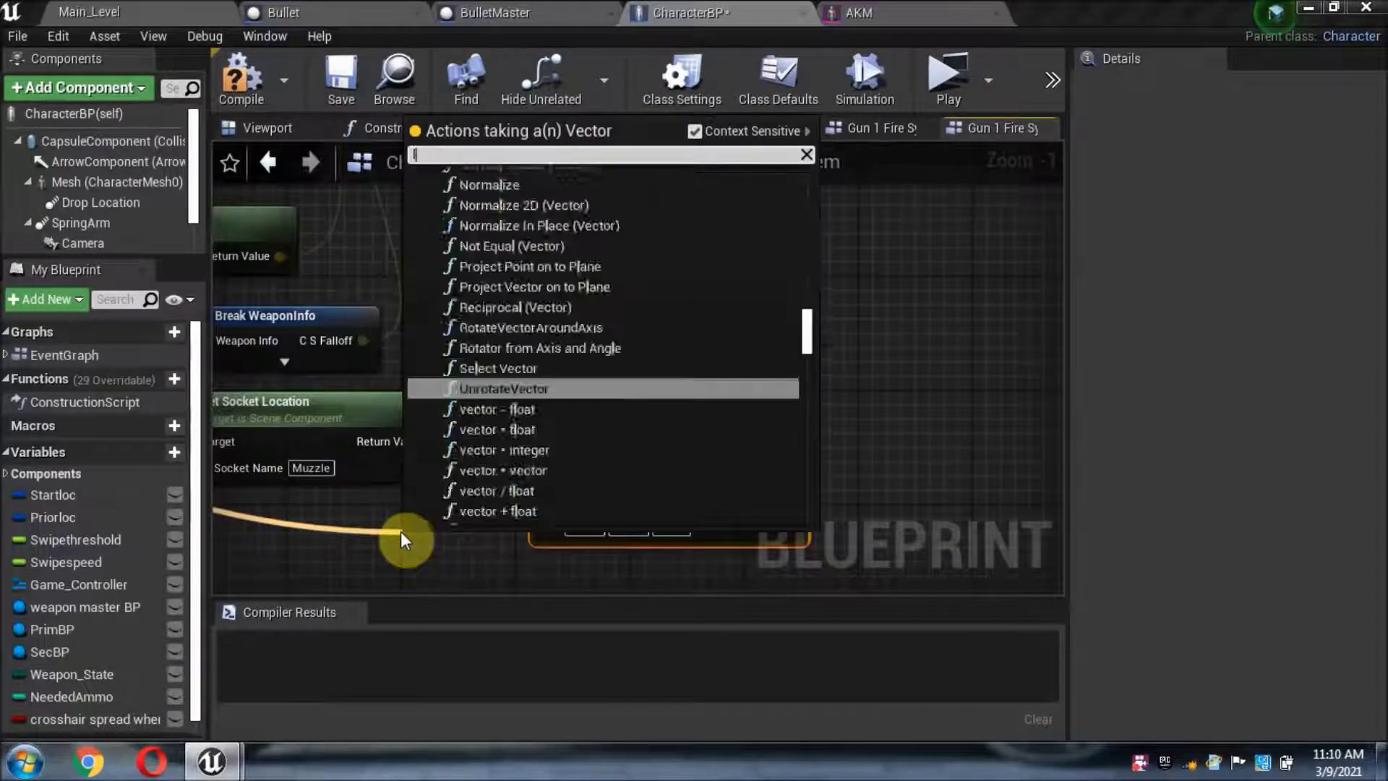
pyautogui.write('oo')
pyautogui.click(528, 217)
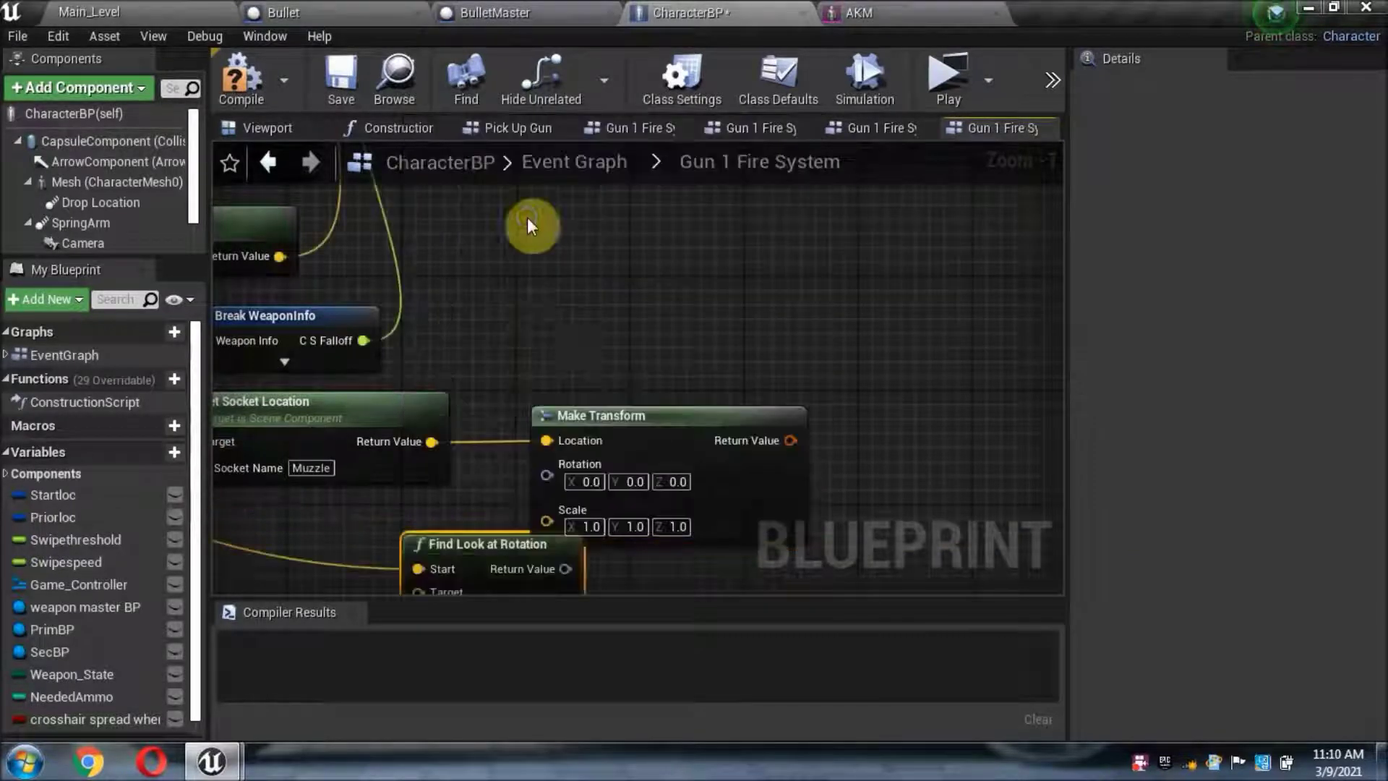
pyautogui.moveTo(493, 469); pyautogui.dragTo(433, 453)
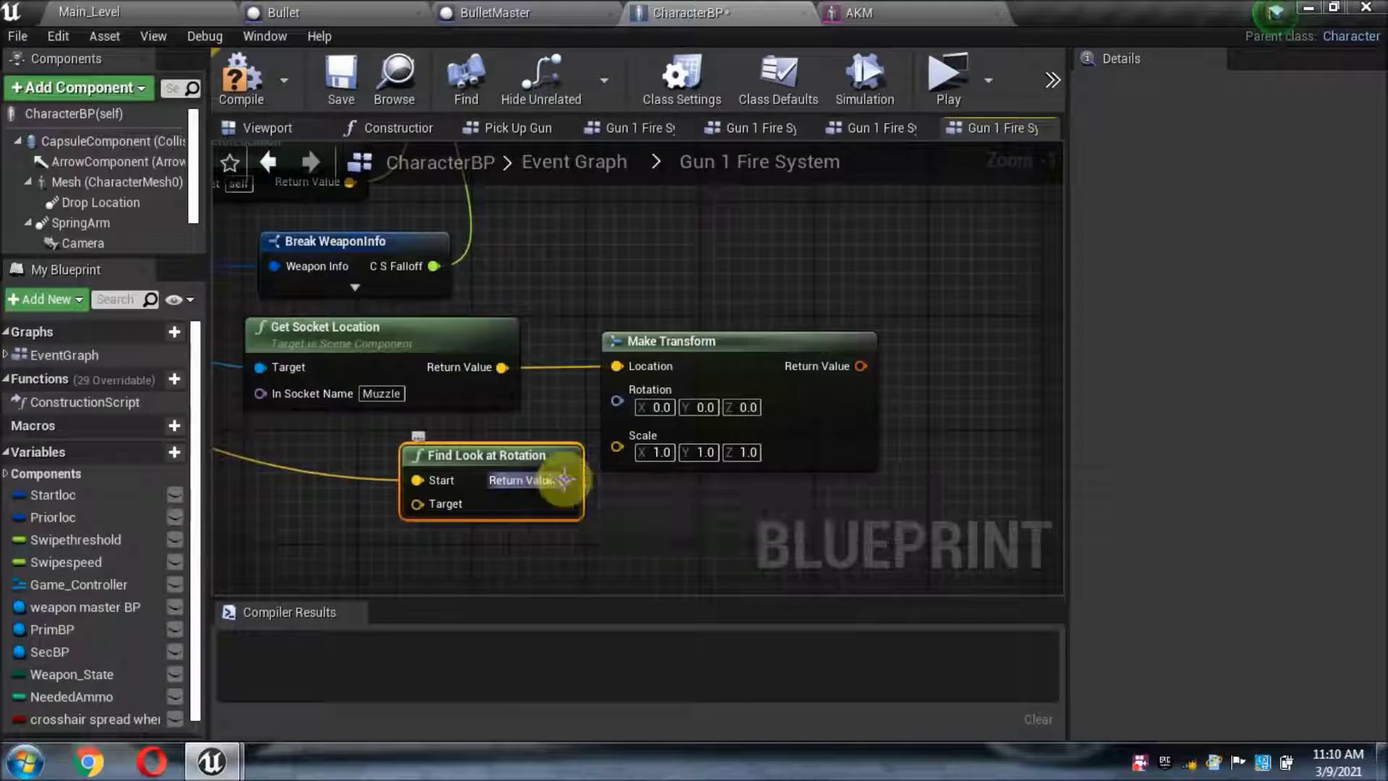
pyautogui.moveTo(565, 480); pyautogui.dragTo(616, 389)
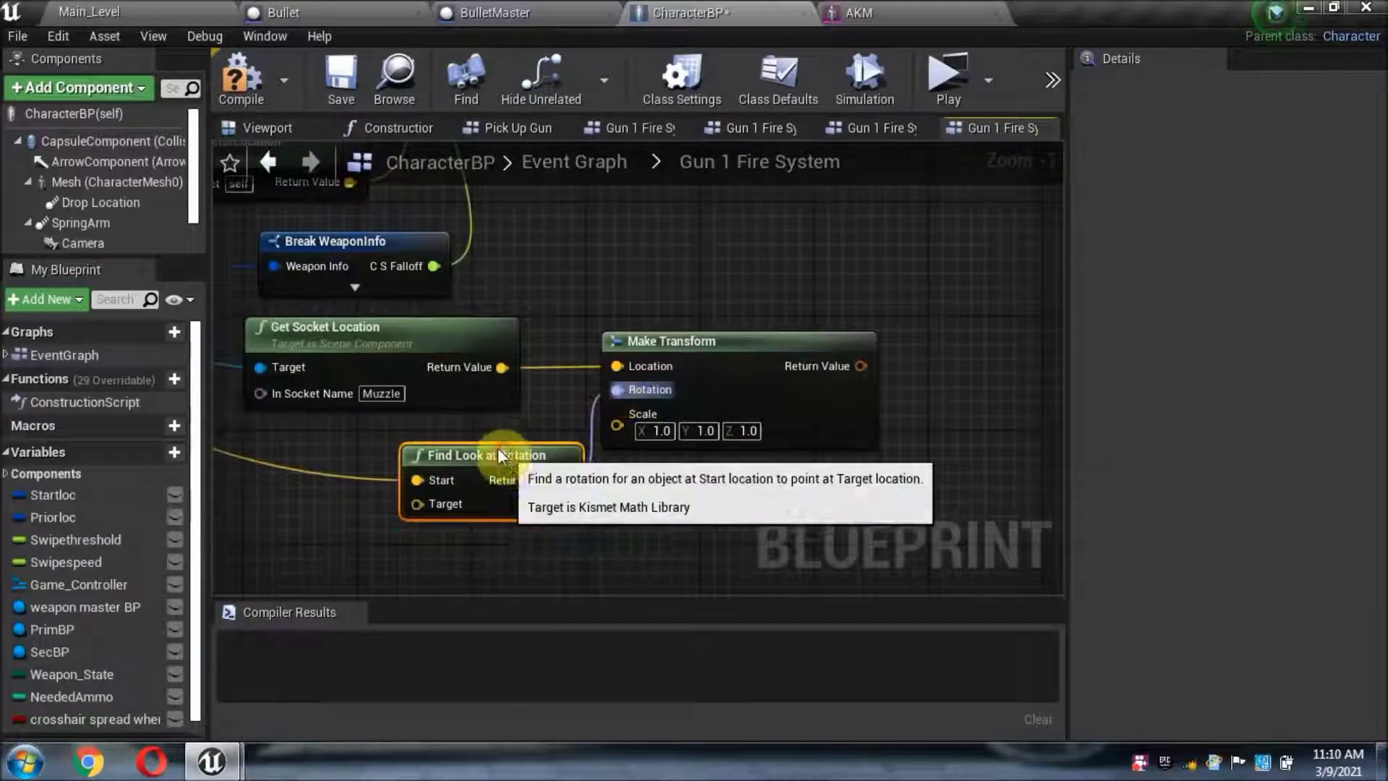
pyautogui.moveTo(497, 448); pyautogui.dragTo(464, 435)
# Step: Connect the Muzzle socket location into Find Look at Rotation's Start pin
pyautogui.moveTo(573, 507); pyautogui.dragTo(727, 542, button='right')
pyautogui.scroll(-1, 675, 535)
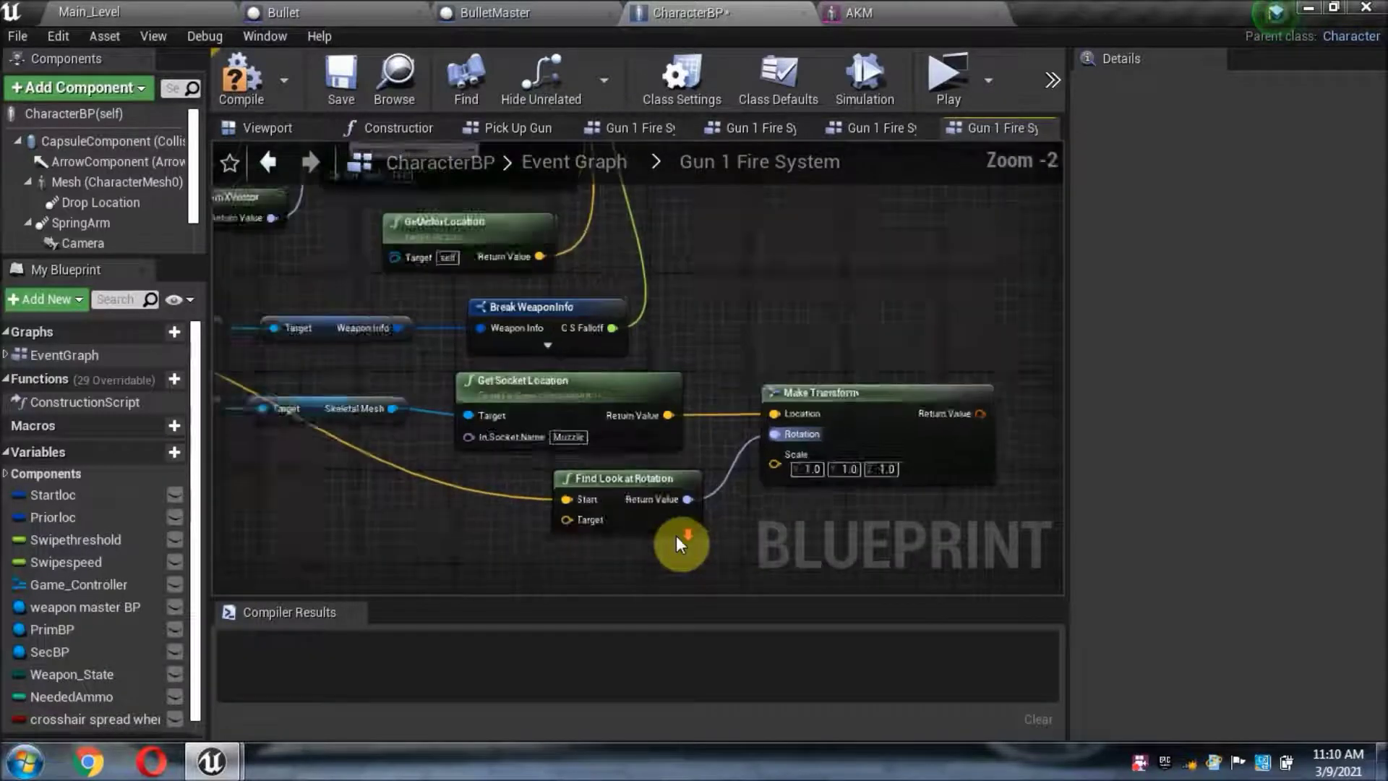
pyautogui.scroll(-1, 814, 365)
pyautogui.moveTo(815, 366); pyautogui.dragTo(705, 375, button='right')
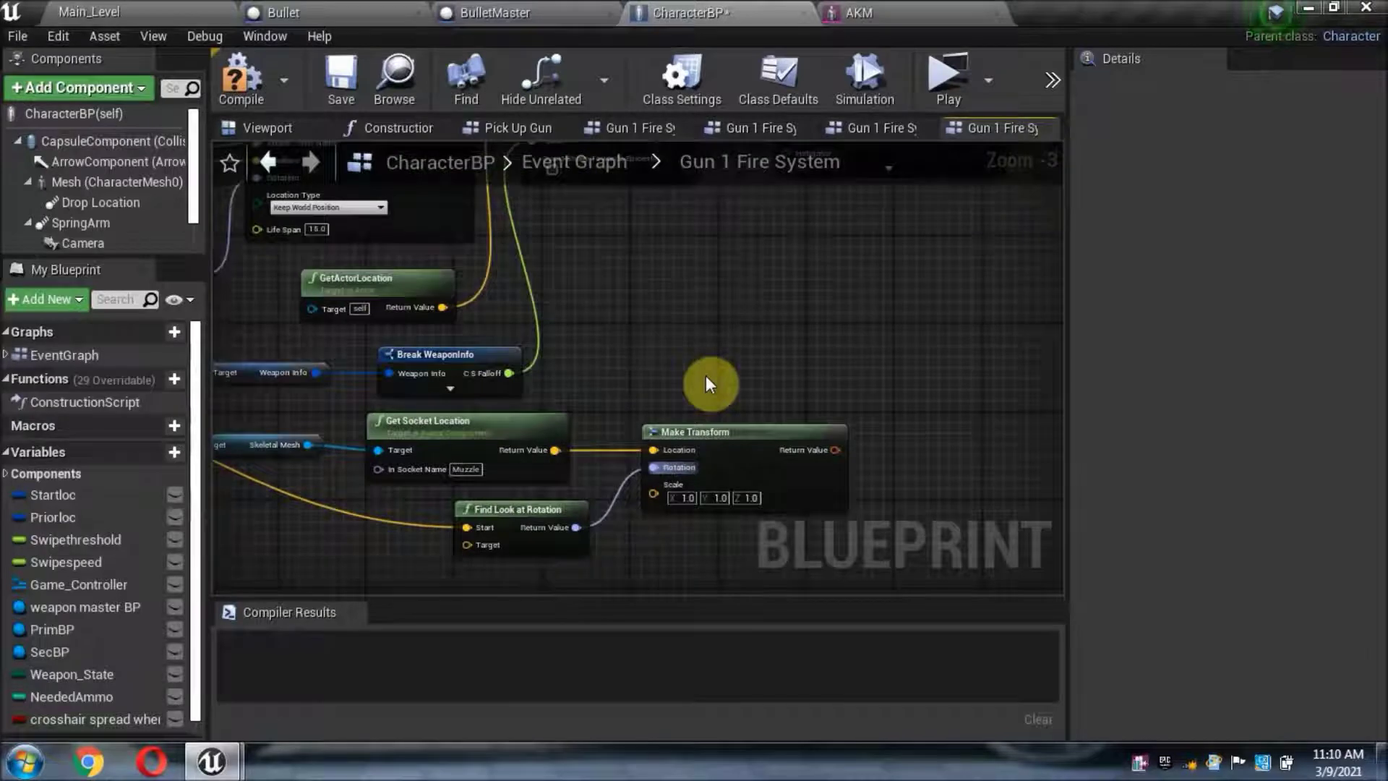
pyautogui.scroll(1, 546, 441)
pyautogui.scroll(2, 596, 413)
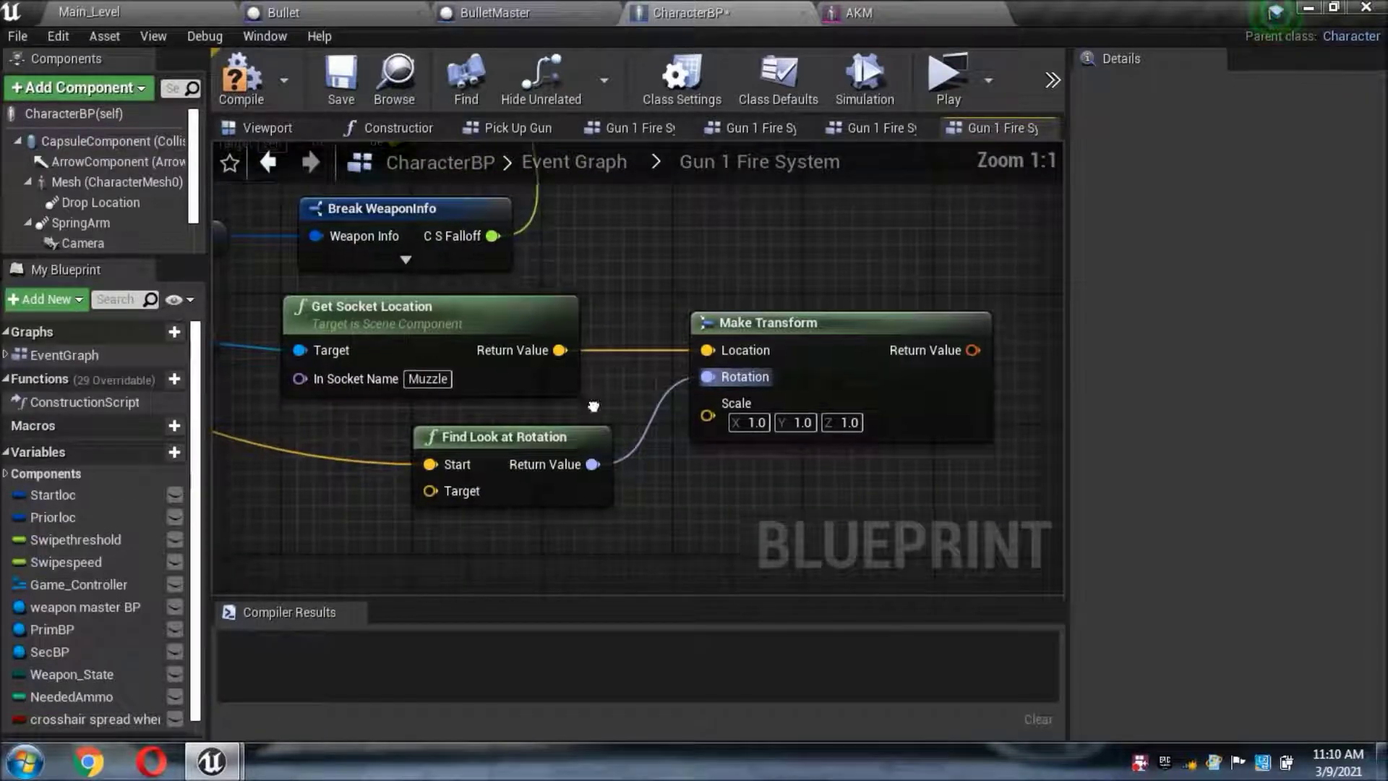
pyautogui.moveTo(596, 414); pyautogui.dragTo(653, 372, button='right')
pyautogui.moveTo(618, 311); pyautogui.dragTo(488, 423)
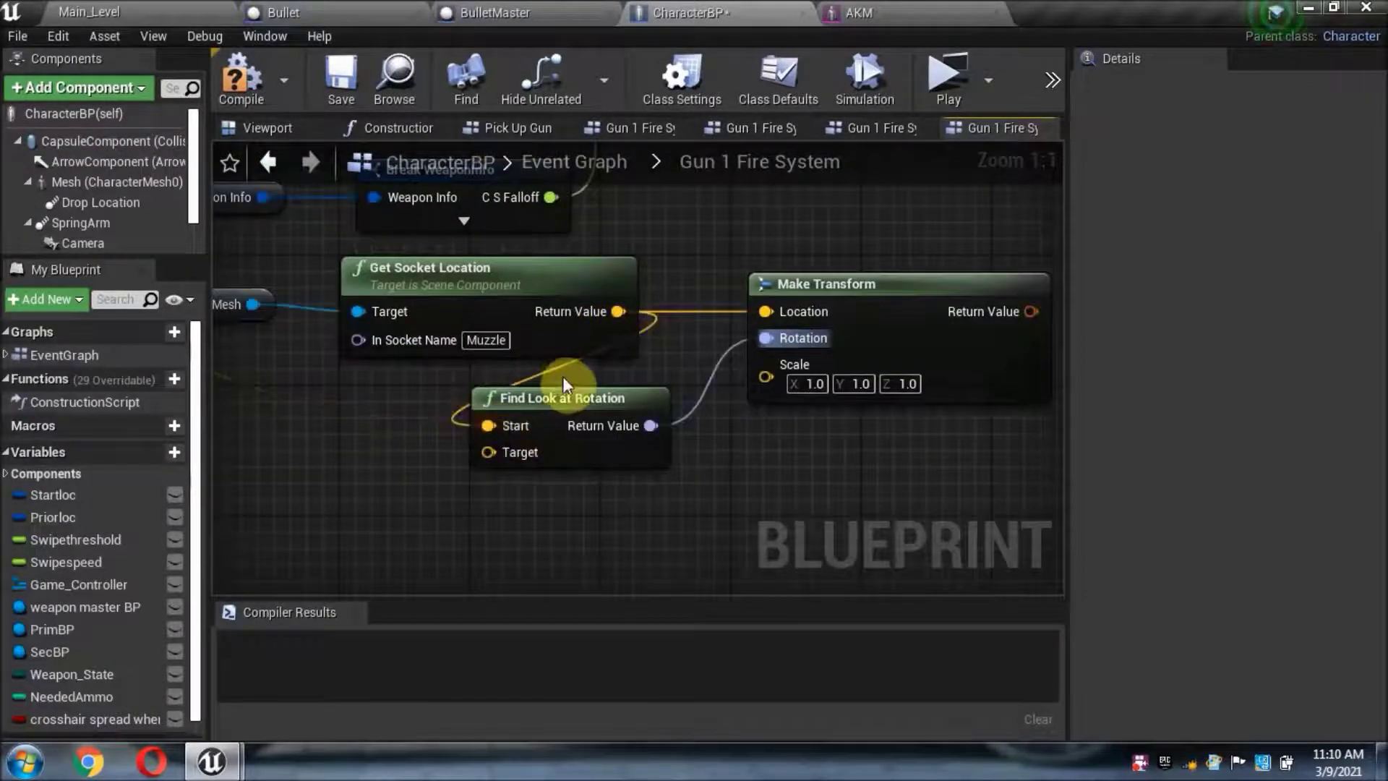
pyautogui.scroll(-2, 410, 415)
pyautogui.moveTo(527, 414); pyautogui.dragTo(589, 455, button='right')
pyautogui.moveTo(427, 310)
pyautogui.mouseDown()
pyautogui.moveTo(711, 481)
pyautogui.moveTo(980, 503)
pyautogui.mouseUp()
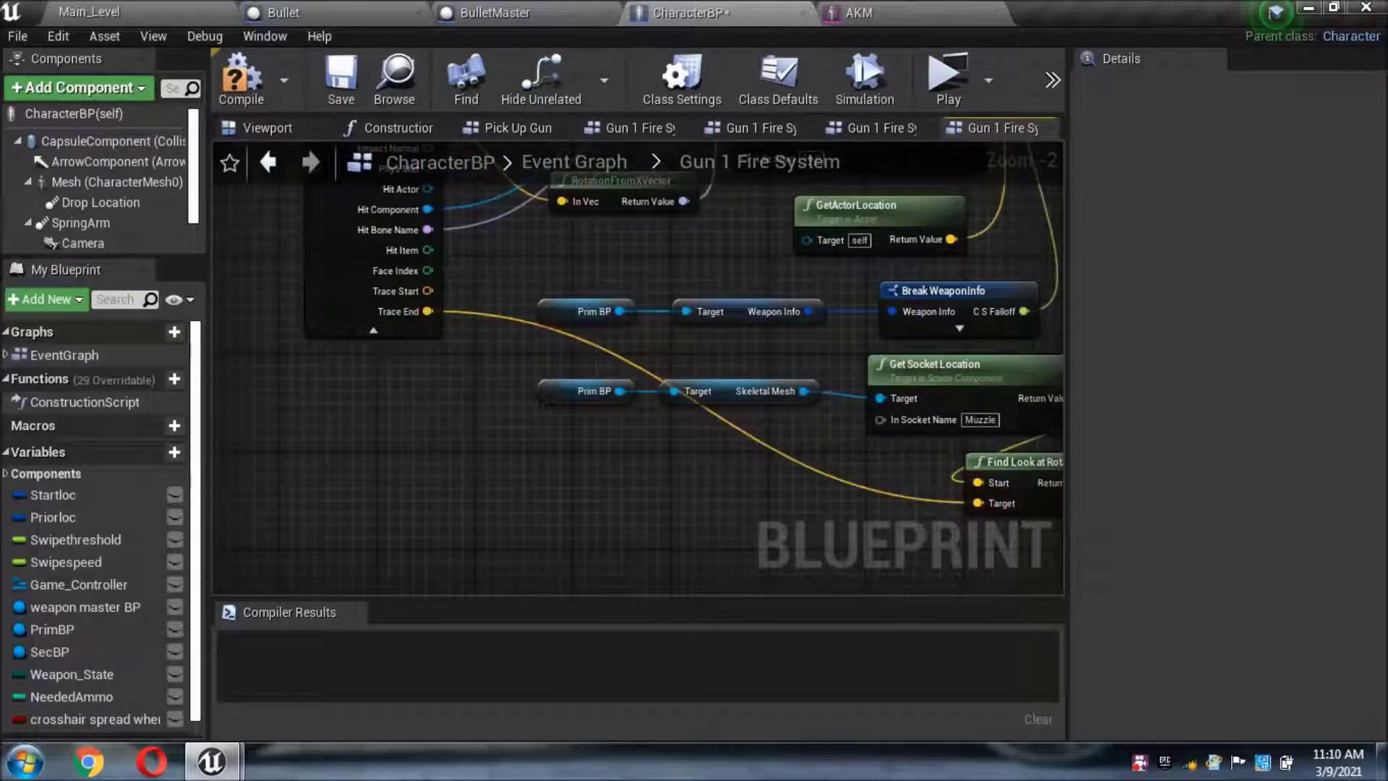
# Step: Wire Trace End to the look-at Target and Make Transform into the Bullet's Spawn Transform
pyautogui.moveTo(966, 577); pyautogui.dragTo(659, 565, button='right')
pyautogui.moveTo(755, 477); pyautogui.dragTo(829, 502)
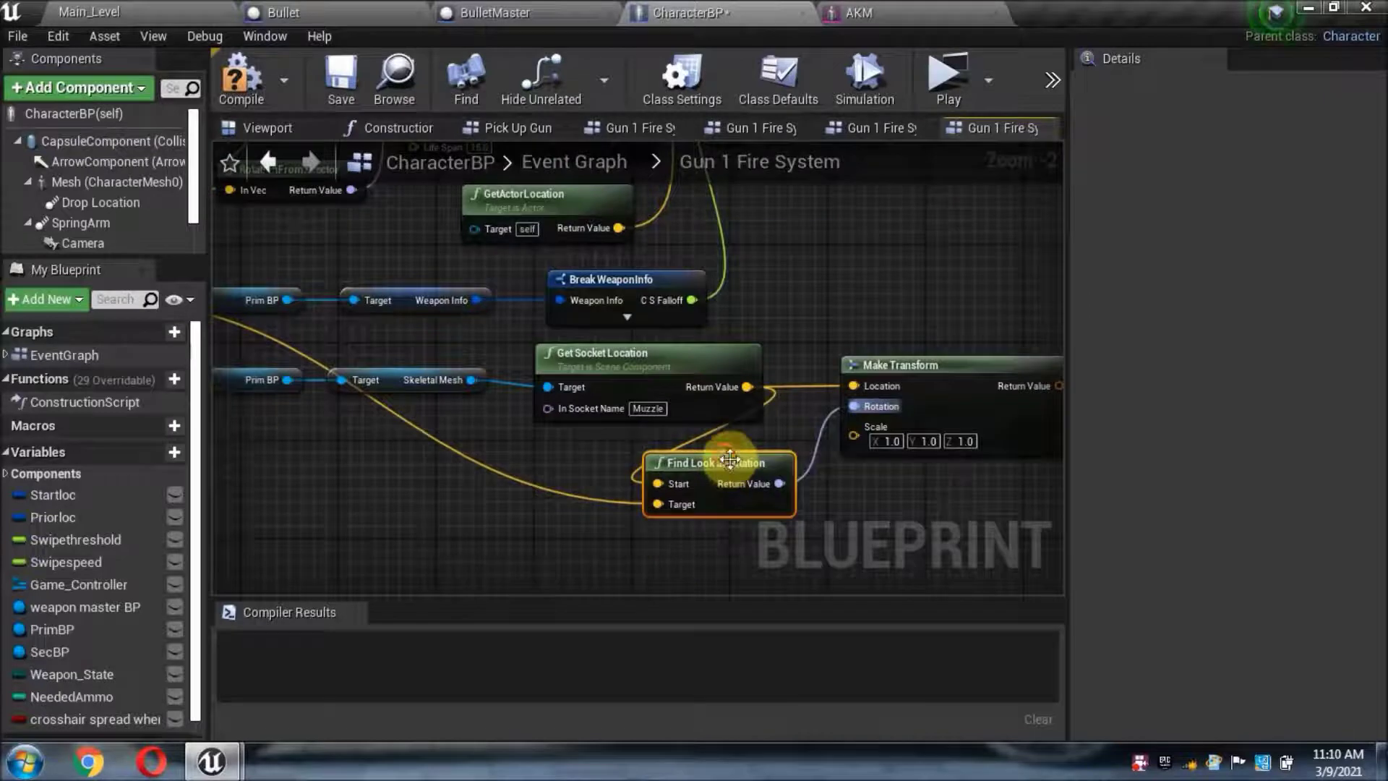
pyautogui.moveTo(914, 425); pyautogui.dragTo(712, 455, button='right')
pyautogui.moveTo(748, 418); pyautogui.dragTo(763, 320)
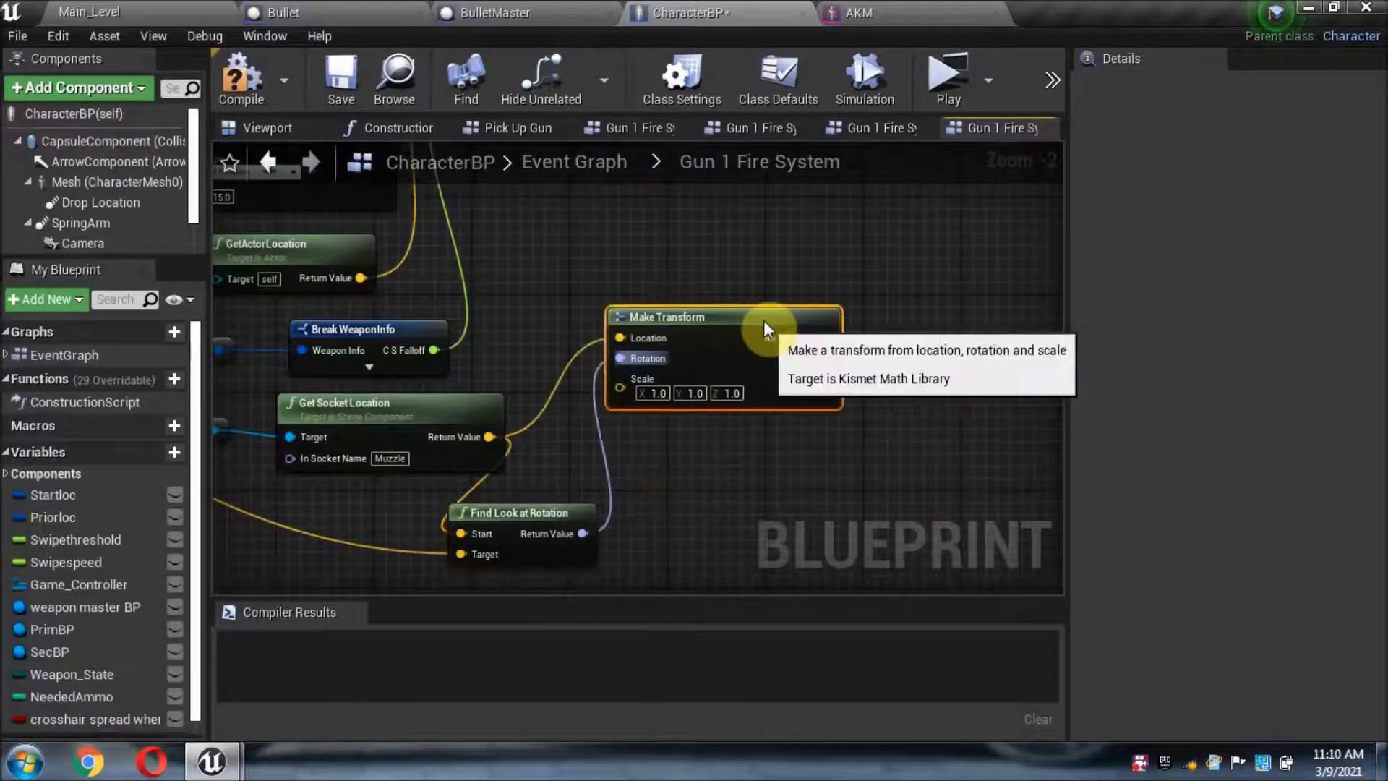
pyautogui.scroll(-2, 799, 390)
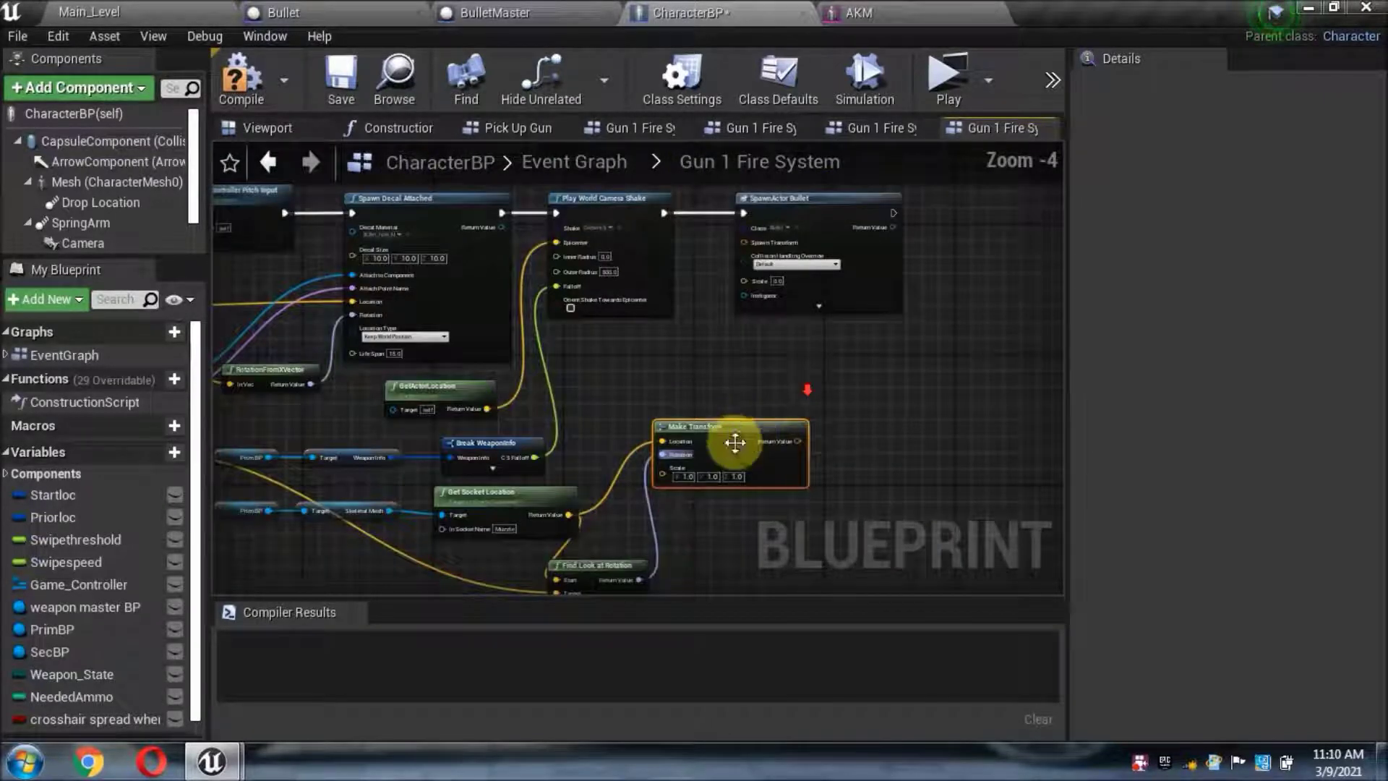
pyautogui.moveTo(626, 573); pyautogui.dragTo(669, 498)
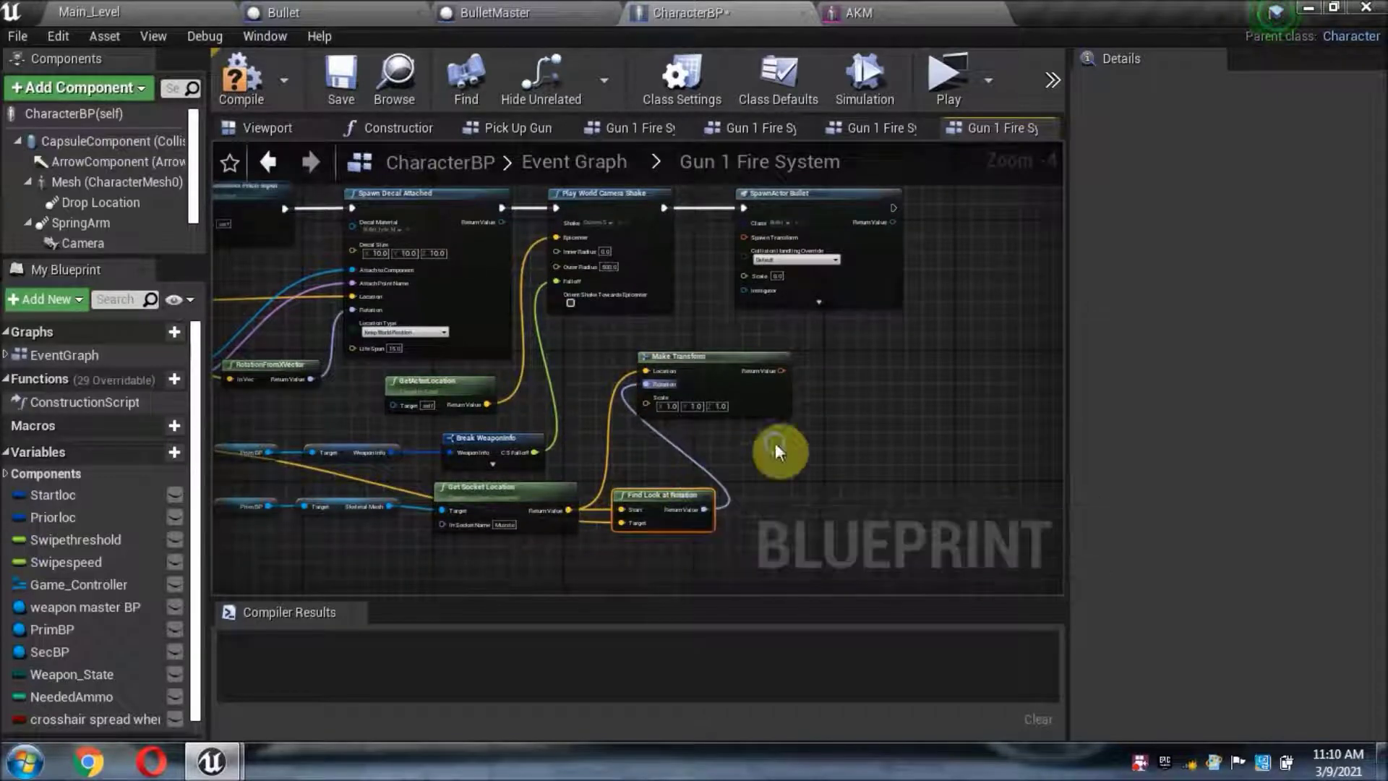
pyautogui.moveTo(766, 370); pyautogui.dragTo(661, 403, button='right')
pyautogui.moveTo(676, 404); pyautogui.dragTo(641, 276)
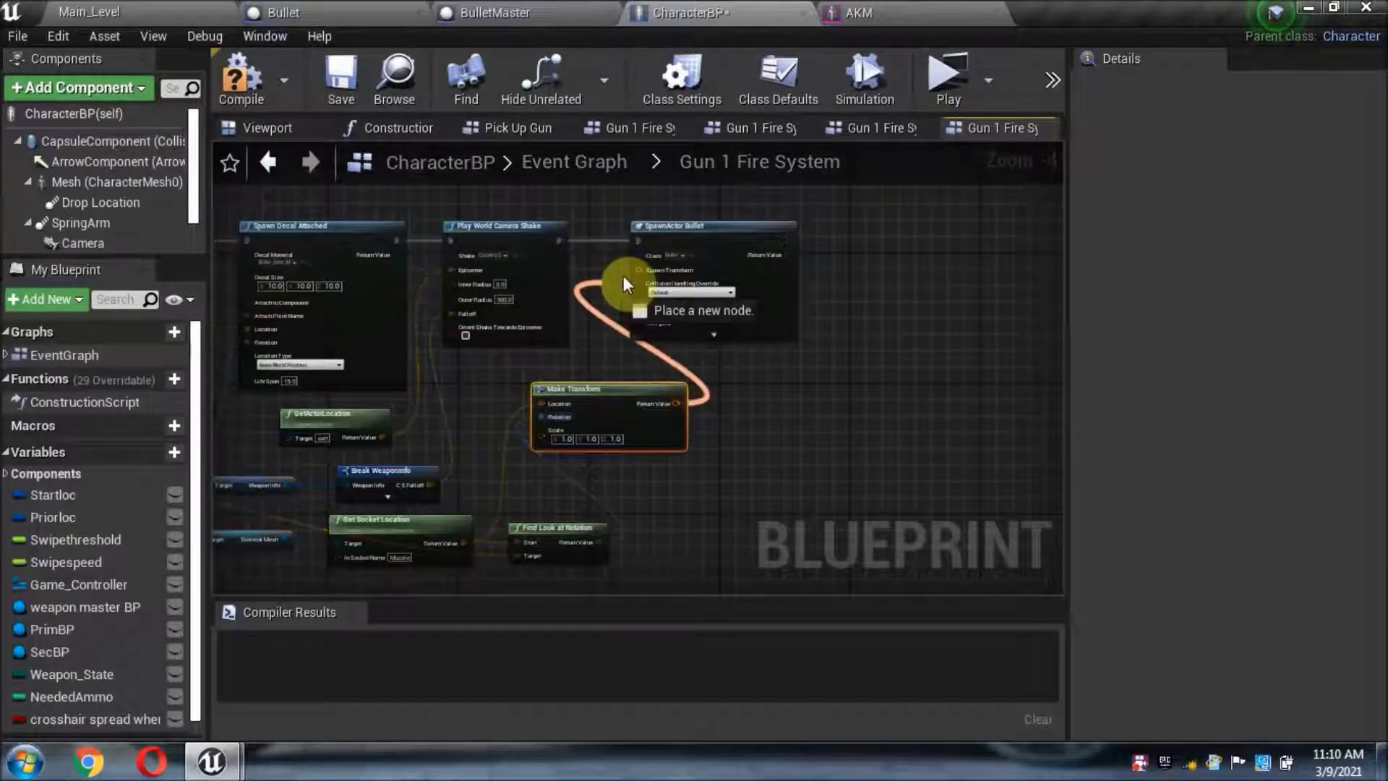
# Step: Set the spawned Bullet's scale to 5, then compile and save CharacterBP
pyautogui.scroll(3, 654, 260)
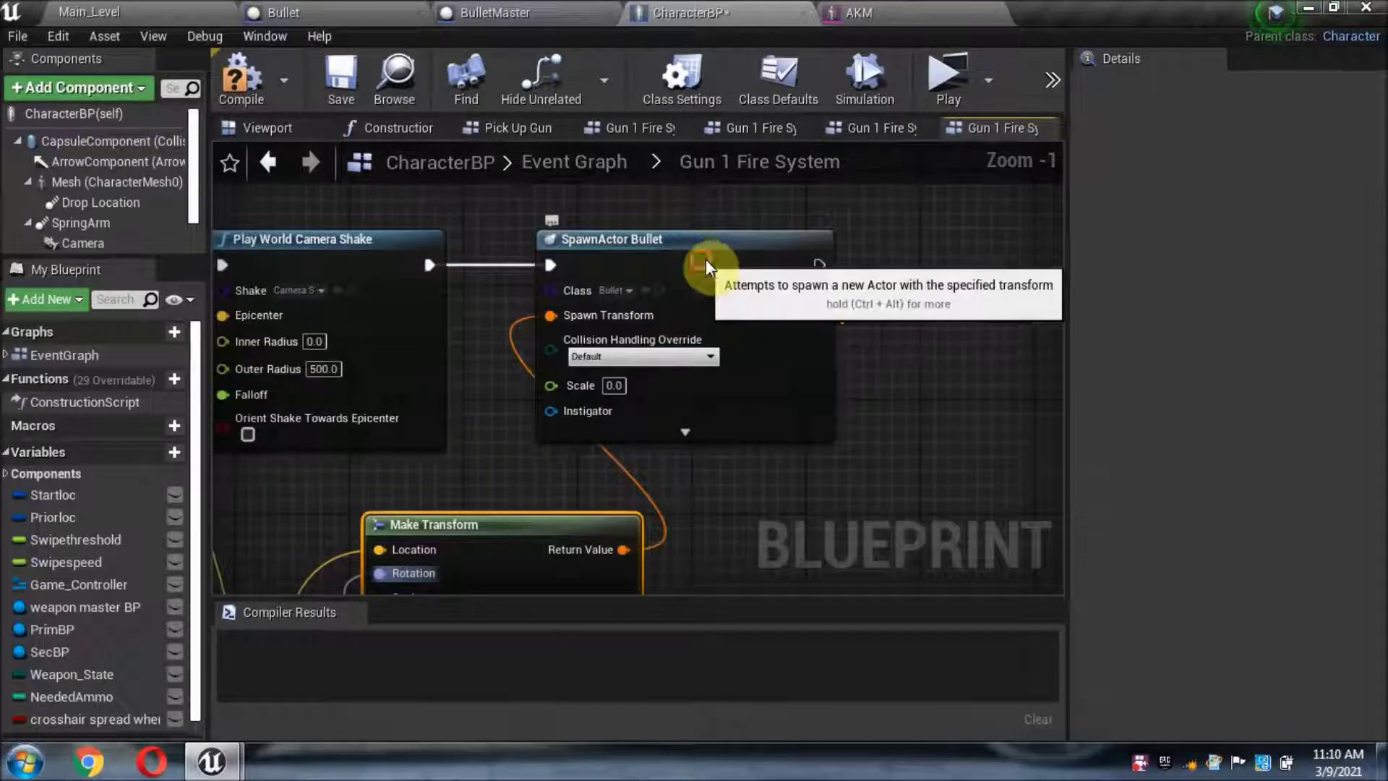
pyautogui.moveTo(775, 262)
pyautogui.mouseDown(button='right')
pyautogui.moveTo(753, 500)
pyautogui.moveTo(780, 372)
pyautogui.moveTo(656, 602)
pyautogui.mouseUp(button='right')
pyautogui.scroll(2, 620, 363)
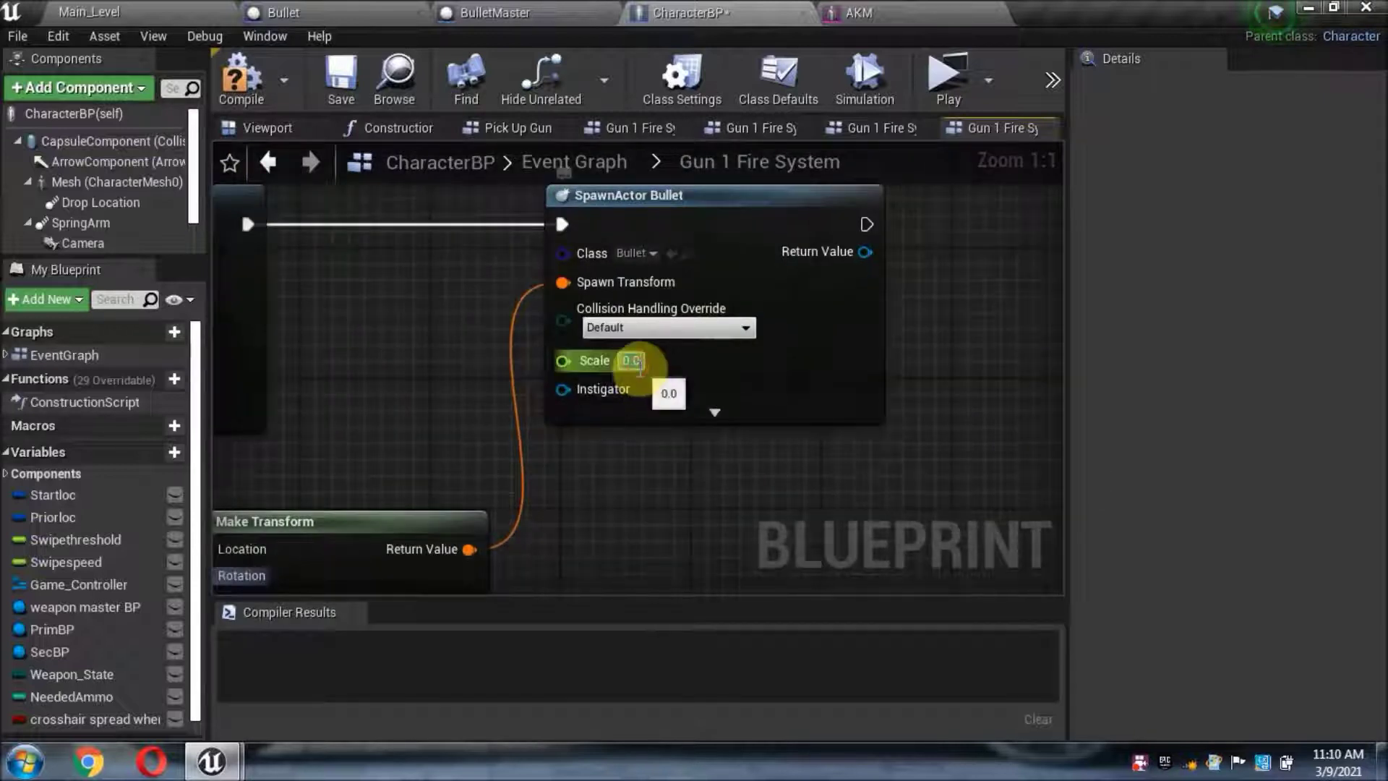
pyautogui.write('5')
pyautogui.press('Return')
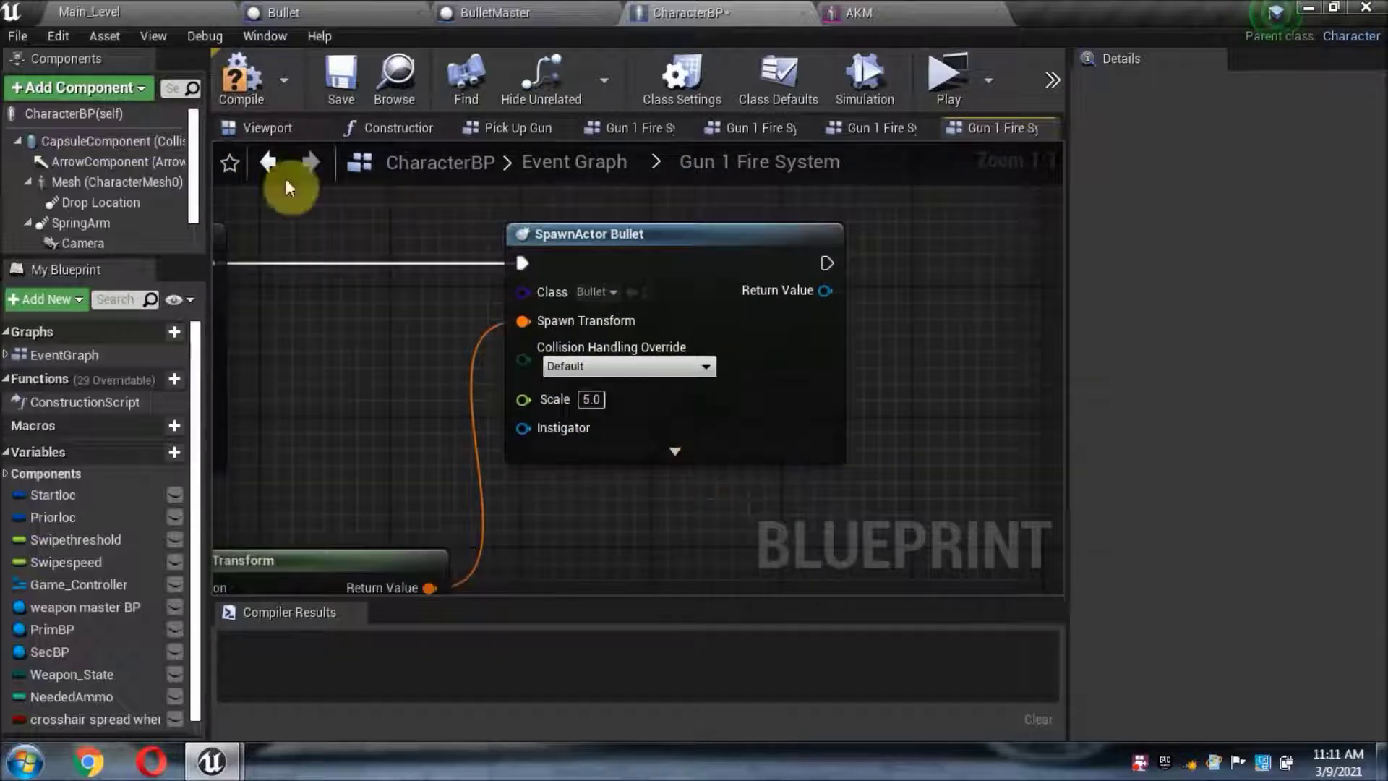
pyautogui.click(253, 101)
pyautogui.click(346, 75)
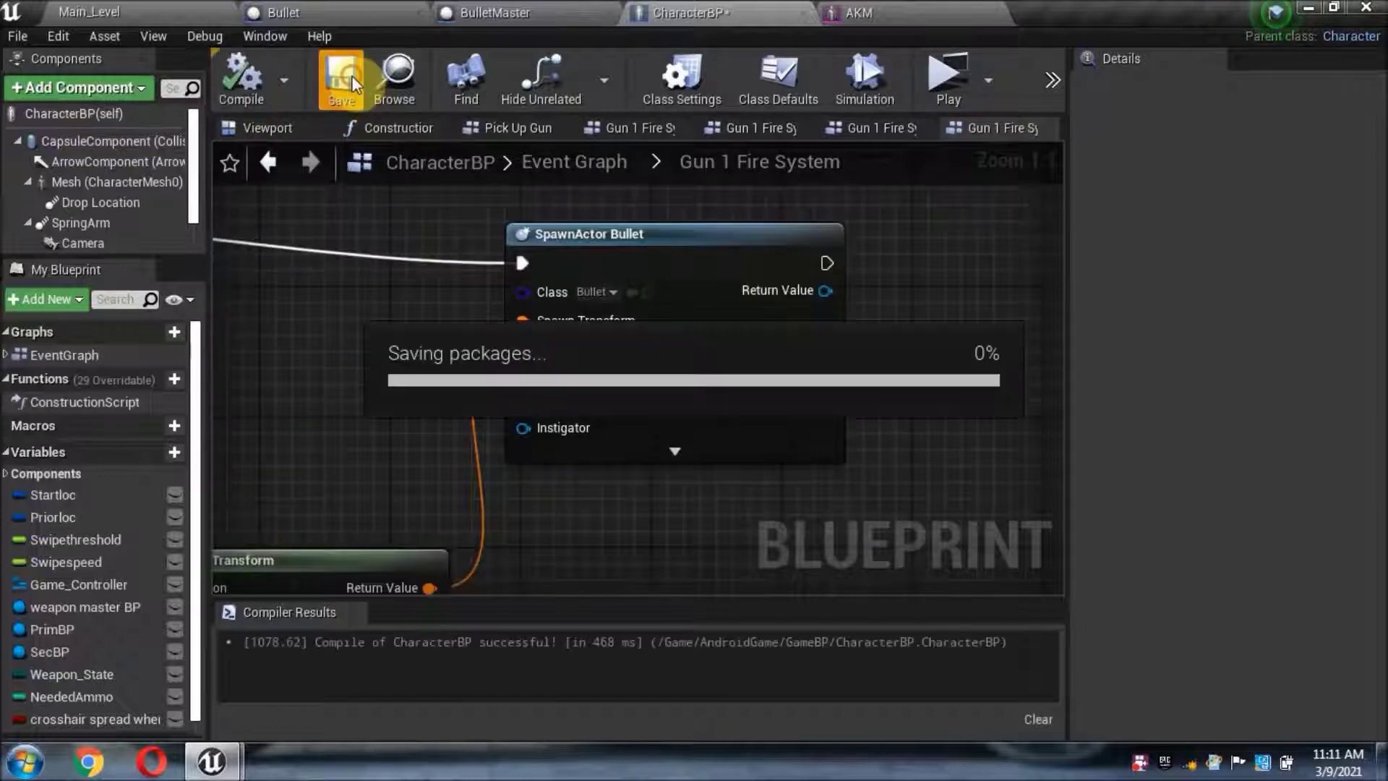
# Step: Review the Make Transform and look-at wiring, then launch the game preview
pyautogui.scroll(-1, 574, 531)
pyautogui.moveTo(574, 530); pyautogui.dragTo(814, 444, button='right')
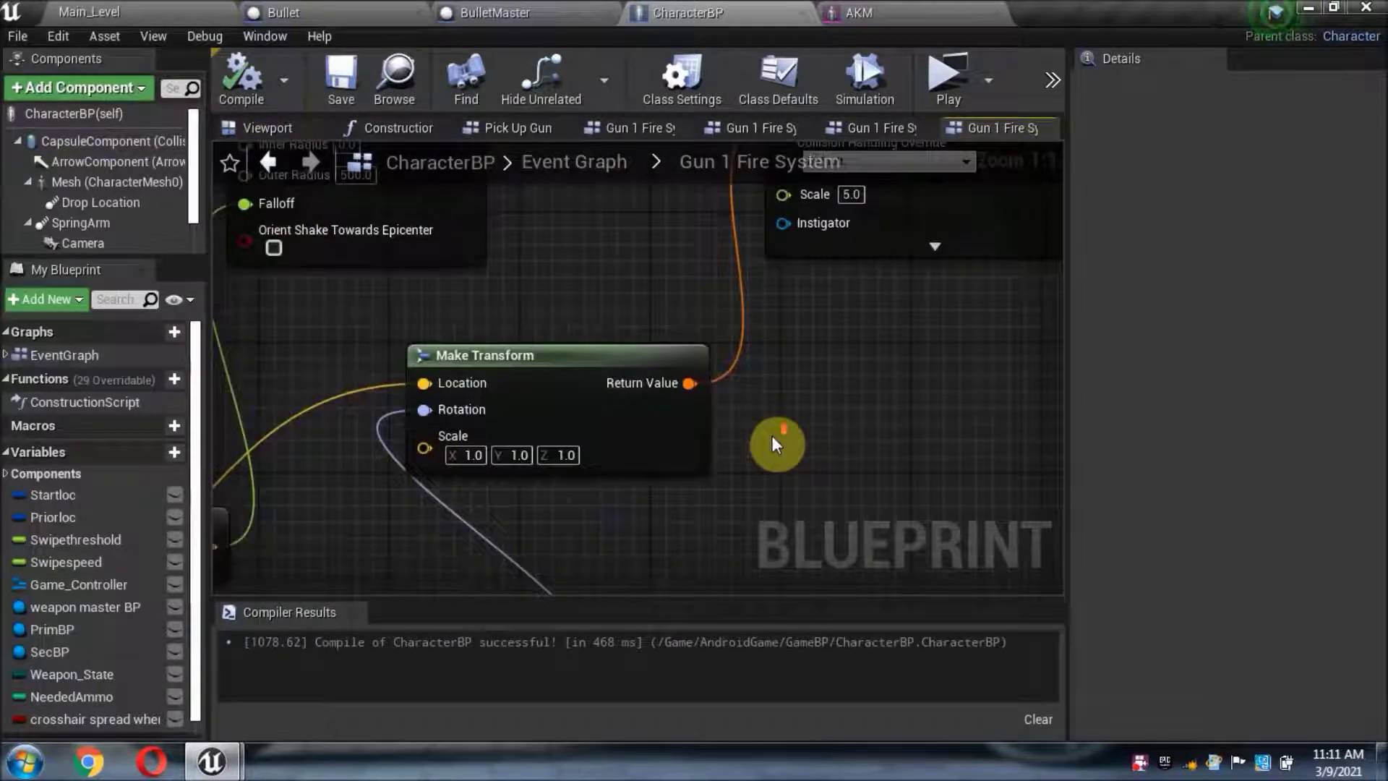
pyautogui.moveTo(761, 370); pyautogui.dragTo(840, 434, button='right')
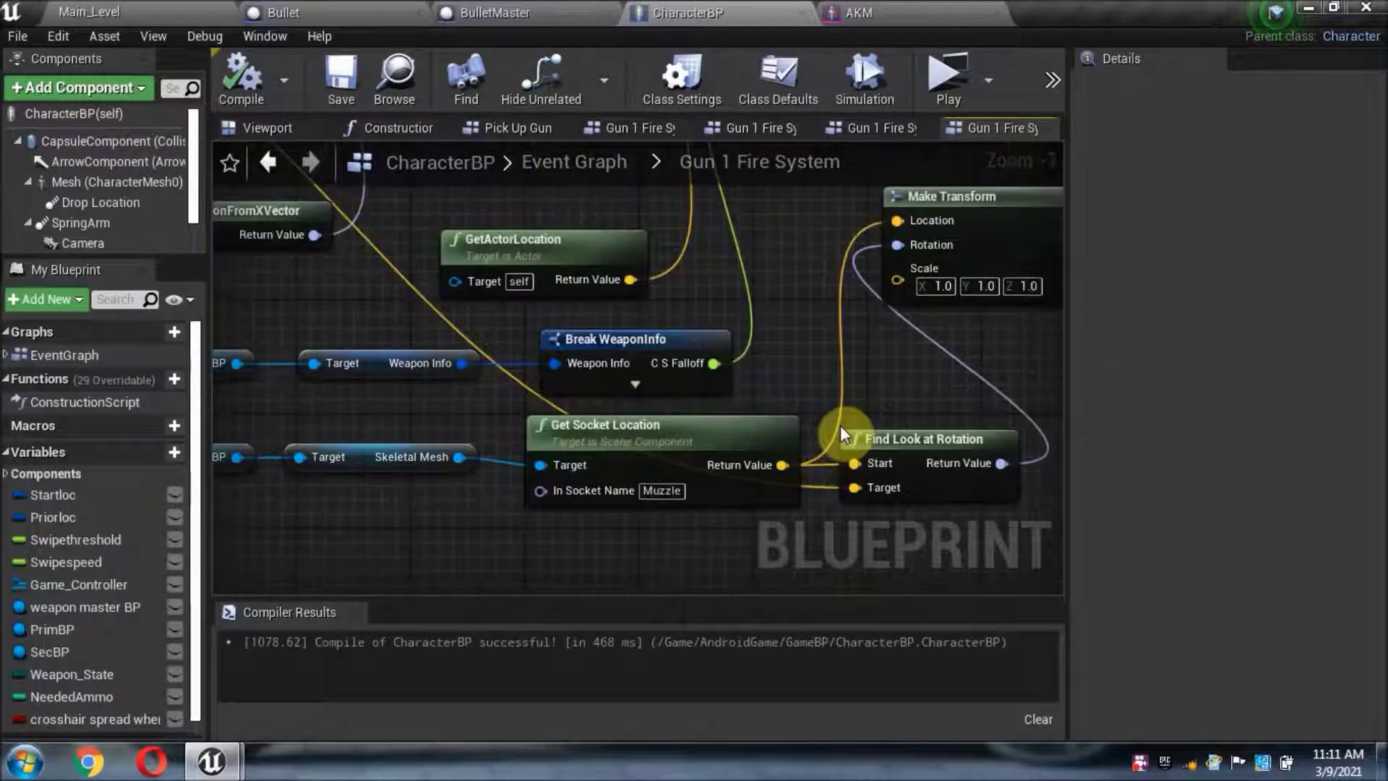
pyautogui.moveTo(735, 542)
pyautogui.mouseDown(button='right')
pyautogui.moveTo(868, 407)
pyautogui.moveTo(853, 441)
pyautogui.moveTo(876, 459)
pyautogui.mouseUp(button='right')
pyautogui.click(965, 90)
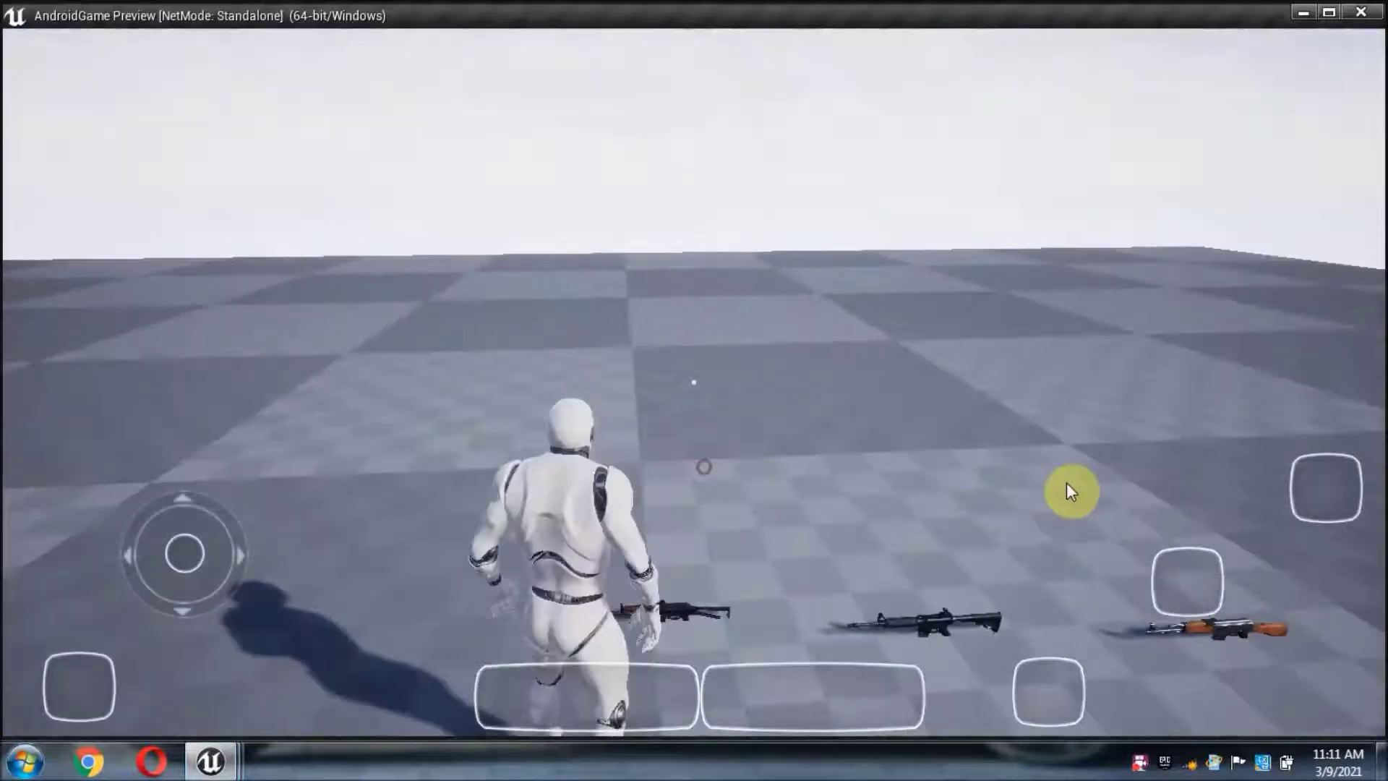
# Step: Pick up the AKM in the preview, fire it while sweeping the aim, then close the preview
pyautogui.moveTo(1071, 491); pyautogui.dragTo(834, 506)
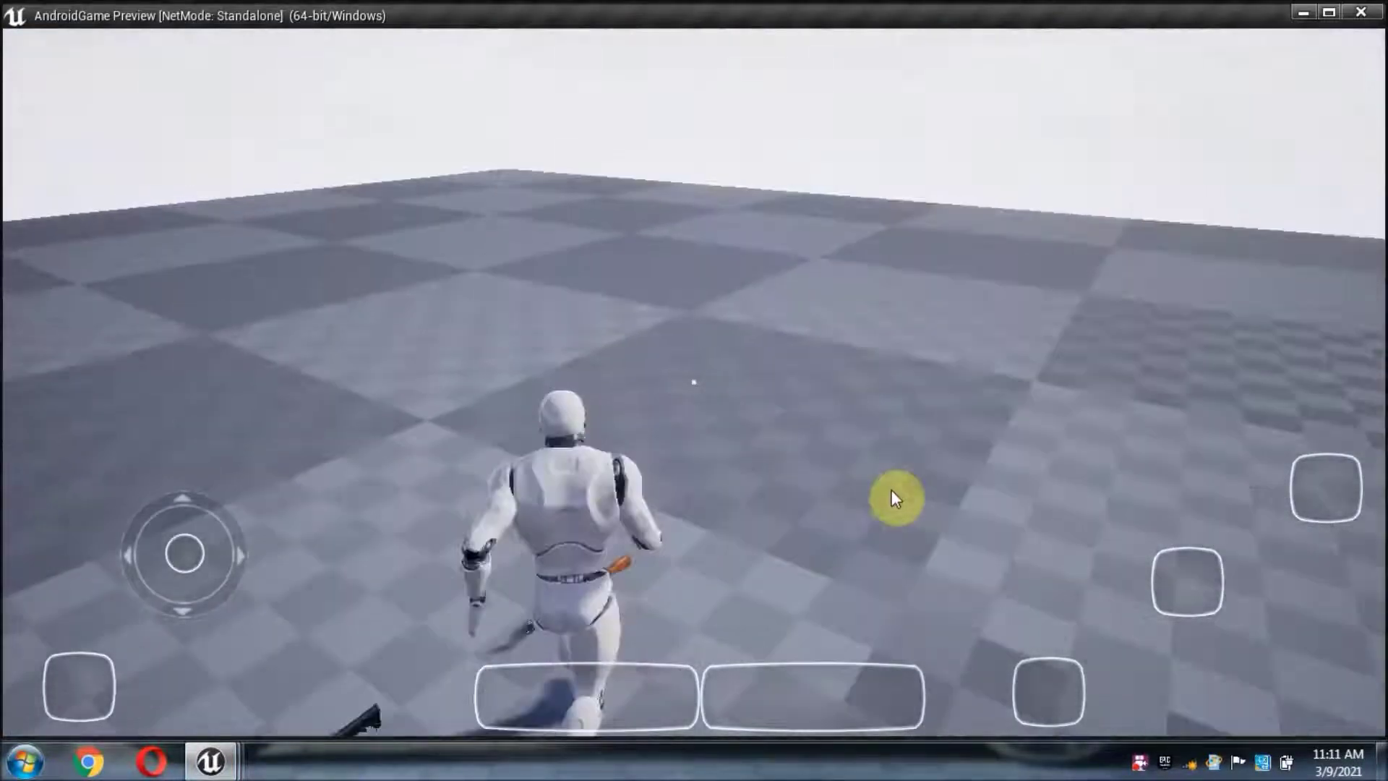
pyautogui.click(834, 500)
pyautogui.click(633, 669)
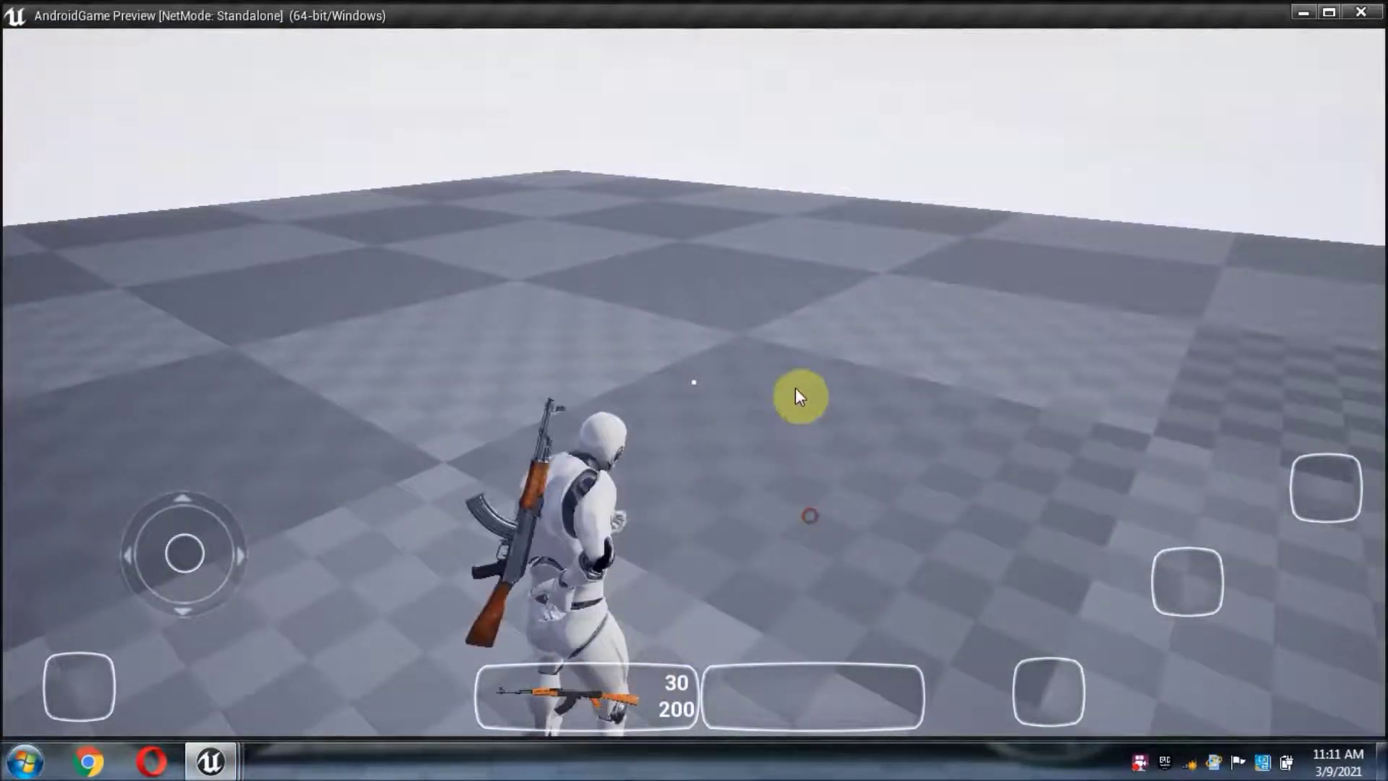
pyautogui.moveTo(795, 387); pyautogui.dragTo(1168, 549)
pyautogui.click(1168, 565)
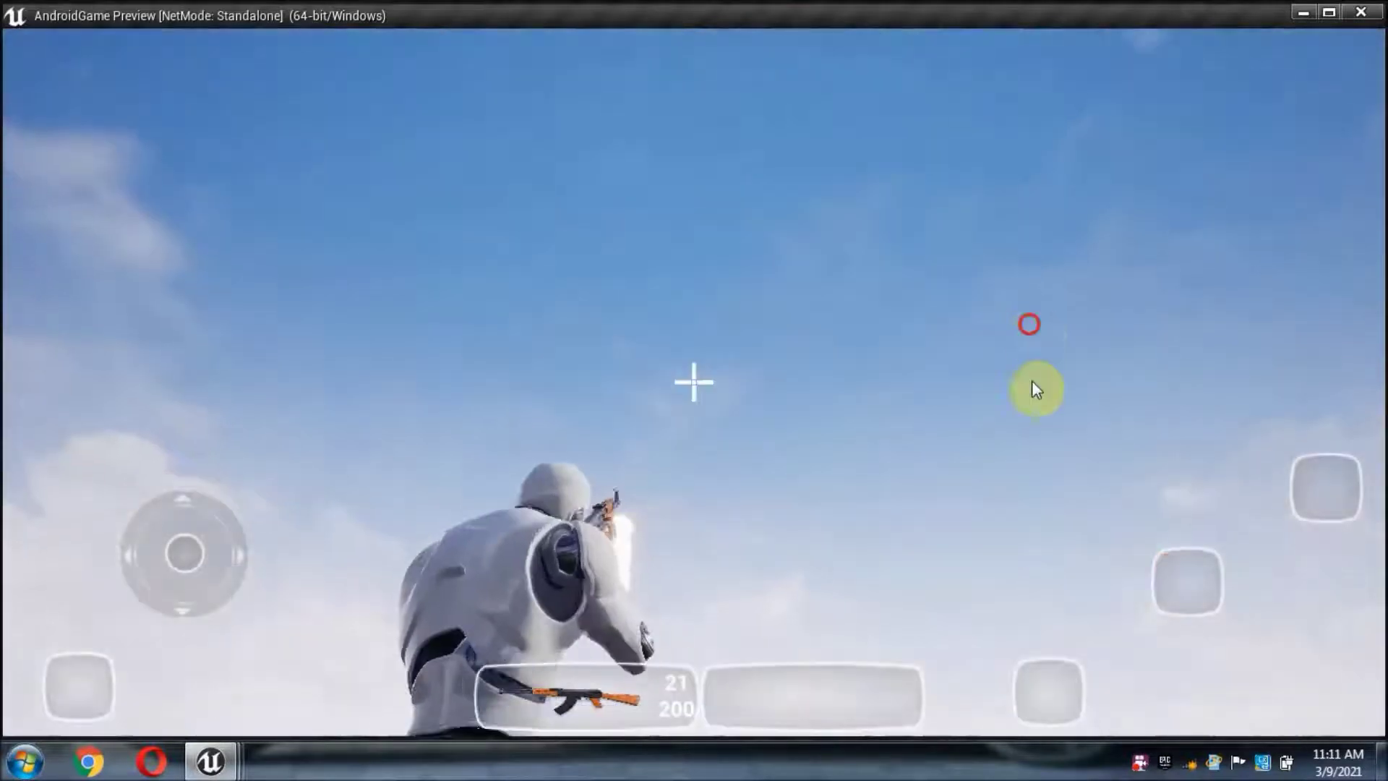
pyautogui.moveTo(1168, 565)
pyautogui.mouseDown()
pyautogui.moveTo(875, 526)
pyautogui.moveTo(877, 609)
pyautogui.mouseUp()
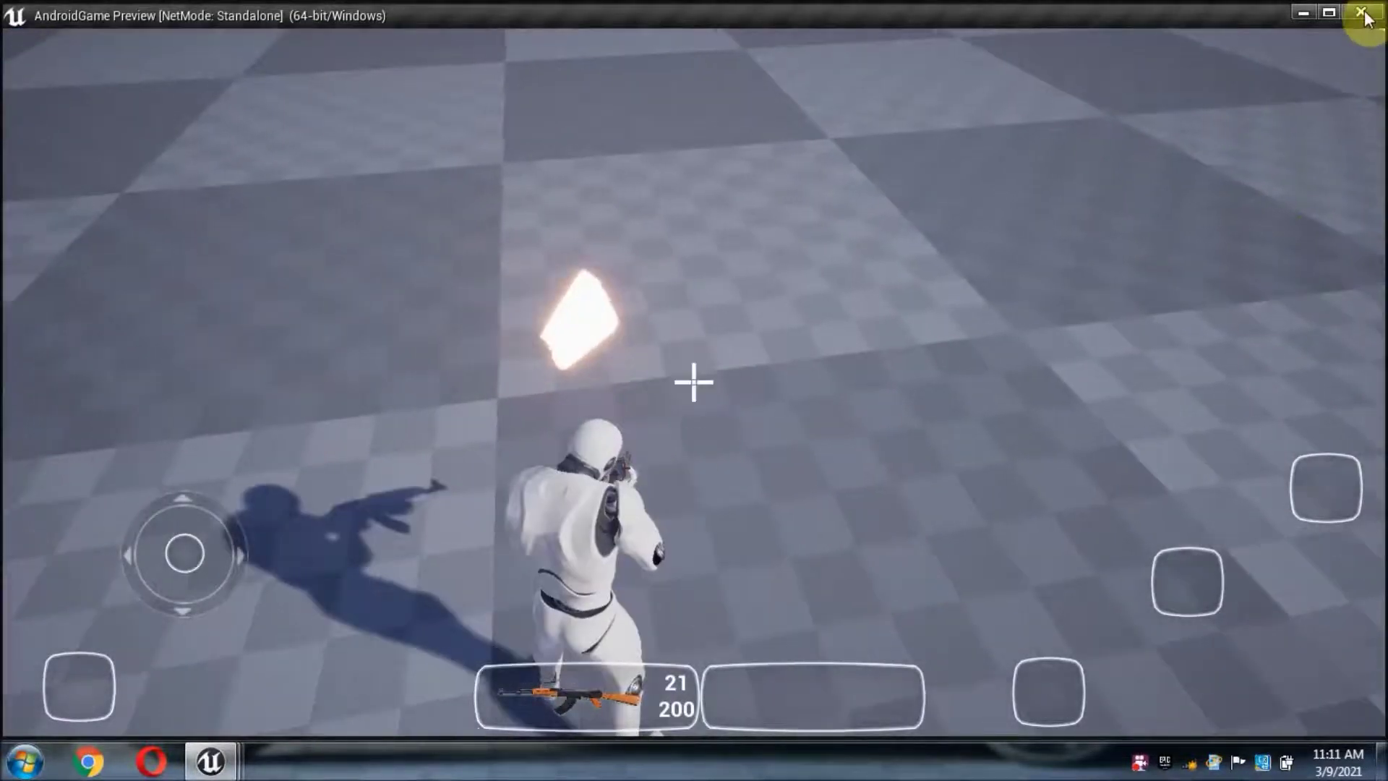
pyautogui.press('Escape')
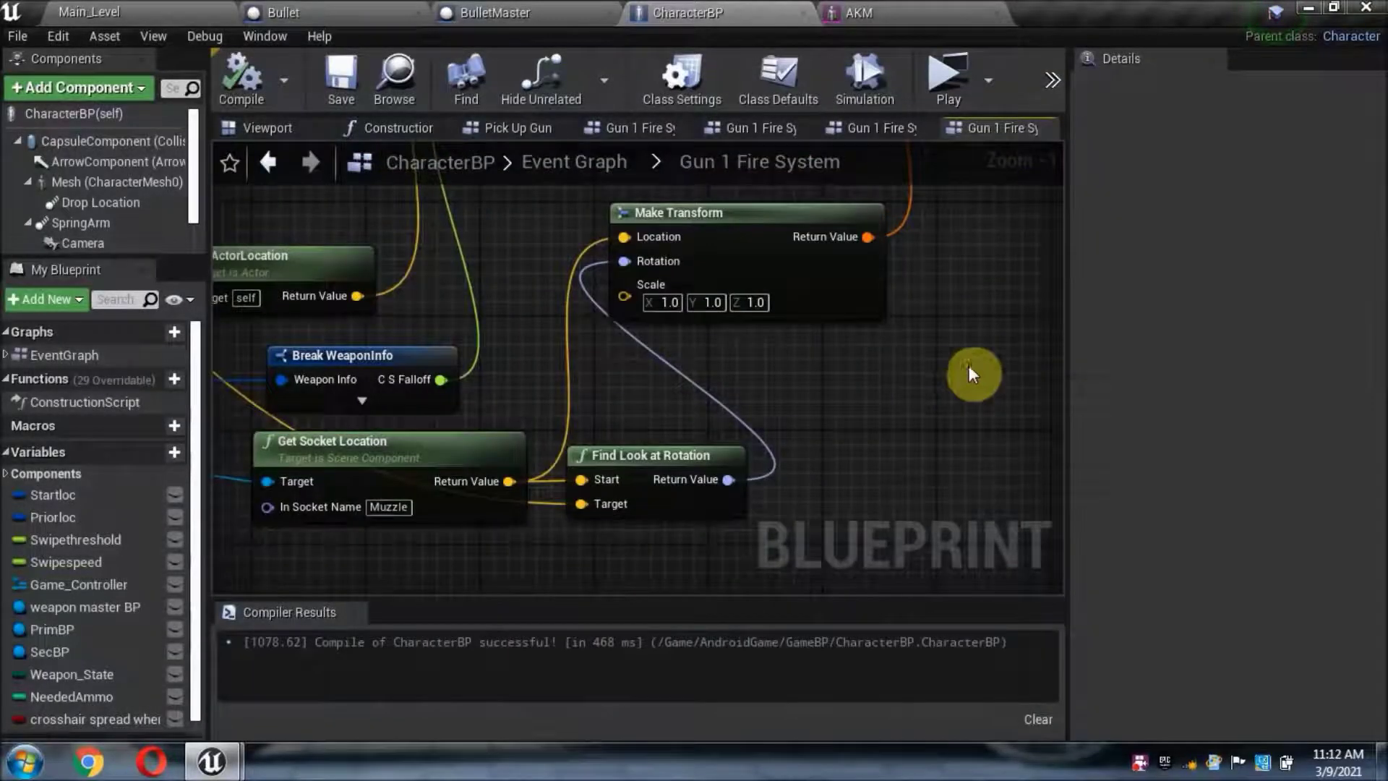
pyautogui.click(547, 11)
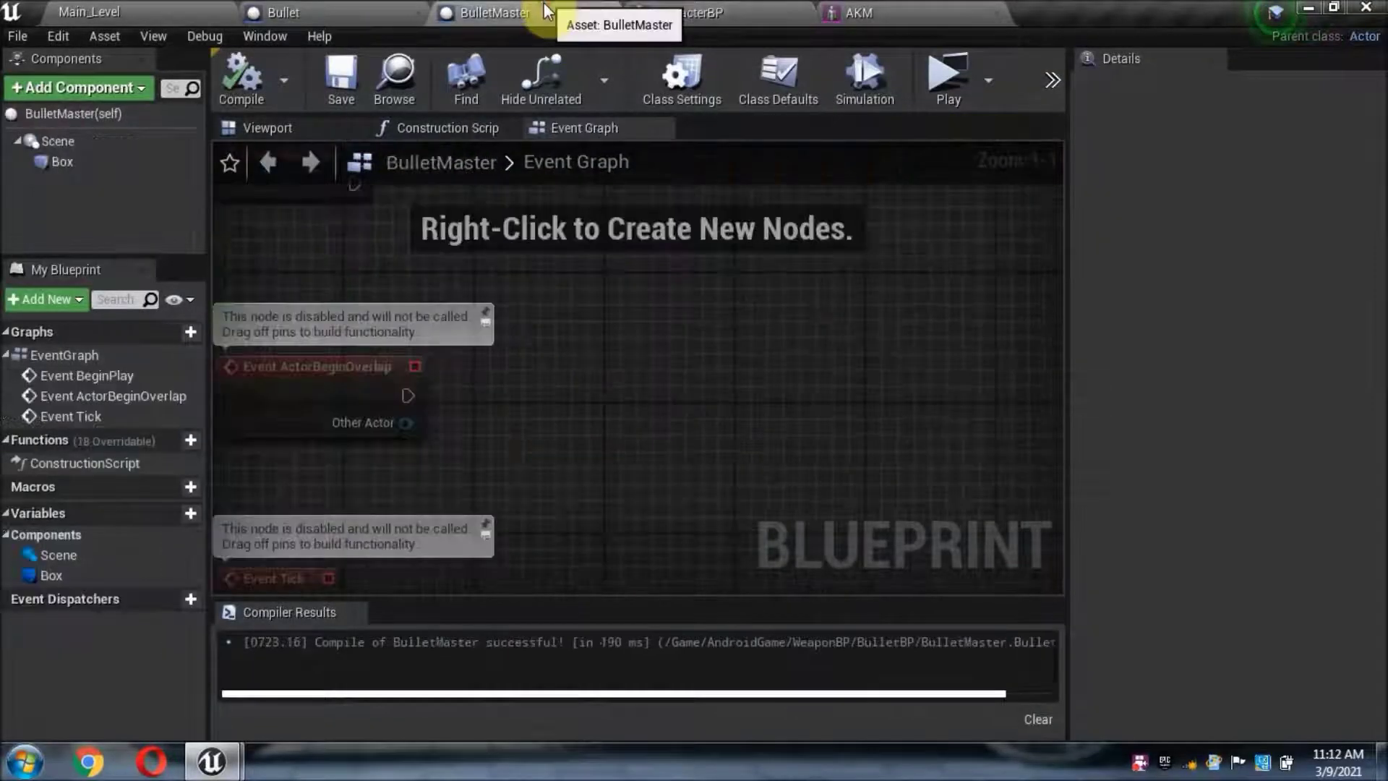
# Step: Add Projectile Movement to BulletMaster with 7000 initial/max speed and 0.01 gravity, compile, and preview
pyautogui.click(105, 90)
pyautogui.write('p')
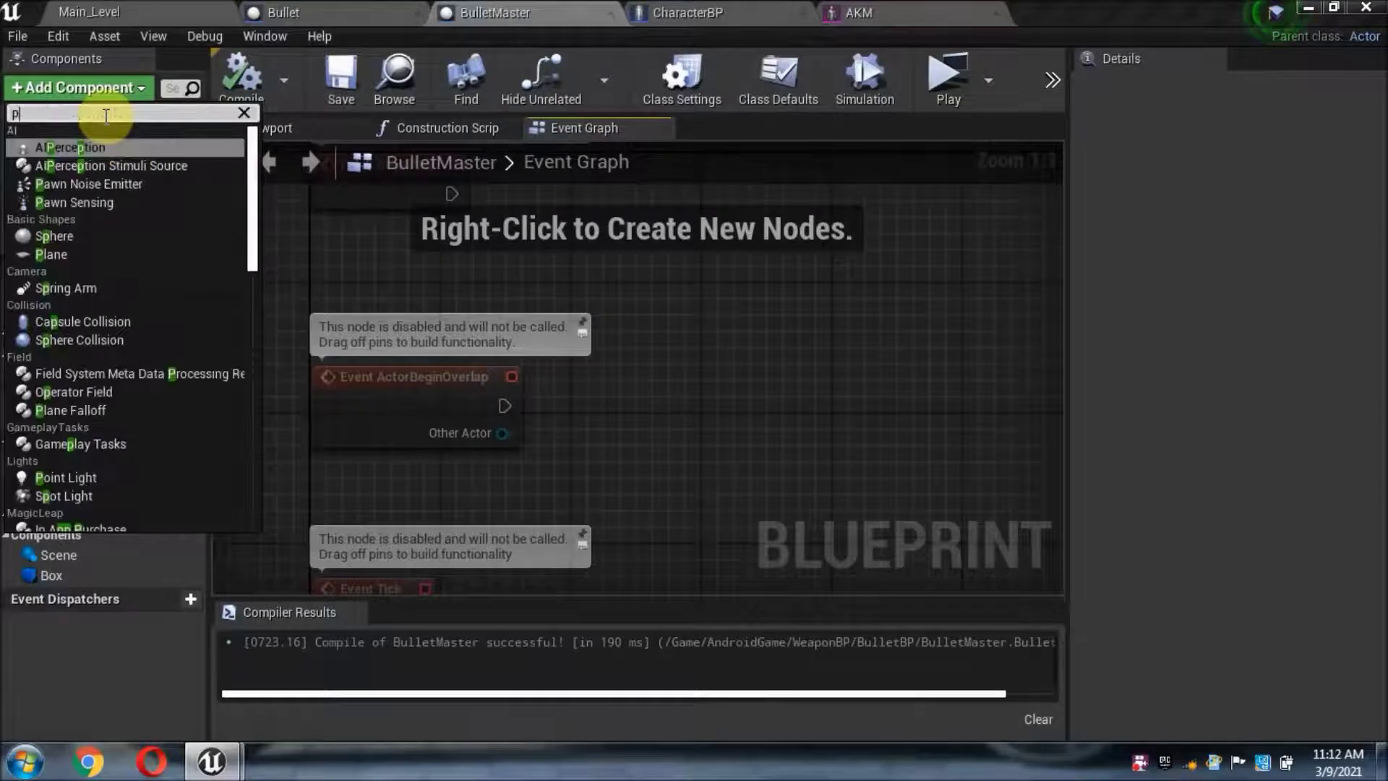
pyautogui.write('ro')
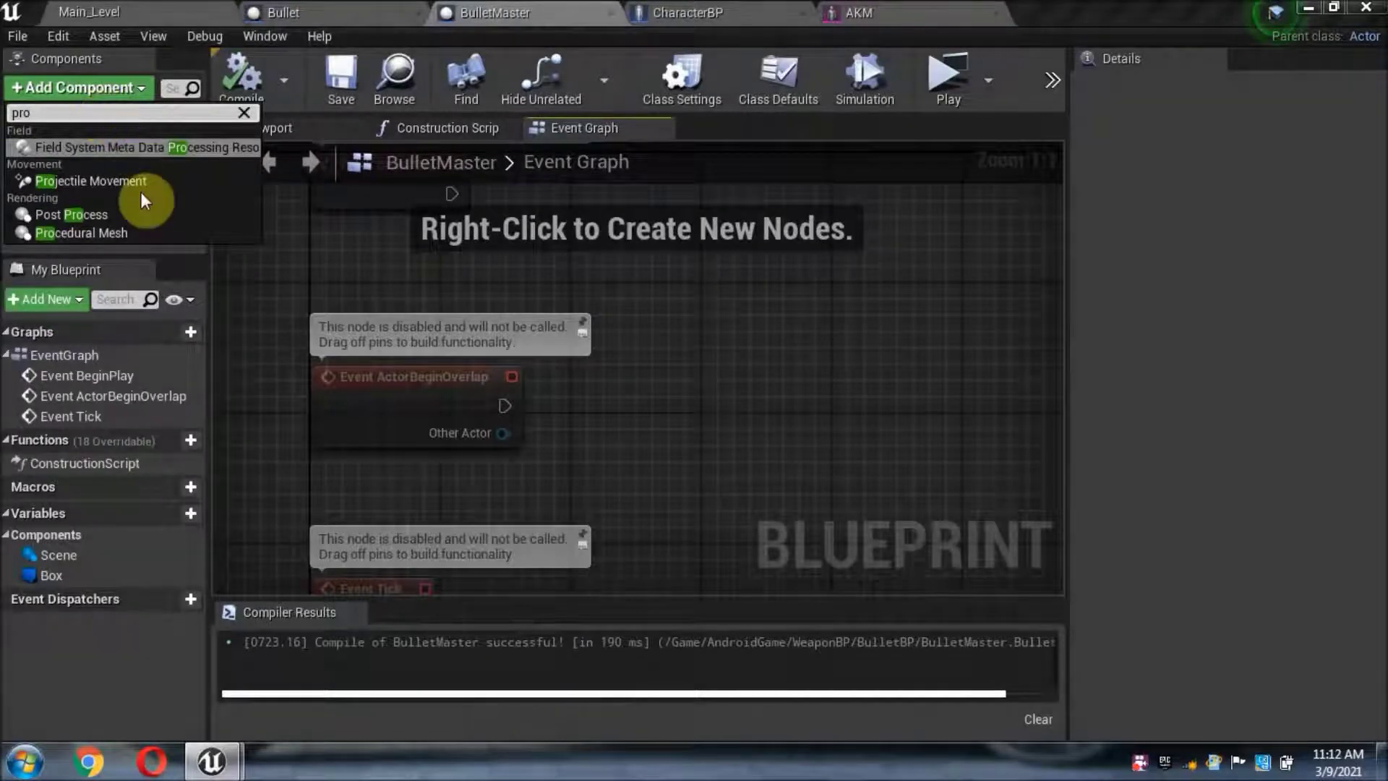
pyautogui.click(137, 186)
pyautogui.click(132, 225)
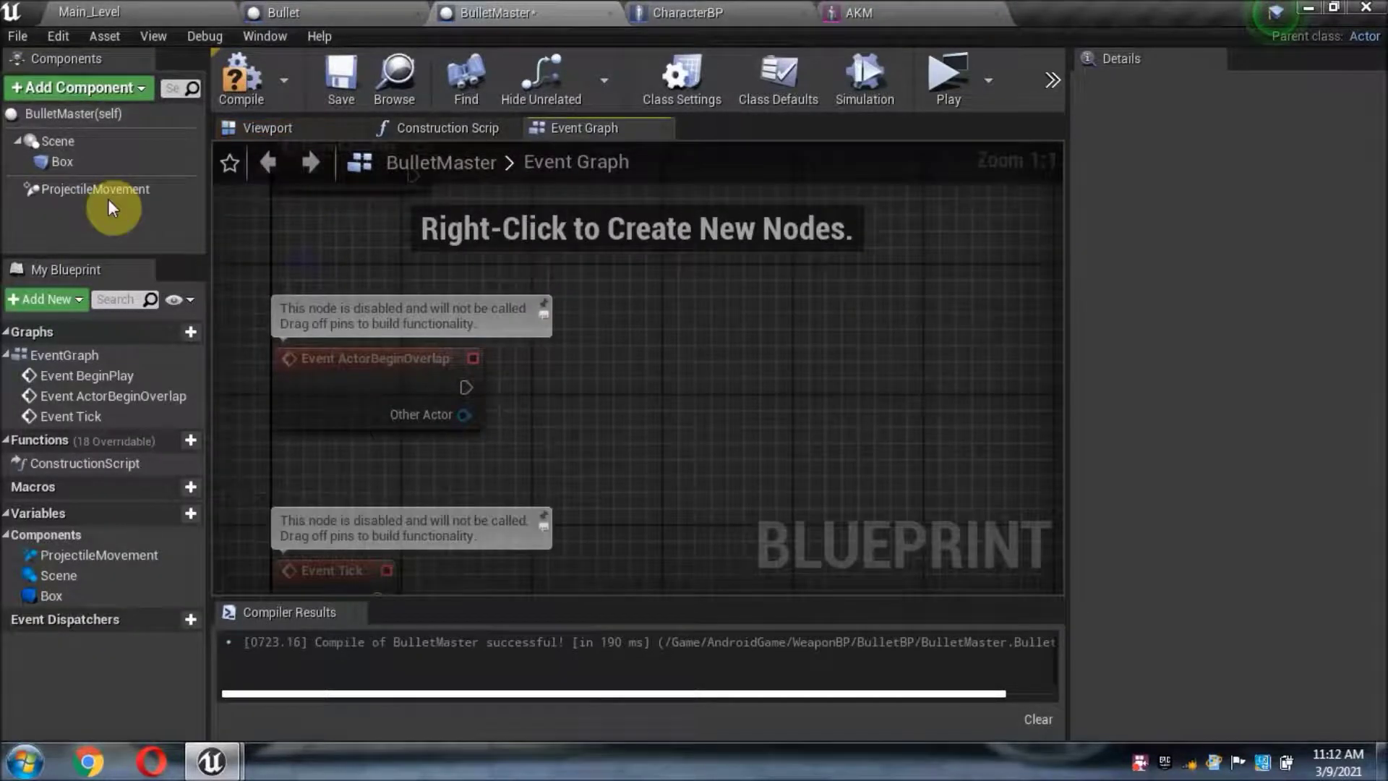
pyautogui.click(102, 188)
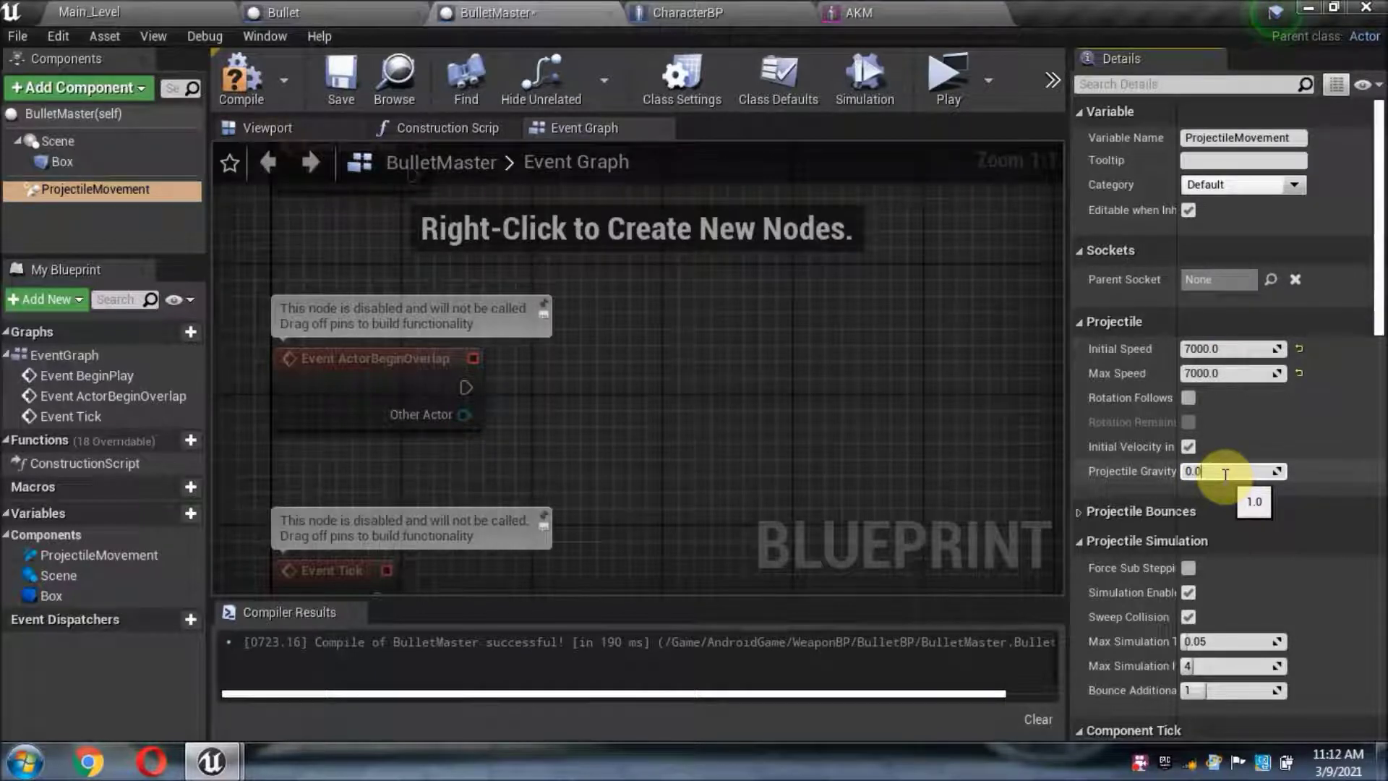
pyautogui.click(240, 77)
pyautogui.moveTo(902, 296); pyautogui.dragTo(775, 289, button='right')
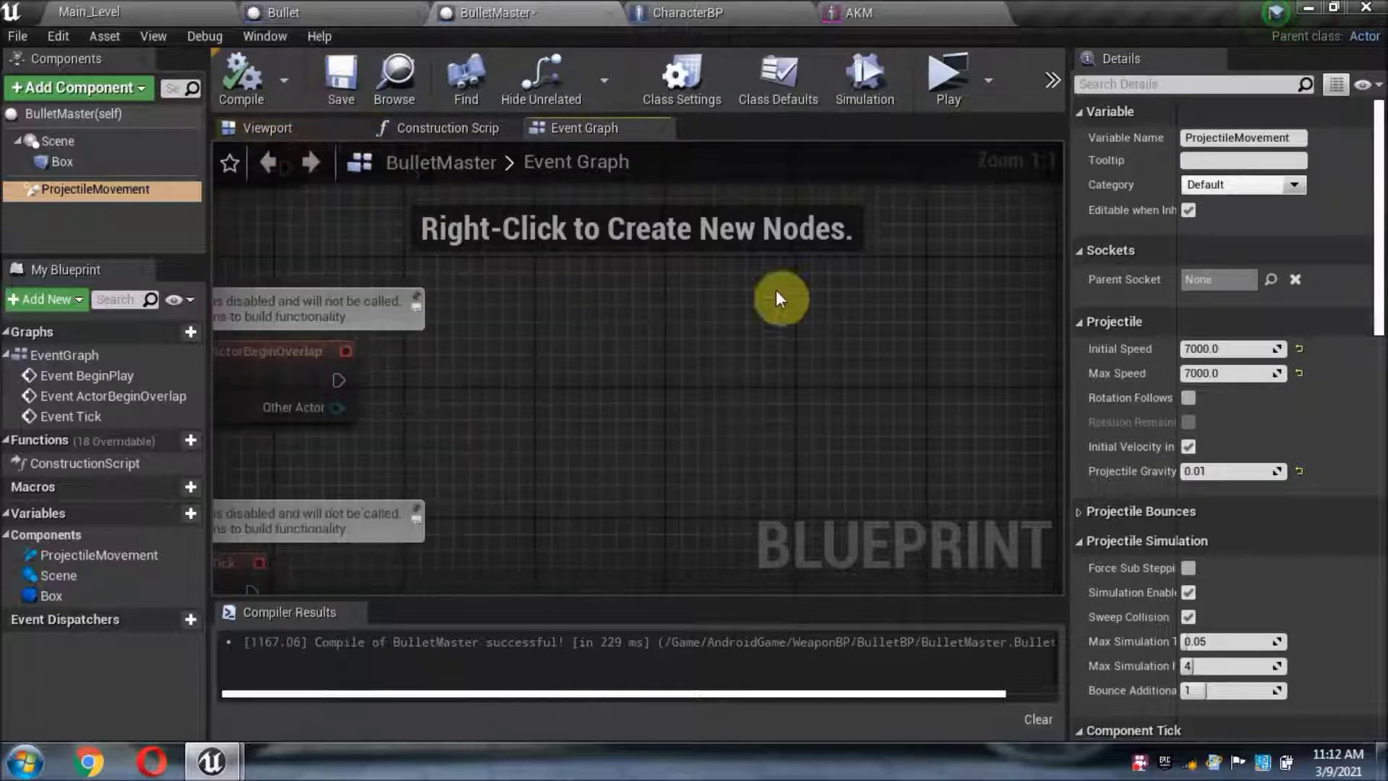
pyautogui.click(954, 99)
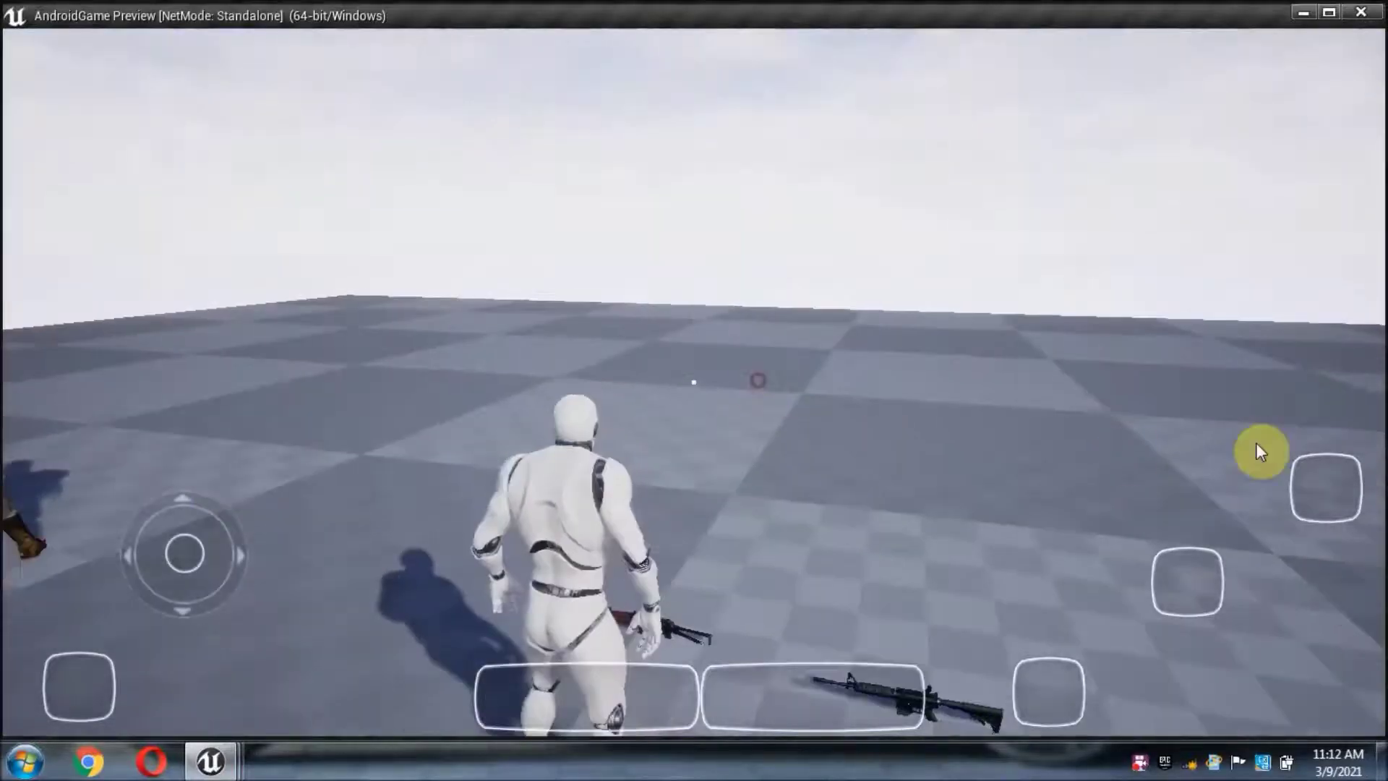
# Step: Pick up and equip the AKM rifle, then aim at the sky and fire it
pyautogui.moveTo(1259, 451); pyautogui.dragTo(774, 531)
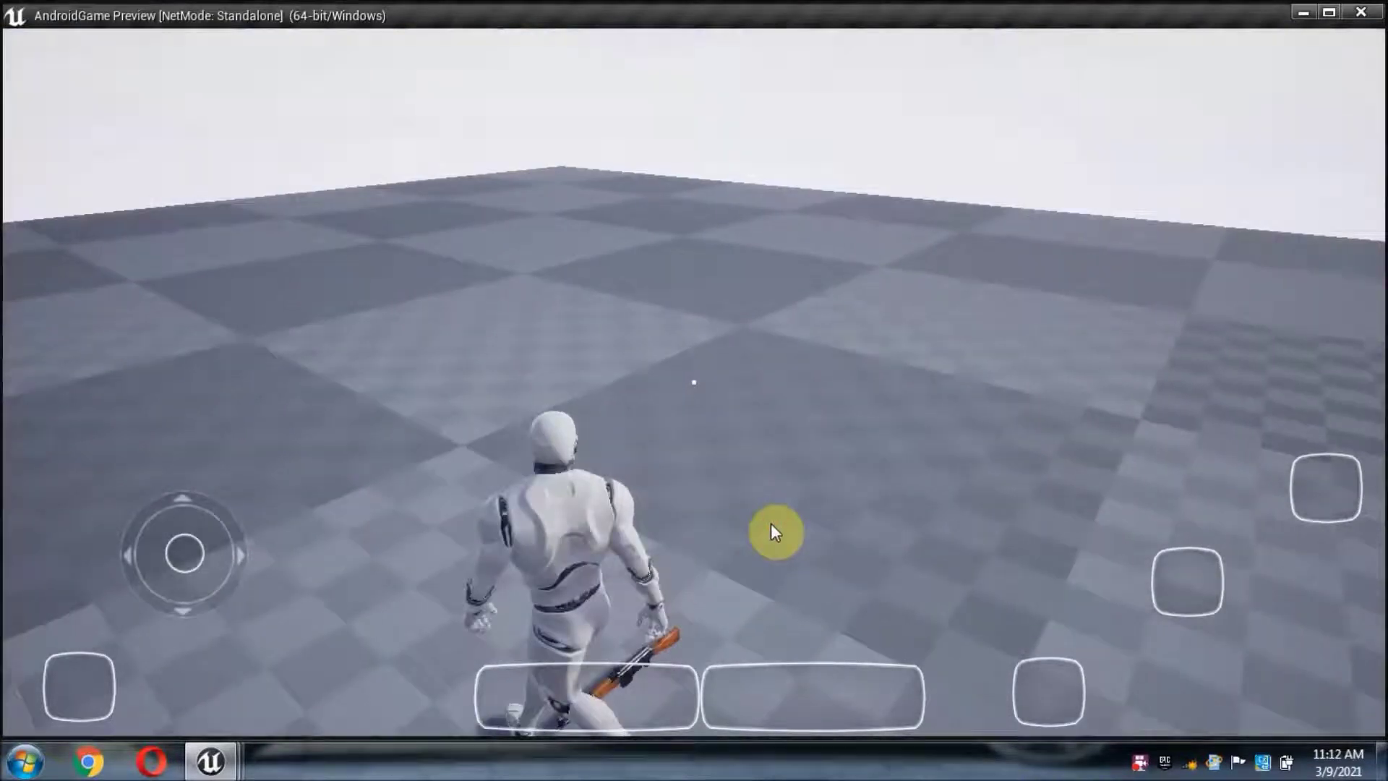
pyautogui.click(837, 486)
pyautogui.click(671, 697)
pyautogui.click(1187, 585)
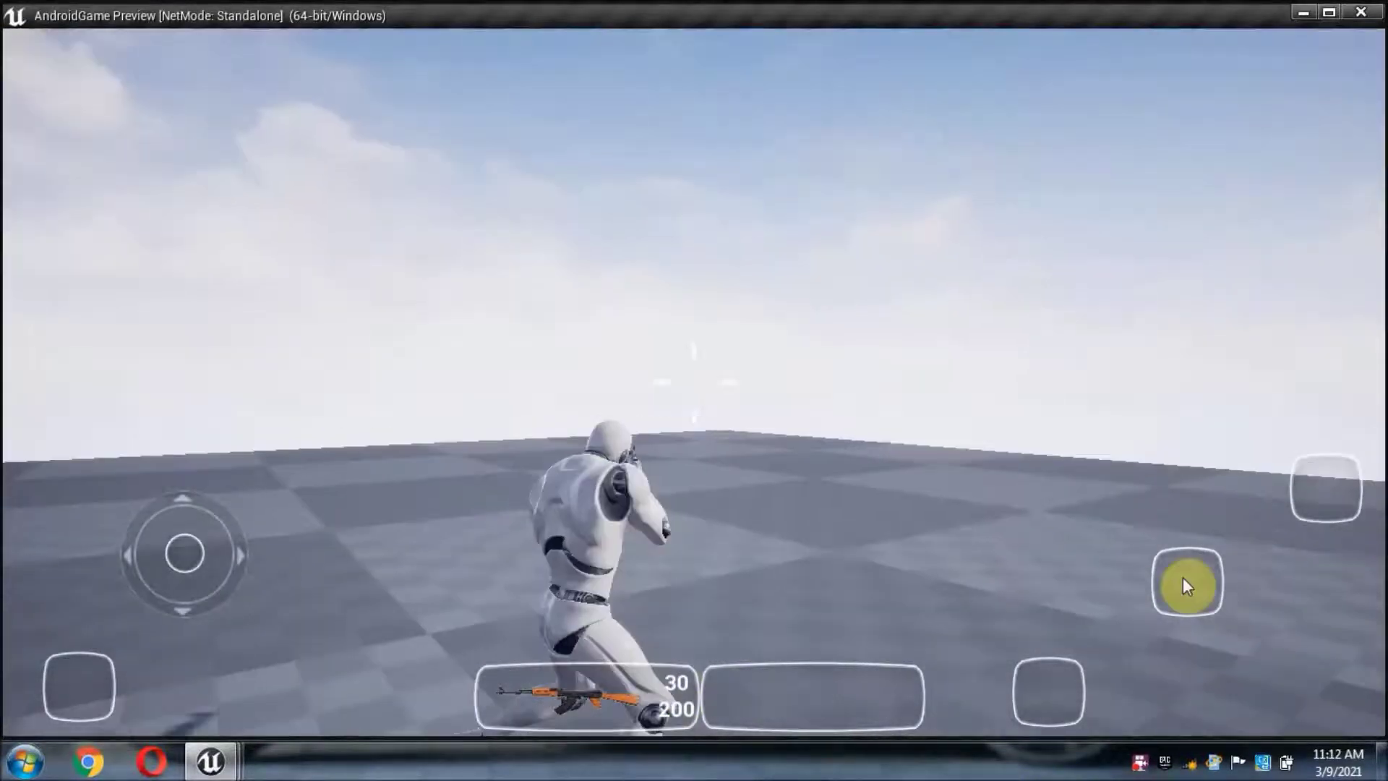
pyautogui.moveTo(805, 315); pyautogui.dragTo(1091, 566)
pyautogui.click(1189, 576)
pyautogui.click(1196, 578)
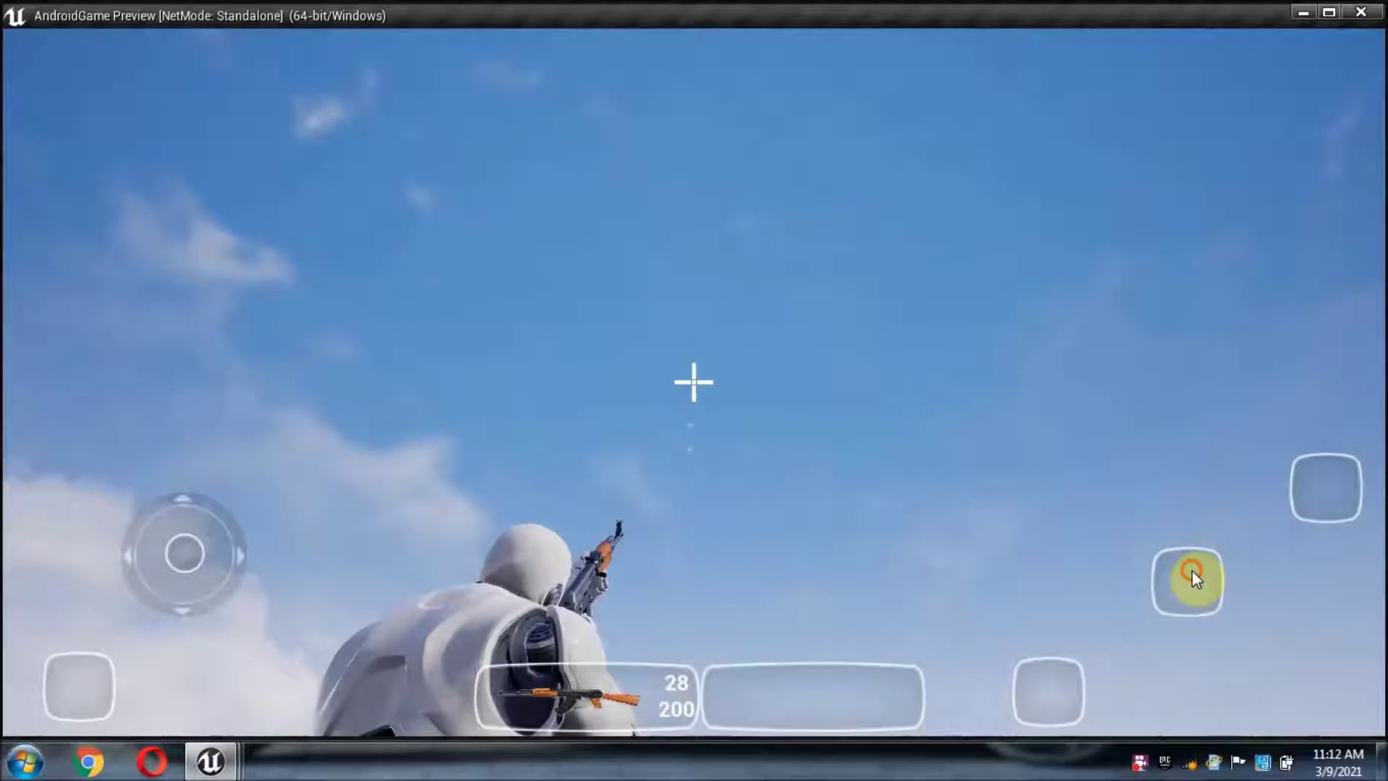
pyautogui.moveTo(1193, 576)
pyautogui.mouseDown()
pyautogui.moveTo(986, 414)
pyautogui.moveTo(802, 616)
pyautogui.mouseUp()
# Step: Keep firing the AKM into the sky until the magazine runs low
pyautogui.moveTo(986, 428); pyautogui.dragTo(795, 404)
pyautogui.moveTo(1205, 580)
pyautogui.mouseDown()
pyautogui.moveTo(564, 340)
pyautogui.moveTo(756, 470)
pyautogui.moveTo(891, 481)
pyautogui.mouseUp()
pyautogui.click(1185, 582)
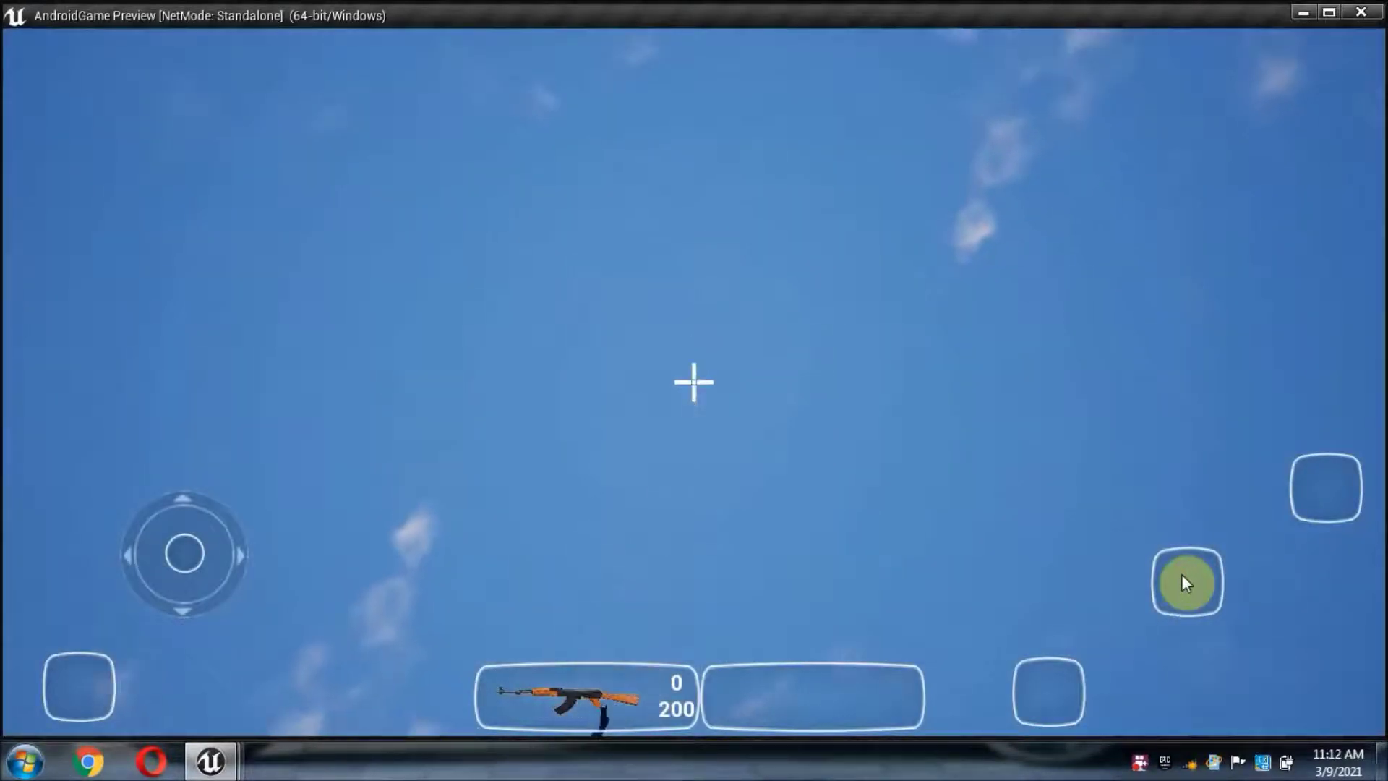
pyautogui.click(999, 354)
pyautogui.moveTo(998, 354); pyautogui.dragTo(909, 404)
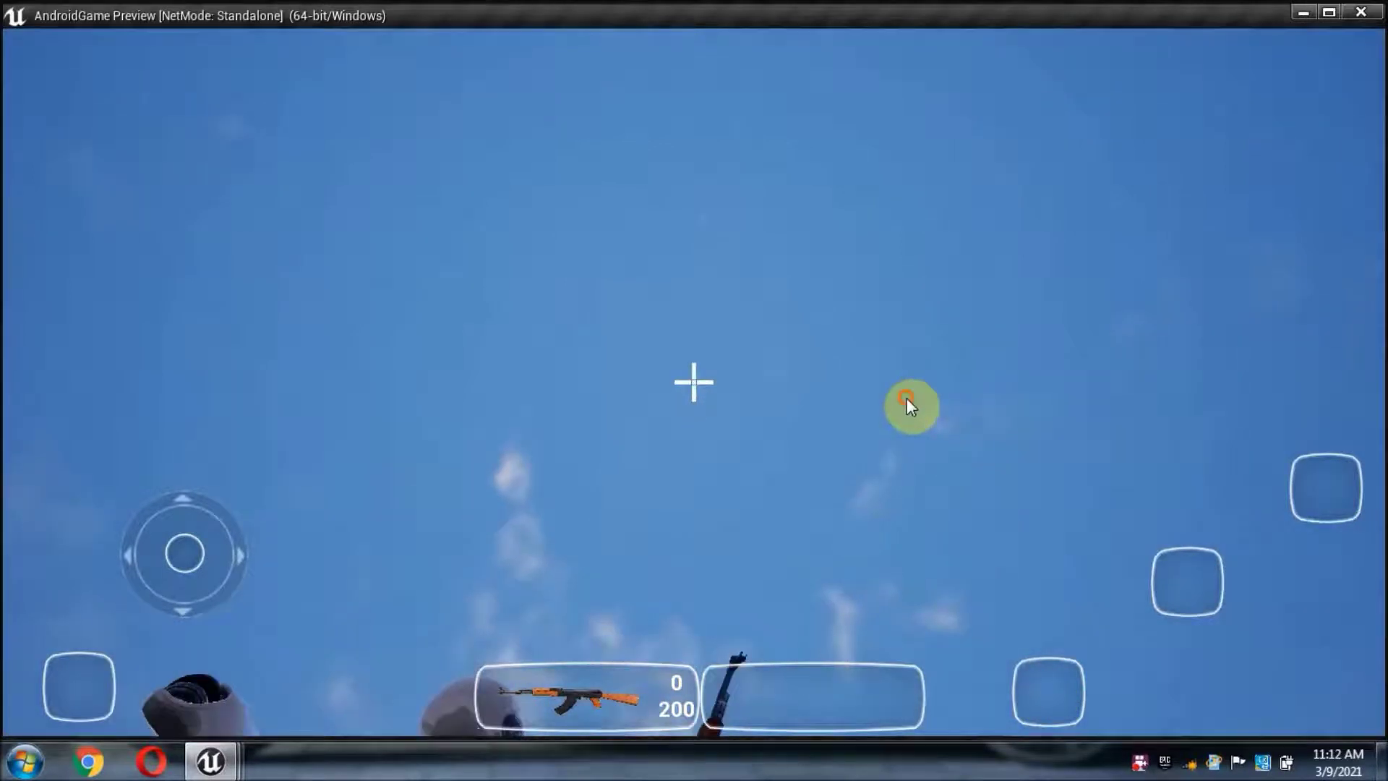
pyautogui.moveTo(1187, 584); pyautogui.dragTo(1194, 585)
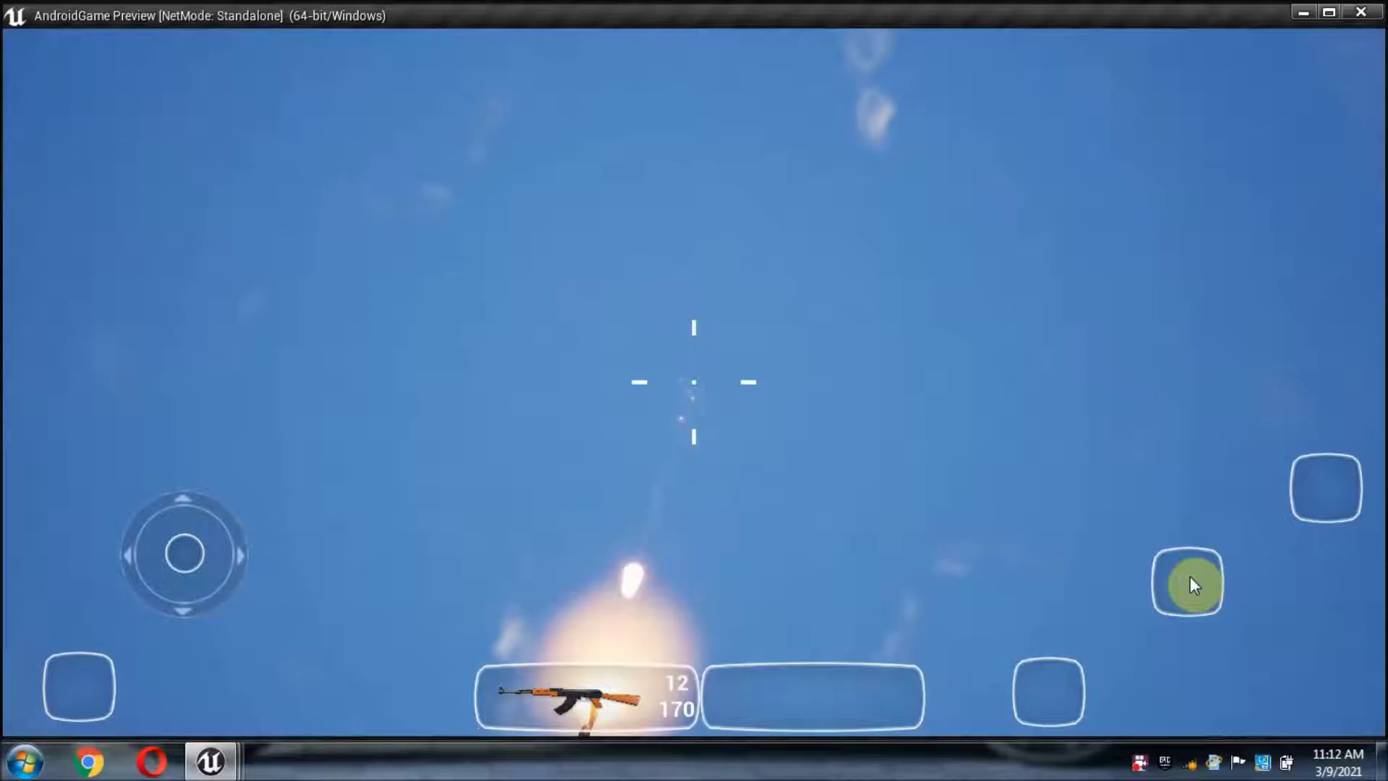
pyautogui.moveTo(1194, 584)
pyautogui.mouseDown()
pyautogui.moveTo(1214, 480)
pyautogui.moveTo(1146, 576)
pyautogui.moveTo(1031, 517)
pyautogui.moveTo(672, 690)
pyautogui.mouseUp()
# Step: Holster the AKM, drop it from the inventory and close the inventory
pyautogui.click(671, 682)
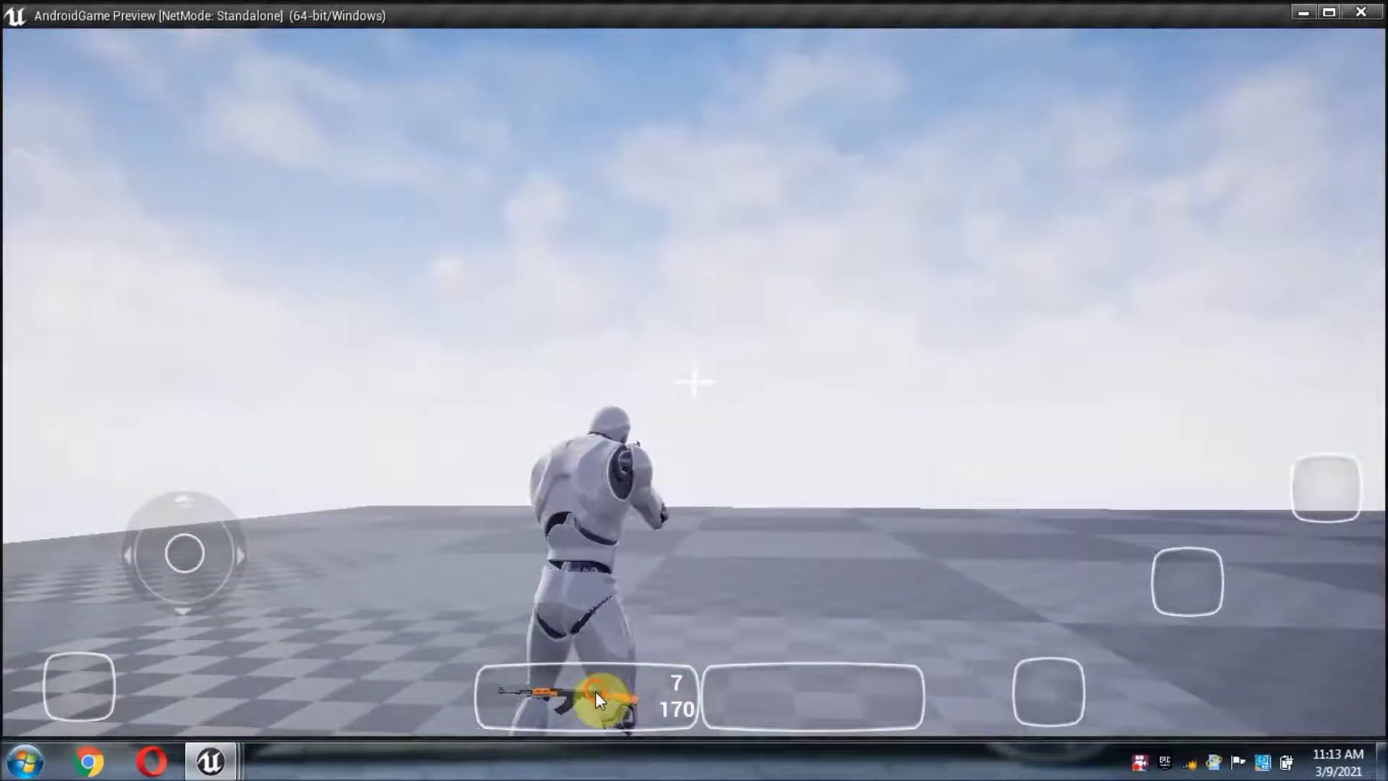
pyautogui.moveTo(1013, 496)
pyautogui.mouseDown()
pyautogui.moveTo(921, 481)
pyautogui.moveTo(1177, 488)
pyautogui.moveTo(898, 449)
pyautogui.mouseUp()
pyautogui.moveTo(1338, 489)
pyautogui.mouseDown()
pyautogui.moveTo(1195, 371)
pyautogui.moveTo(991, 381)
pyautogui.moveTo(1012, 421)
pyautogui.moveTo(183, 654)
pyautogui.moveTo(809, 463)
pyautogui.mouseUp()
pyautogui.moveTo(1098, 177); pyautogui.dragTo(844, 275)
pyautogui.click(93, 674)
# Step: Pick up Shotgun_B and fire it at the crosshair until it is empty
pyautogui.moveTo(577, 331)
pyautogui.mouseDown()
pyautogui.moveTo(664, 353)
pyautogui.moveTo(824, 470)
pyautogui.mouseUp()
pyautogui.click(824, 470)
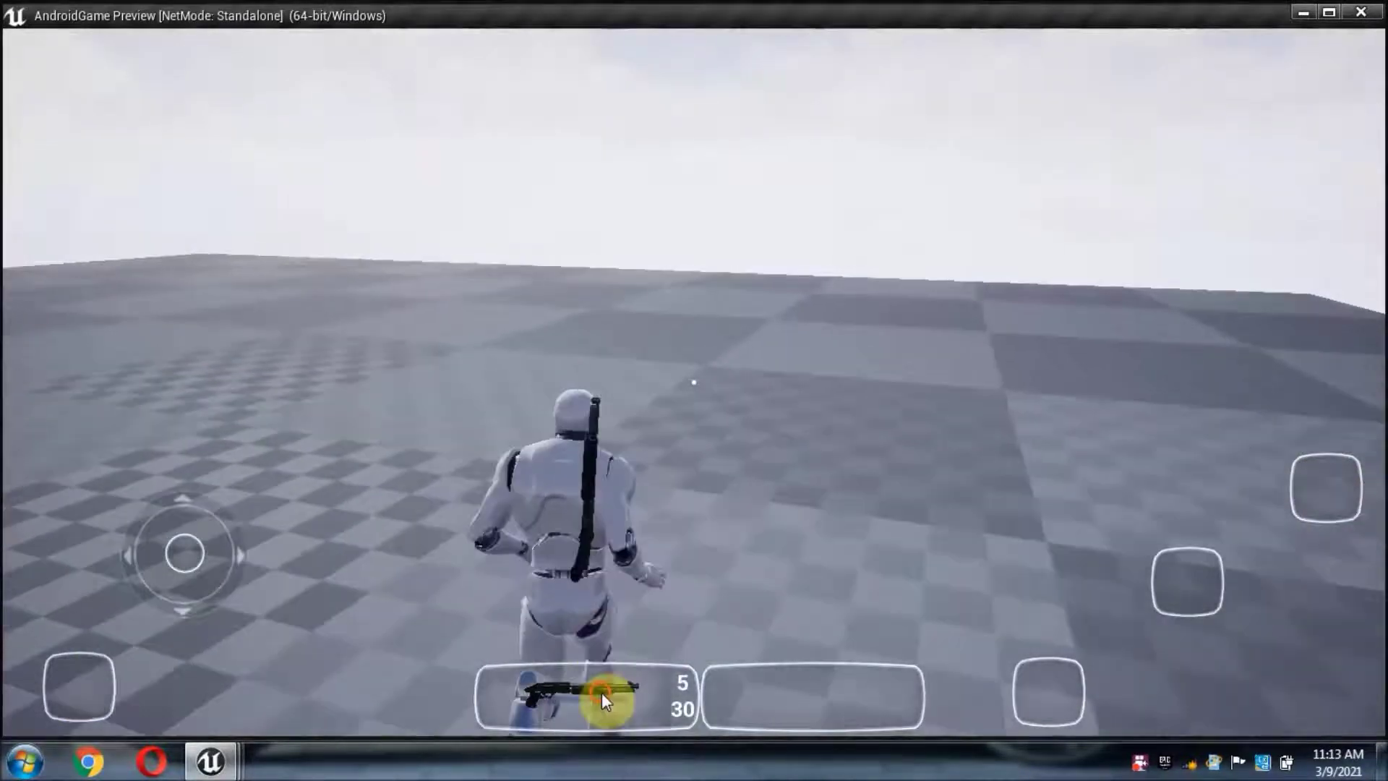
pyautogui.moveTo(601, 693); pyautogui.dragTo(734, 455)
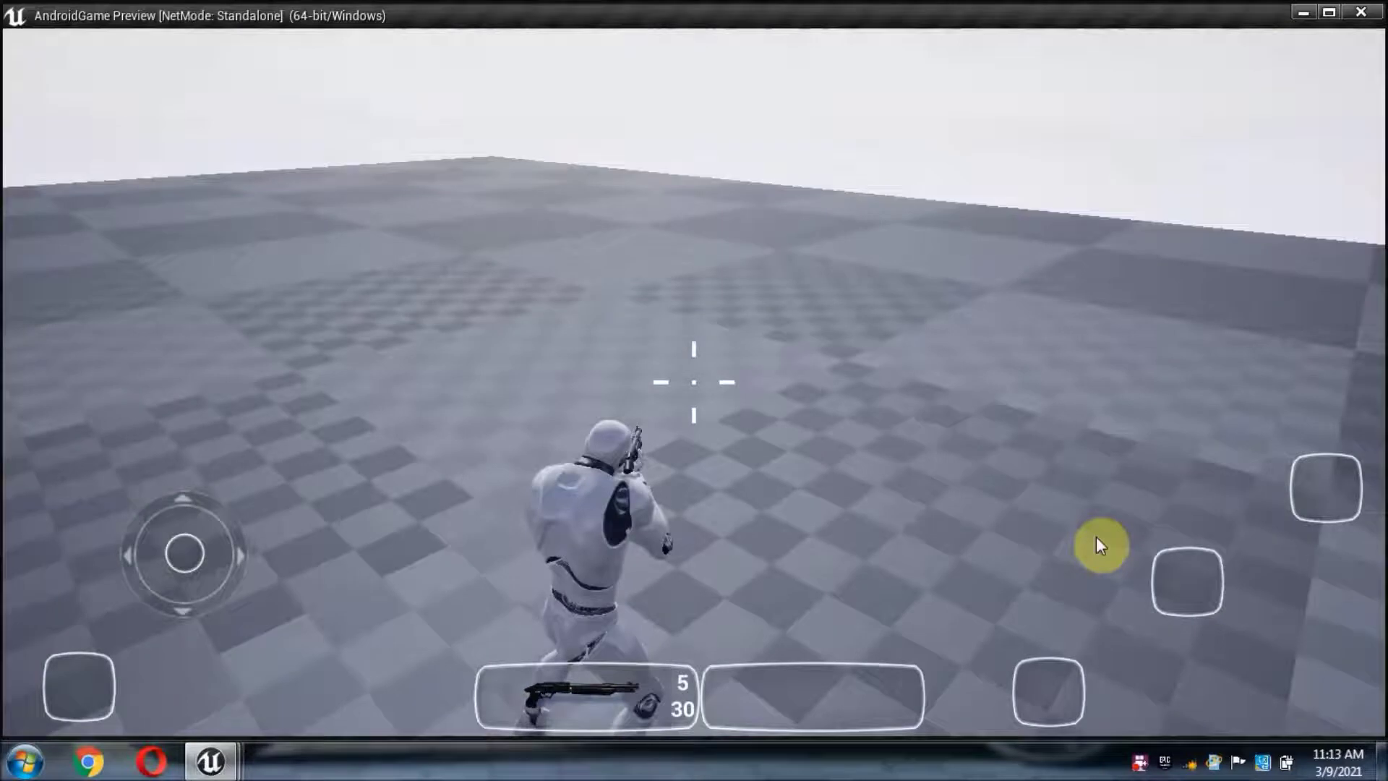
pyautogui.click(1187, 580)
pyautogui.moveTo(1087, 516); pyautogui.dragTo(1201, 573)
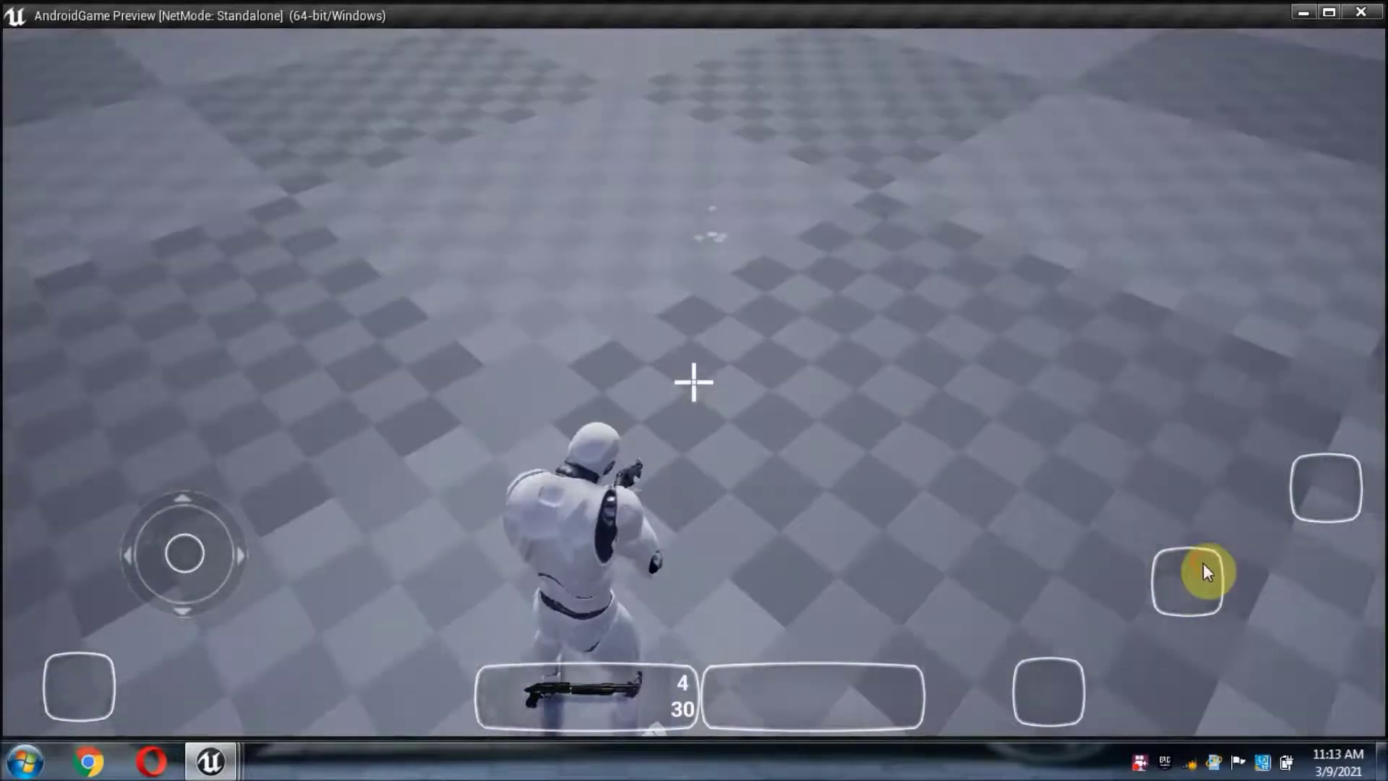
pyautogui.click(1202, 573)
pyautogui.moveTo(1026, 284)
pyautogui.mouseDown()
pyautogui.moveTo(1044, 274)
pyautogui.moveTo(1193, 576)
pyautogui.mouseUp()
pyautogui.click(1193, 575)
pyautogui.click(1188, 581)
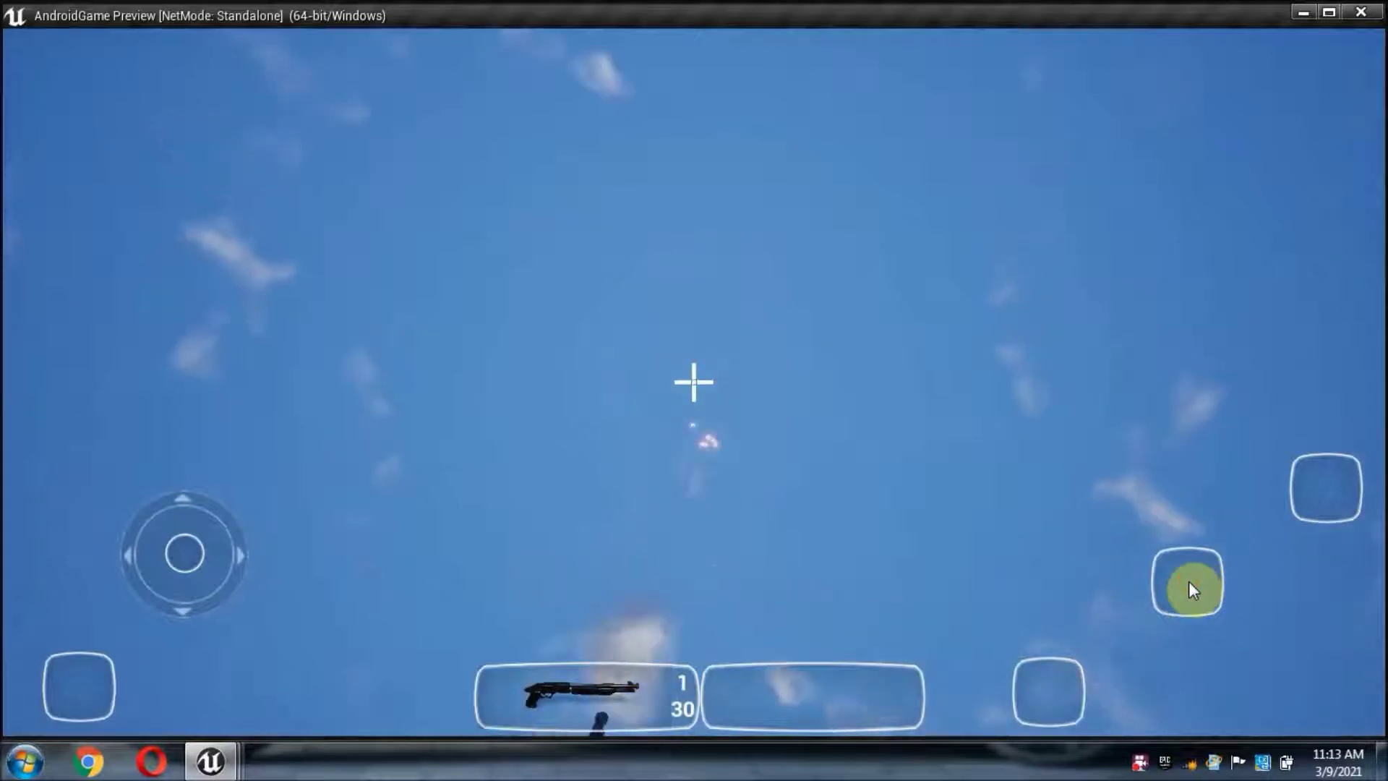
pyautogui.click(1188, 581)
# Step: Reload the shotgun, fire four more shots, reload again and stop the preview
pyautogui.click(1078, 690)
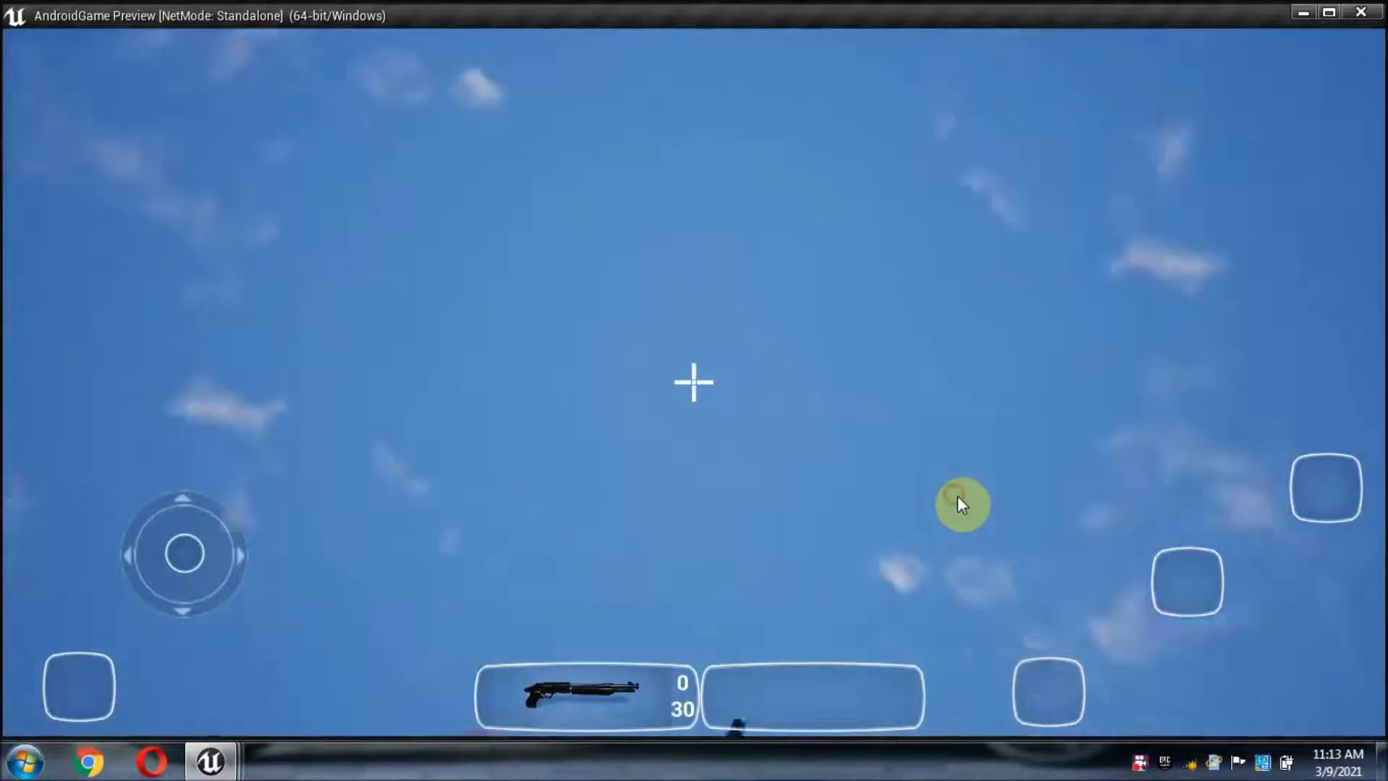
pyautogui.click(1205, 580)
pyautogui.click(1199, 579)
pyautogui.click(1199, 579)
pyautogui.click(1199, 582)
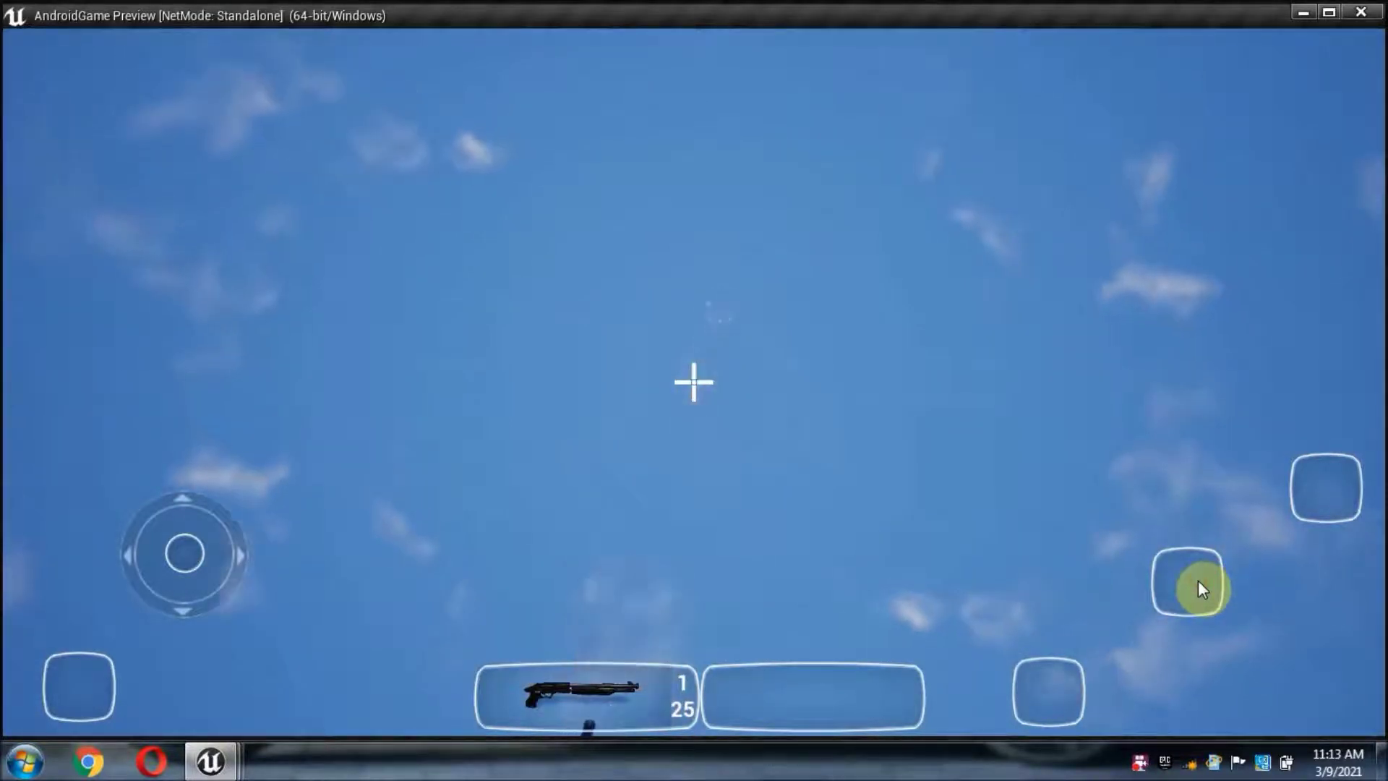
pyautogui.moveTo(1025, 218); pyautogui.dragTo(1083, 670)
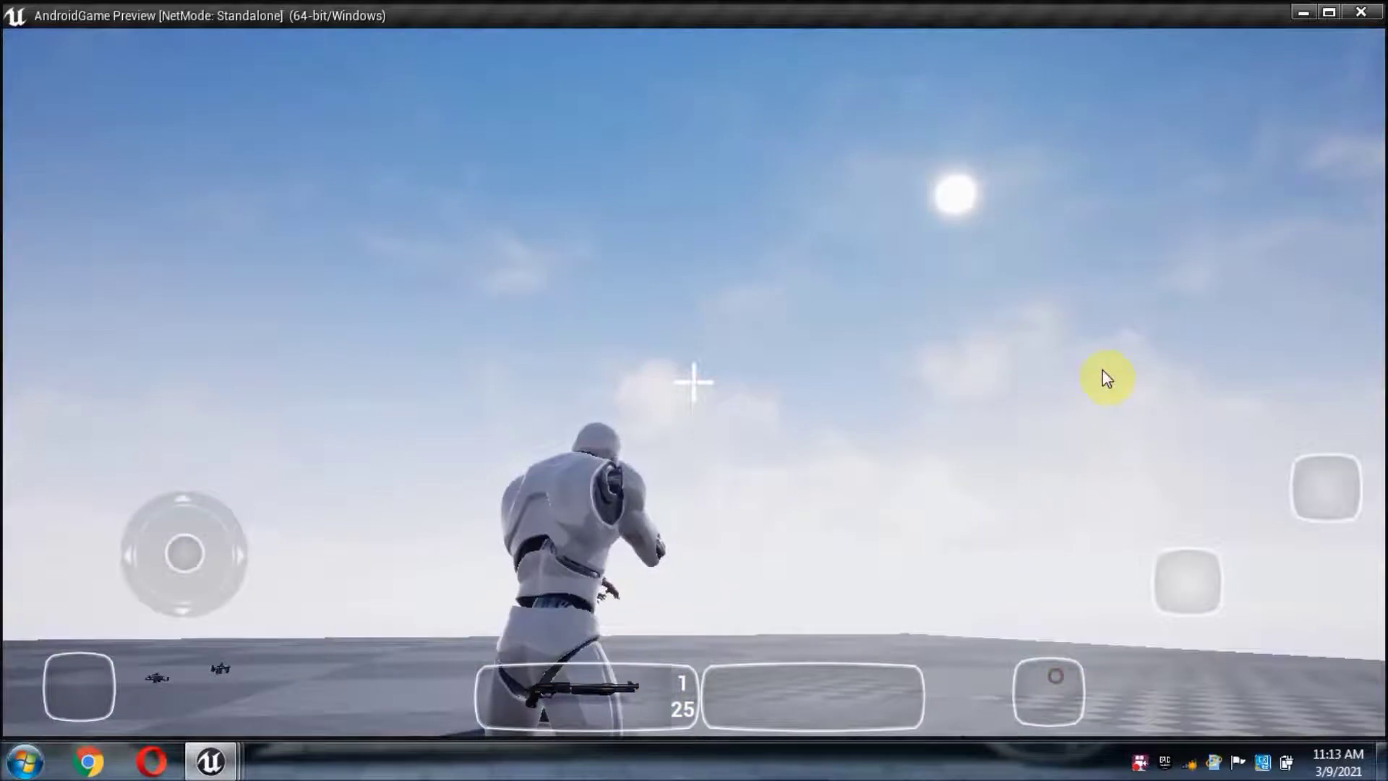
pyautogui.press('r')
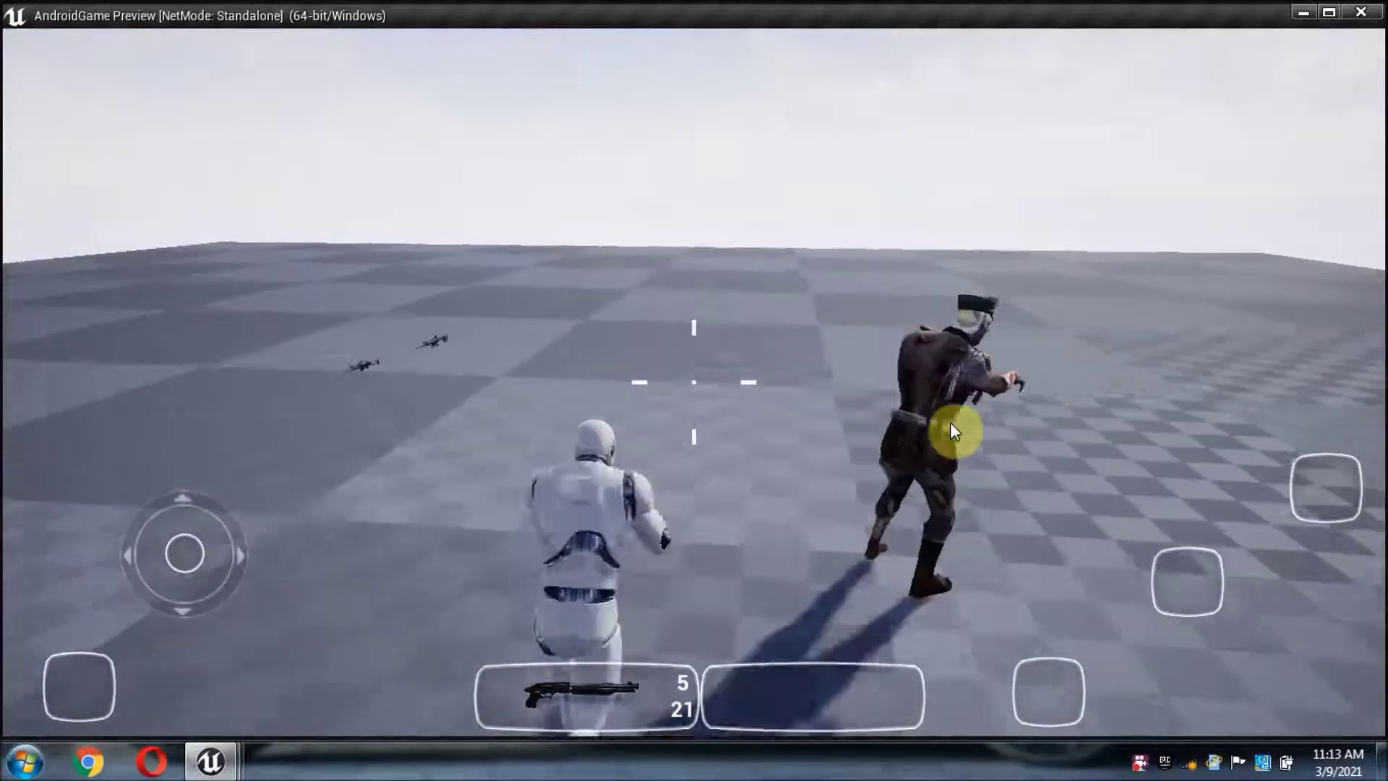
pyautogui.press('Escape')
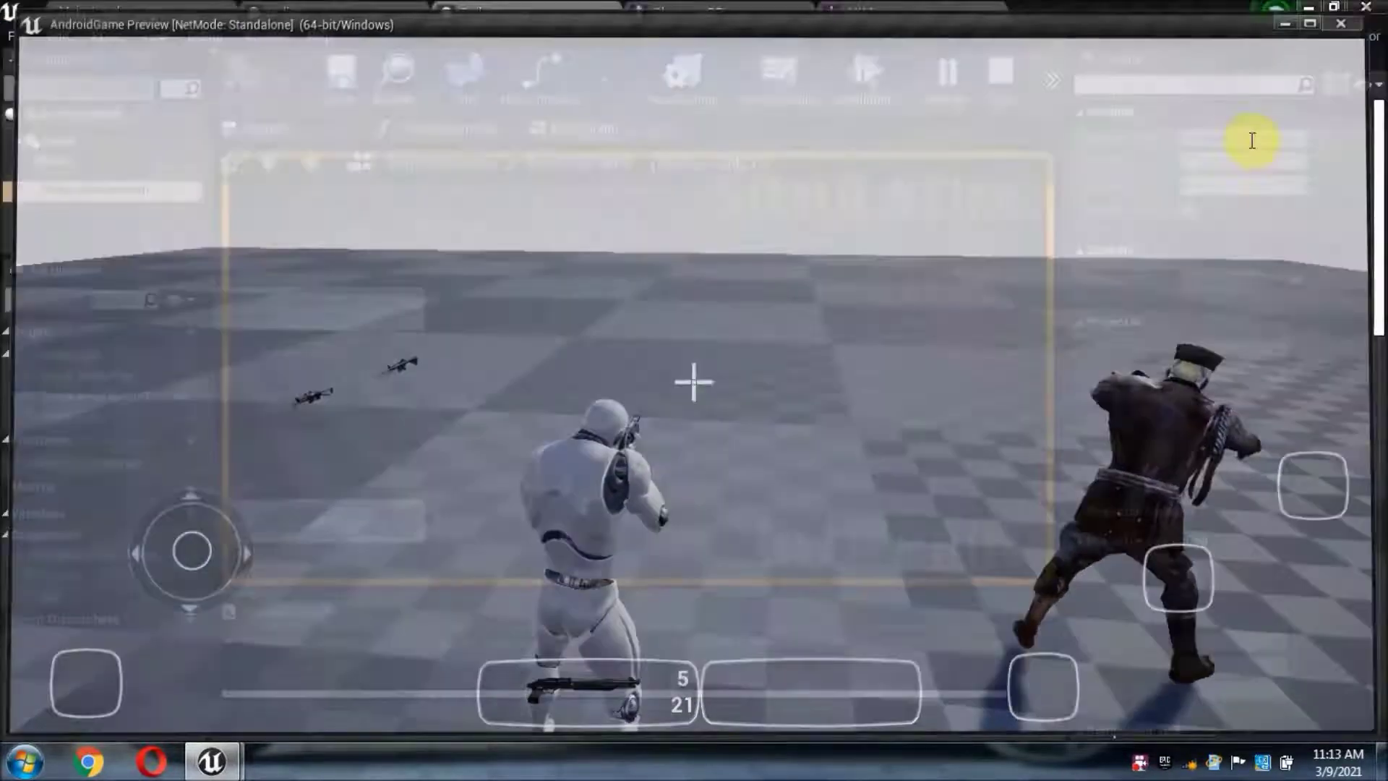
# Step: In CharacterBP's Gun 1 Fire System, select Get Socket Location and the Prim BP getter nodes
pyautogui.scroll(-1, 734, 480)
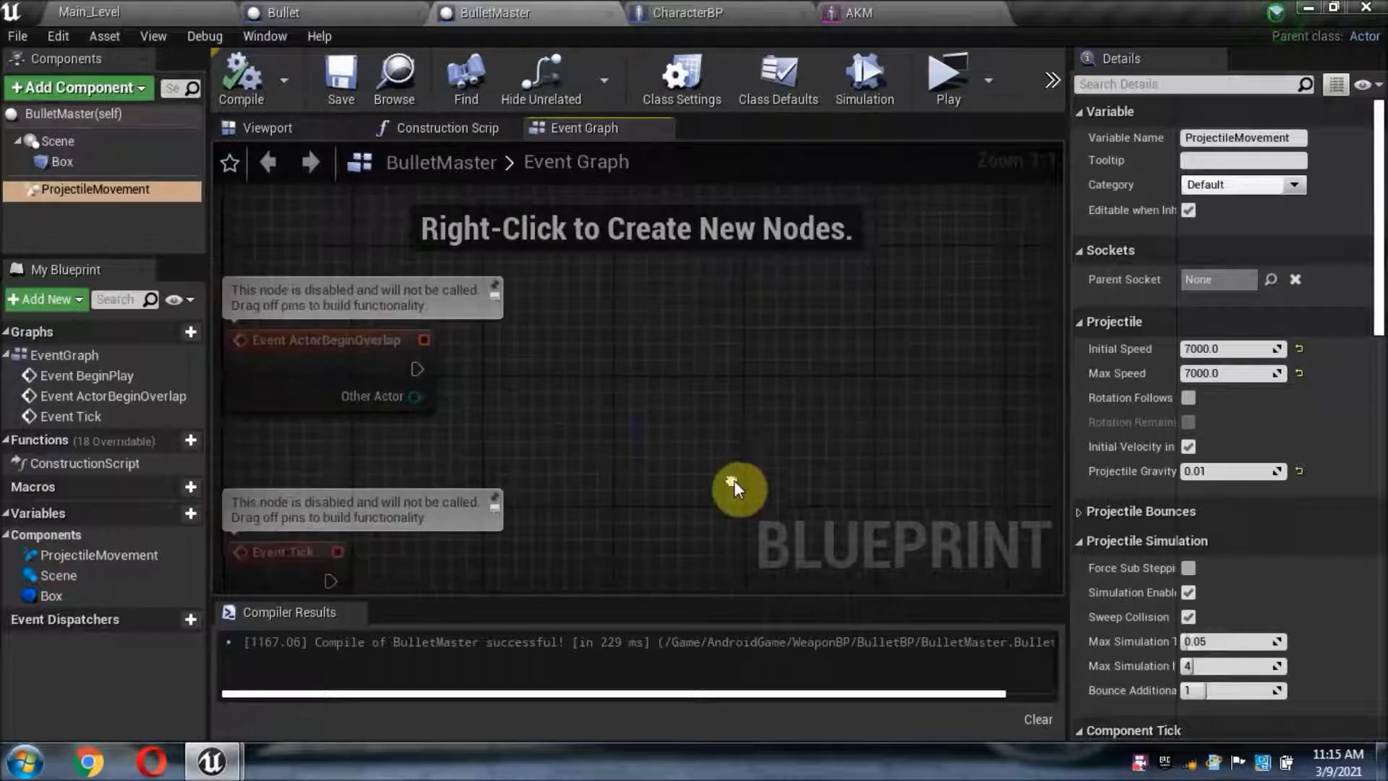
pyautogui.scroll(-2, 735, 470)
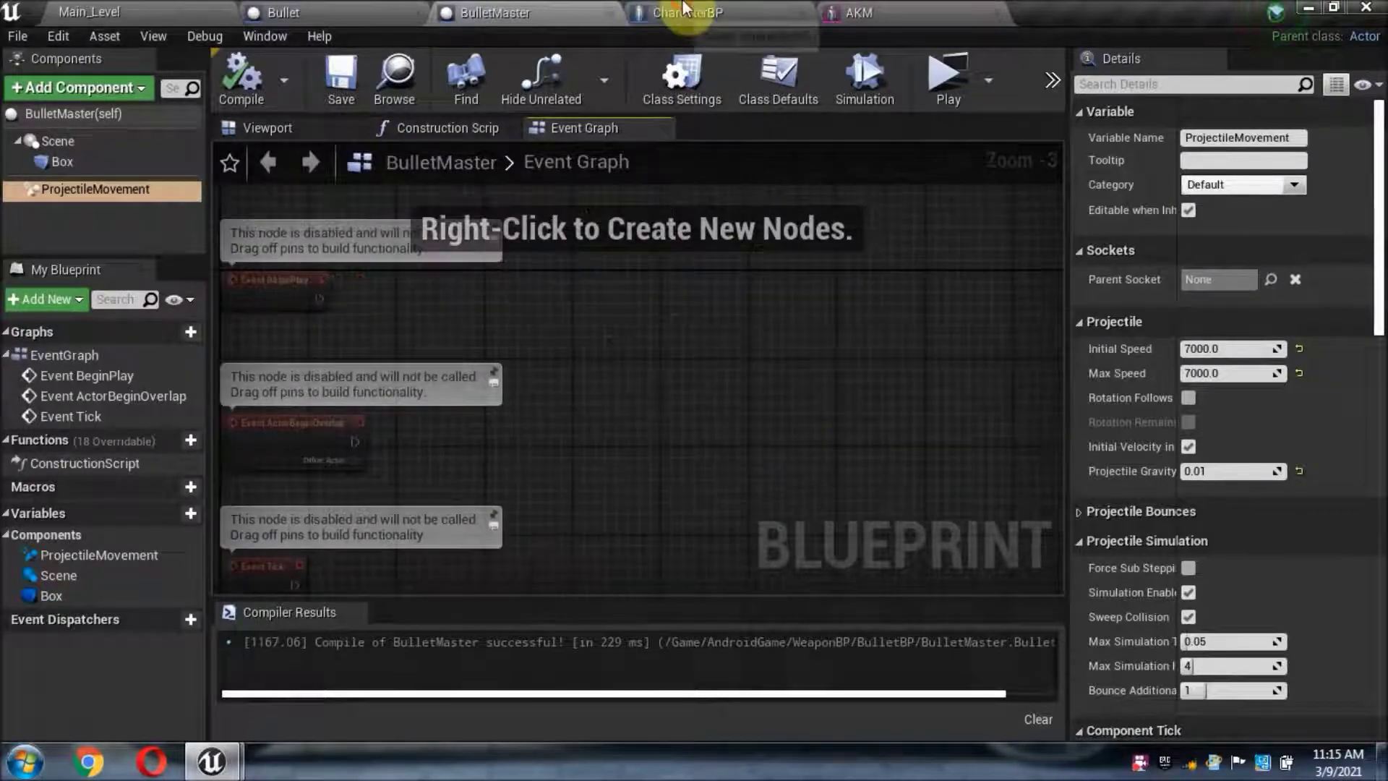
pyautogui.click(686, 13)
pyautogui.moveTo(824, 460)
pyautogui.mouseDown(button='right')
pyautogui.moveTo(846, 375)
pyautogui.moveTo(808, 275)
pyautogui.moveTo(818, 427)
pyautogui.mouseUp(button='right')
pyautogui.scroll(-3, 846, 375)
pyautogui.scroll(1, 808, 274)
pyautogui.scroll(3, 889, 480)
pyautogui.click(759, 310)
pyautogui.moveTo(643, 561)
pyautogui.mouseDown(button='right')
pyautogui.moveTo(706, 325)
pyautogui.moveTo(846, 241)
pyautogui.mouseUp(button='right')
pyautogui.click(635, 326)
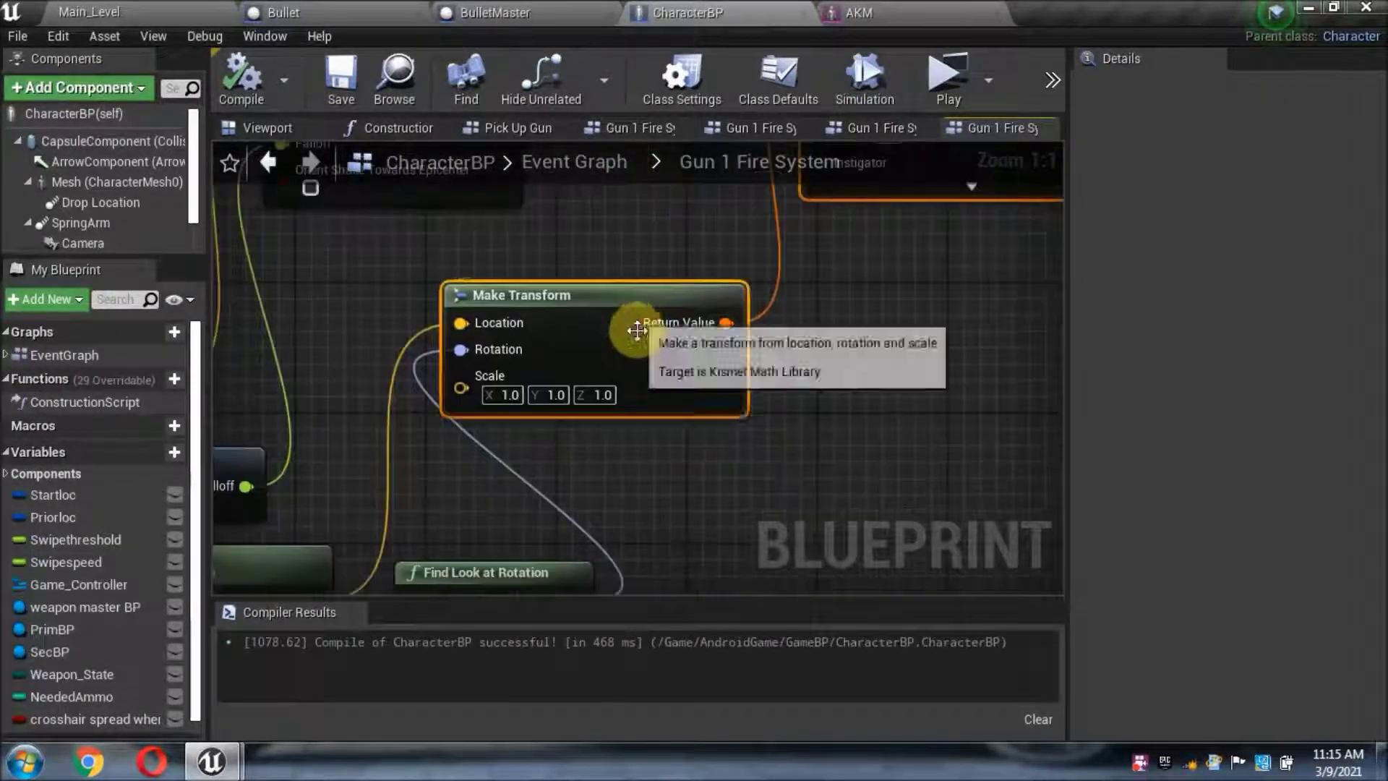
pyautogui.moveTo(635, 325); pyautogui.dragTo(885, 182, button='right')
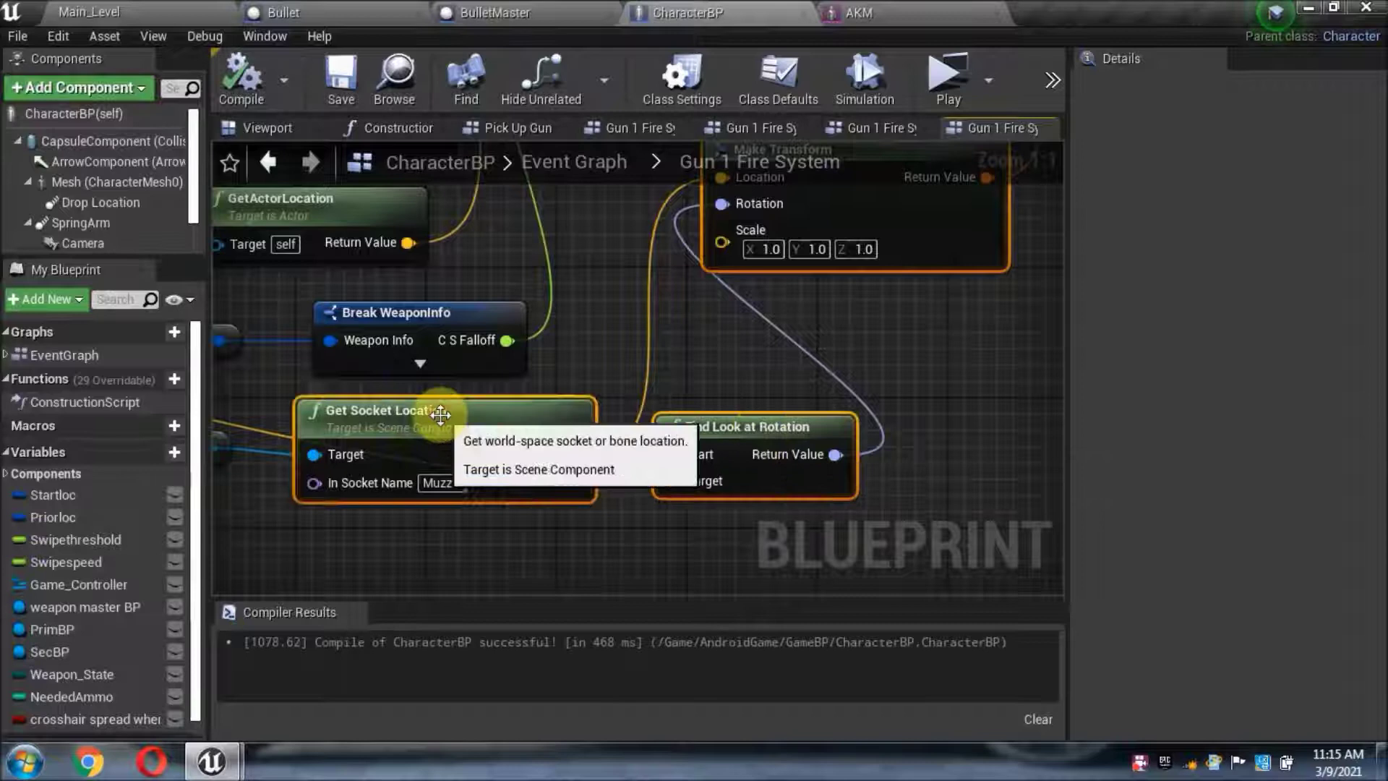
pyautogui.click(449, 410)
pyautogui.moveTo(450, 409); pyautogui.dragTo(898, 378, button='right')
# Step: Copy the selected socket-location nodes and return to the main Event Graph
pyautogui.moveTo(573, 537)
pyautogui.mouseDown(button='right')
pyautogui.moveTo(637, 467)
pyautogui.moveTo(465, 547)
pyautogui.mouseUp(button='right')
pyautogui.scroll(-3, 600, 510)
pyautogui.moveTo(790, 528)
pyautogui.mouseDown(button='right')
pyautogui.moveTo(707, 506)
pyautogui.moveTo(781, 516)
pyautogui.moveTo(921, 455)
pyautogui.mouseUp(button='right')
pyautogui.moveTo(614, 506); pyautogui.dragTo(786, 370, button='right')
pyautogui.moveTo(683, 385); pyautogui.dragTo(749, 463, button='right')
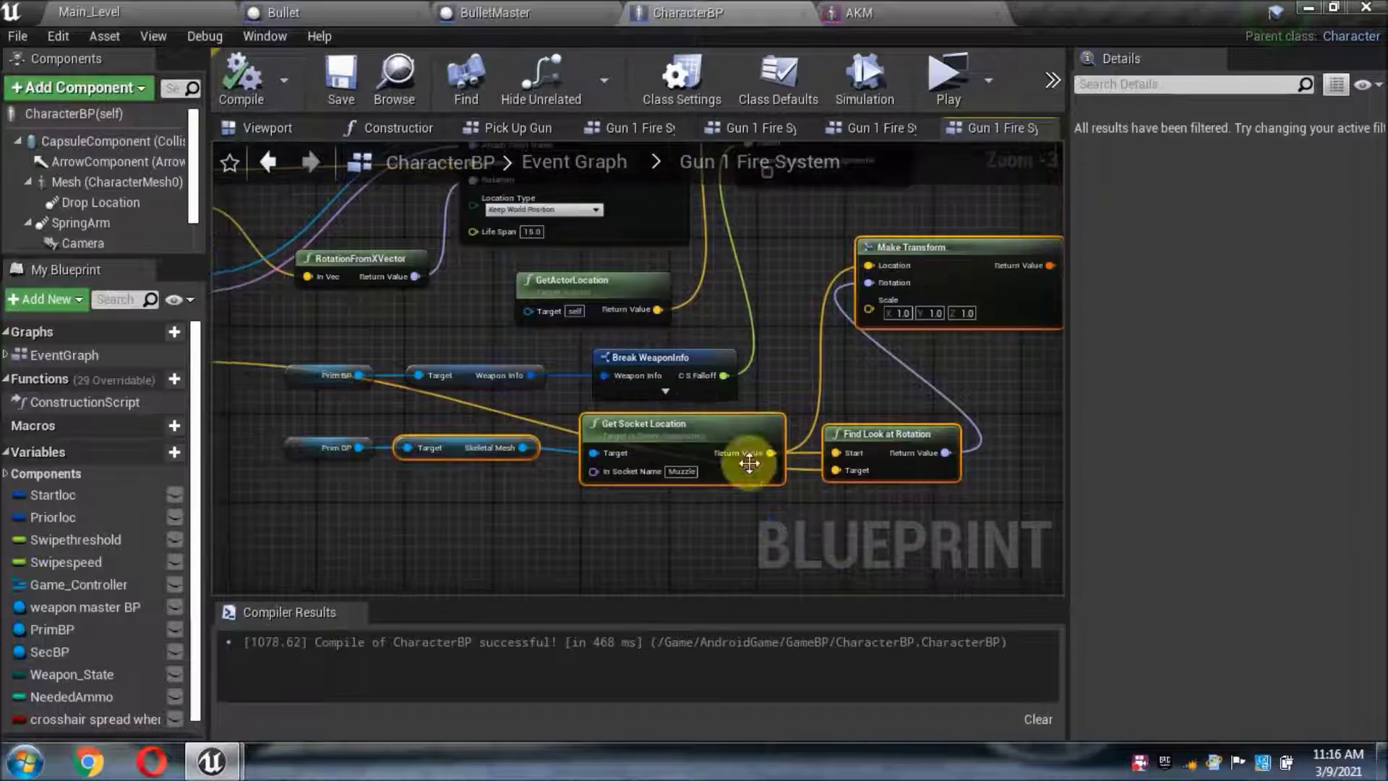
pyautogui.rightClick(697, 427)
pyautogui.click(763, 384)
pyautogui.click(1033, 375)
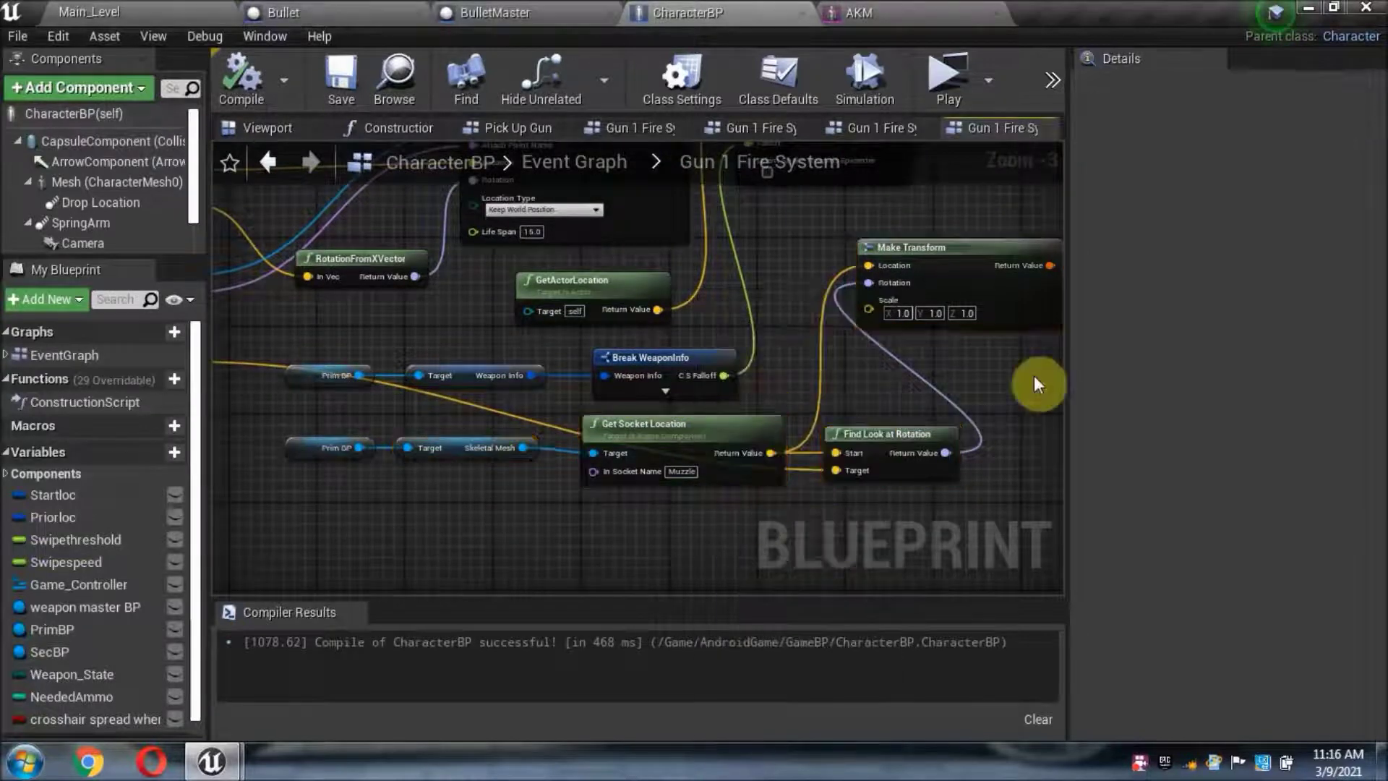
pyautogui.moveTo(1034, 375); pyautogui.dragTo(746, 223, button='right')
pyautogui.click(596, 170)
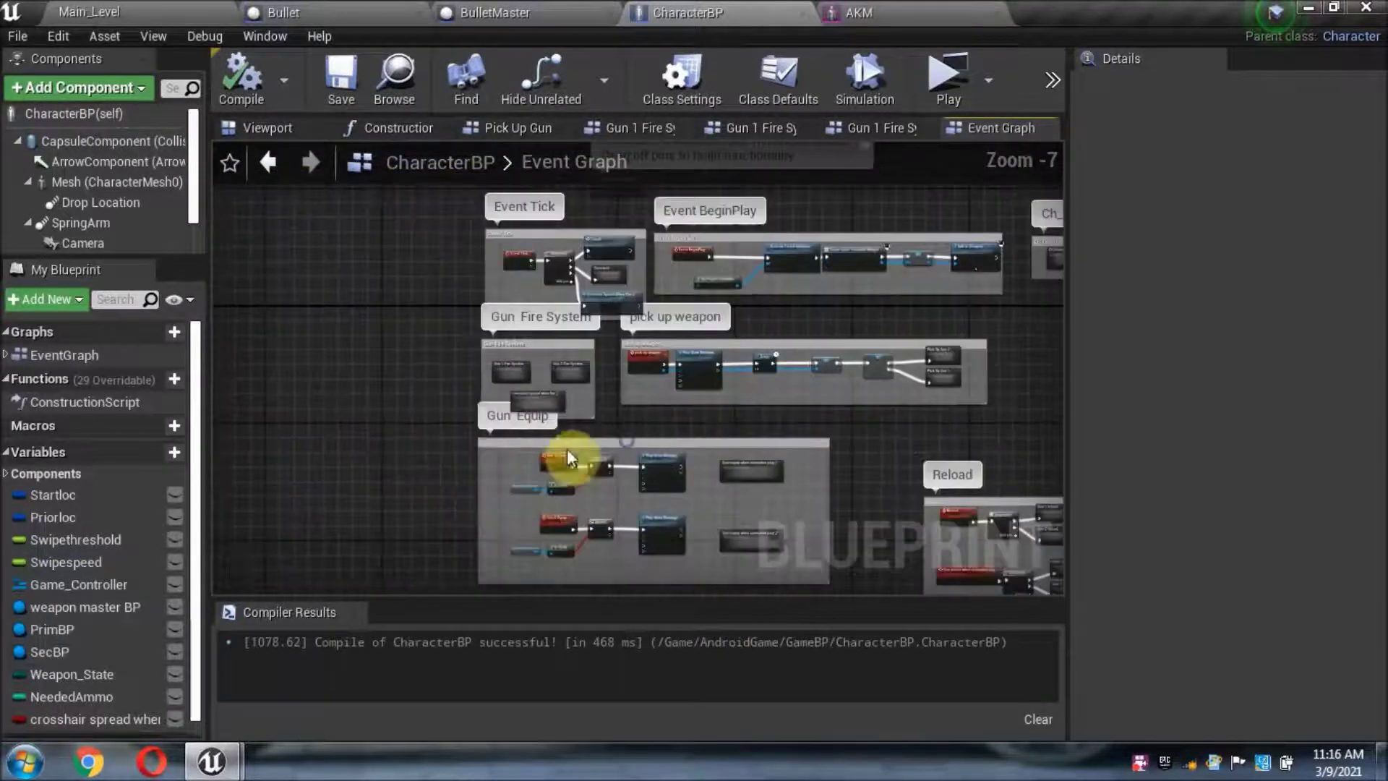
# Step: Paste the copied socket-location nodes into Gun 2 Fire System beside the SpawnActor Bullet node
pyautogui.scroll(7, 694, 347)
pyautogui.moveTo(809, 209)
pyautogui.mouseDown(button='right')
pyautogui.moveTo(506, 405)
pyautogui.moveTo(377, 389)
pyautogui.mouseUp(button='right')
pyautogui.doubleClick(612, 349)
pyautogui.scroll(5, 486, 419)
pyautogui.scroll(4, 537, 390)
pyautogui.scroll(-2, 635, 432)
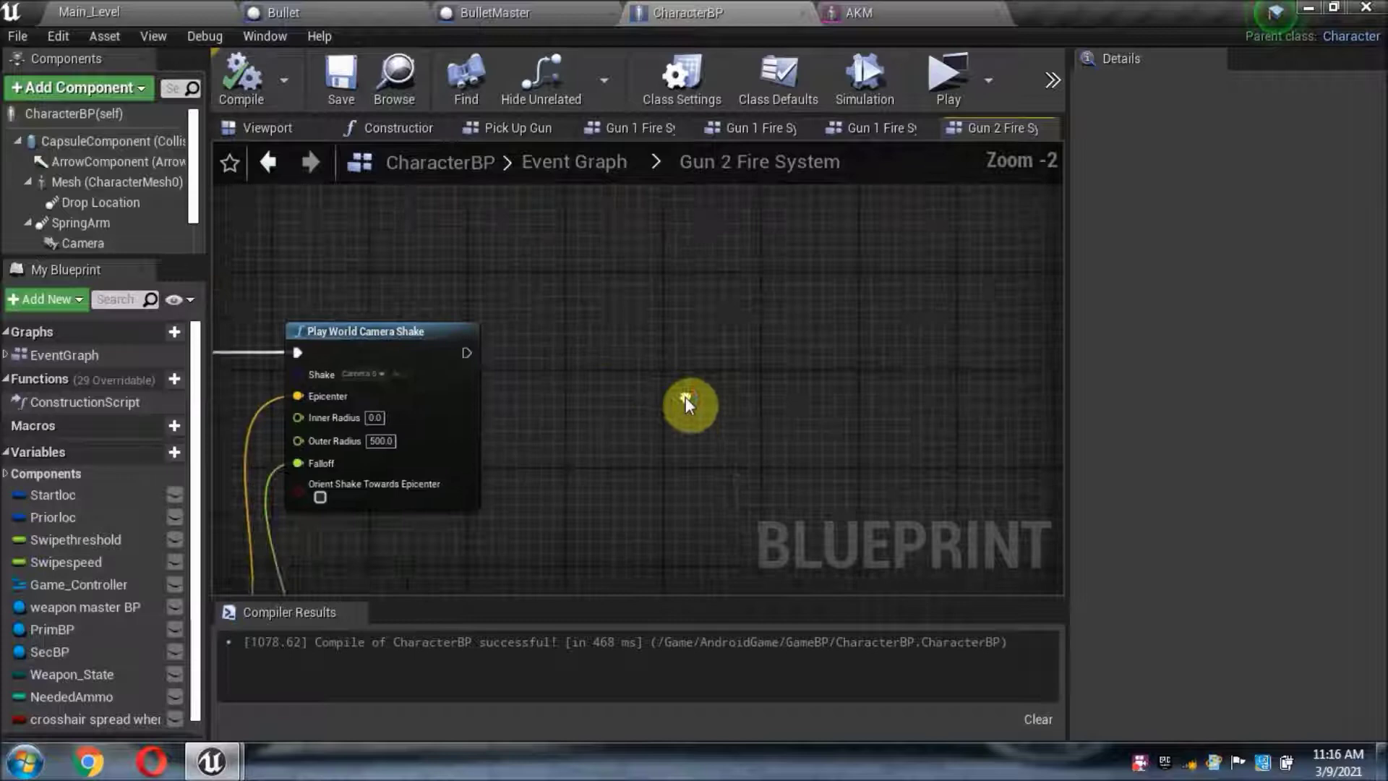
pyautogui.click(635, 388)
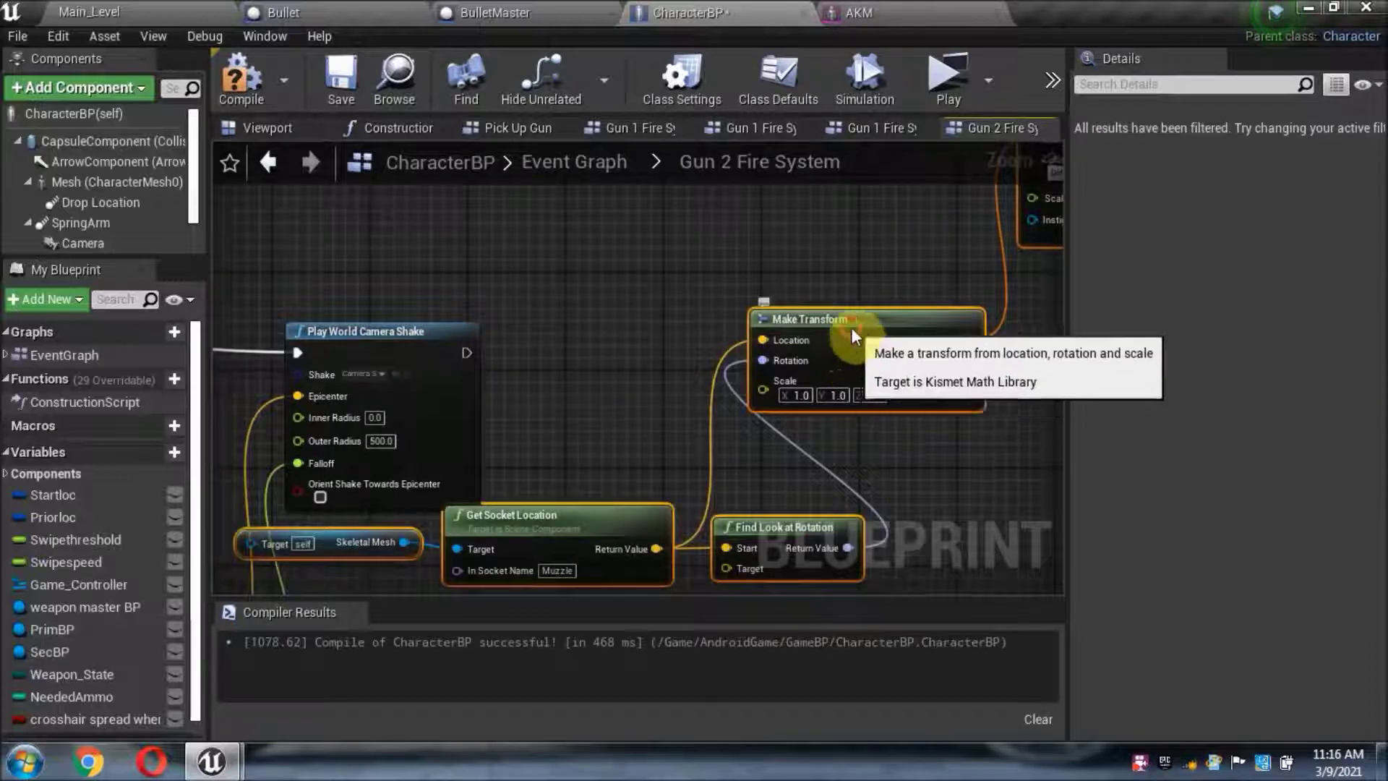
pyautogui.moveTo(851, 327); pyautogui.dragTo(631, 538)
pyautogui.moveTo(740, 465); pyautogui.dragTo(485, 427)
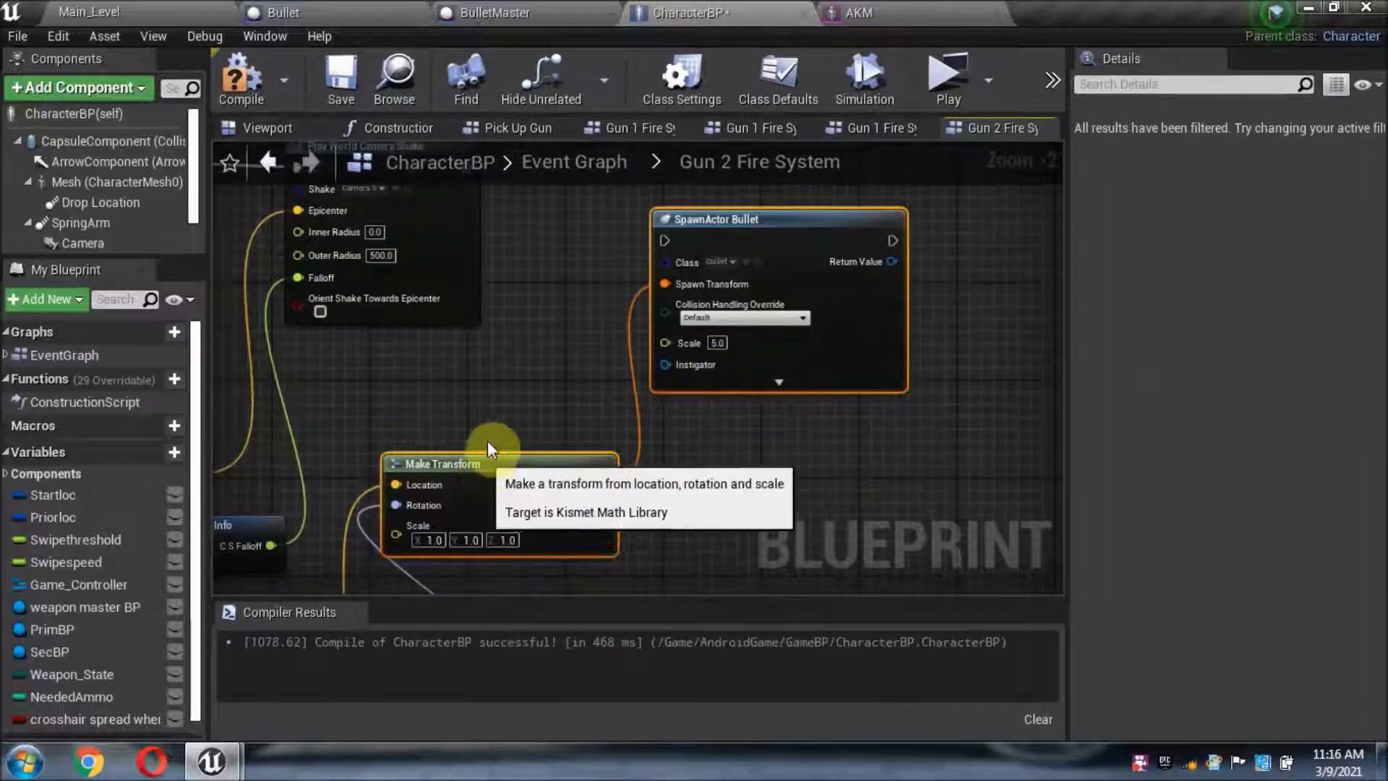
pyautogui.moveTo(507, 299); pyautogui.dragTo(479, 433, button='right')
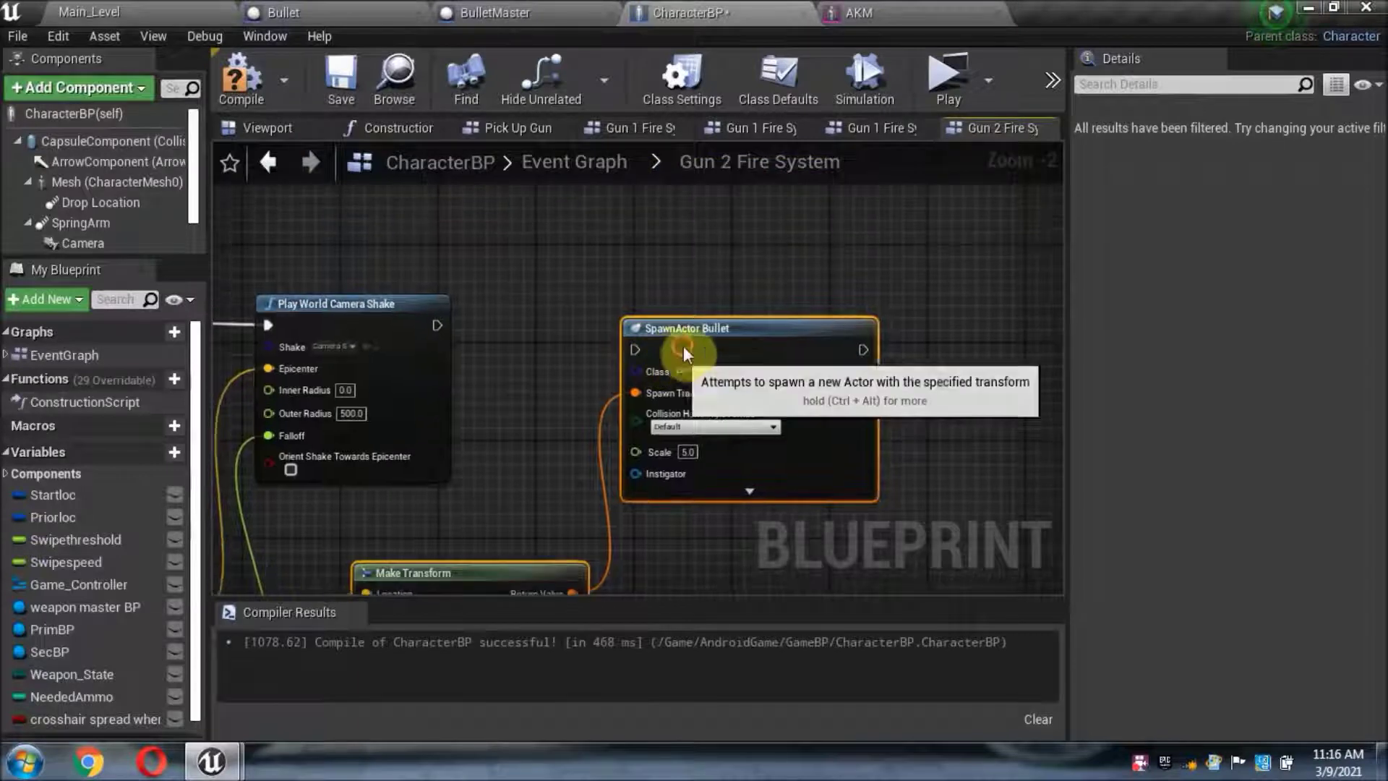
# Step: Duplicate the Sec BP getter, wire it to the Skeletal Mesh target, and connect the socket location to the transform nodes
pyautogui.scroll(1, 475, 310)
pyautogui.scroll(1, 427, 328)
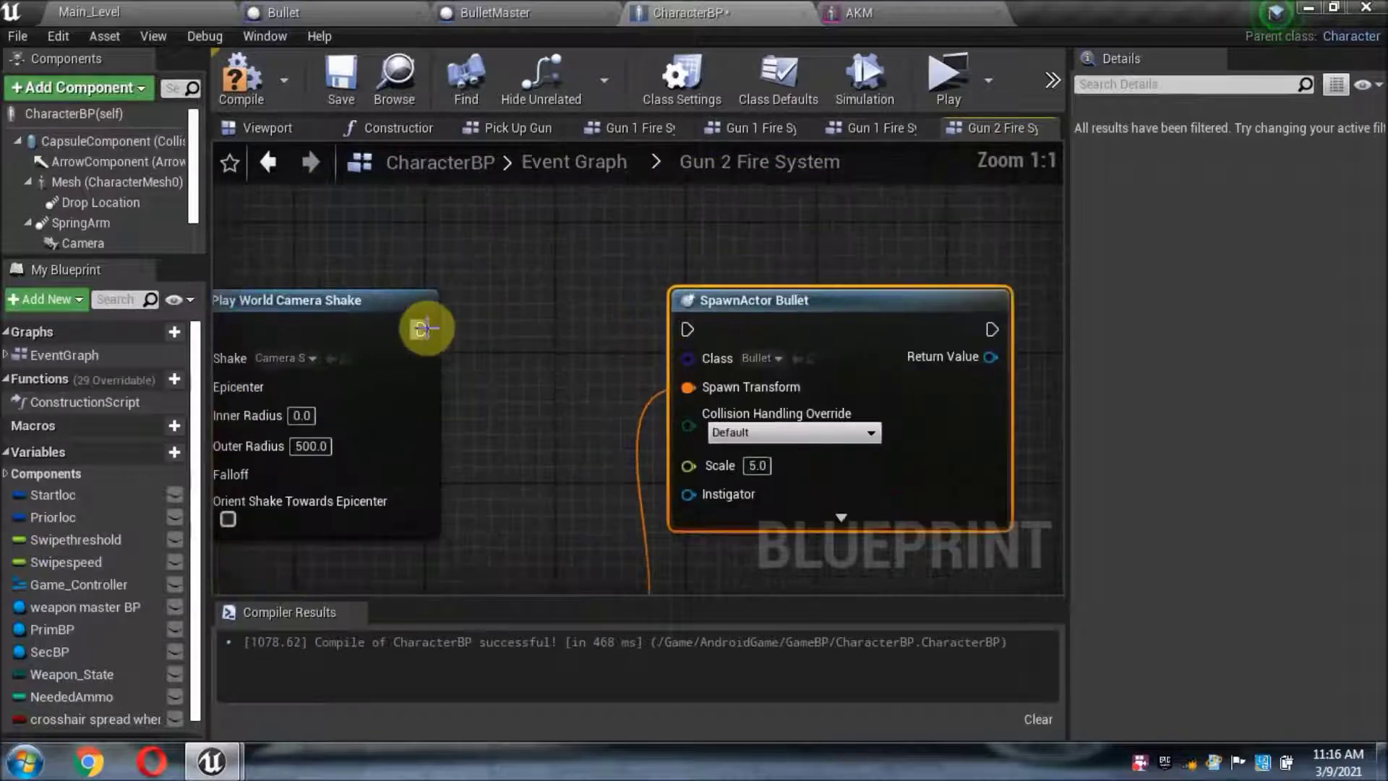
pyautogui.moveTo(573, 425); pyautogui.dragTo(909, 402, button='right')
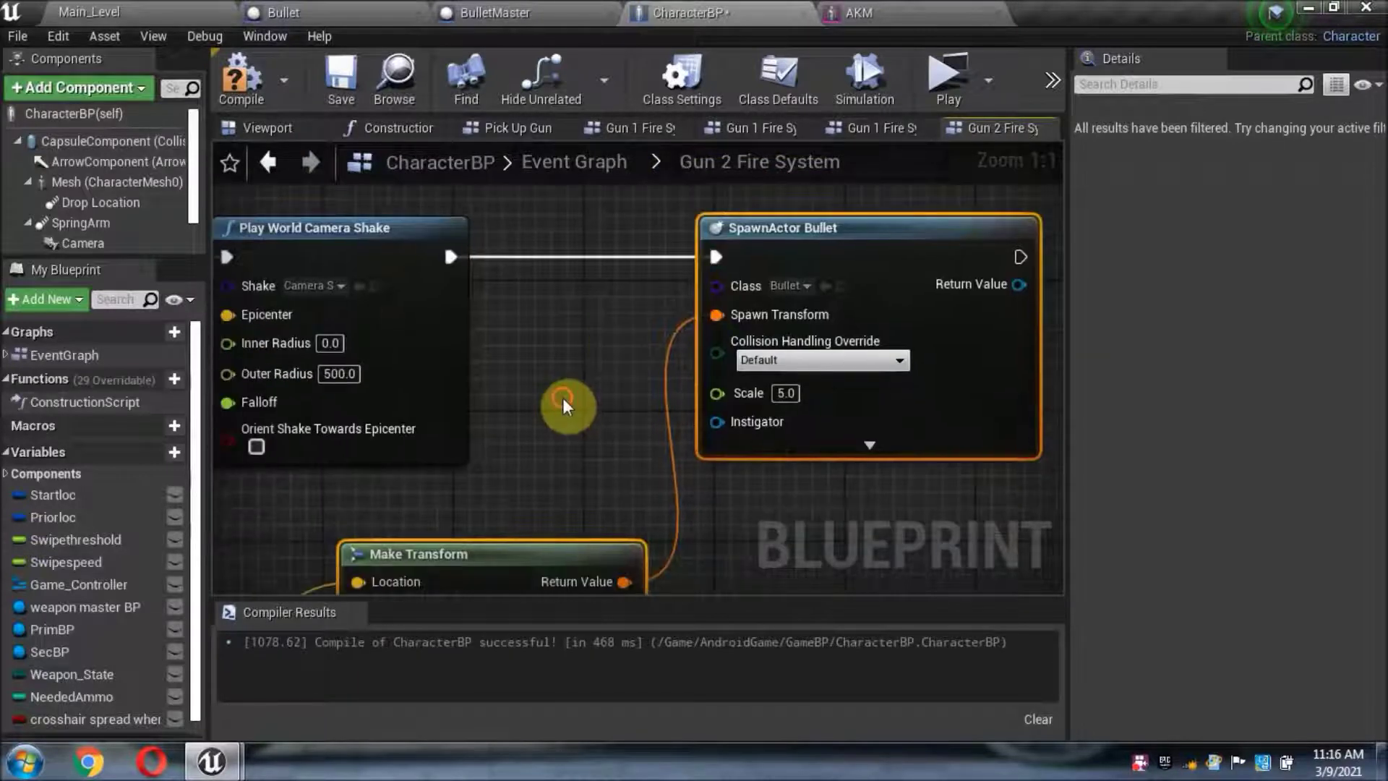
pyautogui.scroll(-1, 909, 402)
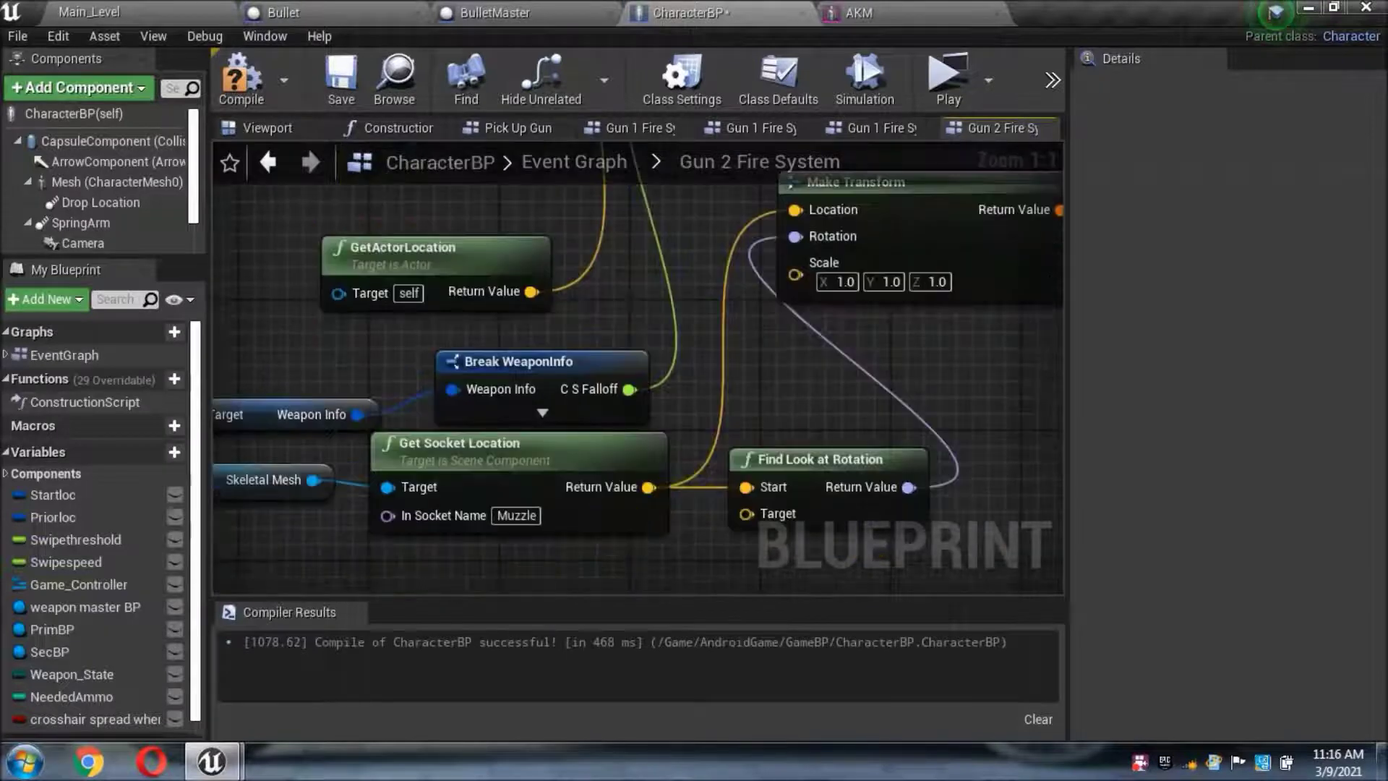
pyautogui.moveTo(506, 361); pyautogui.dragTo(708, 325, button='right')
pyautogui.scroll(1, 403, 381)
pyautogui.rightClick(403, 380)
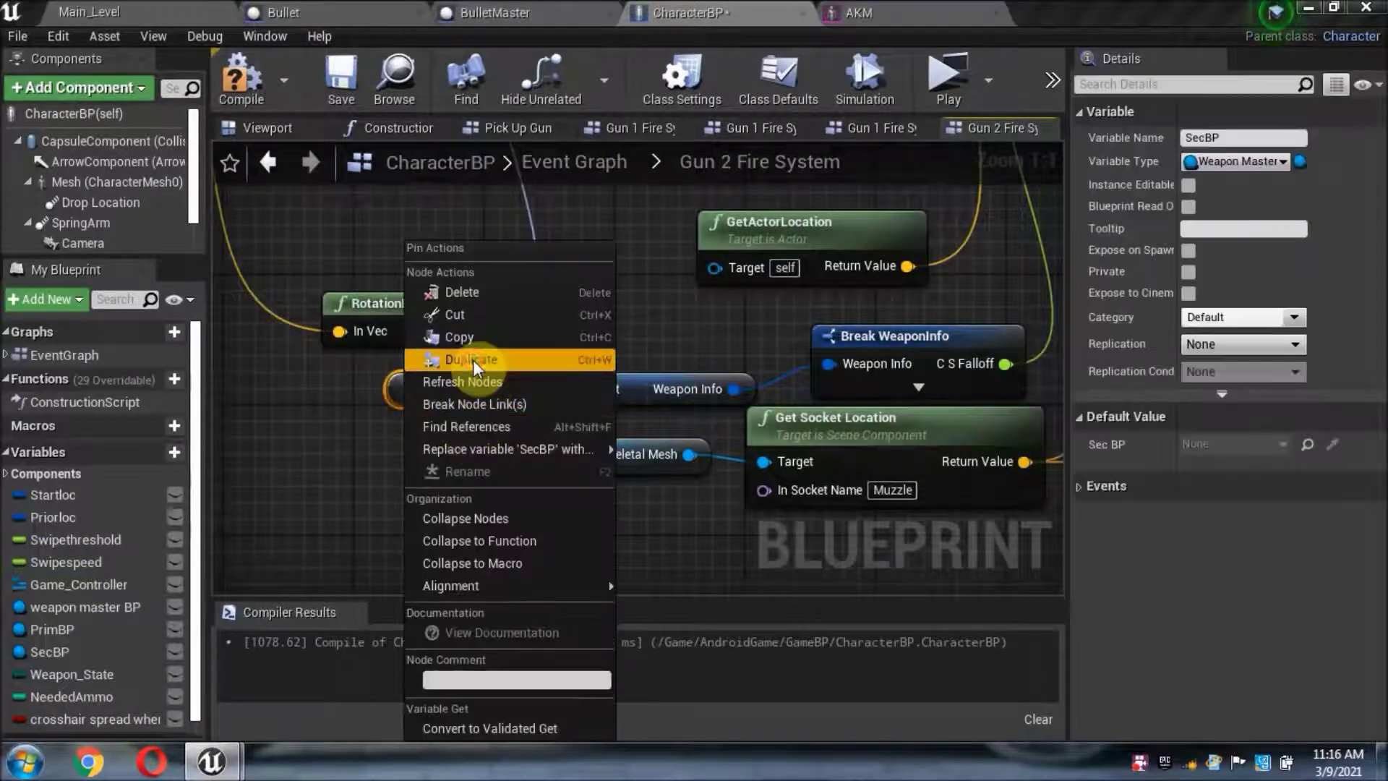
pyautogui.click(472, 359)
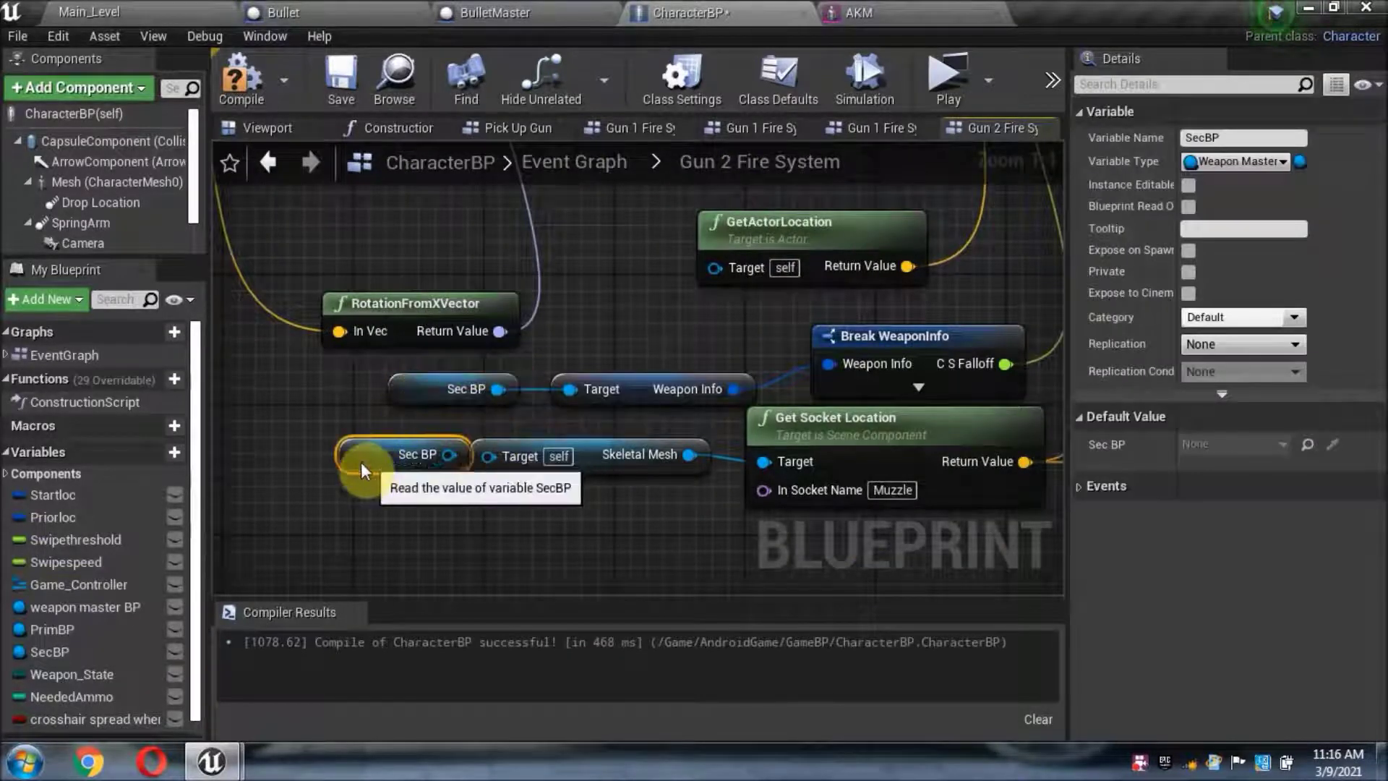
pyautogui.moveTo(492, 469); pyautogui.dragTo(492, 468)
pyautogui.moveTo(932, 532)
pyautogui.mouseDown(button='right')
pyautogui.moveTo(471, 548)
pyautogui.moveTo(744, 533)
pyautogui.mouseUp(button='right')
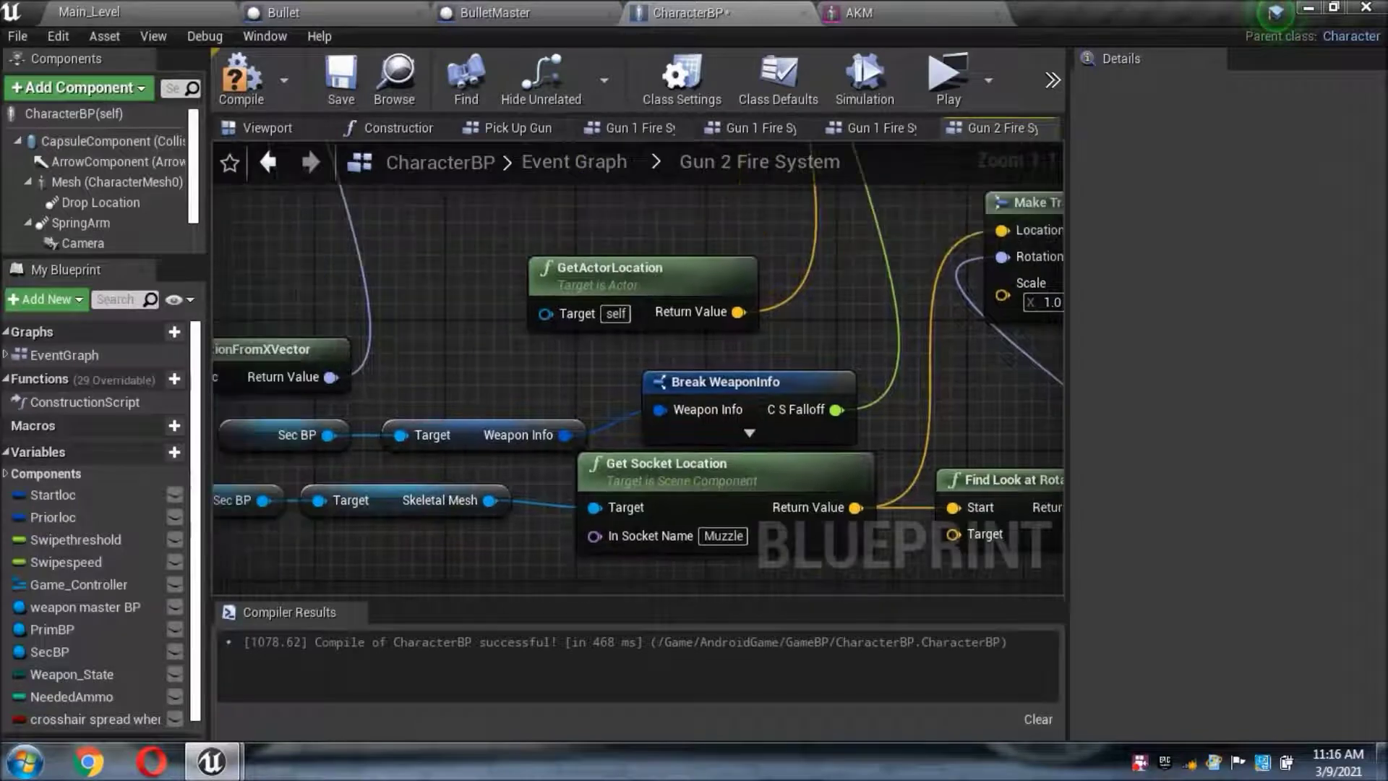
pyautogui.moveTo(215, 307); pyautogui.dragTo(551, 309, button='right')
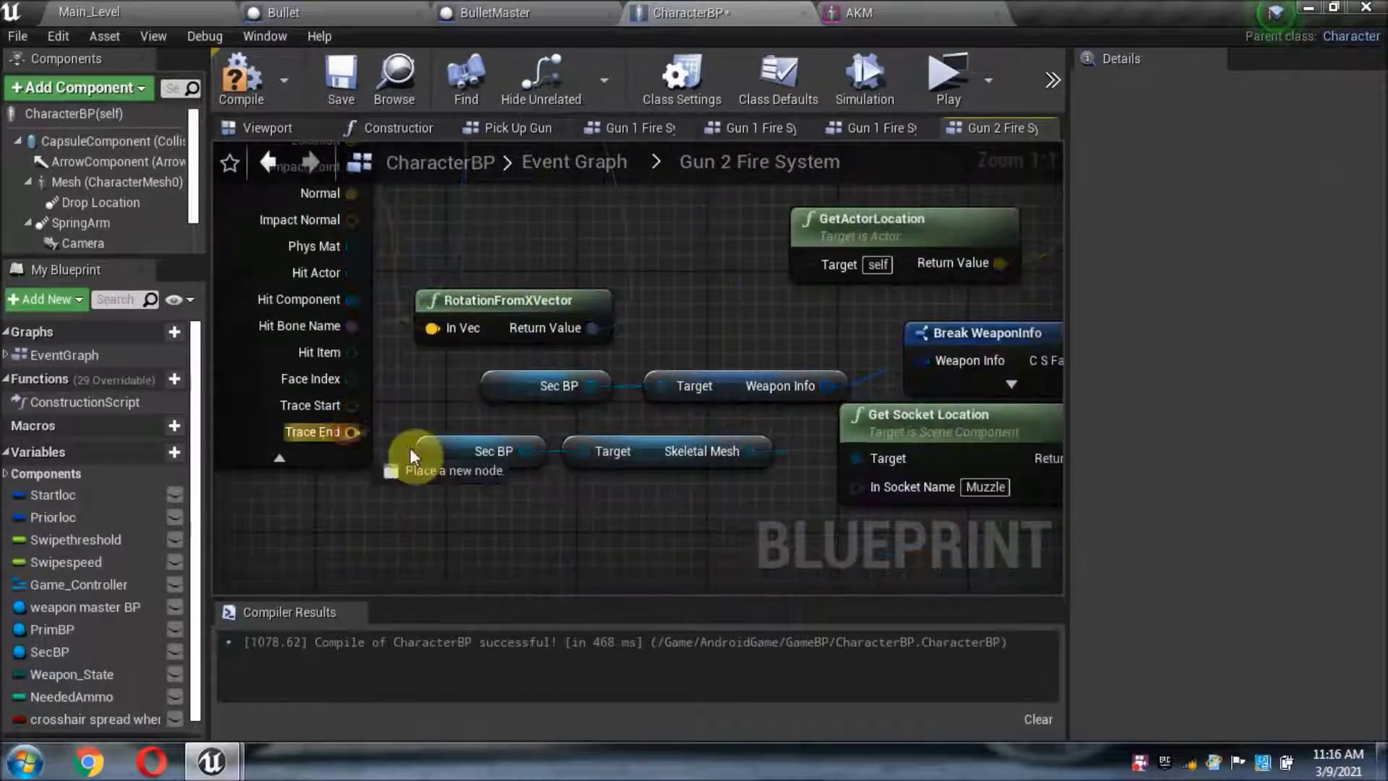
pyautogui.moveTo(1073, 461); pyautogui.dragTo(879, 506)
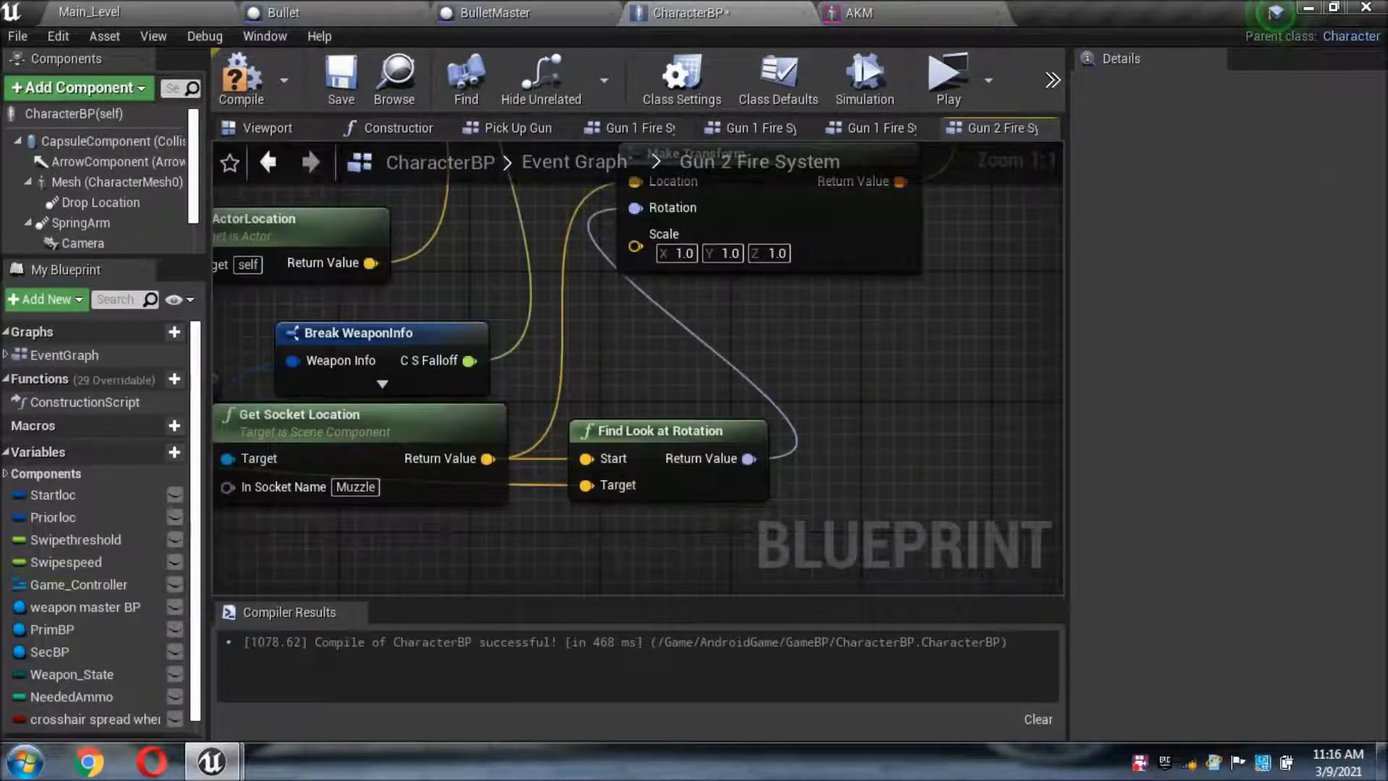
# Step: Compile and save CharacterBP, then launch the game preview
pyautogui.click(245, 125)
pyautogui.click(331, 78)
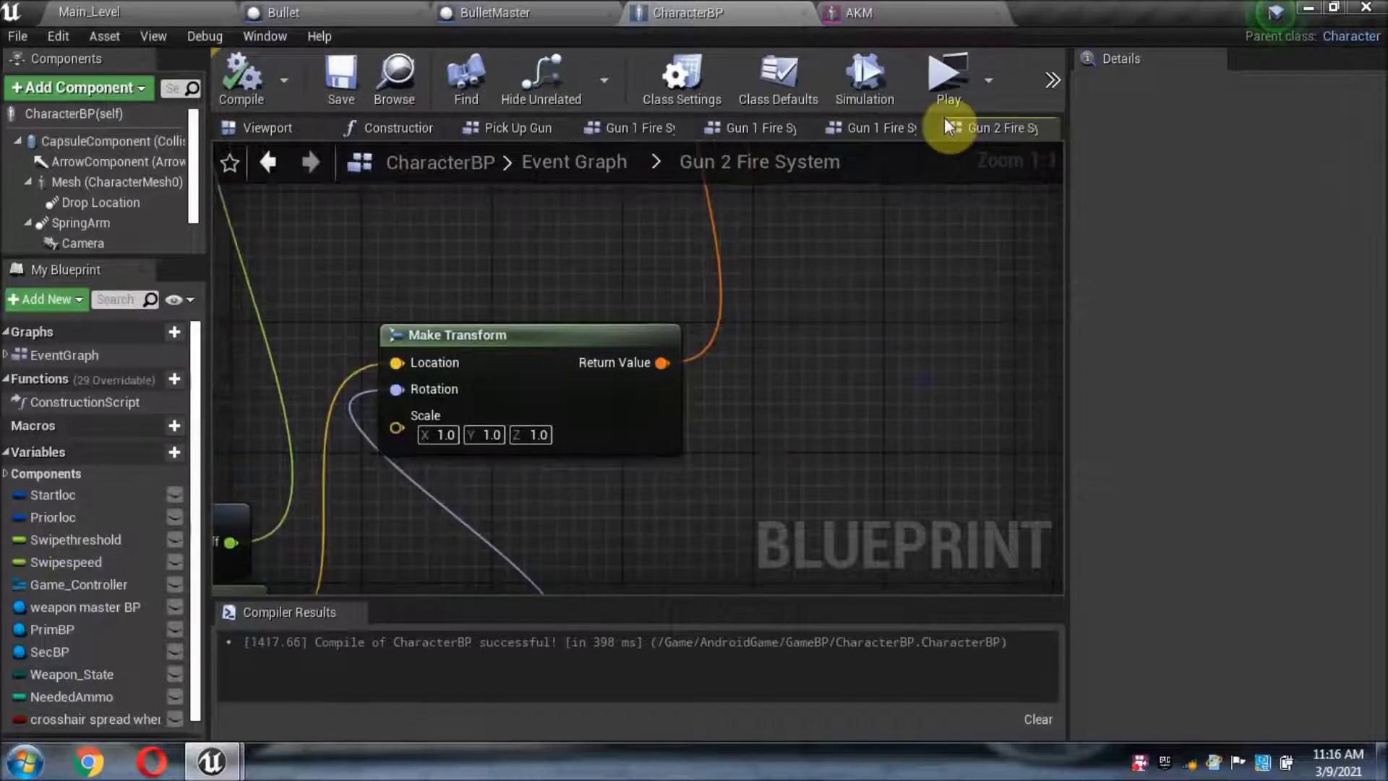
pyautogui.click(934, 81)
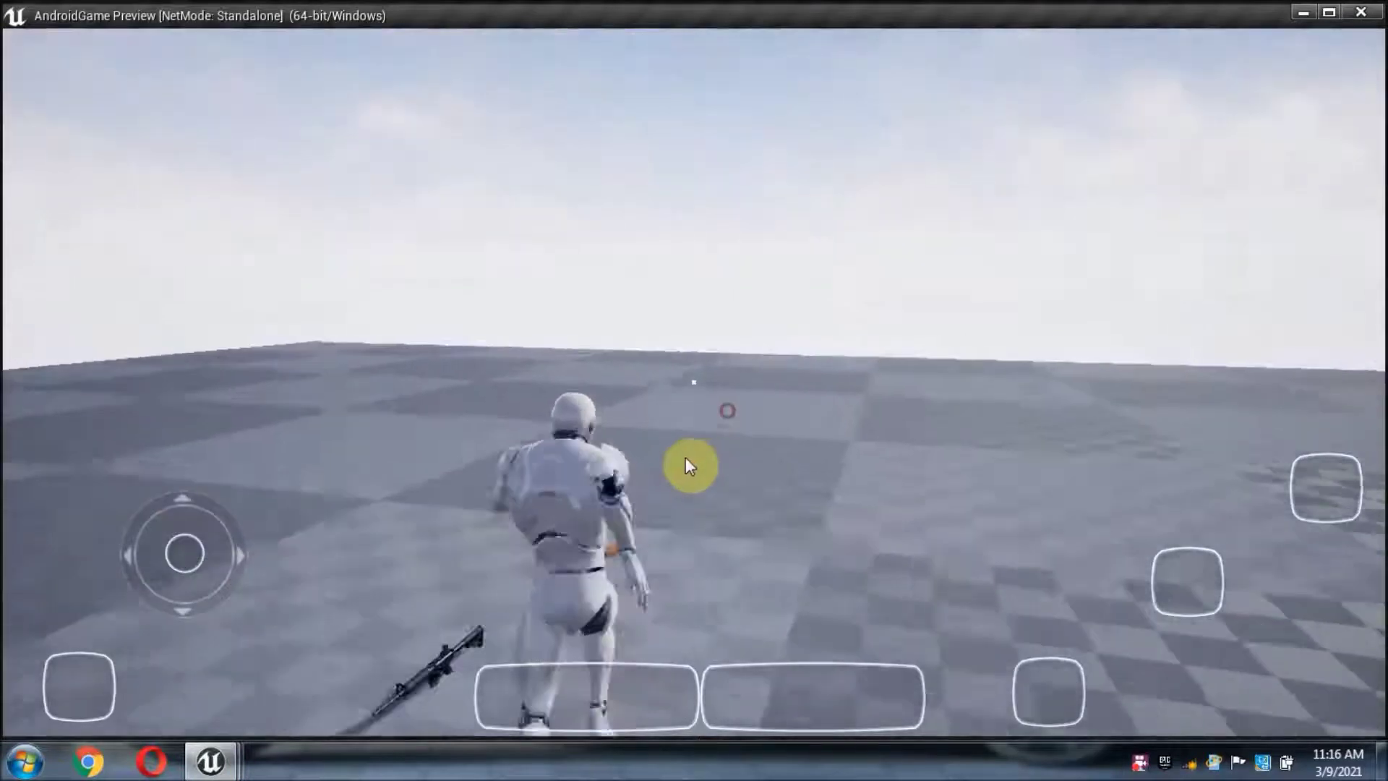
# Step: Pick up the AKM, holster it, and pick up the M416 into the second slot
pyautogui.moveTo(688, 464)
pyautogui.mouseDown()
pyautogui.moveTo(867, 505)
pyautogui.moveTo(853, 259)
pyautogui.mouseUp()
pyautogui.click(831, 483)
pyautogui.click(636, 680)
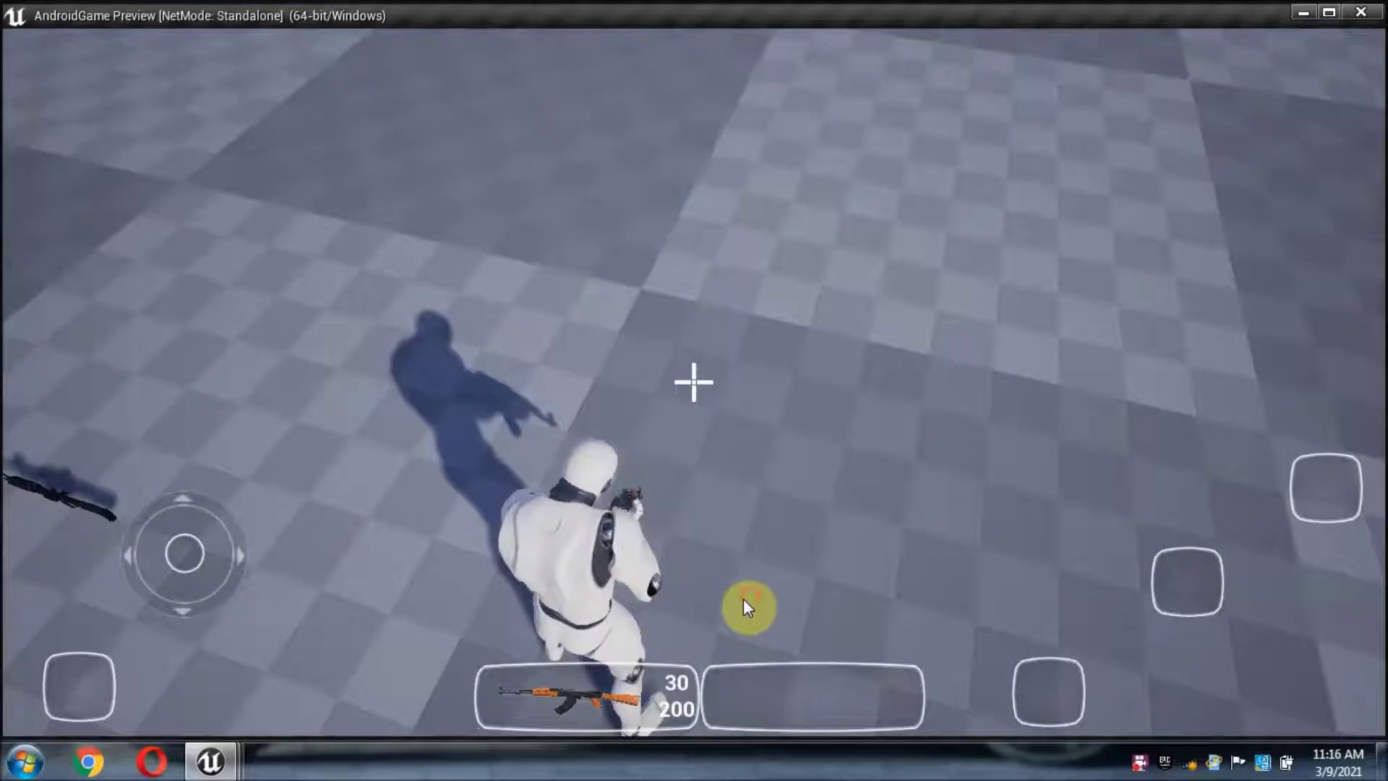
pyautogui.click(573, 687)
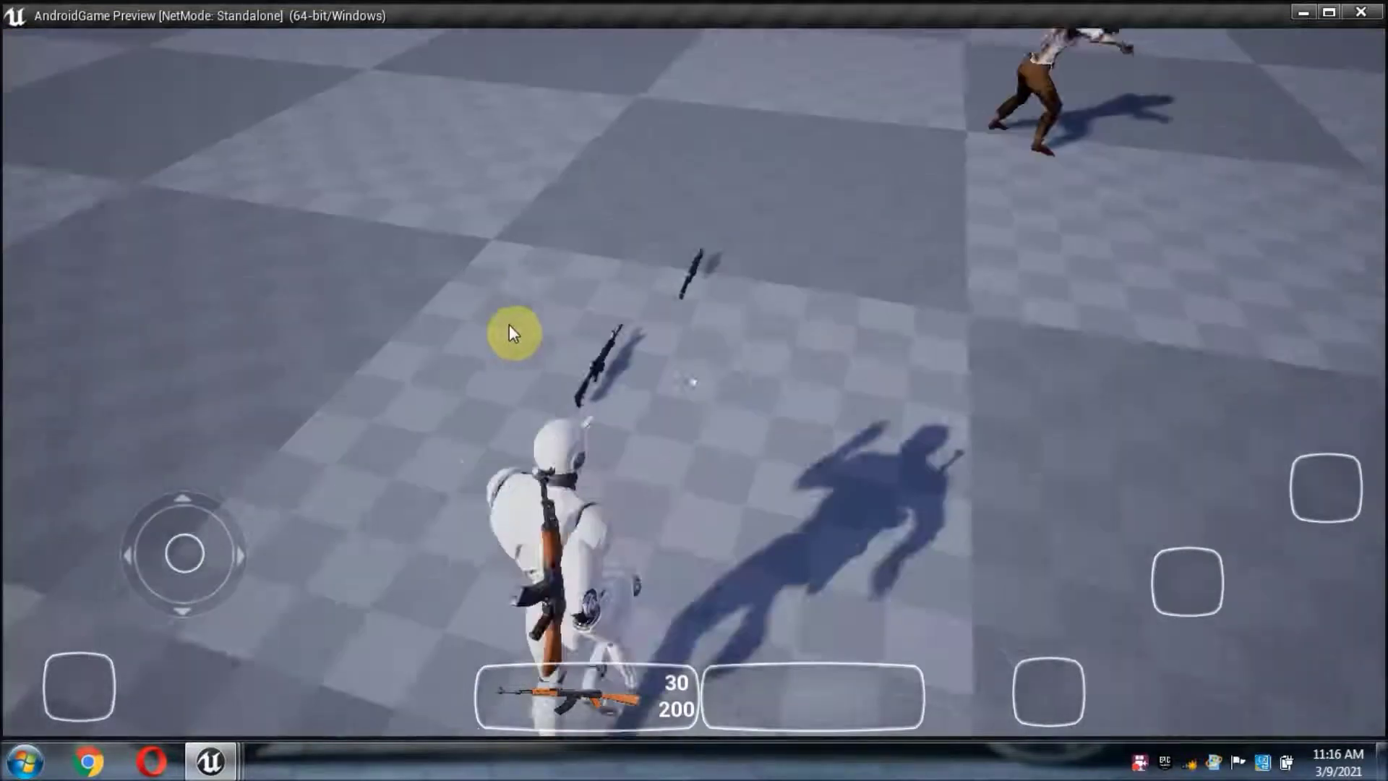
pyautogui.moveTo(510, 327); pyautogui.dragTo(820, 456)
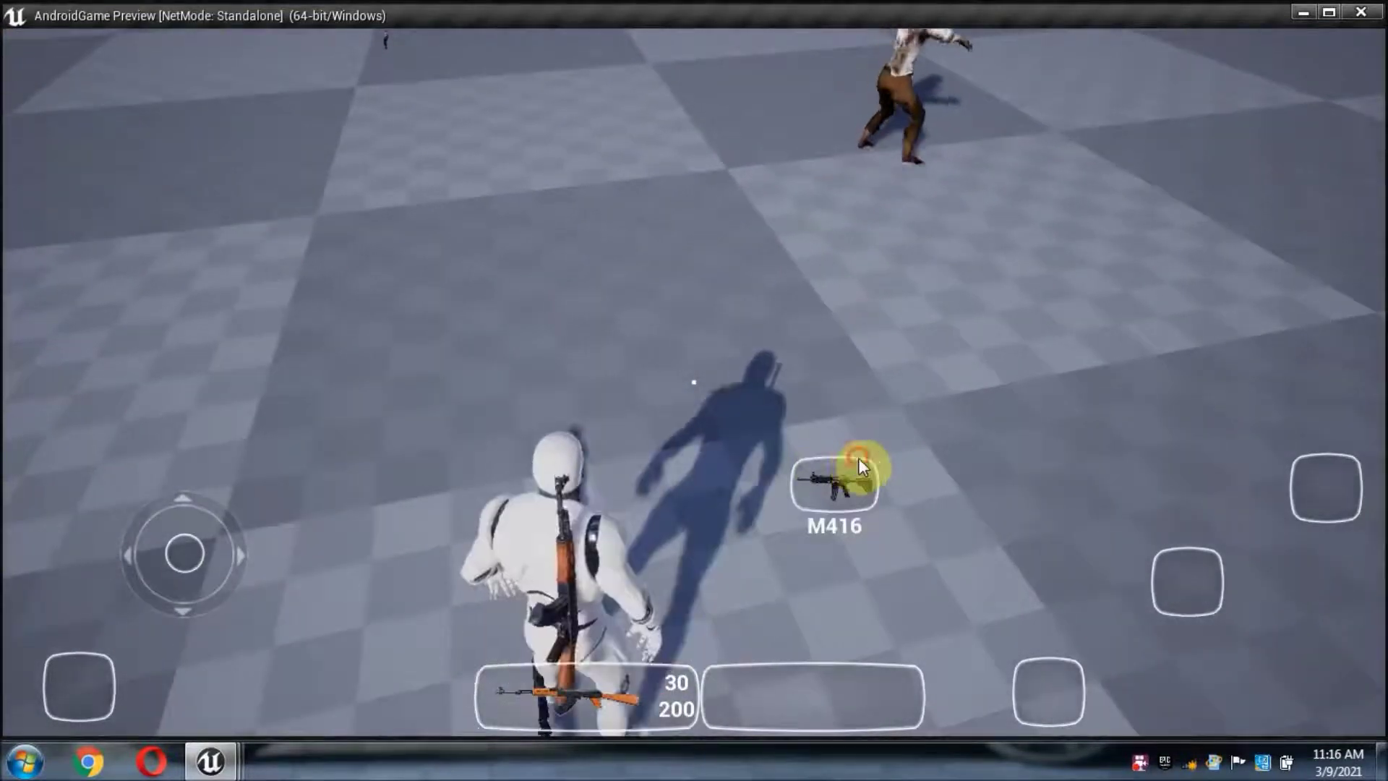
pyautogui.click(855, 465)
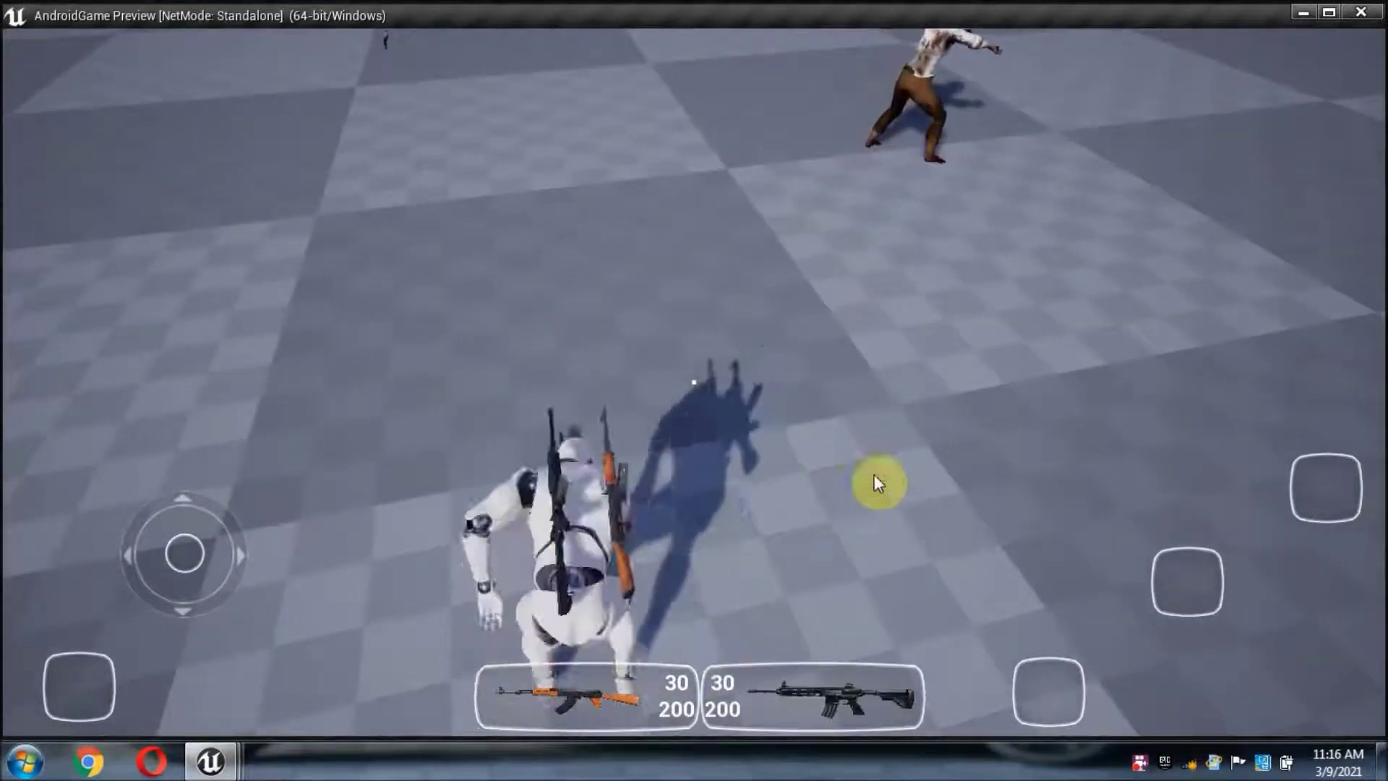
pyautogui.moveTo(880, 484); pyautogui.dragTo(588, 366)
# Step: Equip the M416, fire both rifles at the sky until the M416 is empty, then close the preview
pyautogui.click(810, 694)
pyautogui.moveTo(820, 402); pyautogui.dragTo(815, 257)
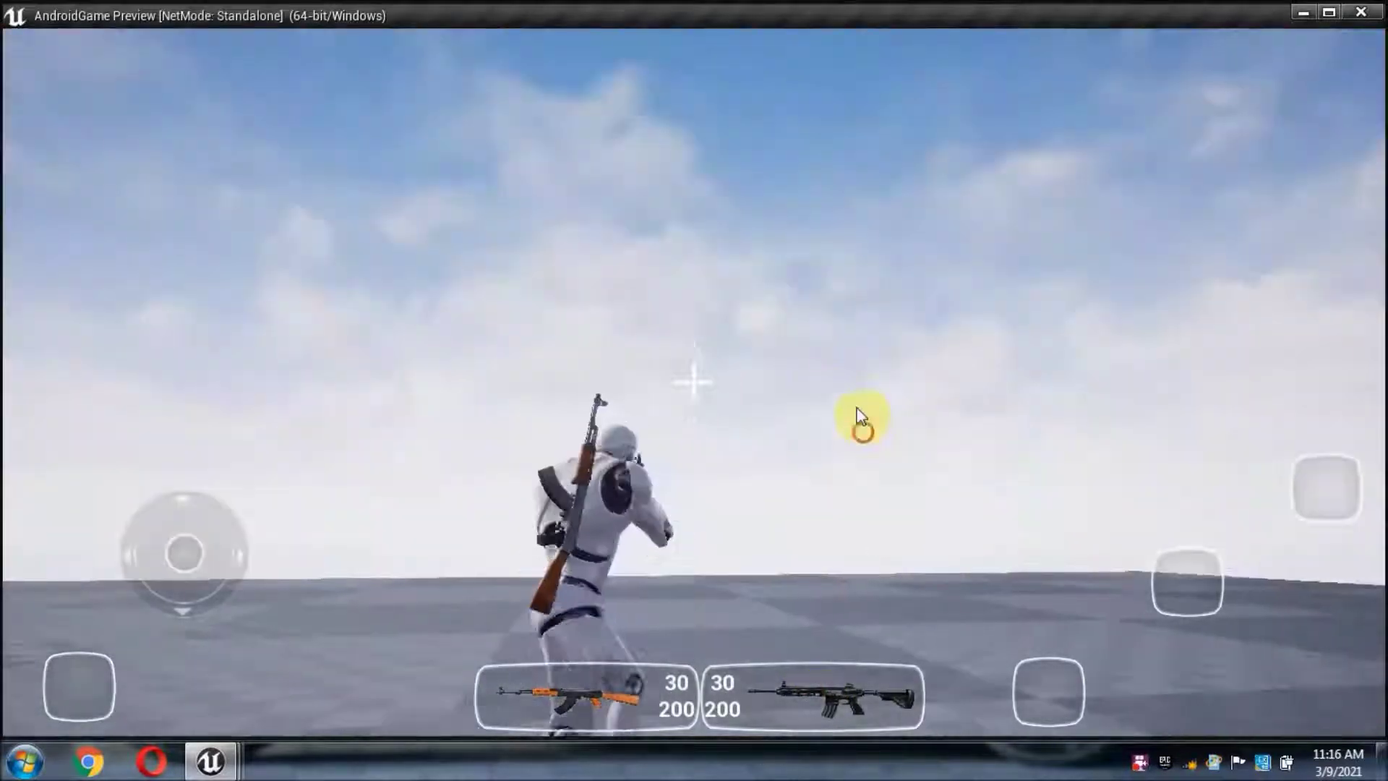
pyautogui.click(1157, 564)
pyautogui.moveTo(1157, 564); pyautogui.dragTo(801, 738)
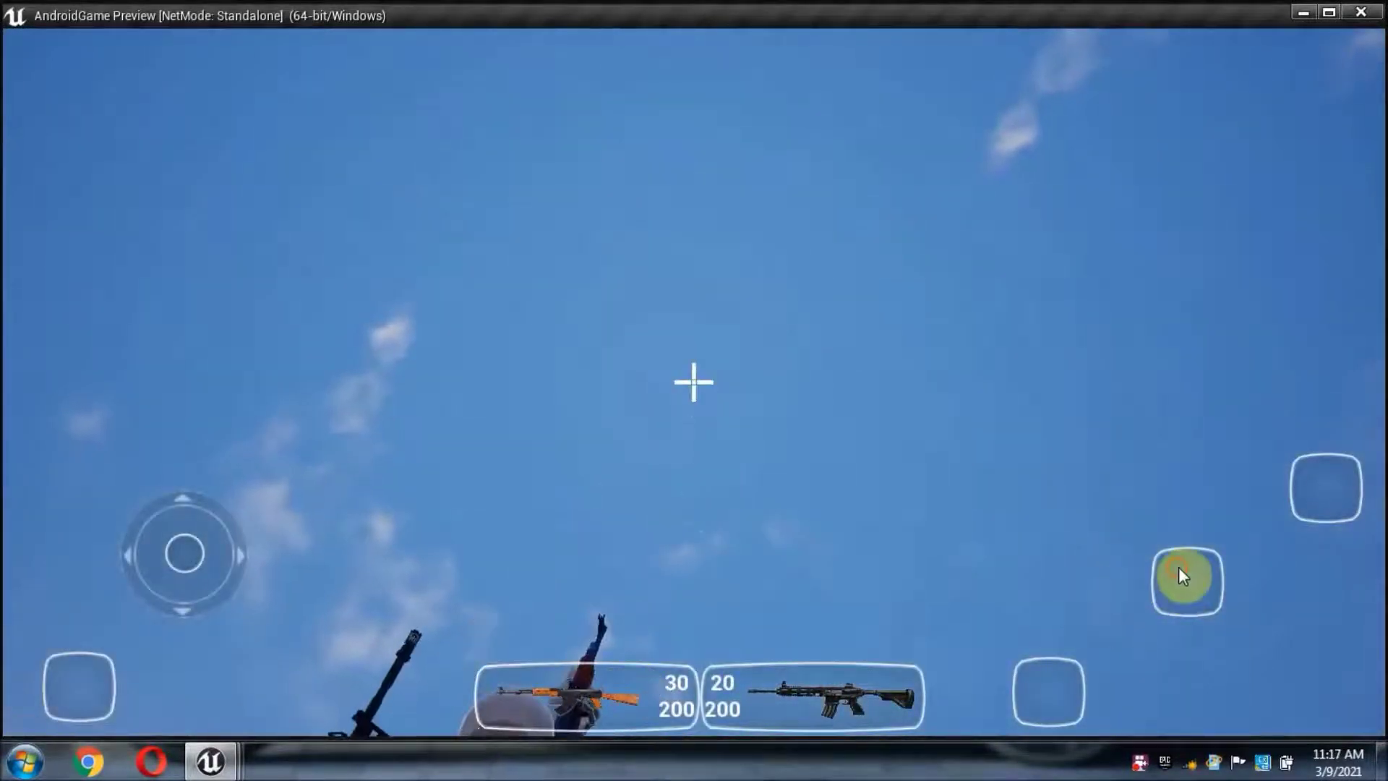
pyautogui.click(899, 694)
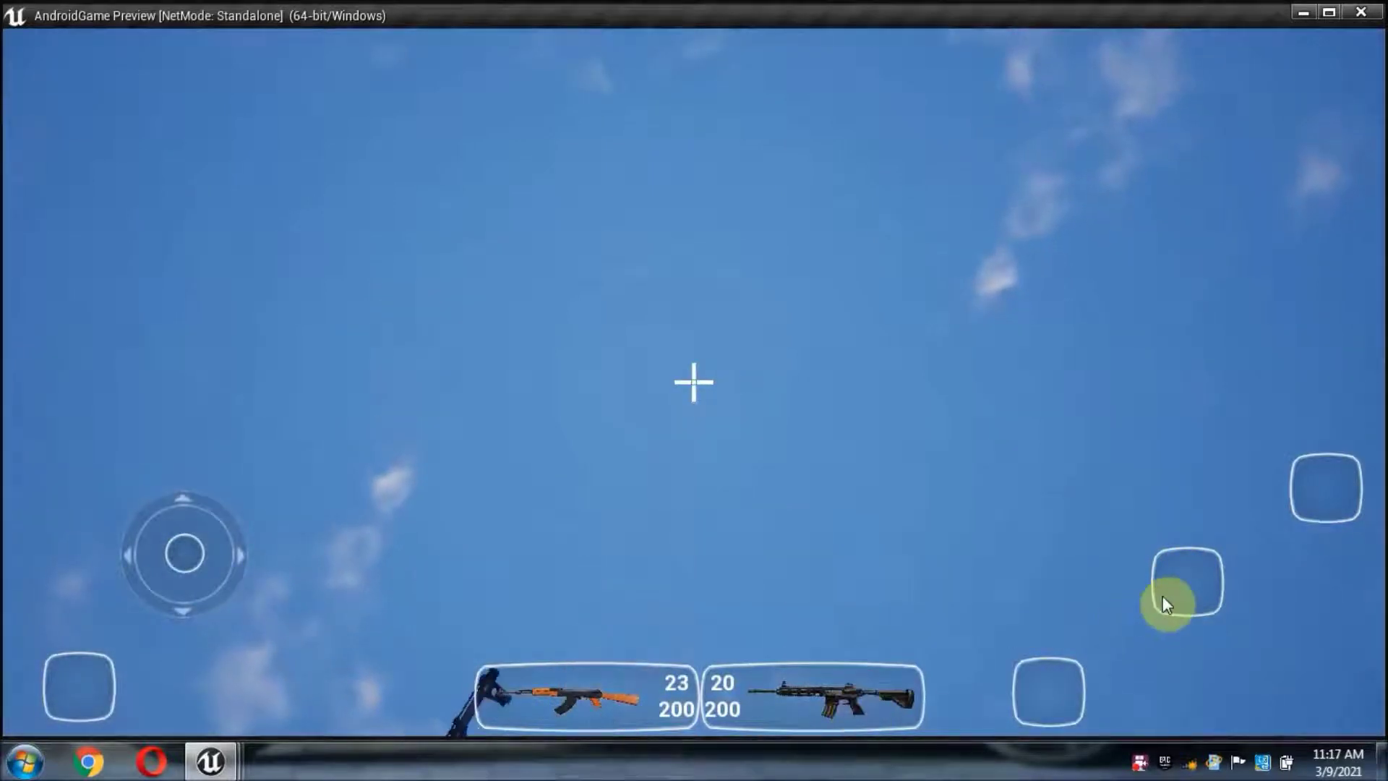
pyautogui.click(1171, 584)
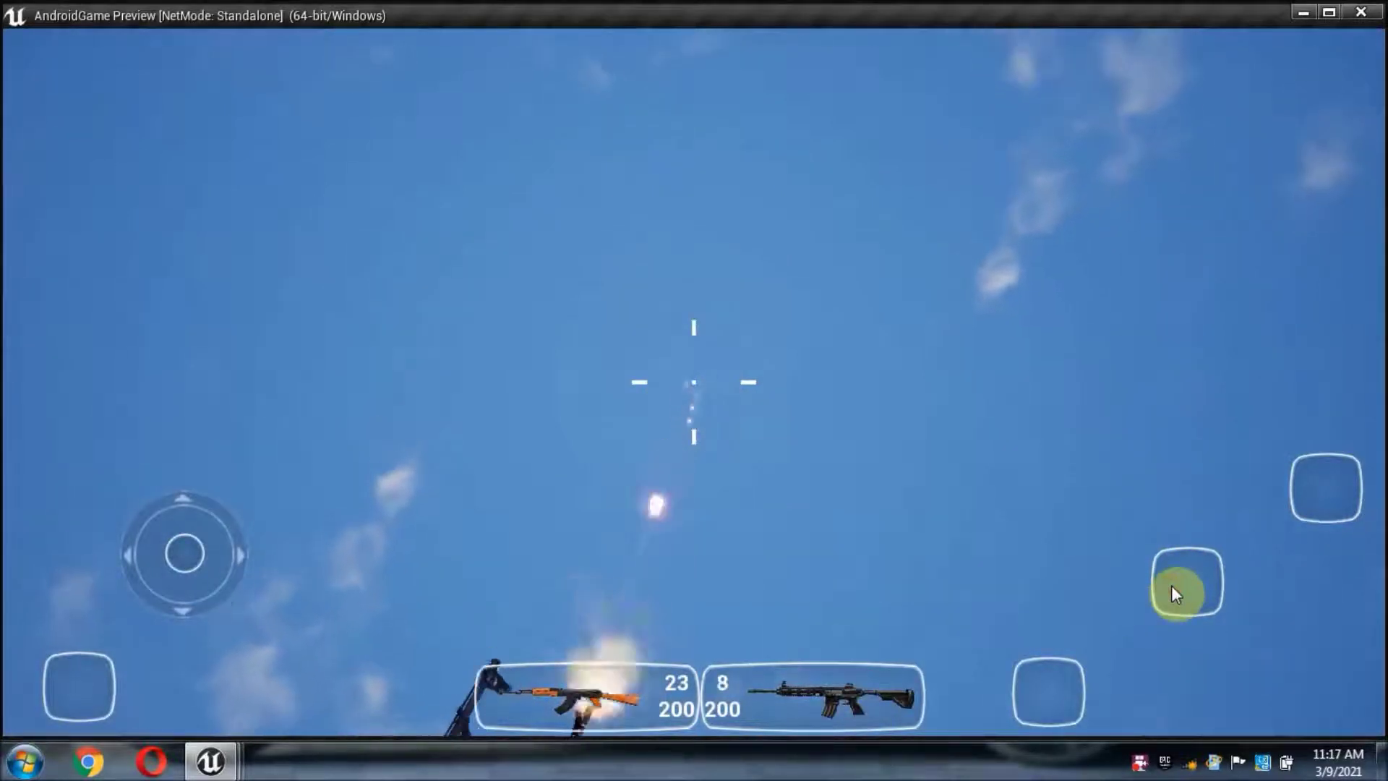
pyautogui.click(1173, 586)
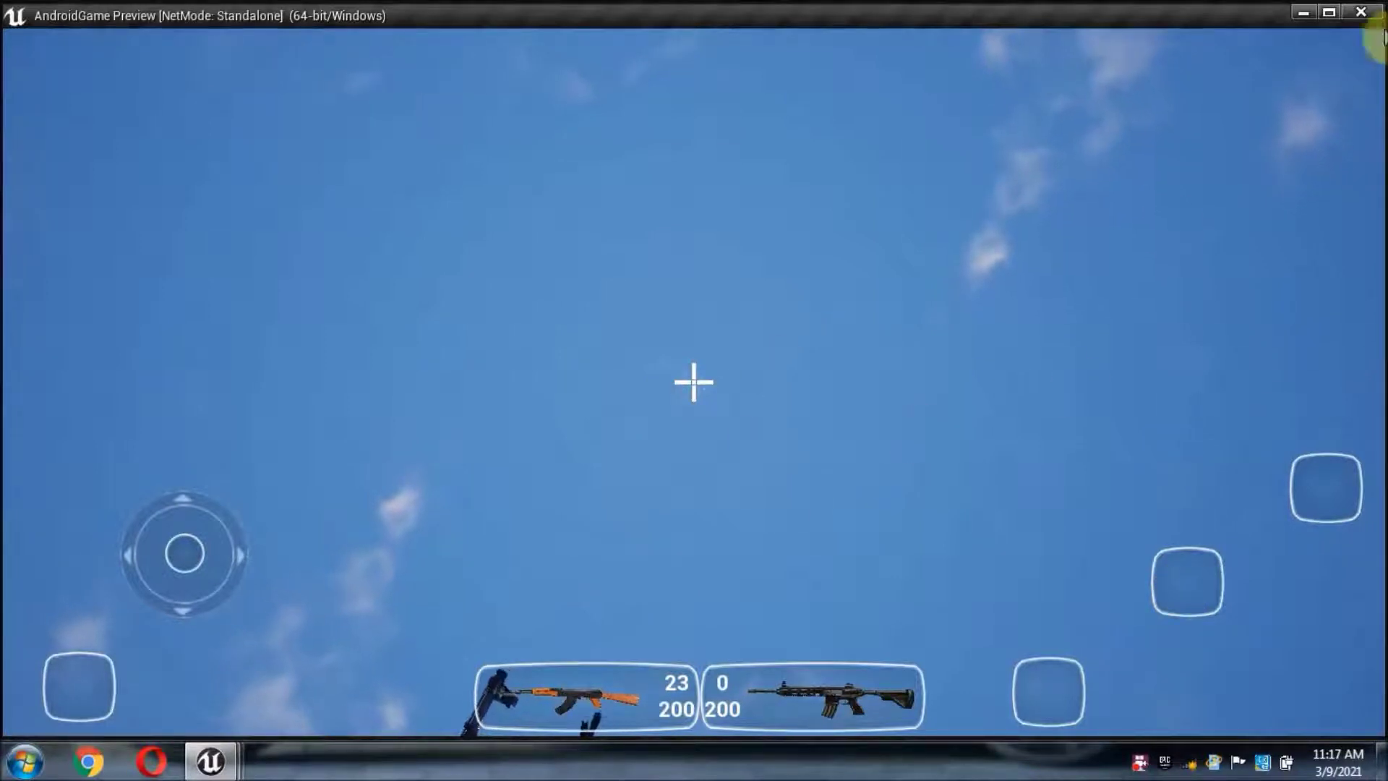
pyautogui.click(1360, 12)
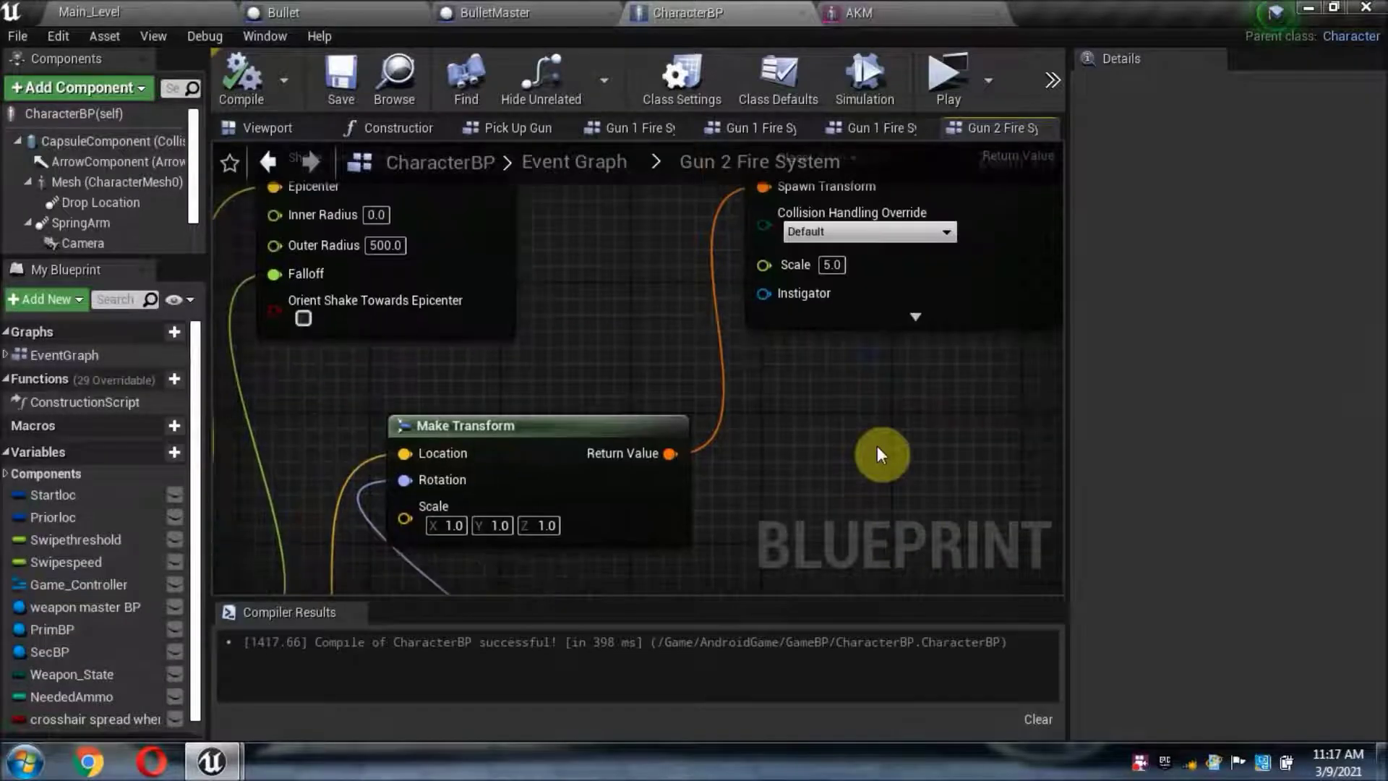
# Step: Change the Scale input on Gun 2's SpawnActor Bullet node from 5.0 to 3.0
pyautogui.moveTo(844, 479)
pyautogui.mouseDown(button='right')
pyautogui.moveTo(826, 404)
pyautogui.moveTo(744, 355)
pyautogui.mouseUp(button='right')
pyautogui.scroll(2, 751, 303)
pyautogui.moveTo(787, 524); pyautogui.dragTo(783, 540, button='right')
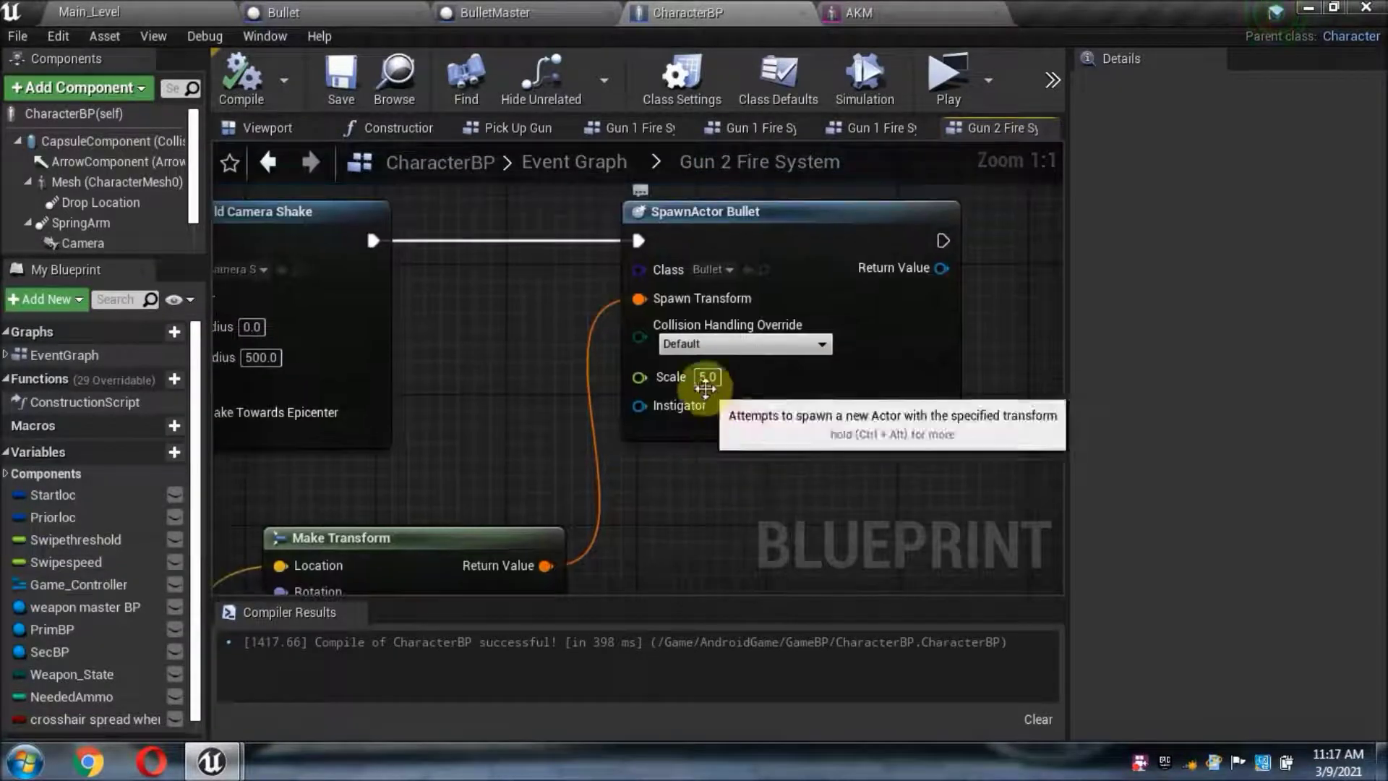
pyautogui.write('3')
pyautogui.press('Return')
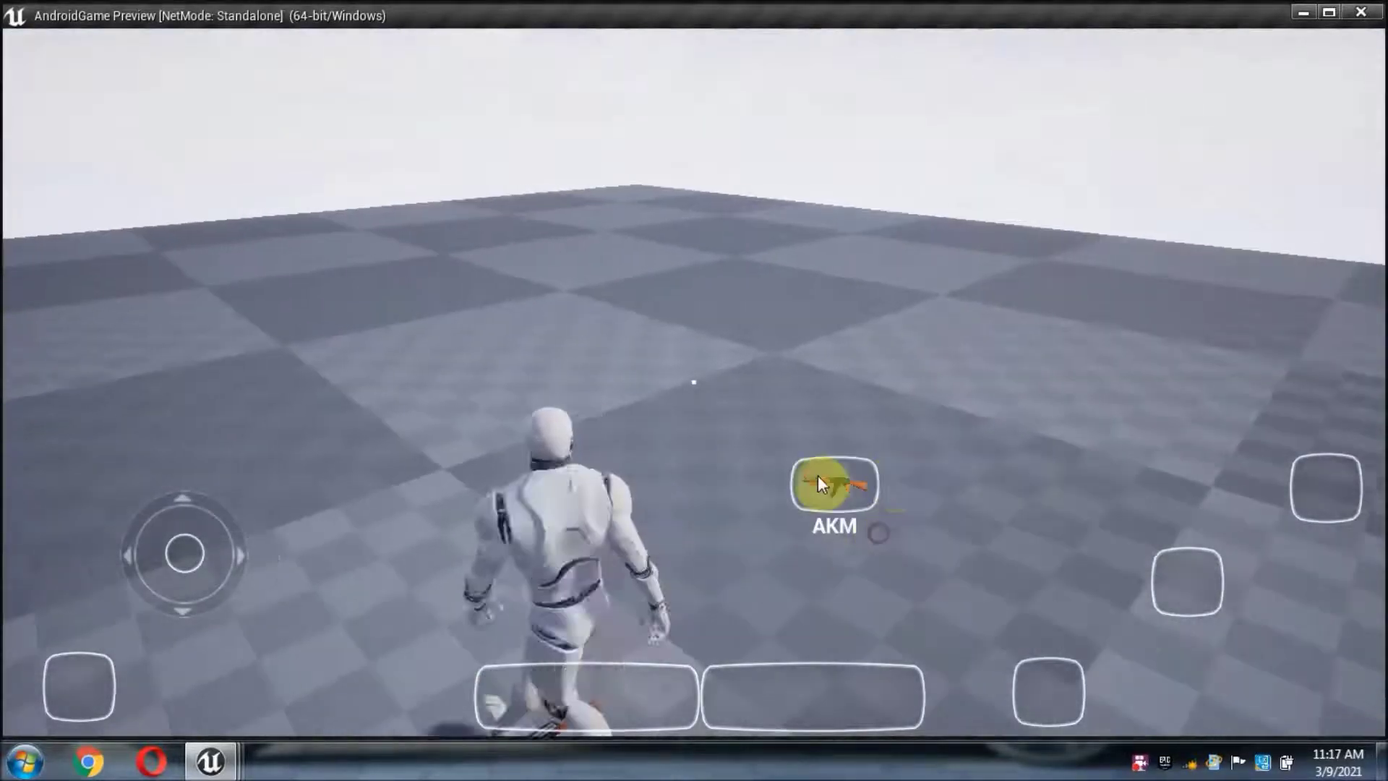
# Step: Pick up the AKM and M416 and fire both into the sky to check the bullets
pyautogui.click(816, 477)
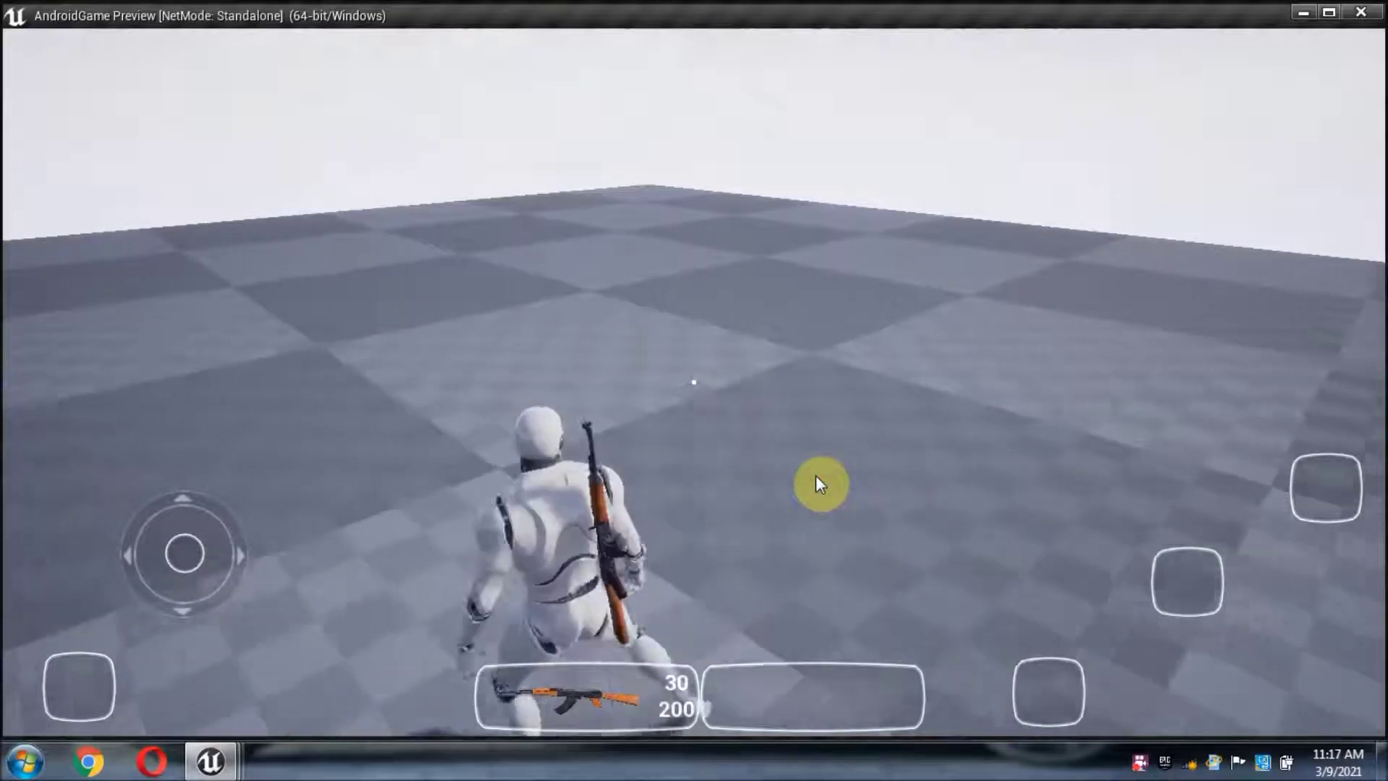
pyautogui.press('w')
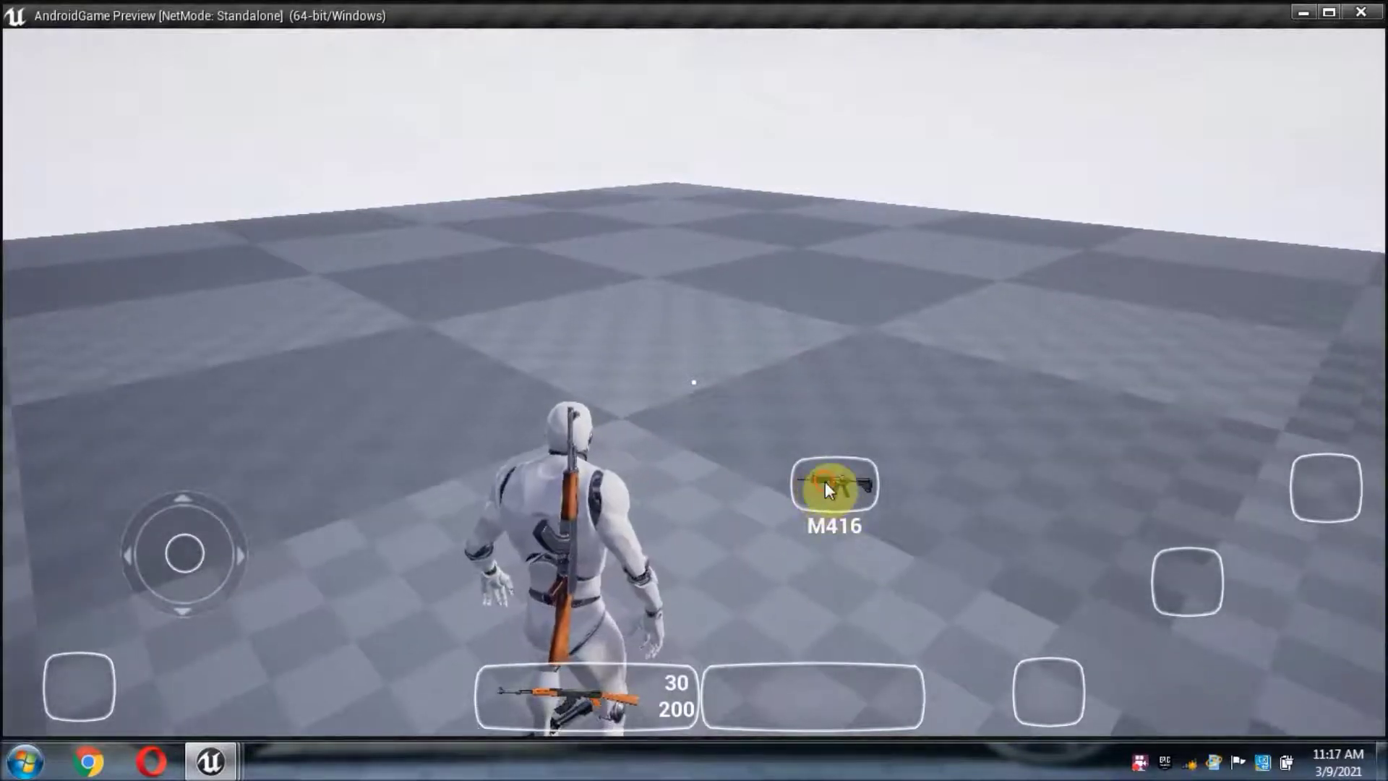
pyautogui.click(826, 481)
pyautogui.moveTo(782, 262); pyautogui.dragTo(857, 357)
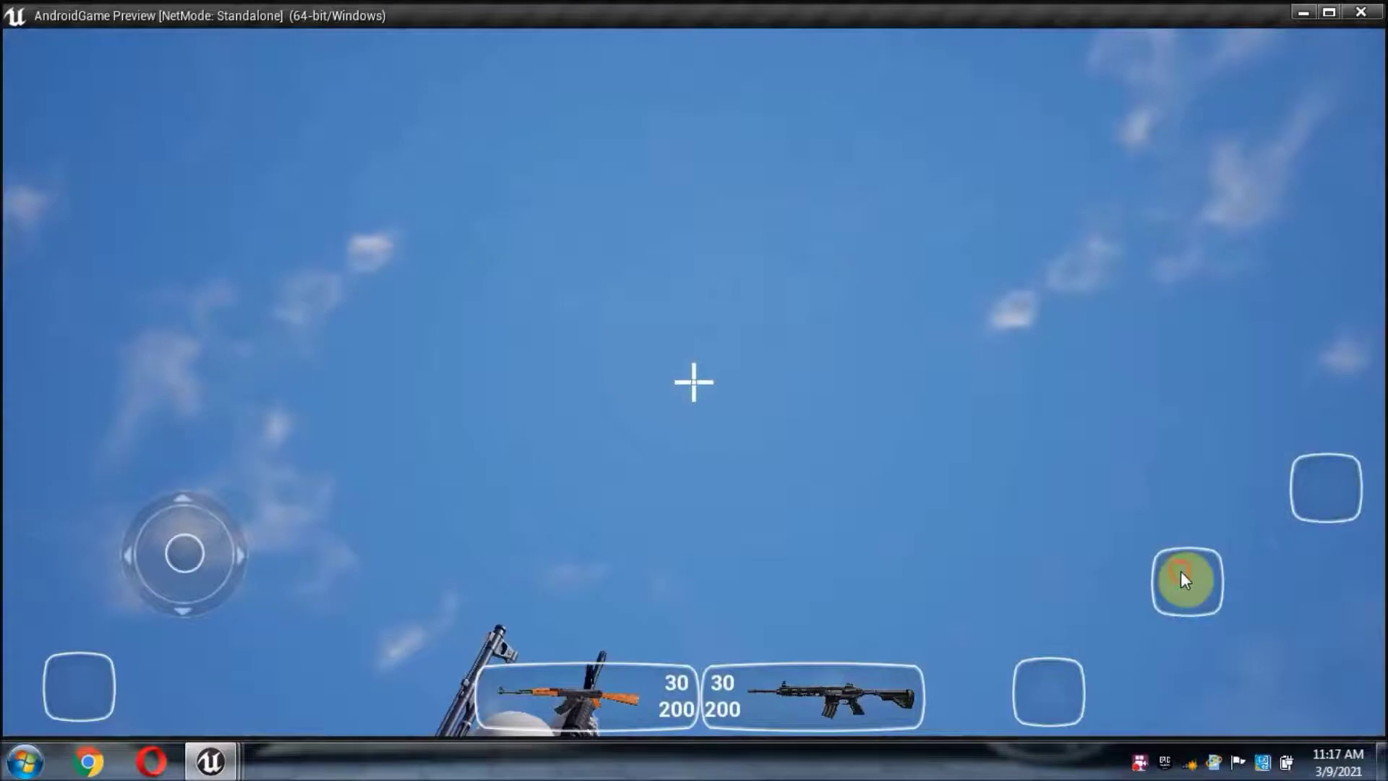
pyautogui.click(1181, 574)
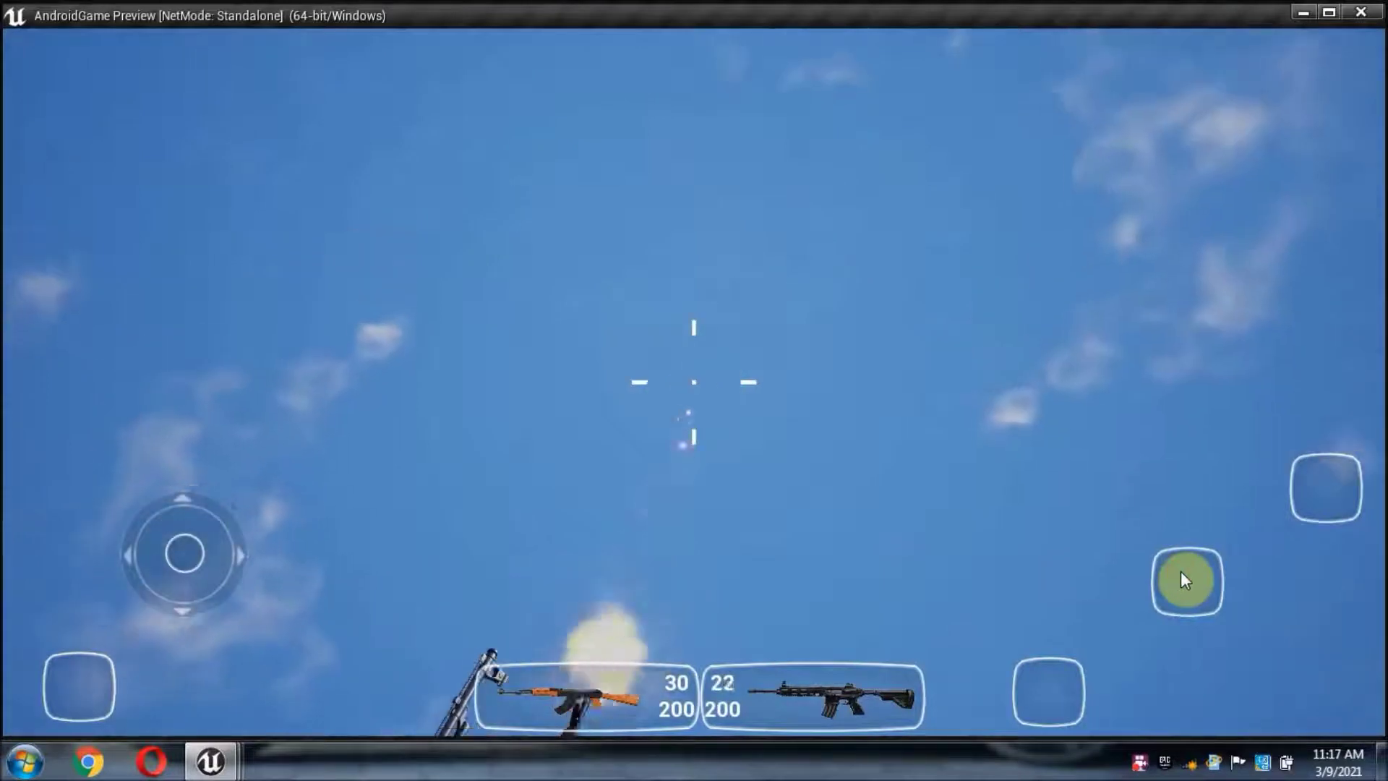
pyautogui.moveTo(1184, 578); pyautogui.dragTo(943, 660)
pyautogui.click(1175, 579)
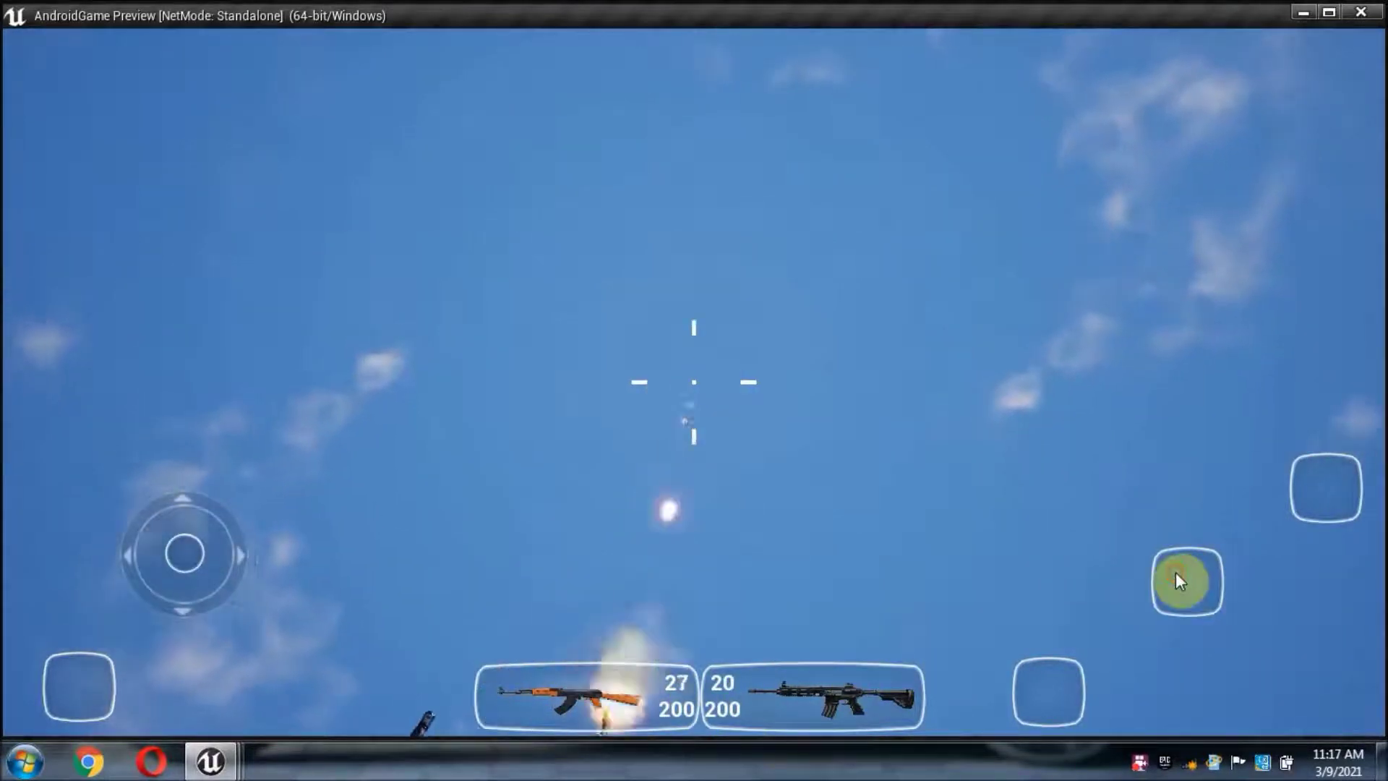
pyautogui.moveTo(1160, 581); pyautogui.dragTo(1173, 578)
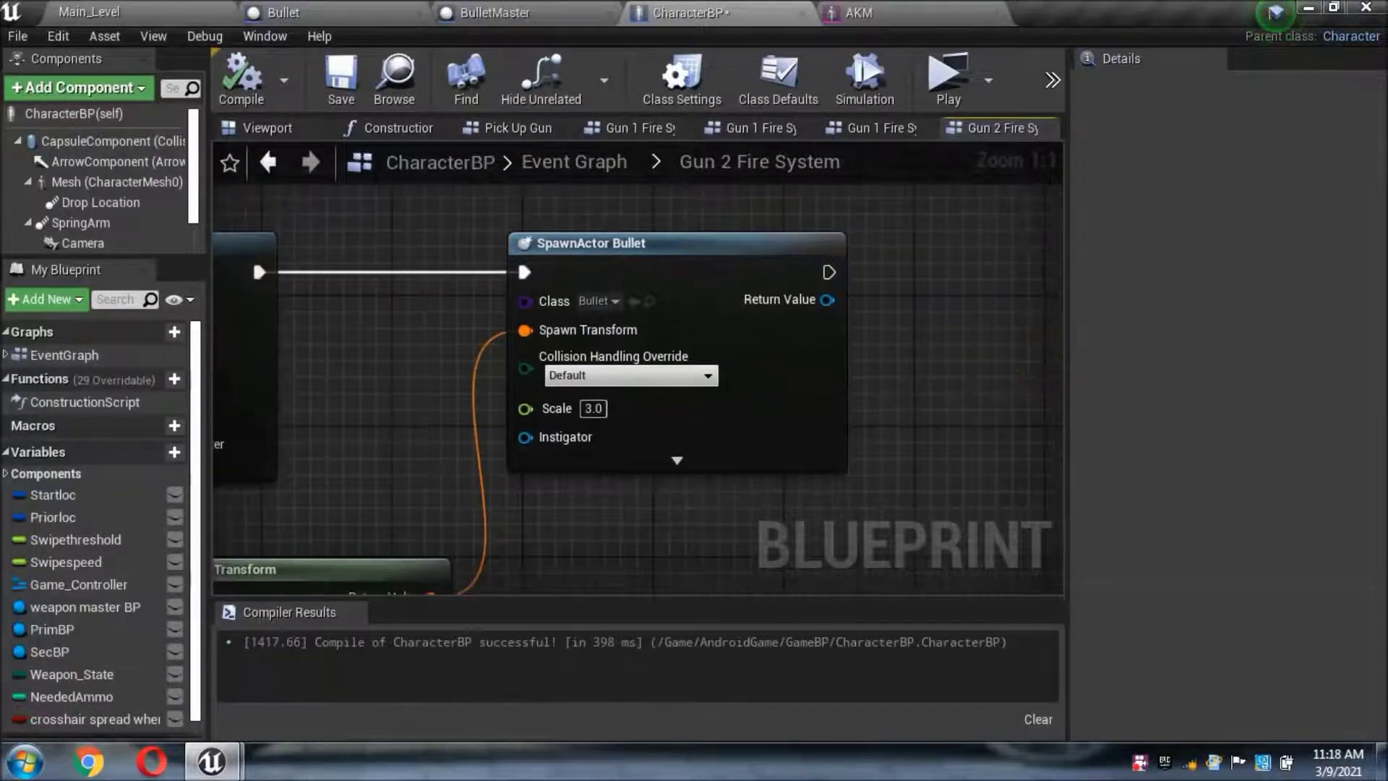
pyautogui.moveTo(816, 270); pyautogui.dragTo(775, 257, button='right')
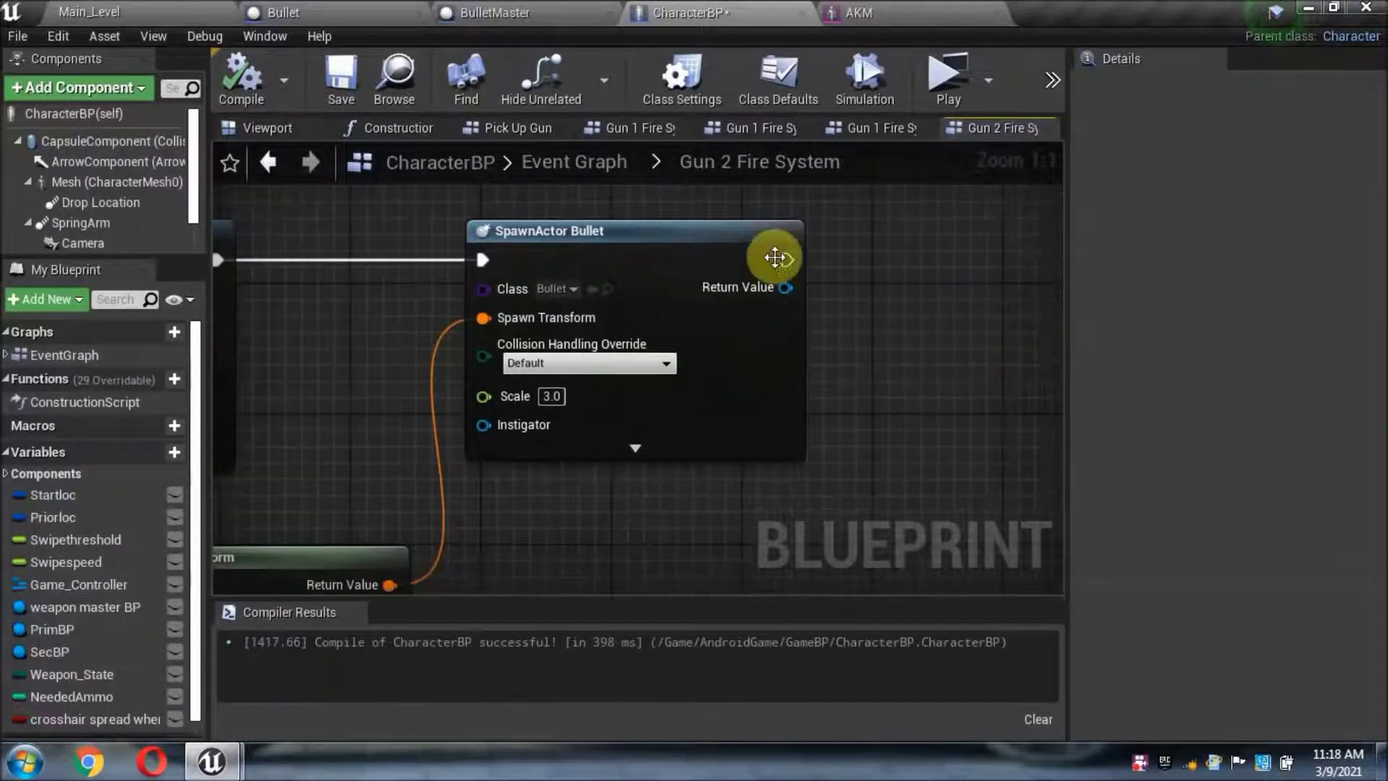
# Step: Open Gun 1 Fire System and set its SpawnActor Bullet Scale to 3.0
pyautogui.click(579, 153)
pyautogui.scroll(6, 361, 358)
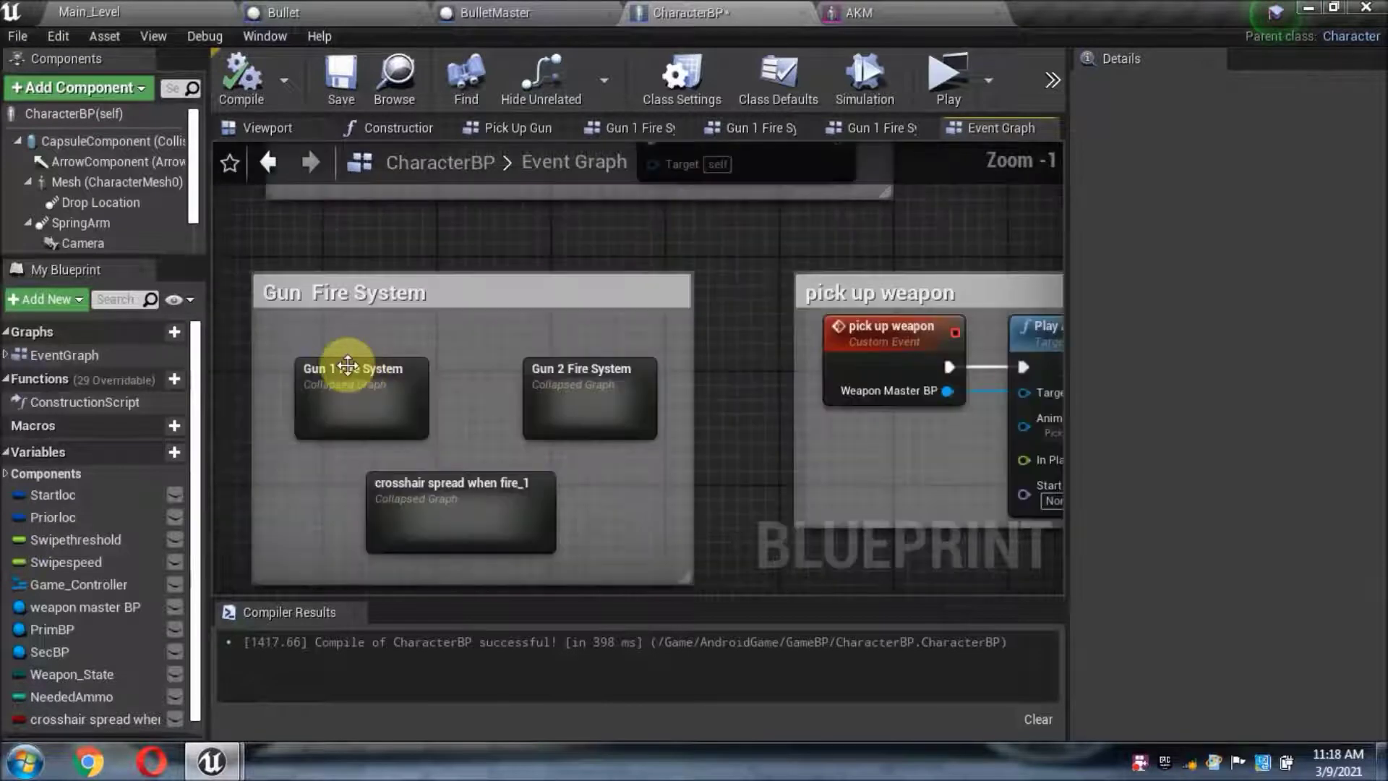
pyautogui.doubleClick(544, 411)
pyautogui.scroll(6, 635, 329)
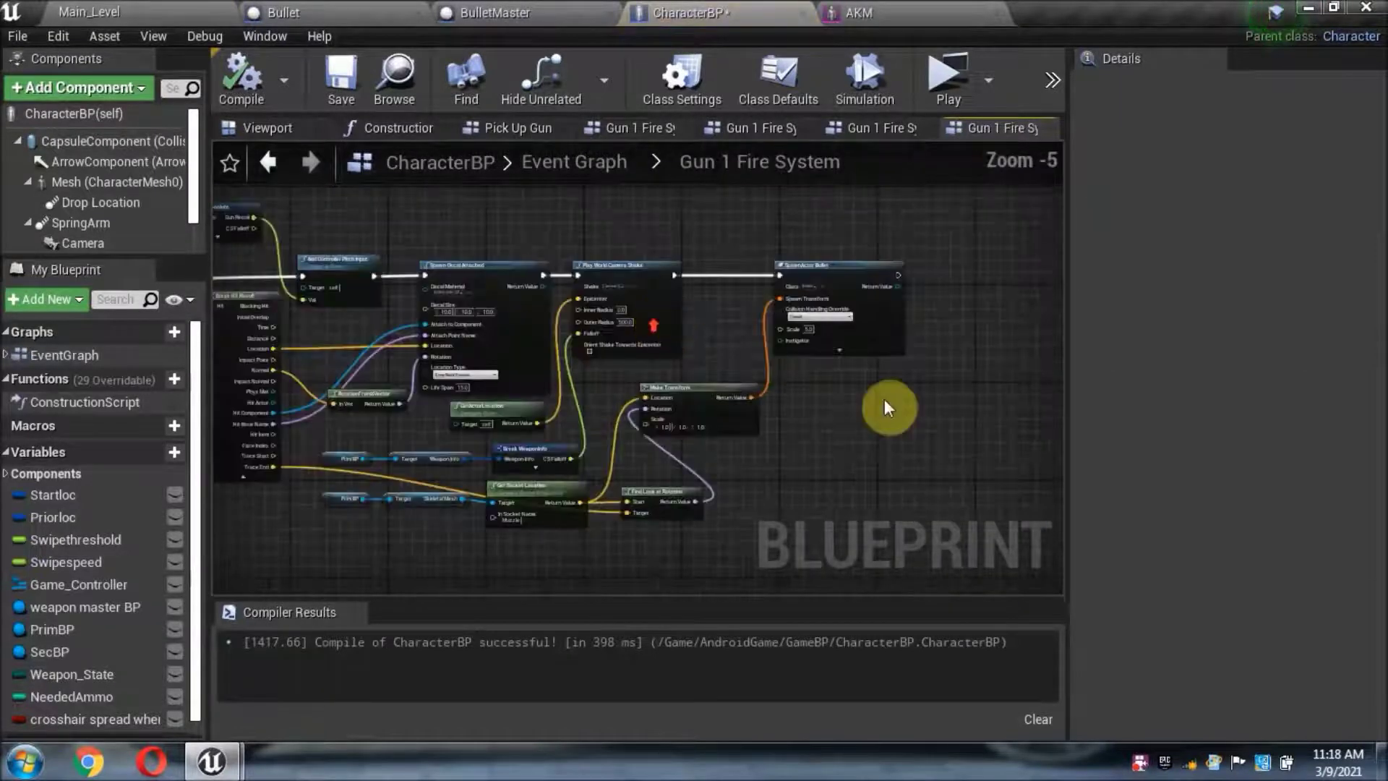
pyautogui.moveTo(889, 403); pyautogui.dragTo(660, 378, button='right')
pyautogui.scroll(5, 659, 378)
pyautogui.write('3')
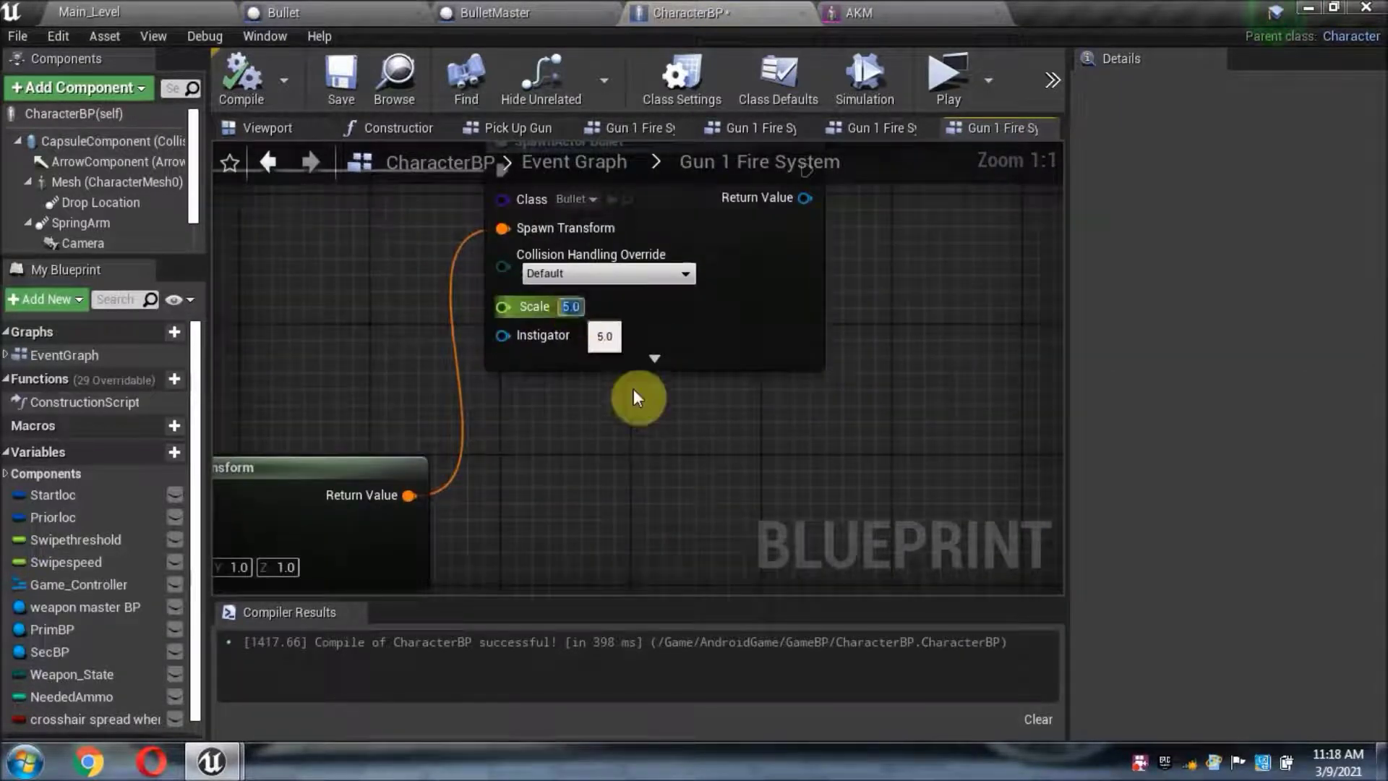
pyautogui.press('Return')
# Step: Review the full Gun 1 Fire System network and launch the game preview
pyautogui.scroll(-3, 686, 419)
pyautogui.scroll(-3, 718, 415)
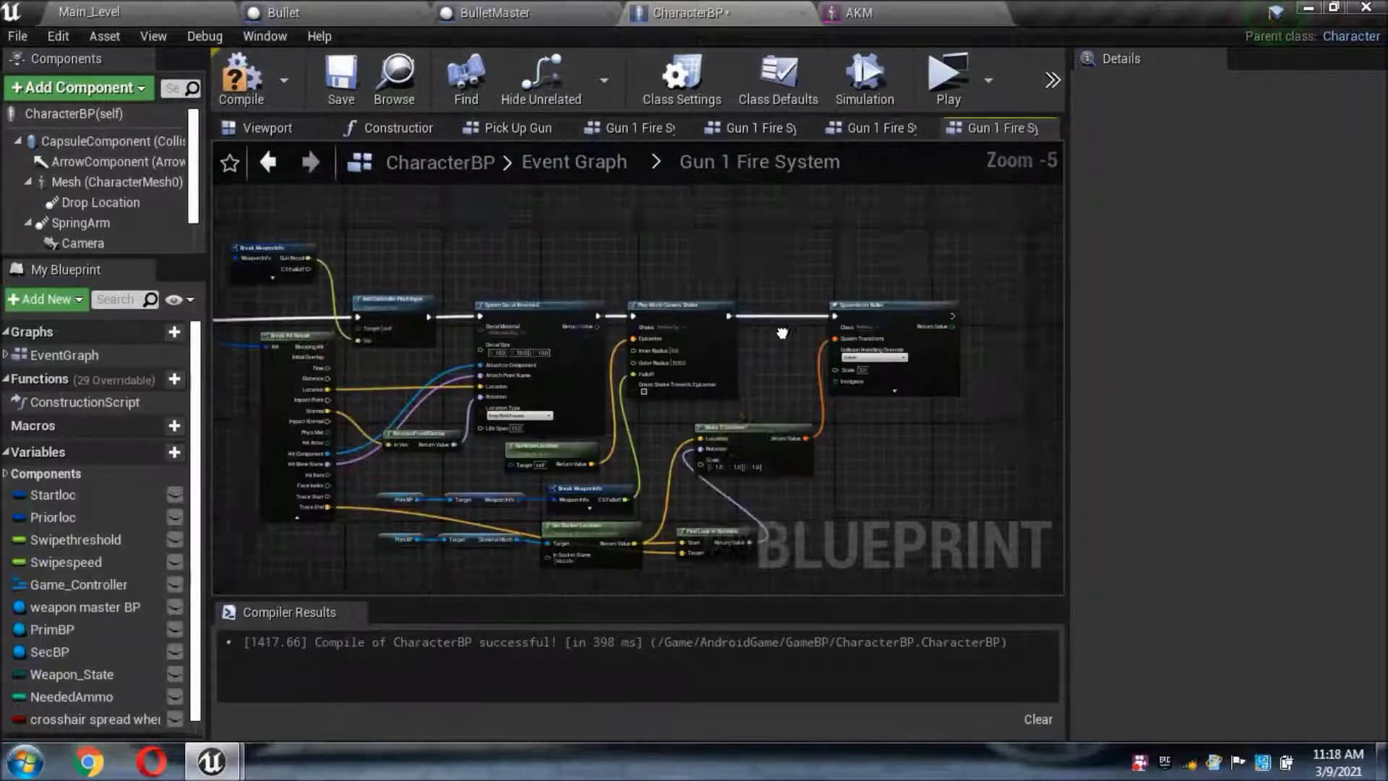
pyautogui.moveTo(743, 403); pyautogui.dragTo(629, 471, button='right')
pyautogui.moveTo(744, 322); pyautogui.dragTo(785, 325, button='right')
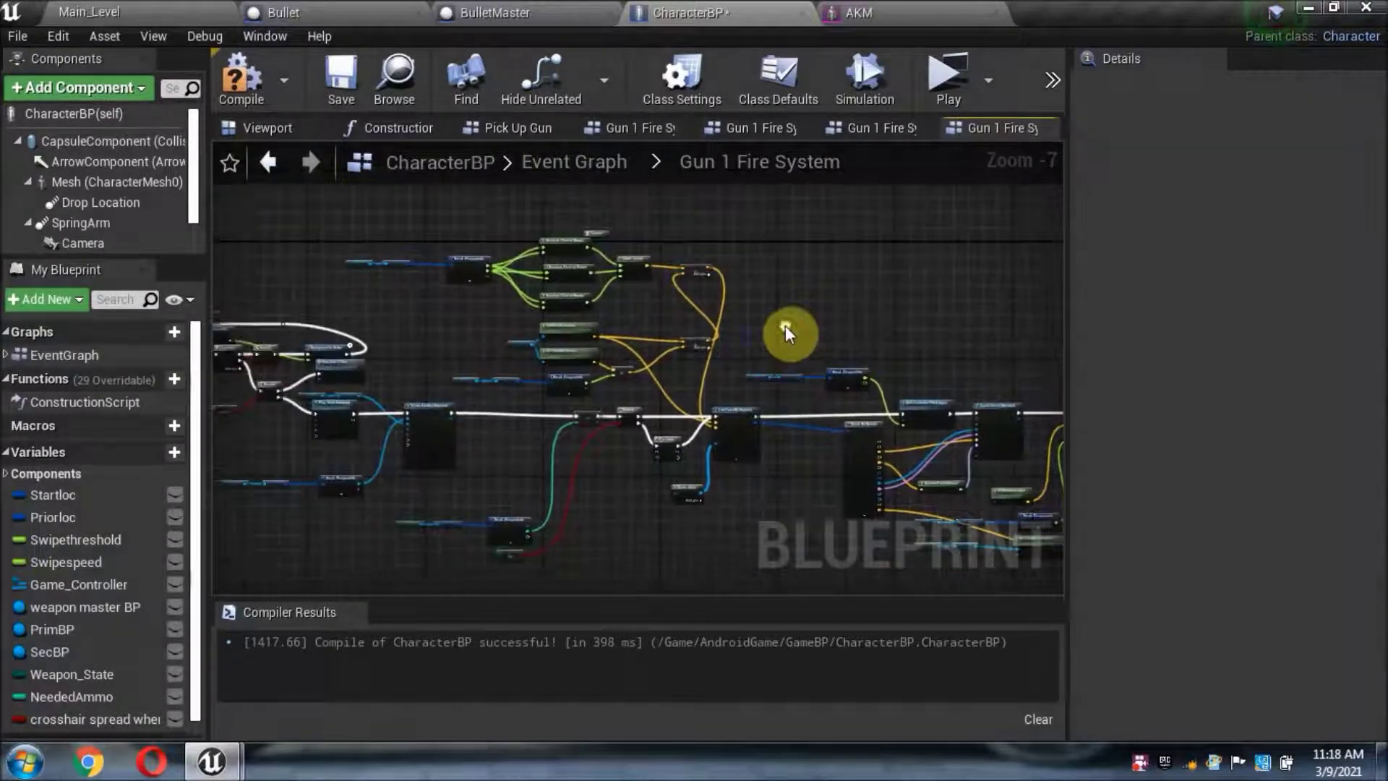
pyautogui.scroll(-1, 785, 325)
pyautogui.moveTo(912, 261); pyautogui.dragTo(872, 269, button='right')
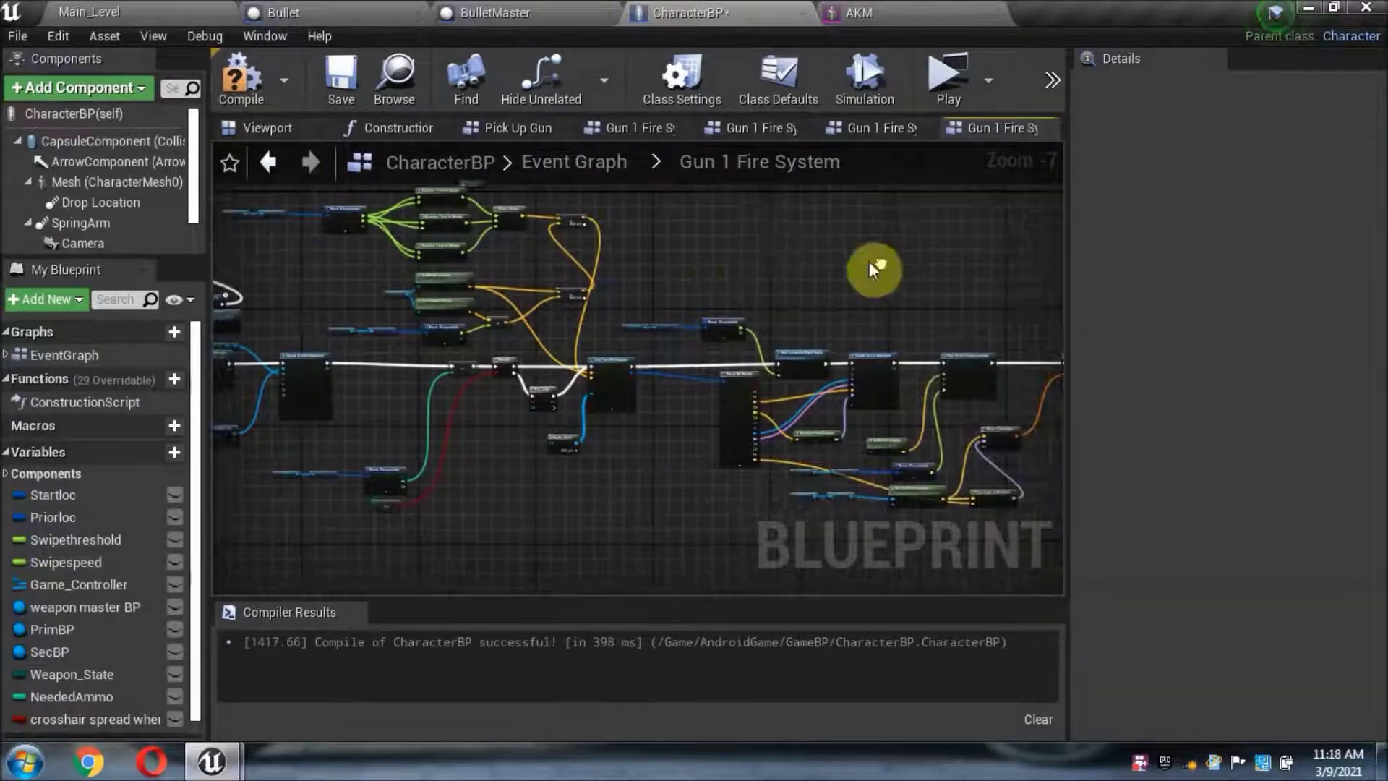
pyautogui.click(943, 72)
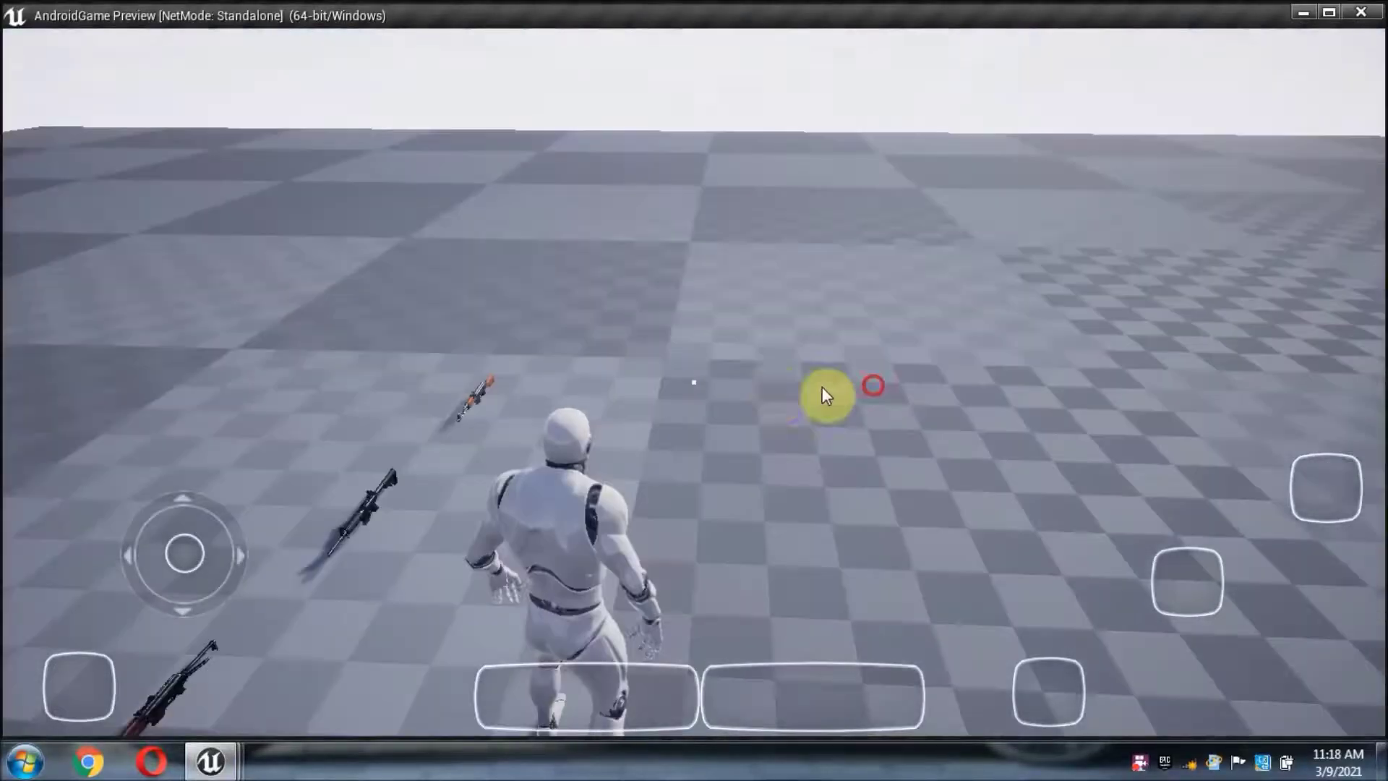
# Step: Pick up the M416 and AKM, then fire each continuously at the sky
pyautogui.moveTo(826, 396); pyautogui.dragTo(662, 390)
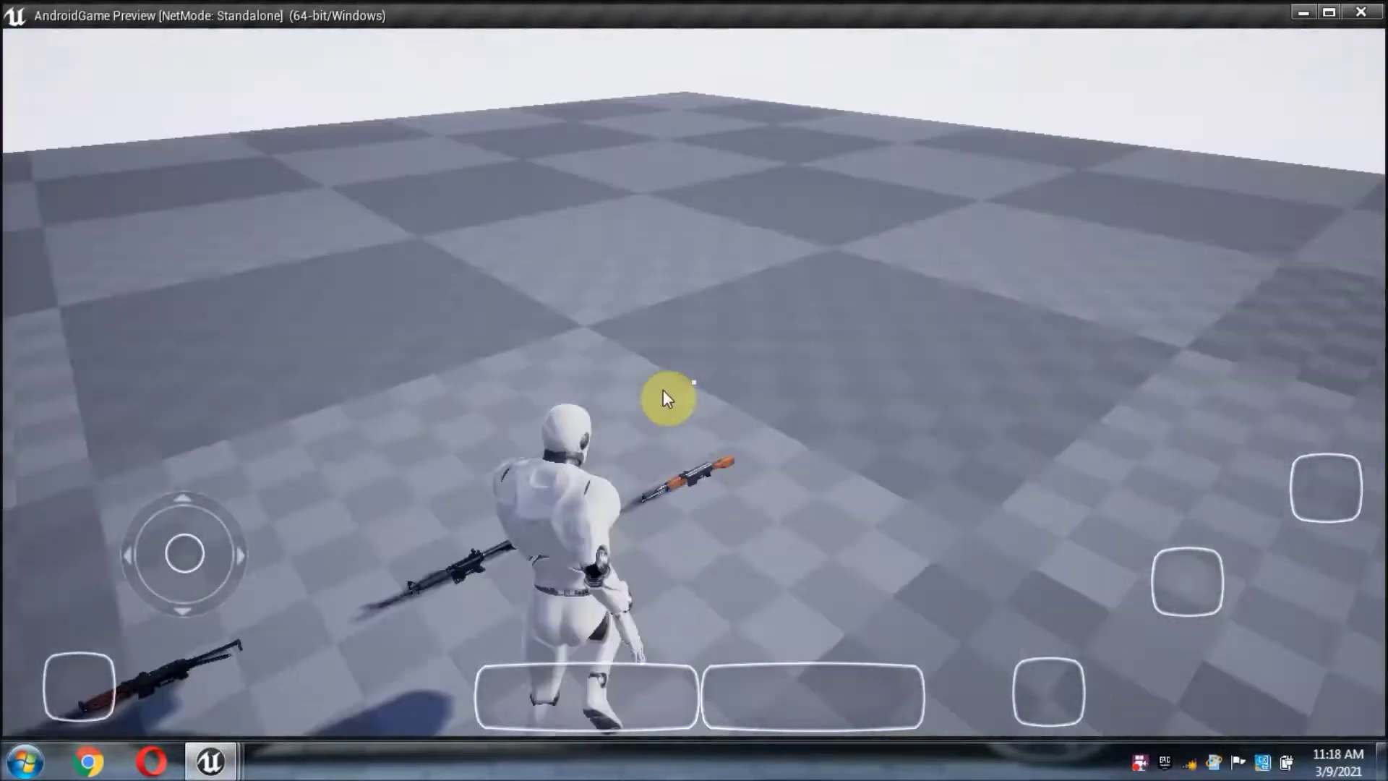
pyautogui.click(838, 483)
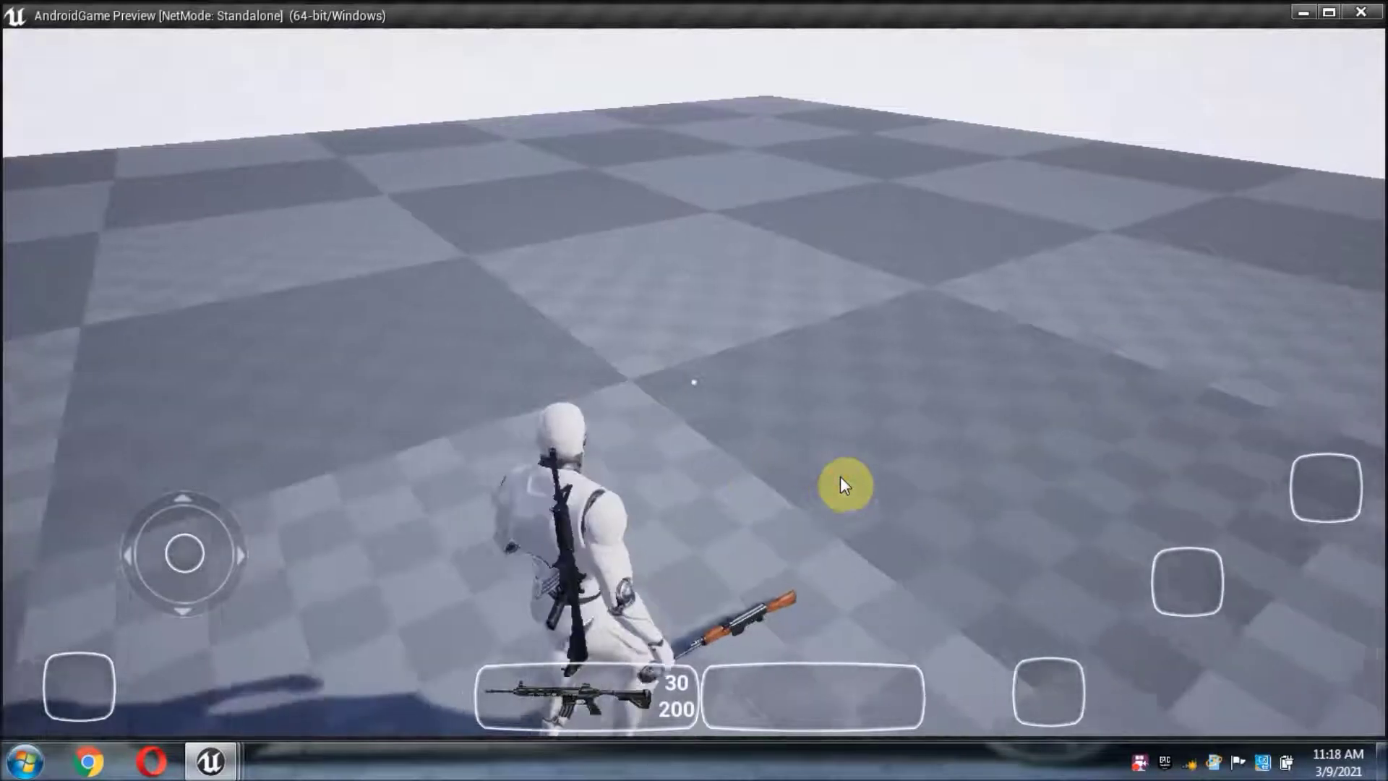
pyautogui.click(840, 477)
pyautogui.moveTo(741, 495); pyautogui.dragTo(628, 688)
pyautogui.click(628, 688)
pyautogui.moveTo(756, 461); pyautogui.dragTo(1103, 573)
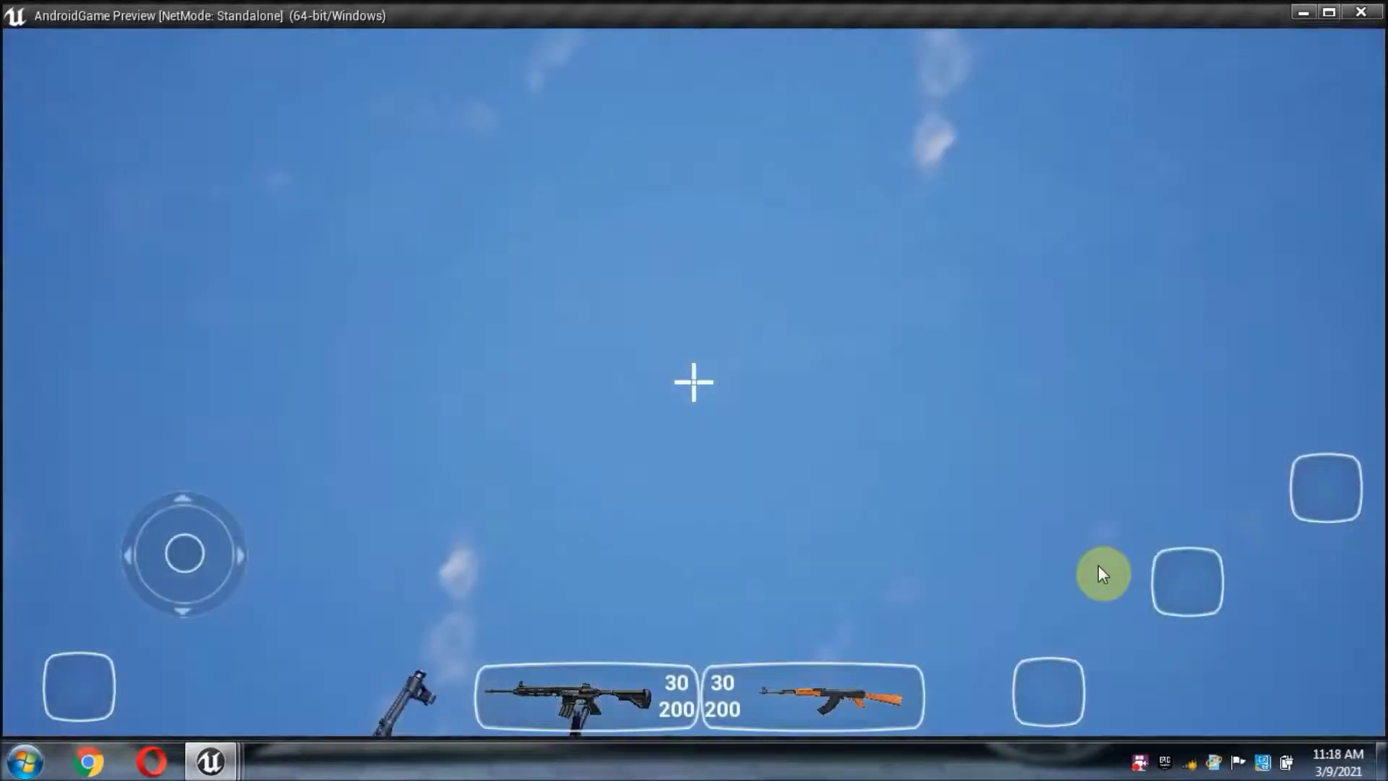
pyautogui.click(1198, 591)
pyautogui.click(831, 698)
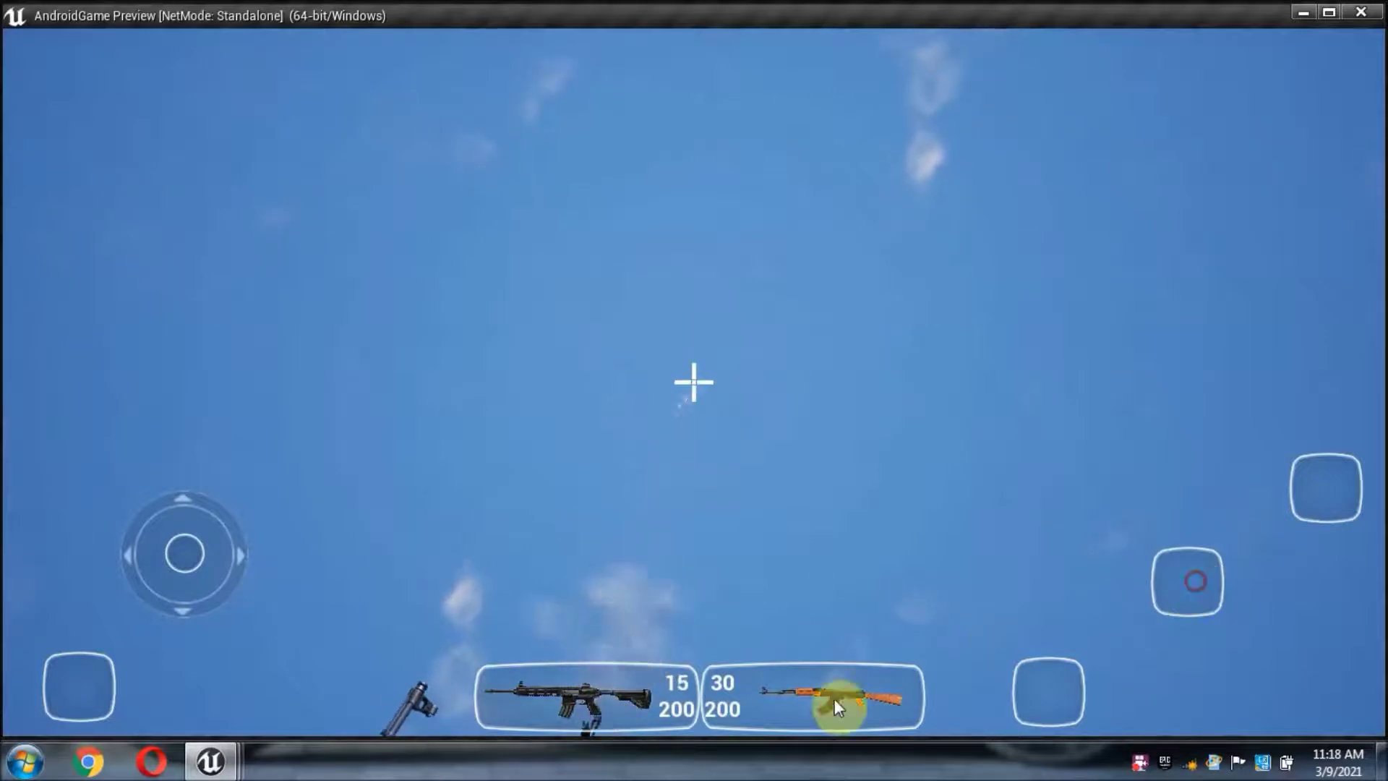
pyautogui.click(1194, 590)
pyautogui.moveTo(1194, 591); pyautogui.dragTo(1194, 591)
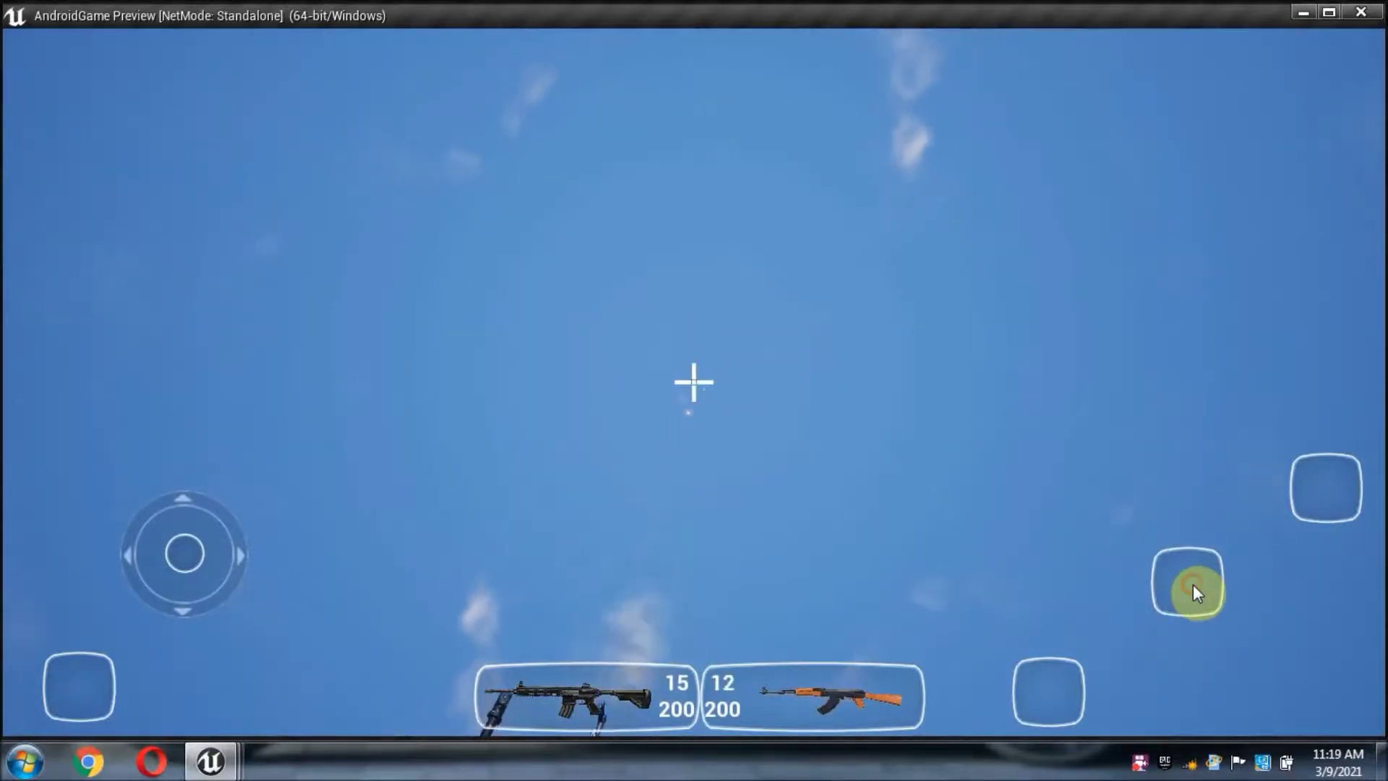